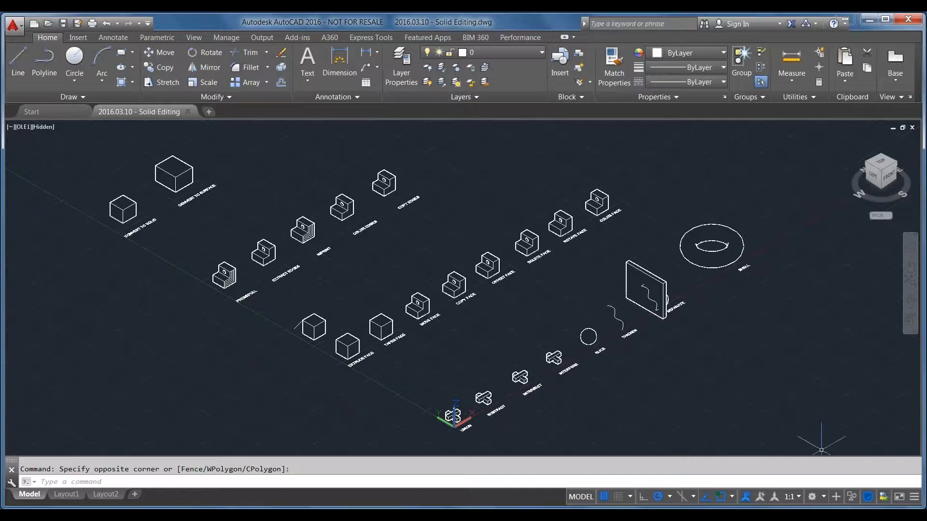
Switch the workspace to 3D Modeling and dock the floating command line
left_click(823, 497)
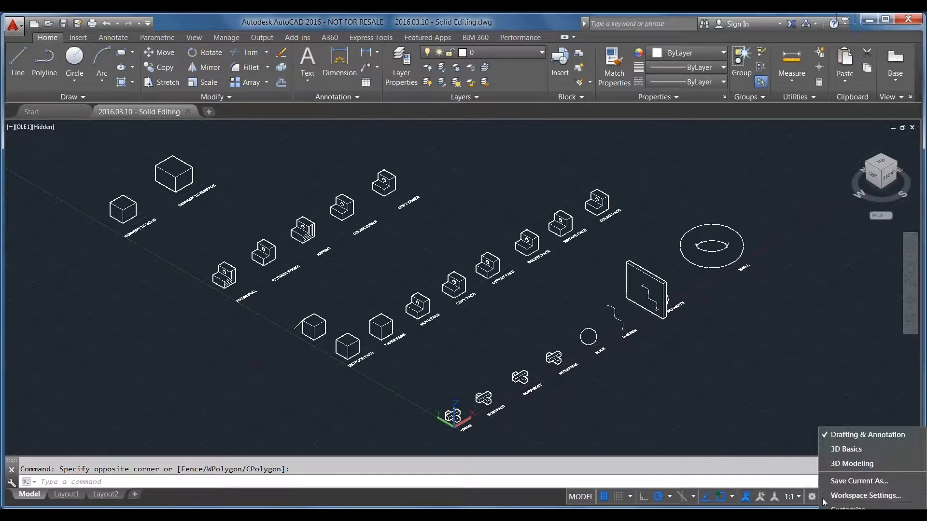
left_click(860, 465)
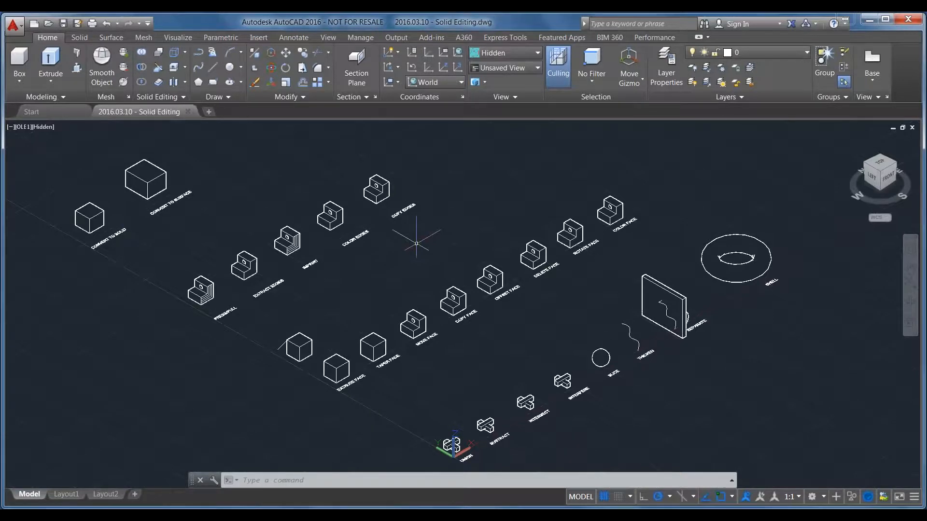
key("Escape")
key("Escape")
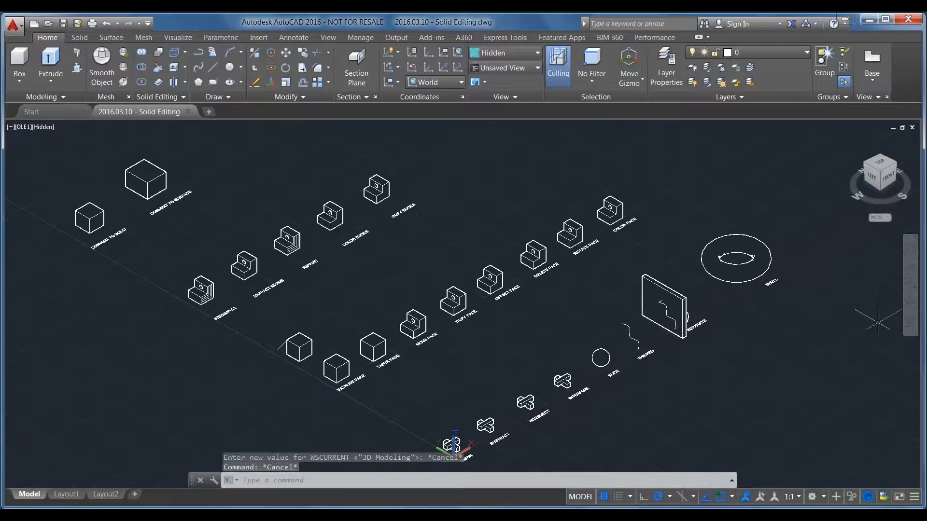
left_click(812, 497)
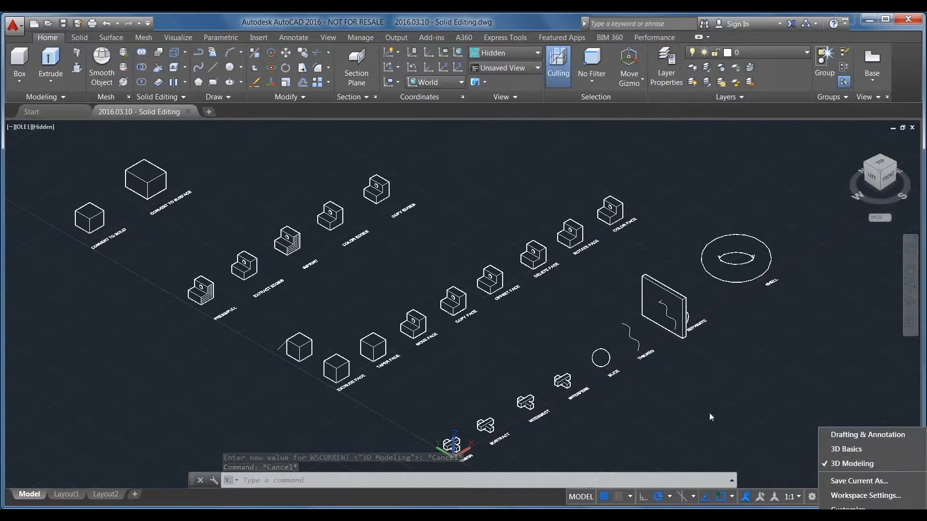
left_click(710, 392)
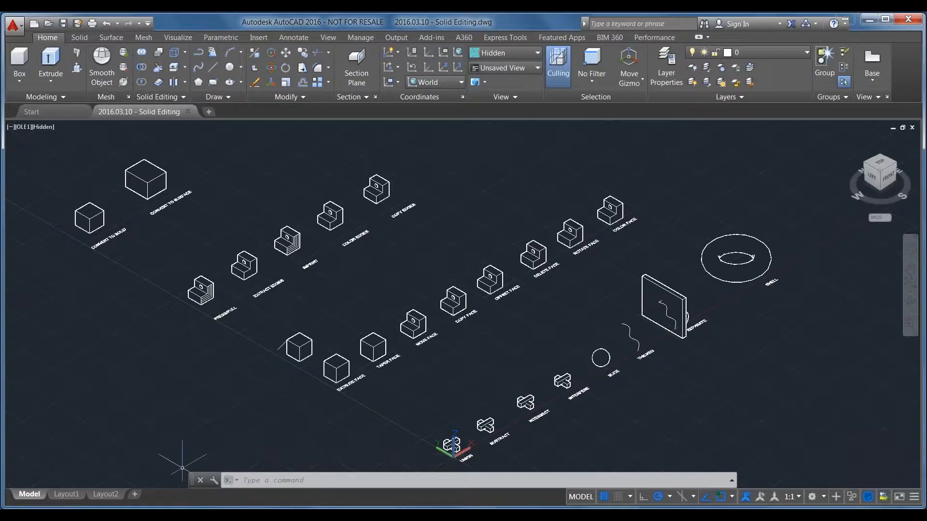
left_click_drag(192, 478, 193, 482)
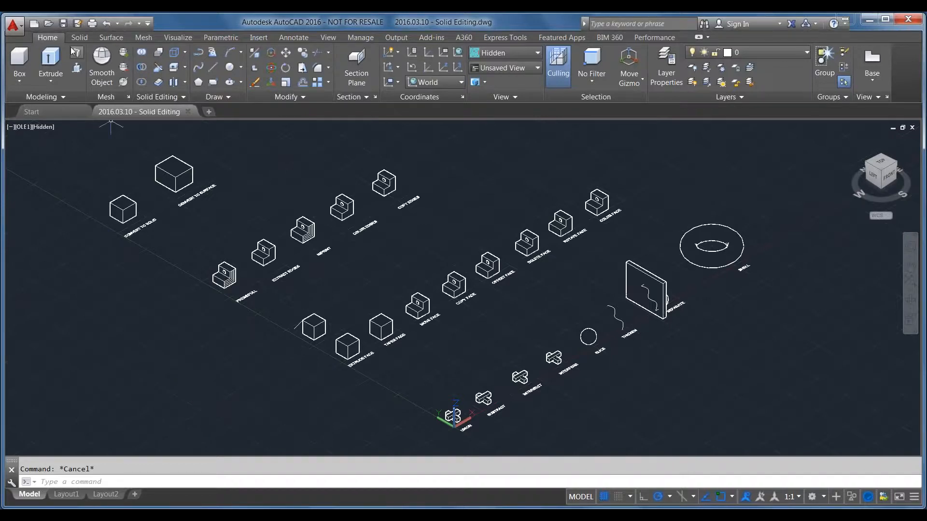
Look through the solid primitive types and the Extrude, Loft, Revolve and Sweep commands
left_click(41, 96)
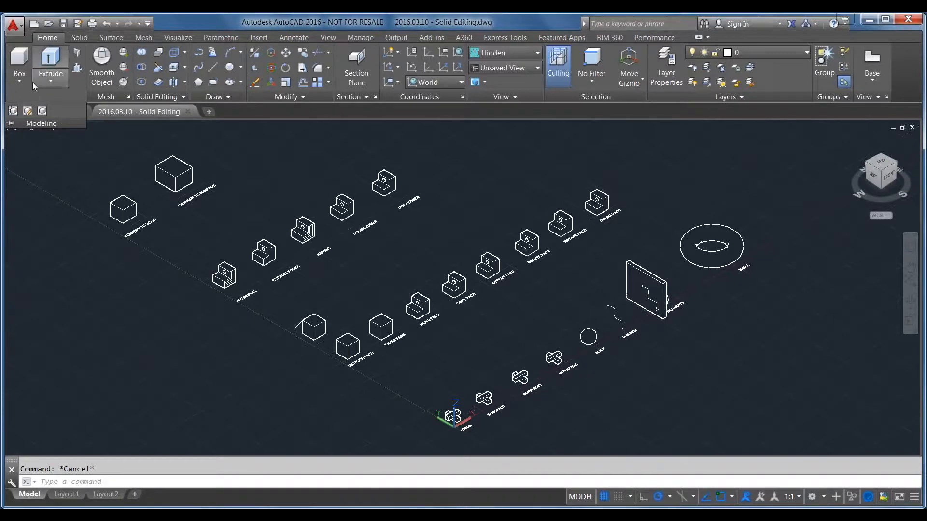
left_click(24, 80)
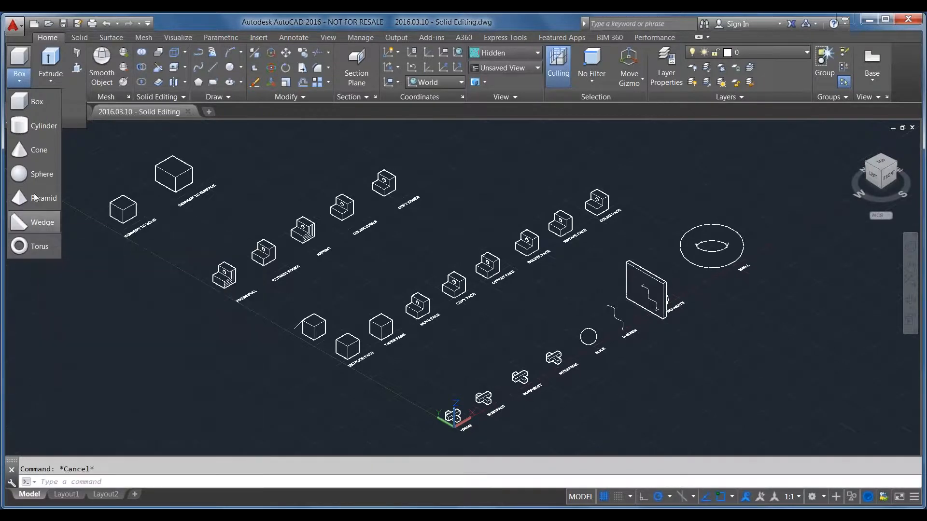
left_click(49, 82)
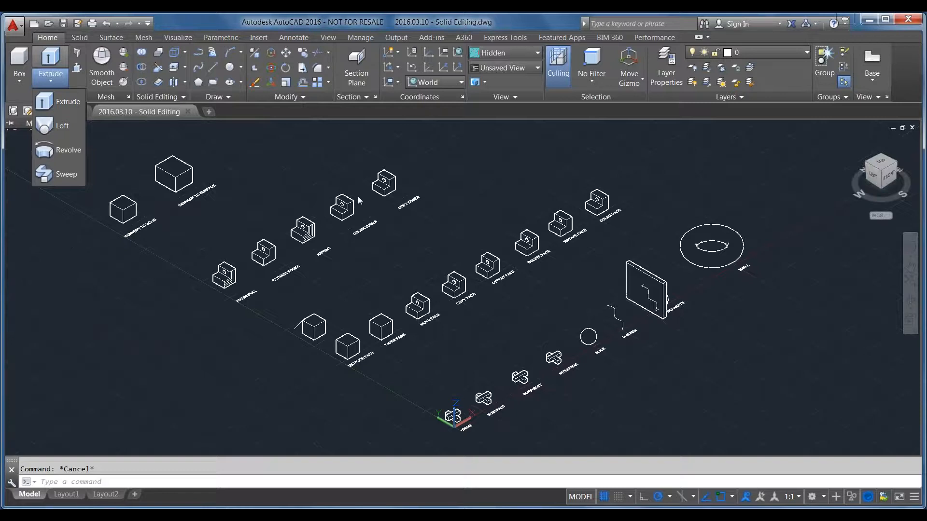
left_click(355, 411)
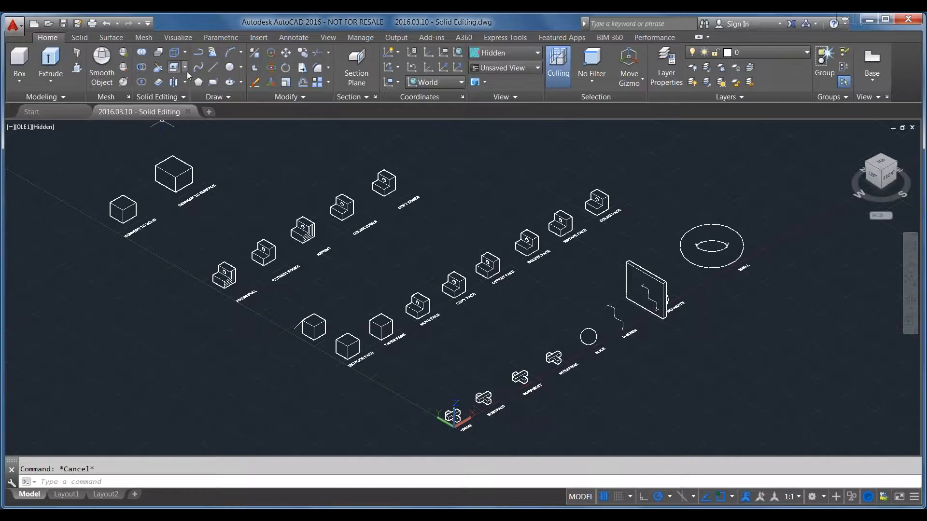
Examine the solid editing commands for edges, faces and bodies, such as Extract Edges, Extrude Faces and Separate
left_click(183, 98)
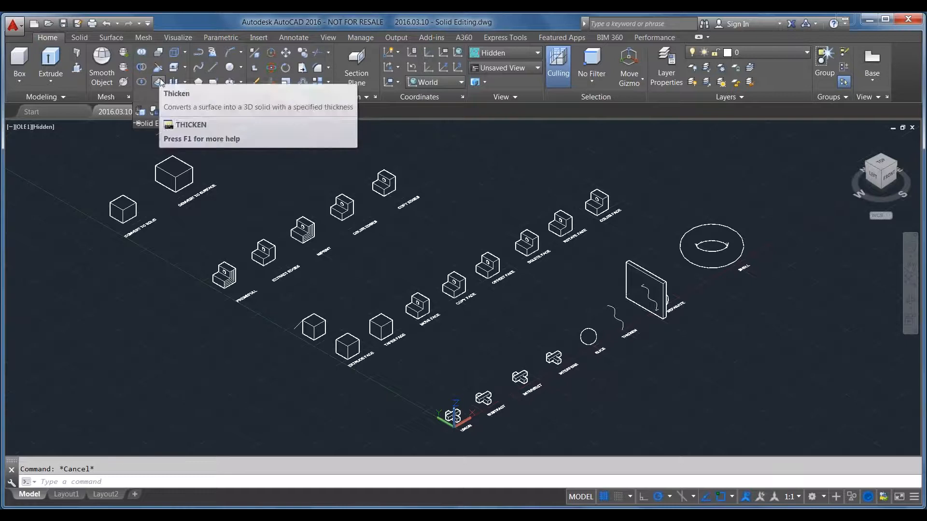
left_click(185, 53)
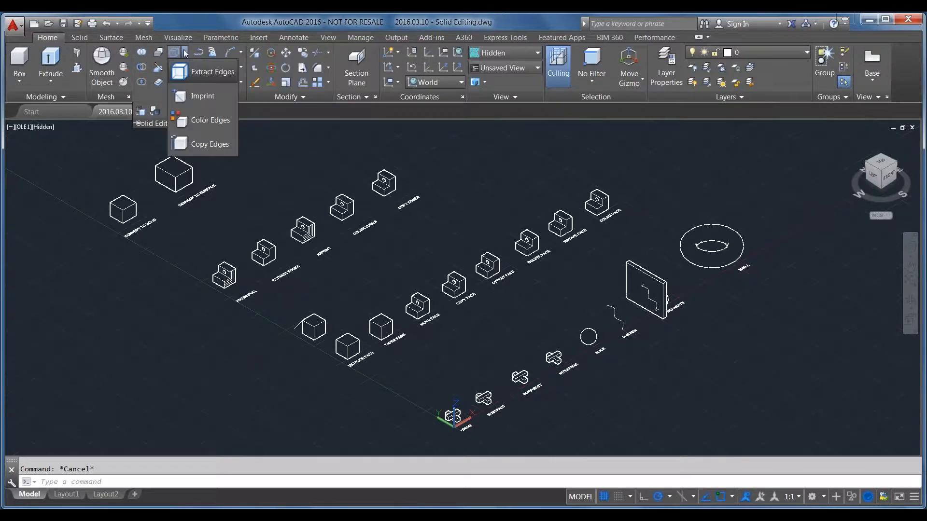
left_click(185, 53)
left_click(185, 67)
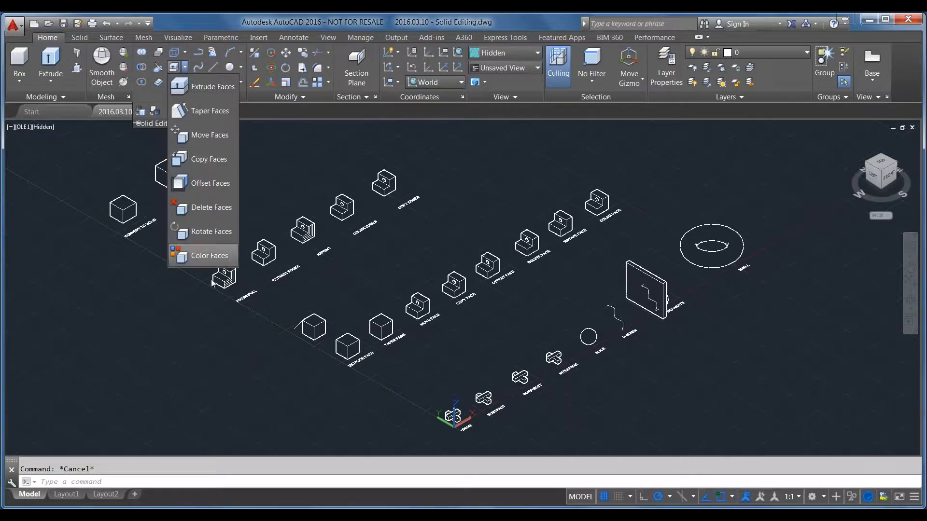
left_click(184, 68)
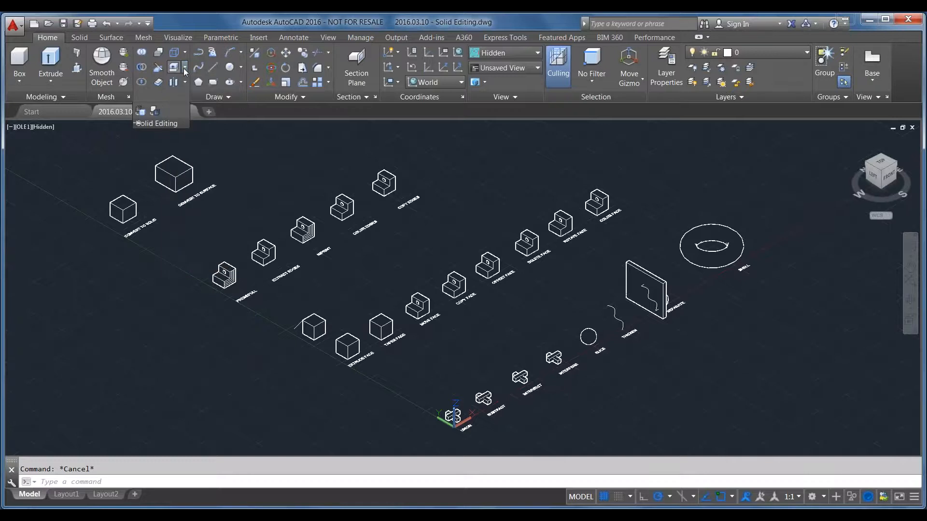
left_click(184, 83)
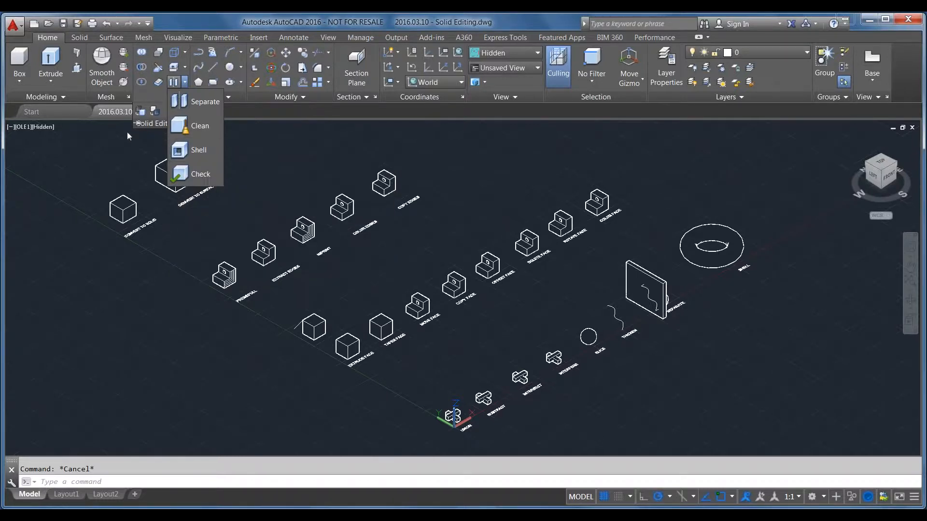
left_click(145, 92)
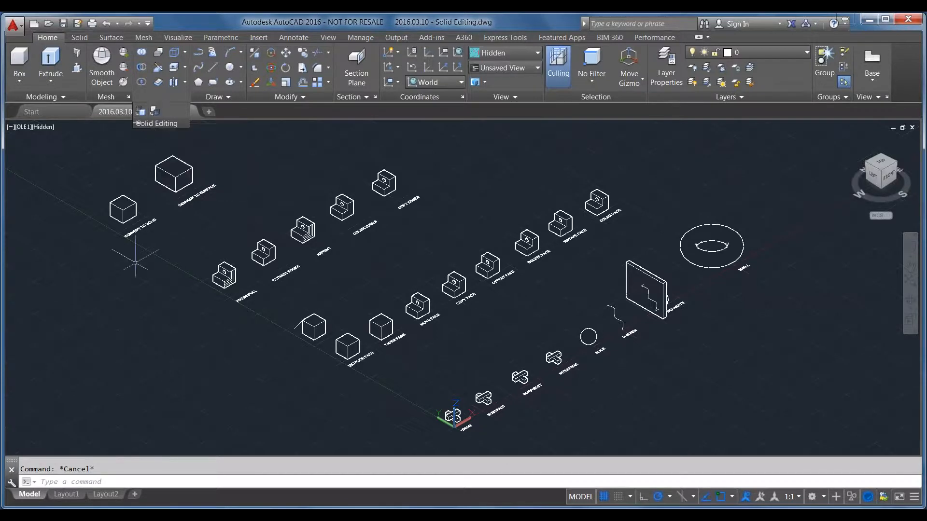
left_click(207, 373)
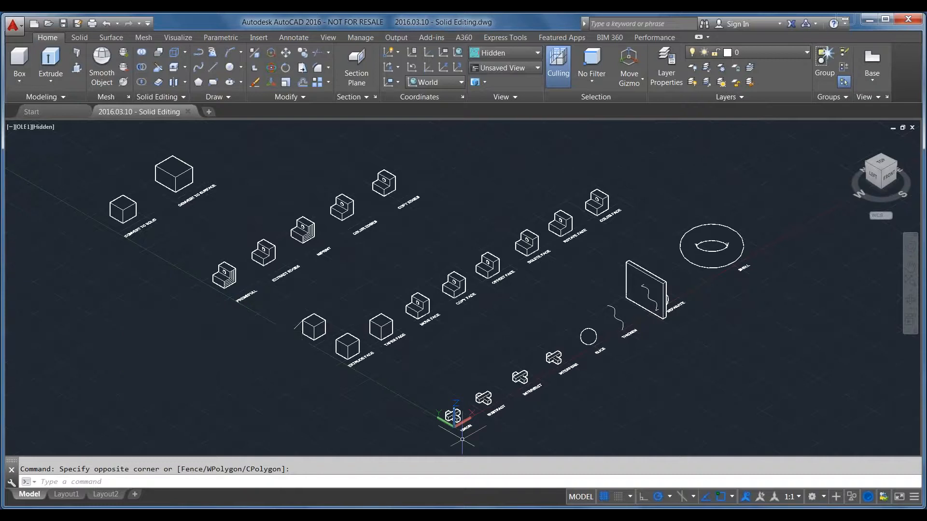
Draw a solid box about 3.5 long, 6.3 wide and 2.7 high in the empty area beside the UNION sample
scroll(461, 437, "up", 7)
scroll(482, 257, "down", 4)
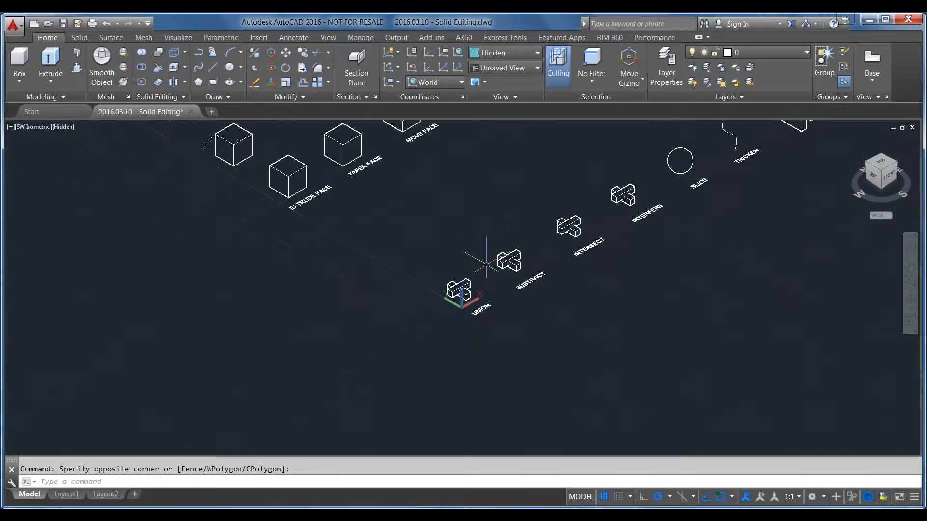
left_click(20, 76)
left_click(23, 109)
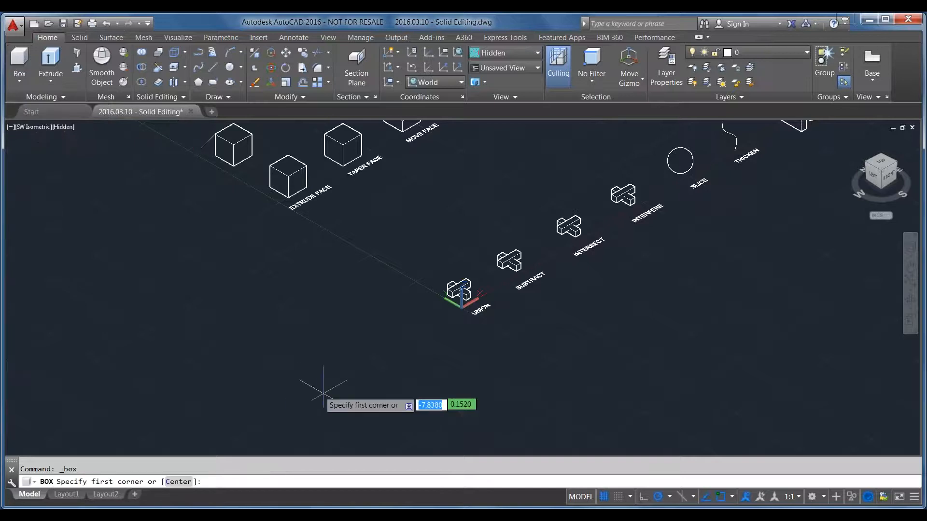
left_click(360, 383)
left_click(310, 279)
left_click(311, 239)
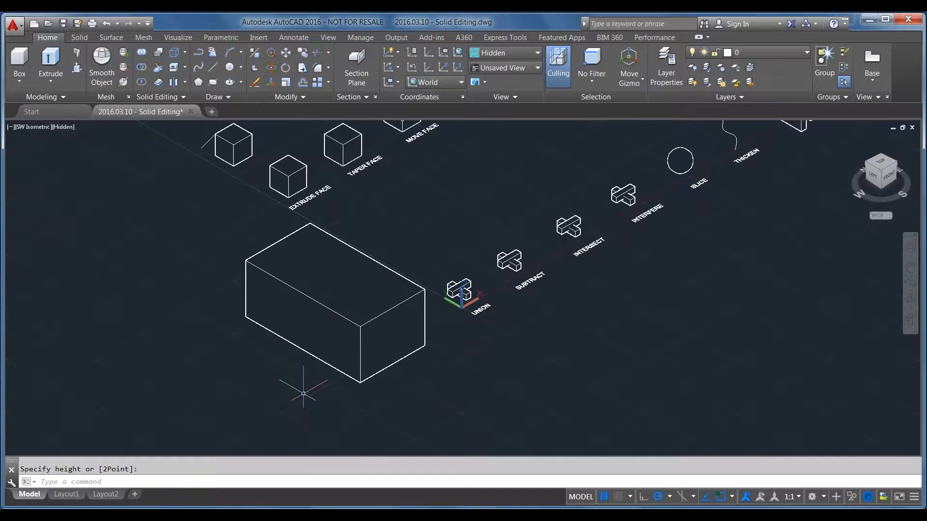
Open and dock the Properties palette, and select the new box to show its properties
type("prope")
key("Return")
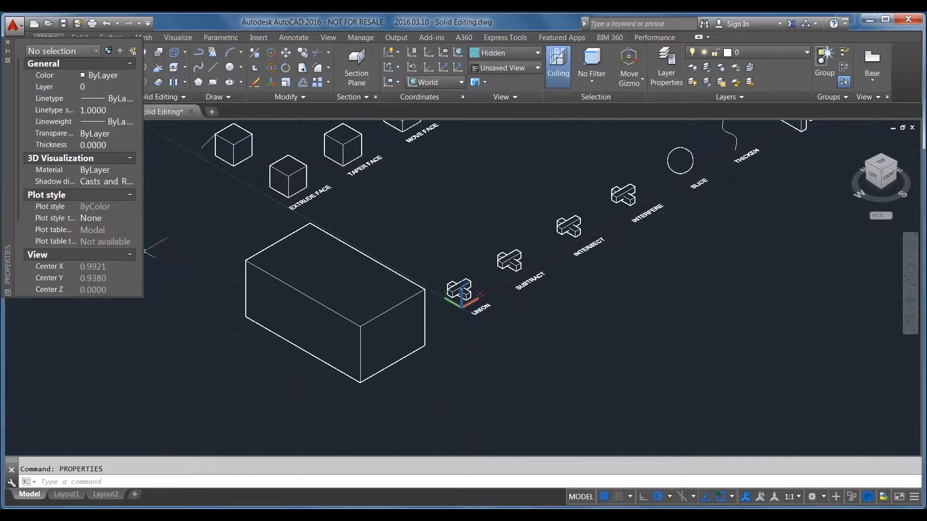
double_click(13, 218)
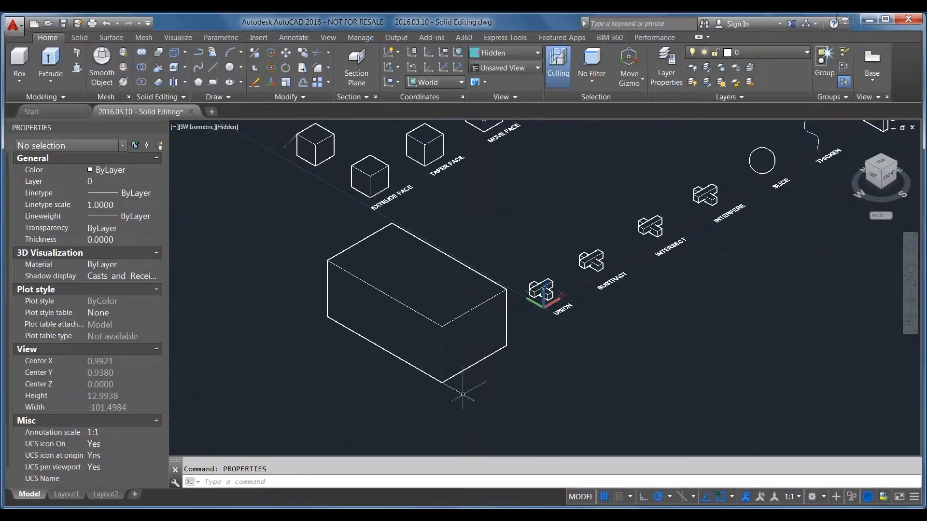
left_click(473, 418)
left_click(419, 379)
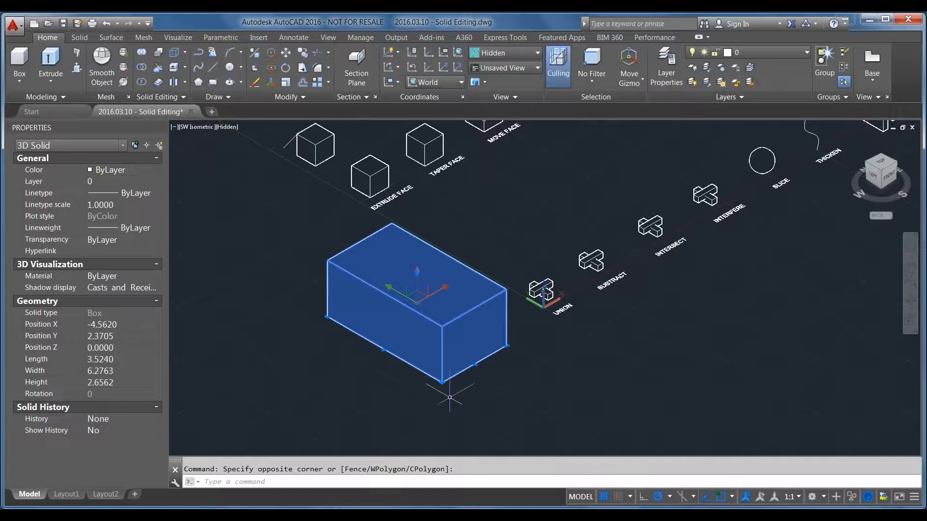
Set the box's X position to 10, and then change it to -1
left_click(103, 327)
type("10.000")
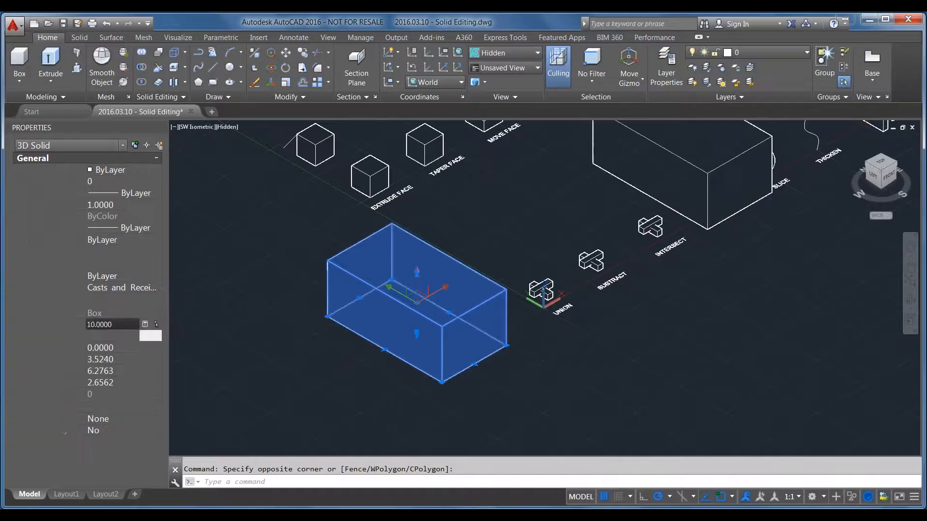
type("0")
key("Tab")
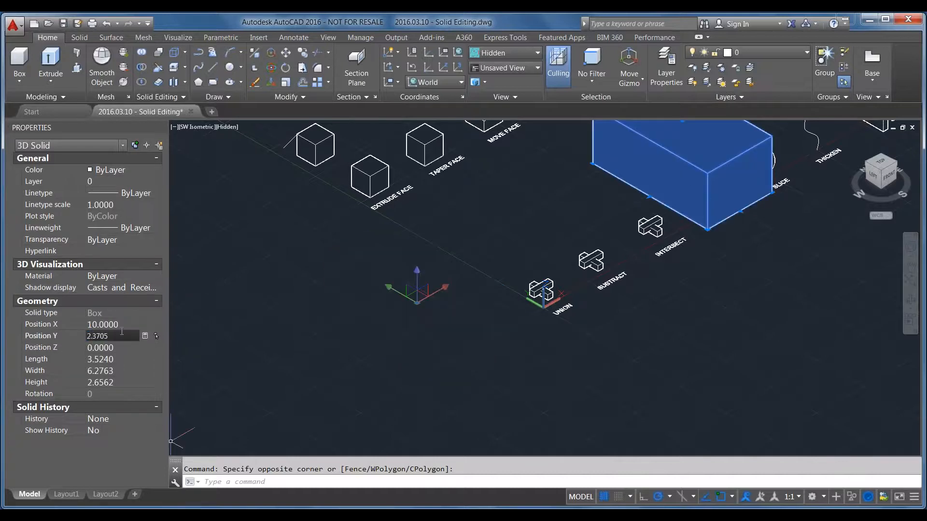
left_click(124, 328)
type("-1")
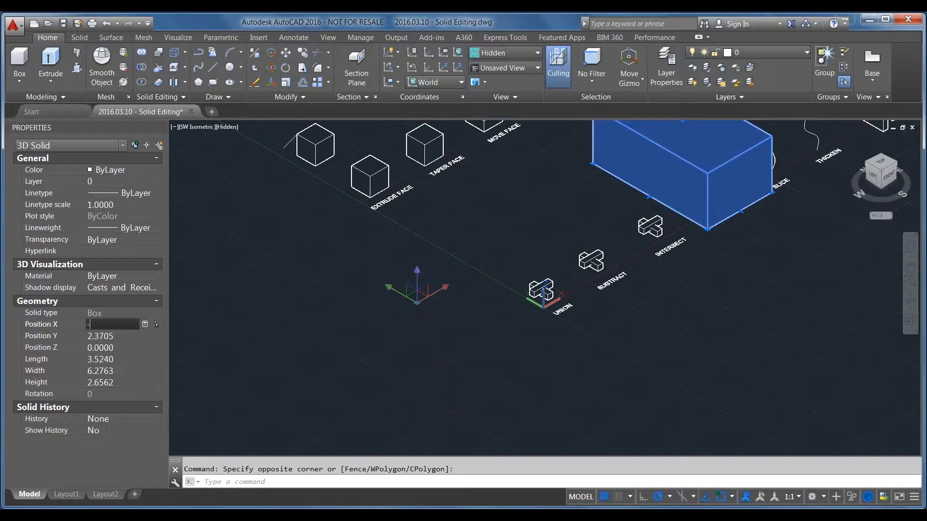
key("Tab")
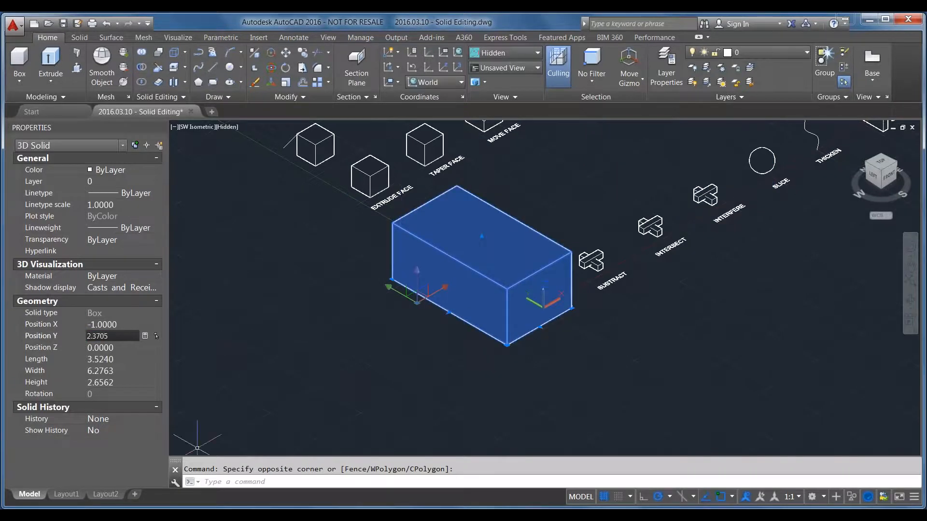
Set the box's length, width and height to 2 each
left_click(109, 360)
type("2")
key("Tab")
left_click(111, 383)
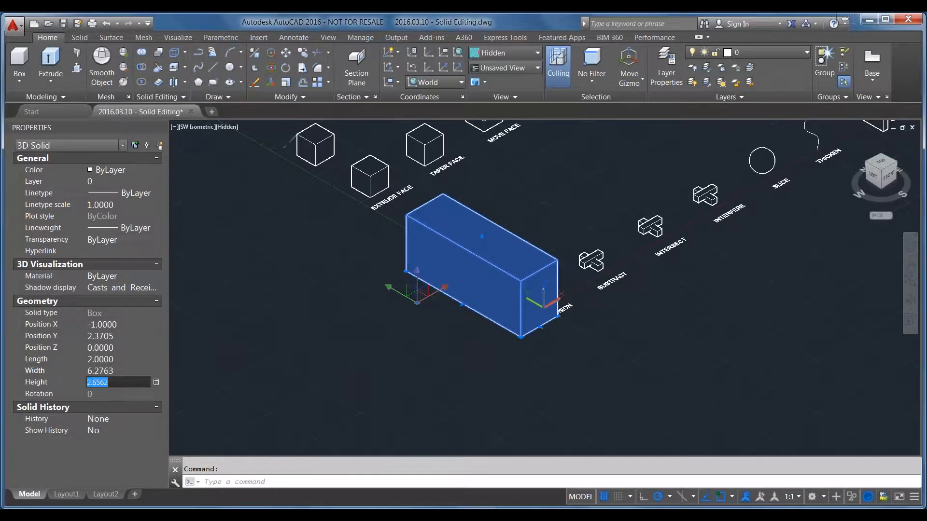
type("w")
left_click(119, 366)
type("2")
key("Tab")
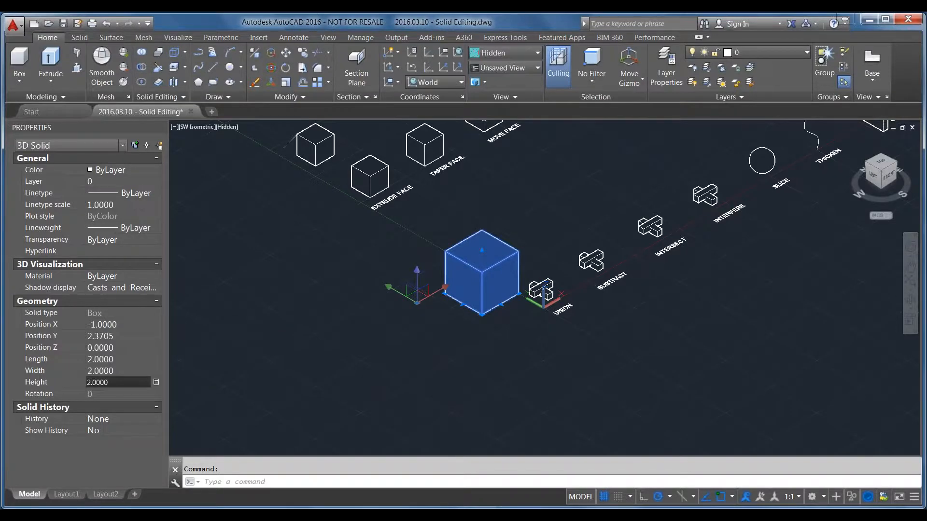
Erase the box and draw a solid cylinder with a radius of about 1.25 and a height of about 2.4
key("Delete")
left_click(23, 80)
left_click(35, 125)
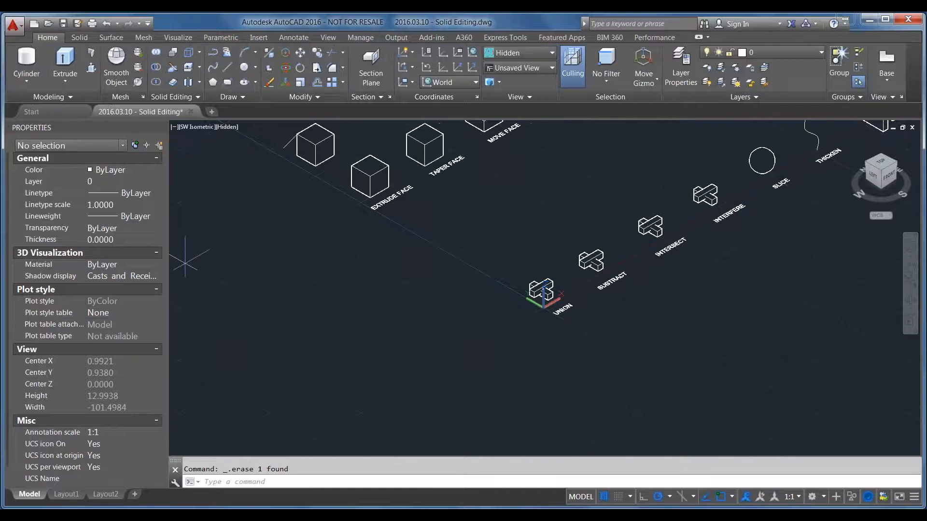
left_click(324, 323)
left_click(355, 322)
left_click(333, 270)
Set the cylinder's radius to 2 and its height to 1
left_click(374, 377)
left_click(263, 259)
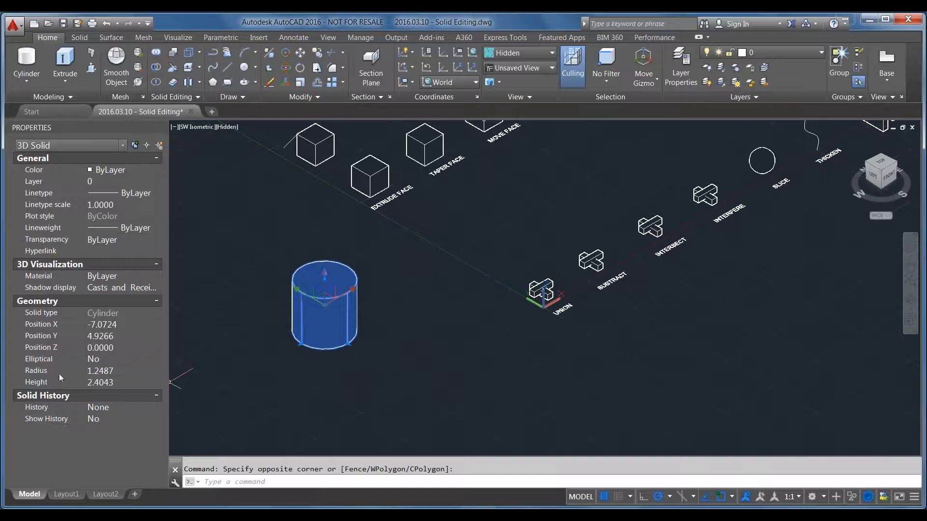
left_click(118, 370)
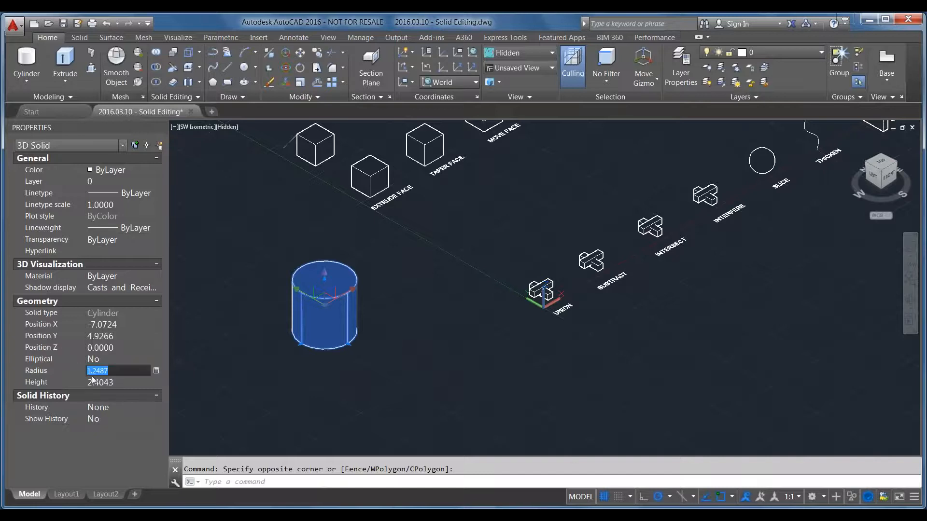
type("2")
key("Tab")
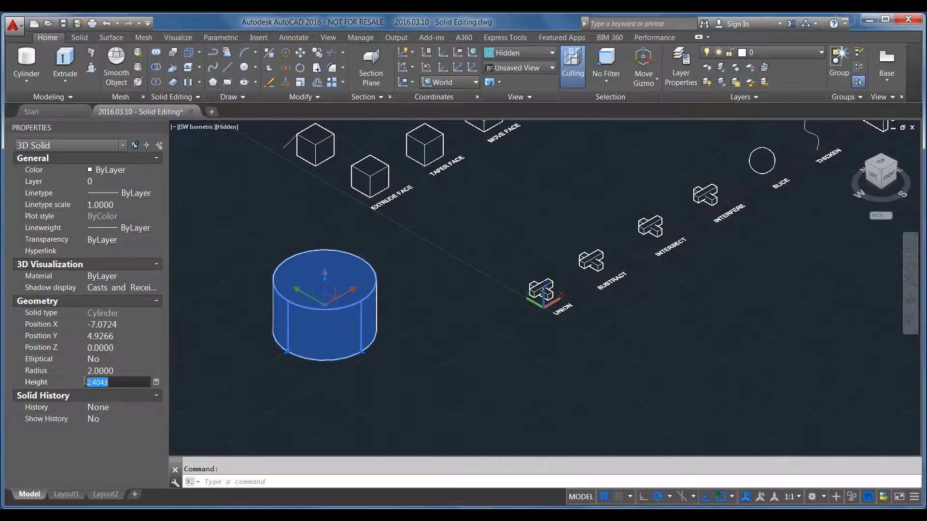
type("1")
key("Return")
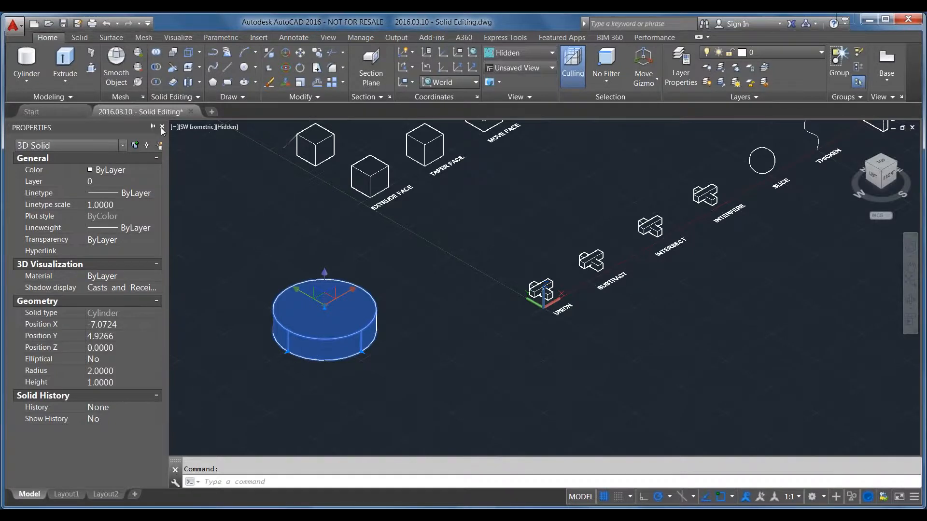
Close the Properties palette, keeping the cylinder selected
left_click(162, 127)
scroll(195, 347, "up", 2)
scroll(195, 347, "up", 1)
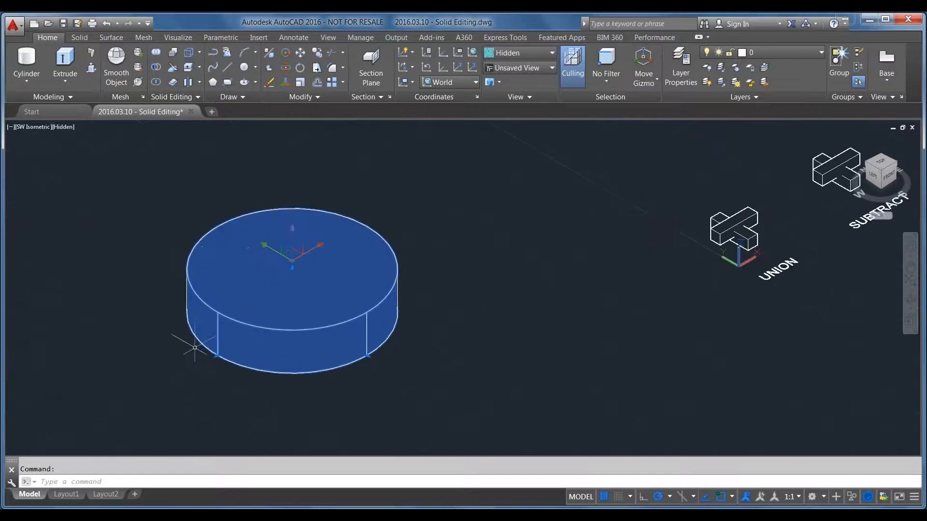
Draw a solid box with a narrow rectangular base beside the cylinder, standing on the same plane
left_click(32, 81)
left_click(37, 102)
left_click(655, 368)
left_click(534, 329)
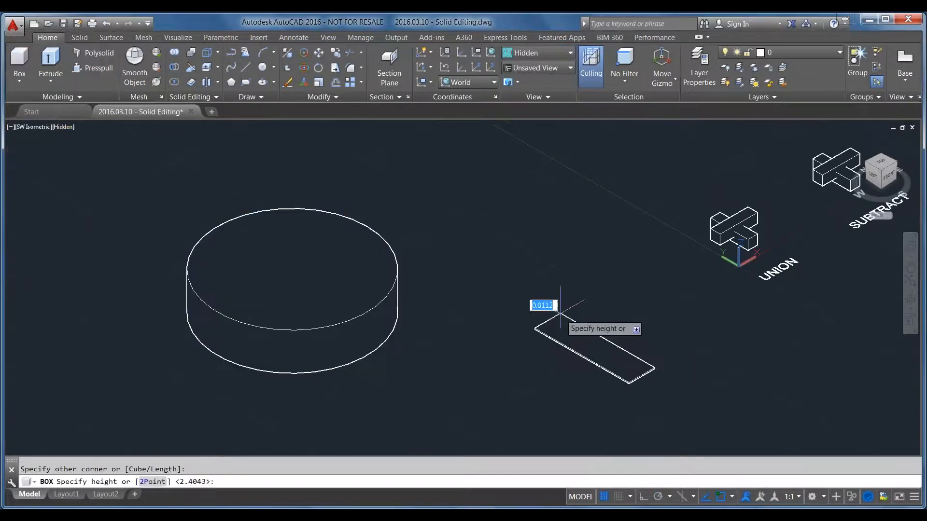
key("Return")
Stretch the cylinder's height upward by 2 from its top face
left_click(384, 370)
left_click(319, 332)
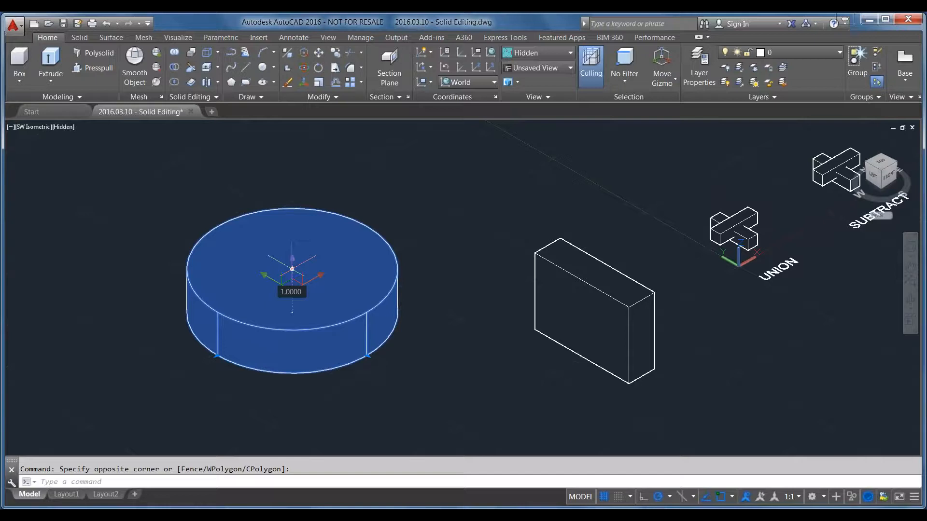
left_click(293, 268)
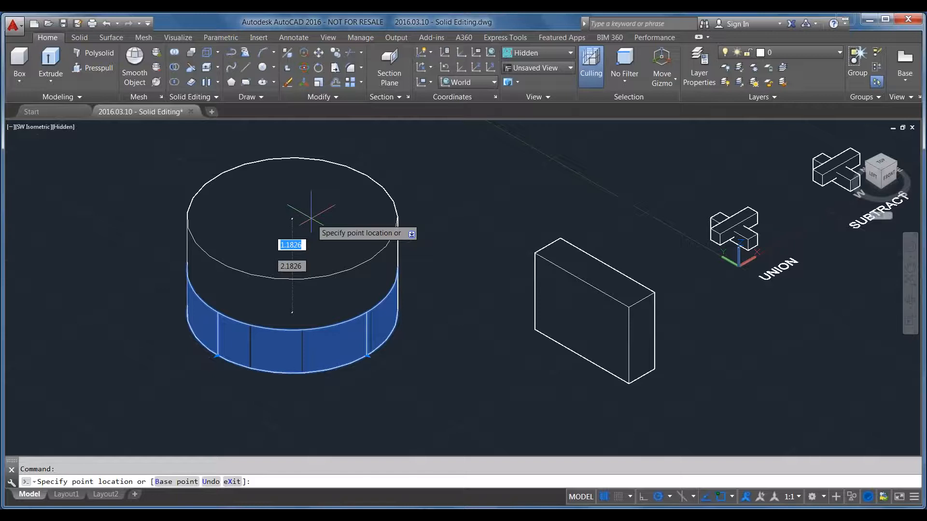
type("2")
key("Return")
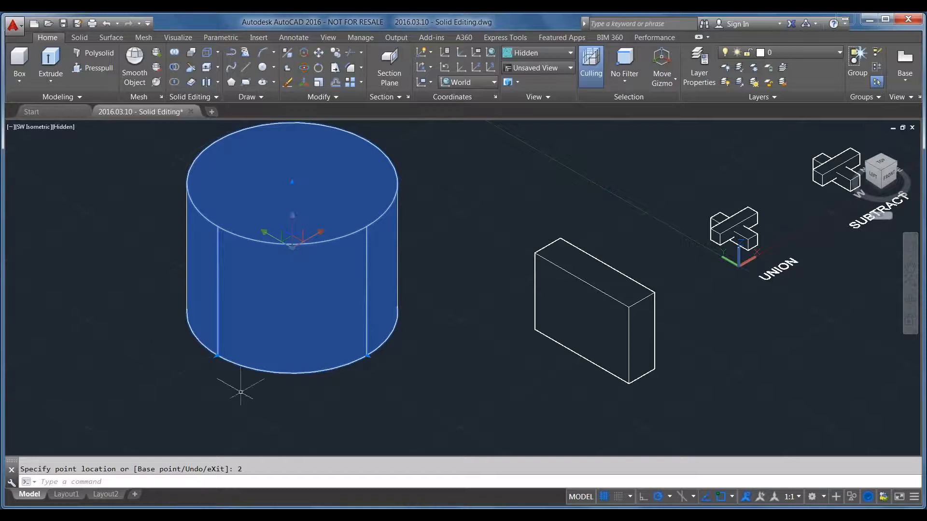
Extend the cylinder's radius outward by 2
left_click(217, 356)
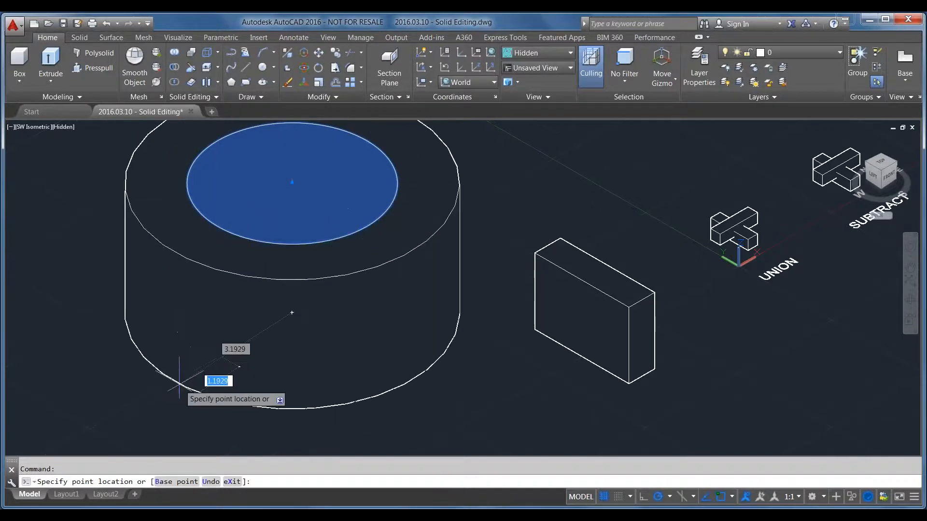
type("2")
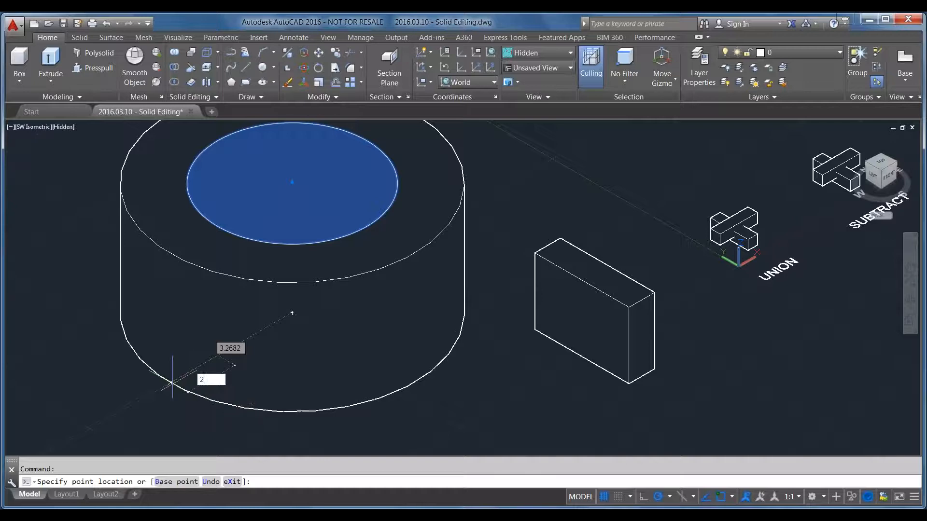
key("Return")
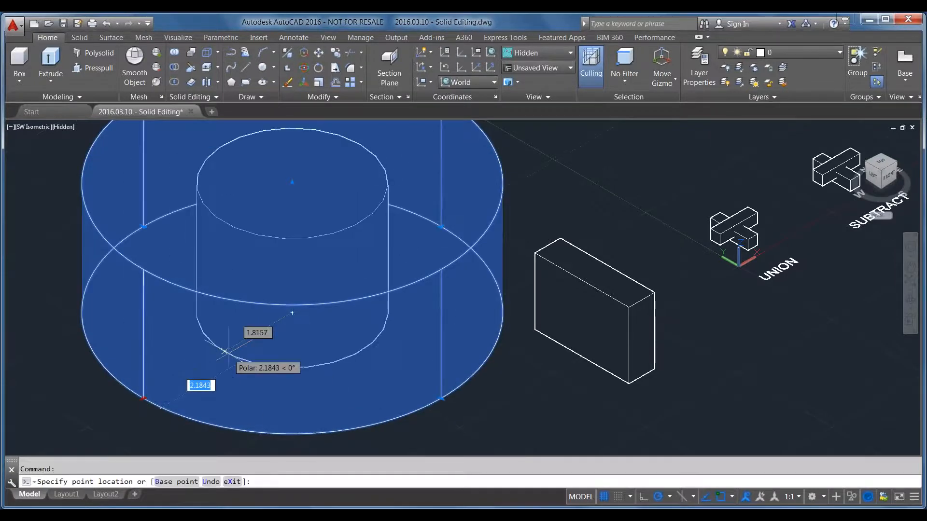
Shrink the cylinder's radius inward by 0.5 and deselect the cylinder
key("BackSpace")
type(".5")
key("Return")
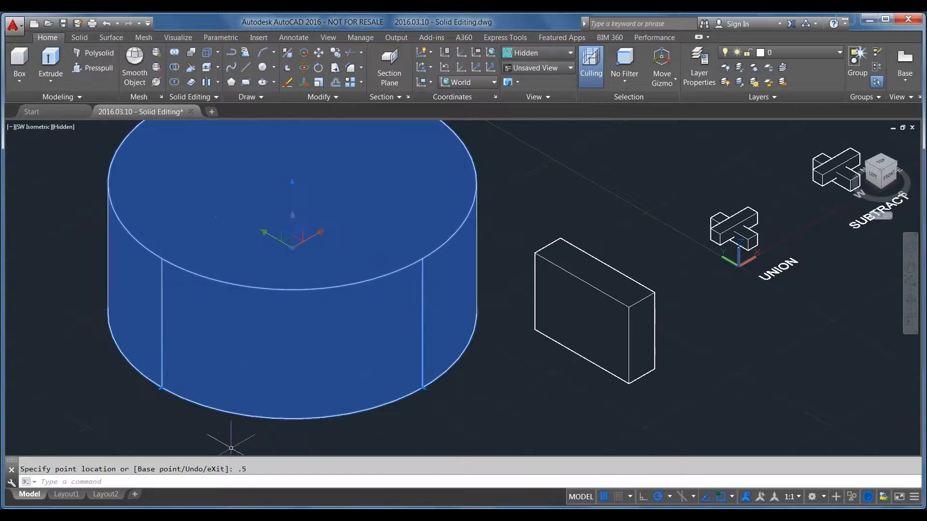
scroll(287, 341, "down", 4)
scroll(368, 330, "up", 2)
key("Escape")
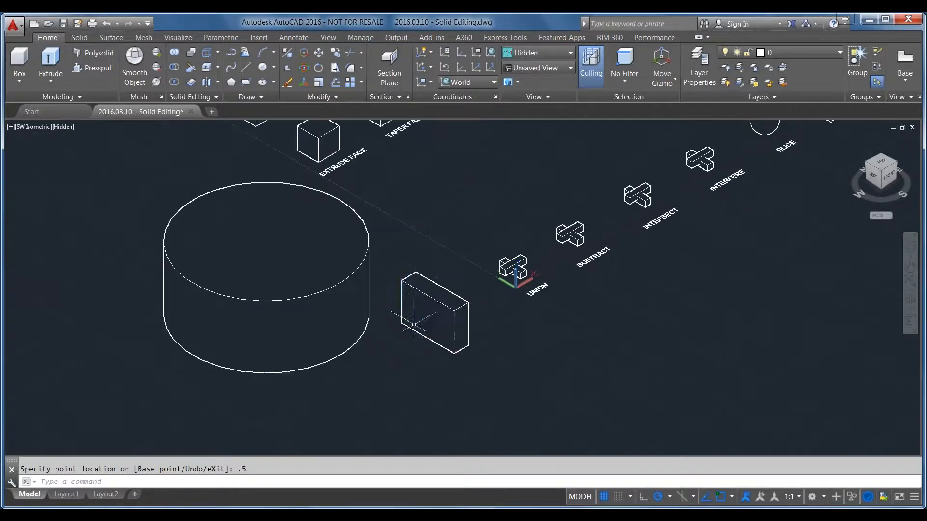
Stretch the box's long side outward to a width of about 1.8, and pull its front base corner further out
left_click(426, 309)
scroll(428, 301, "up", 2)
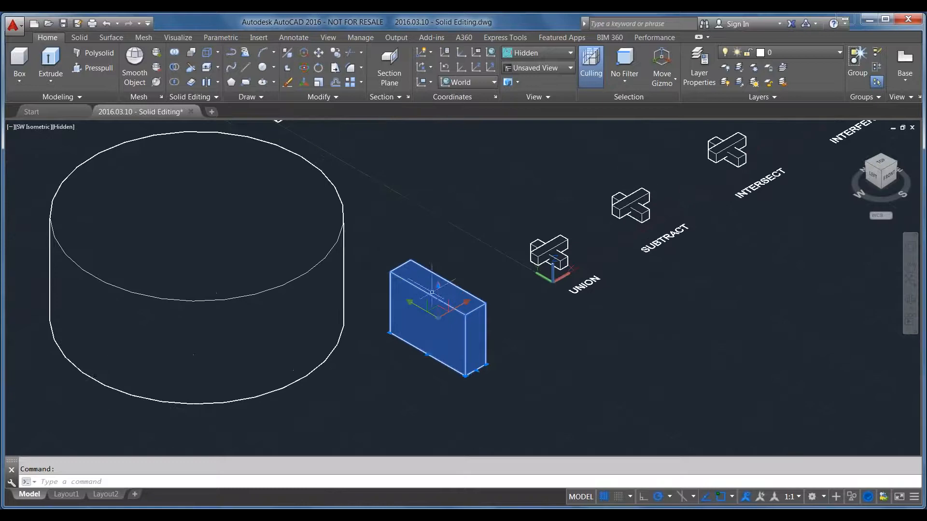
left_click(428, 354)
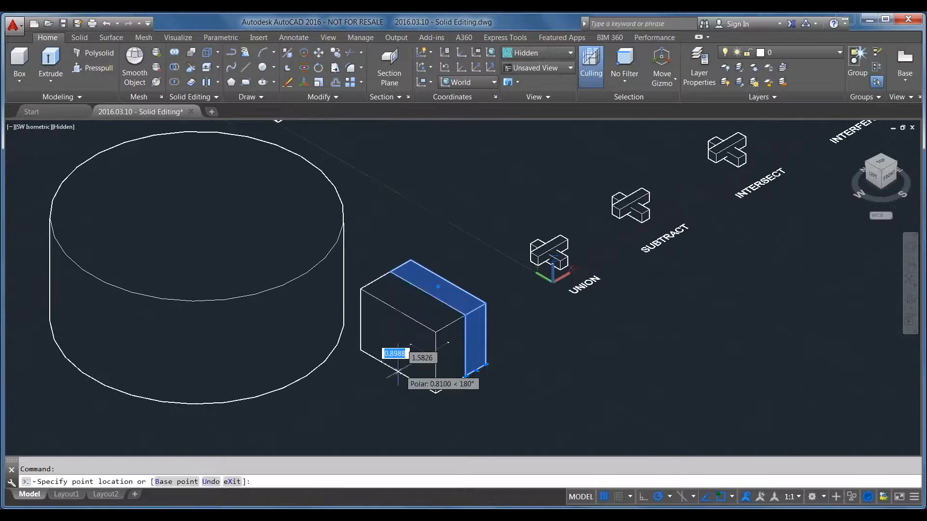
left_click(432, 394)
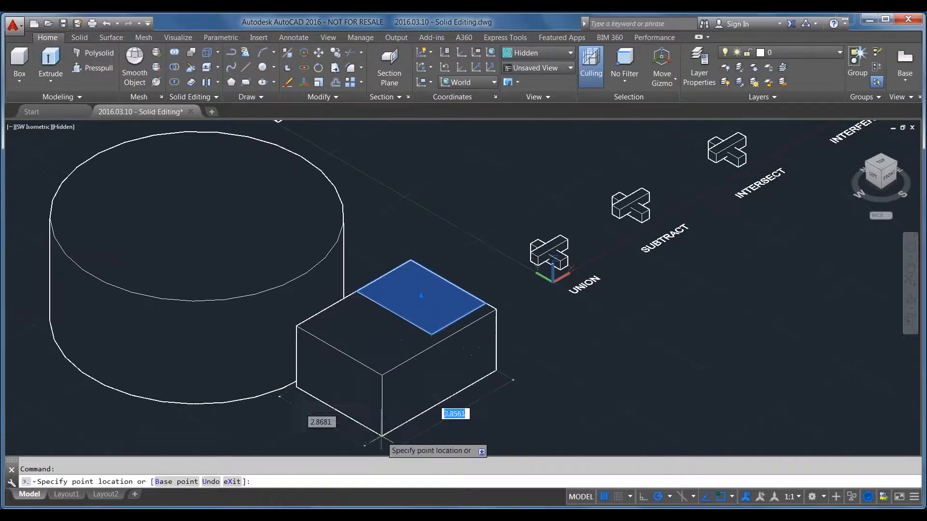
scroll(417, 425, "up", 2)
left_click(418, 434)
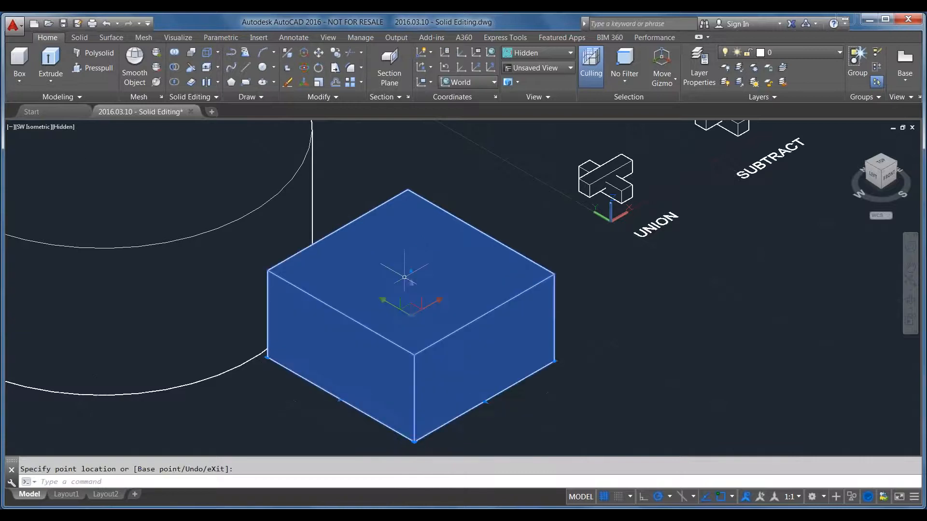
Erase the cylinder and the box together
scroll(406, 285, "down", 2)
scroll(476, 383, "up", 5)
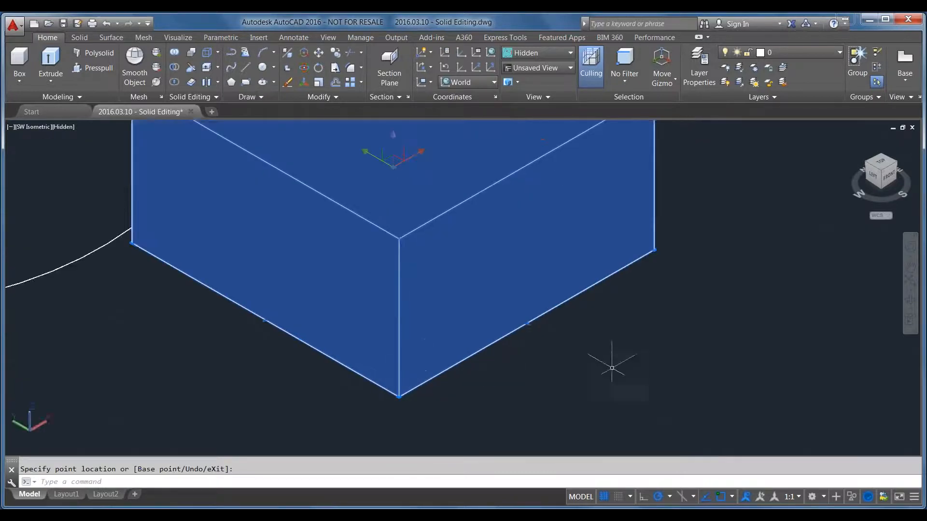
scroll(494, 373, "down", 5)
left_click(333, 241)
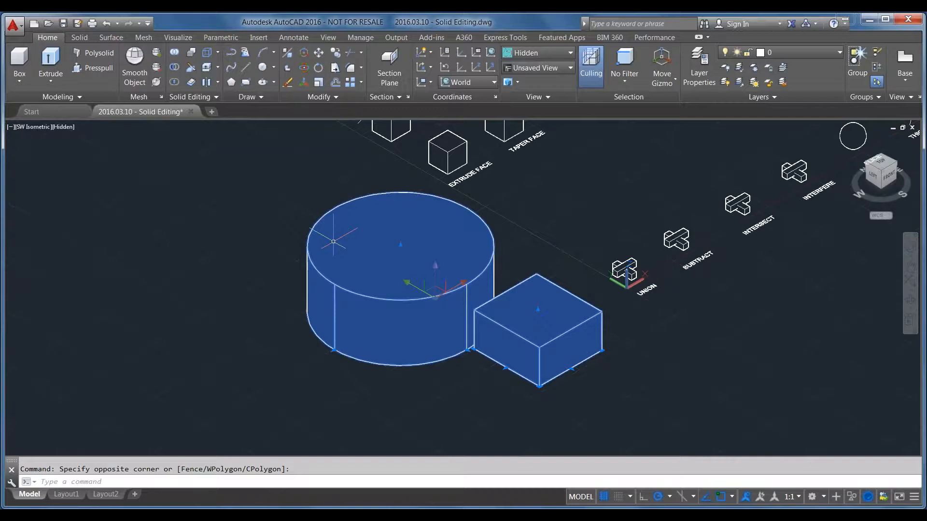
key("Delete")
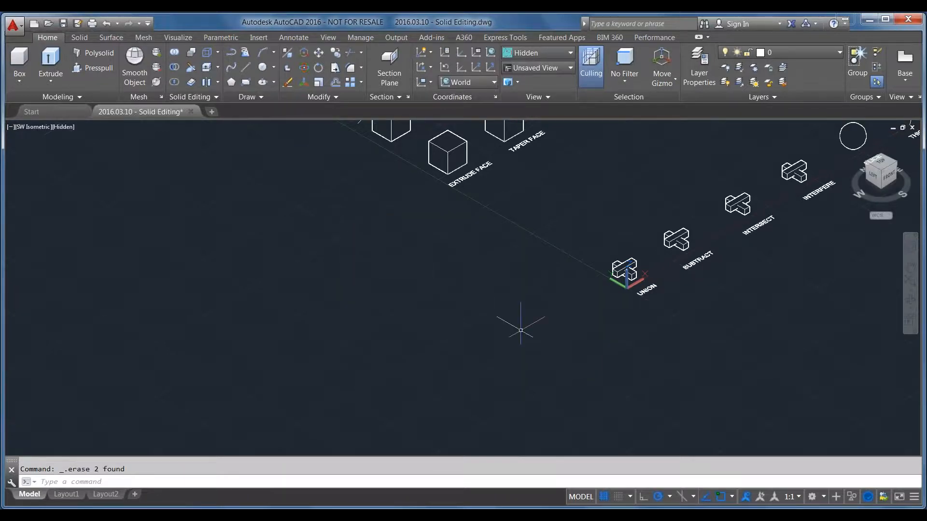
Examine the two crossing bars of the UNION sample by selecting them together and individually, leaving them deselected
middle_click_drag(627, 305, 546, 401)
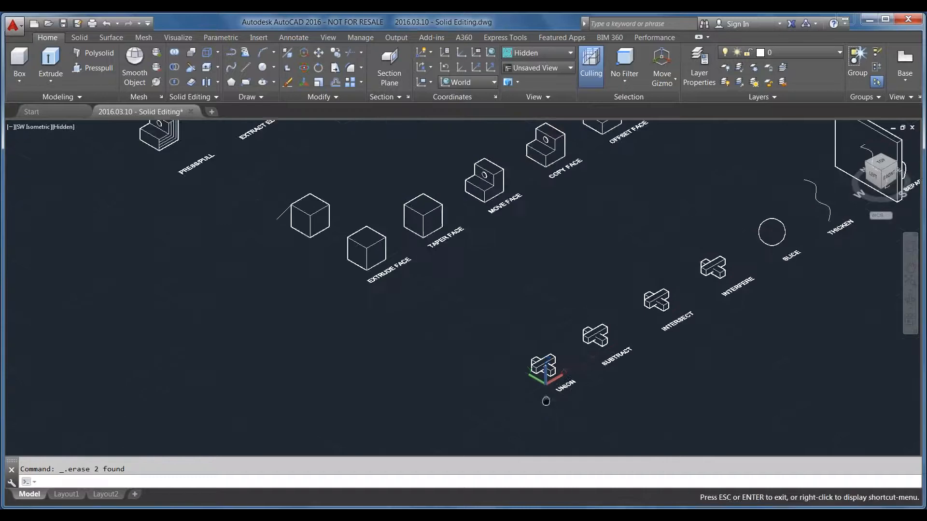
scroll(547, 402, "up", 5)
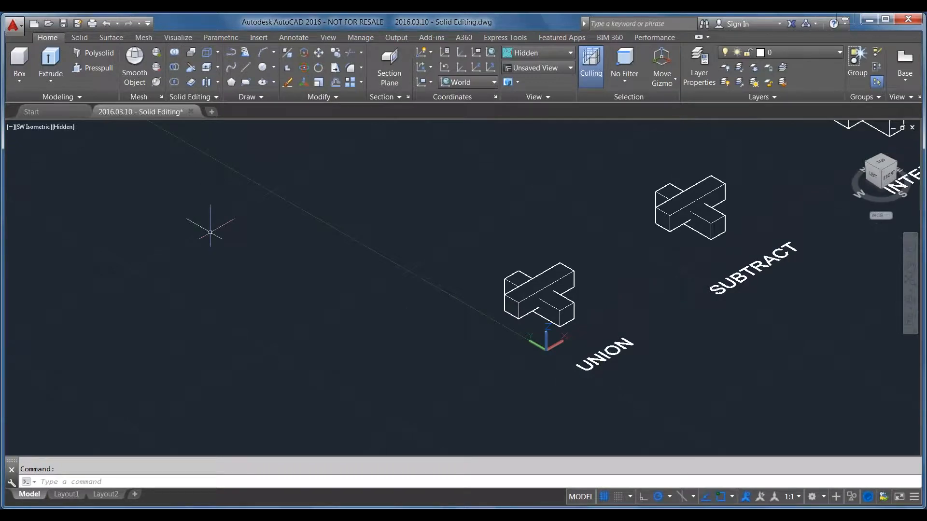
middle_click_drag(542, 401, 393, 430)
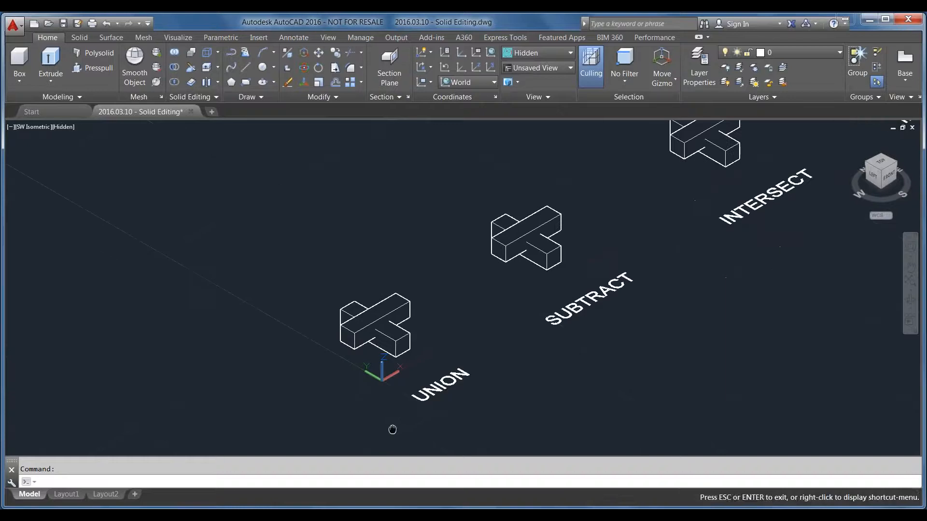
key("Escape")
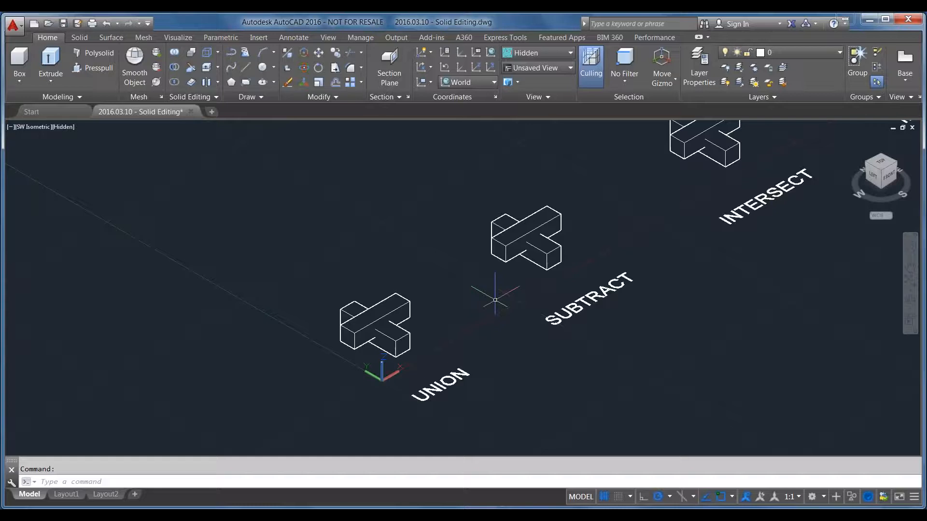
scroll(367, 411, "up", 2)
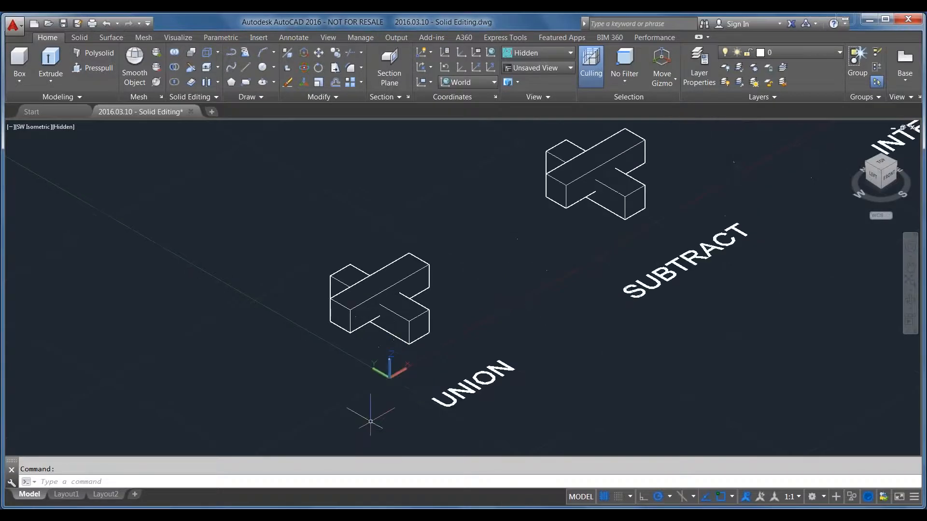
left_click(362, 310)
left_click(411, 332)
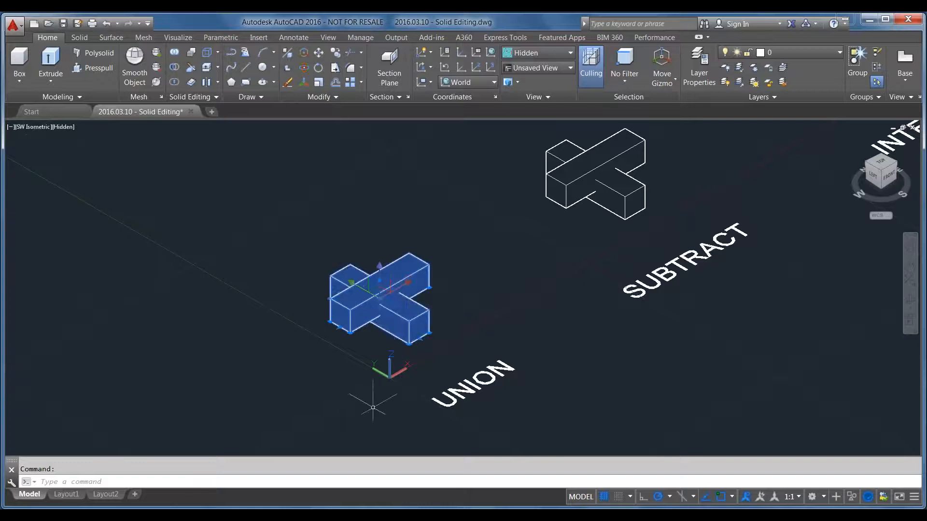
key("Escape")
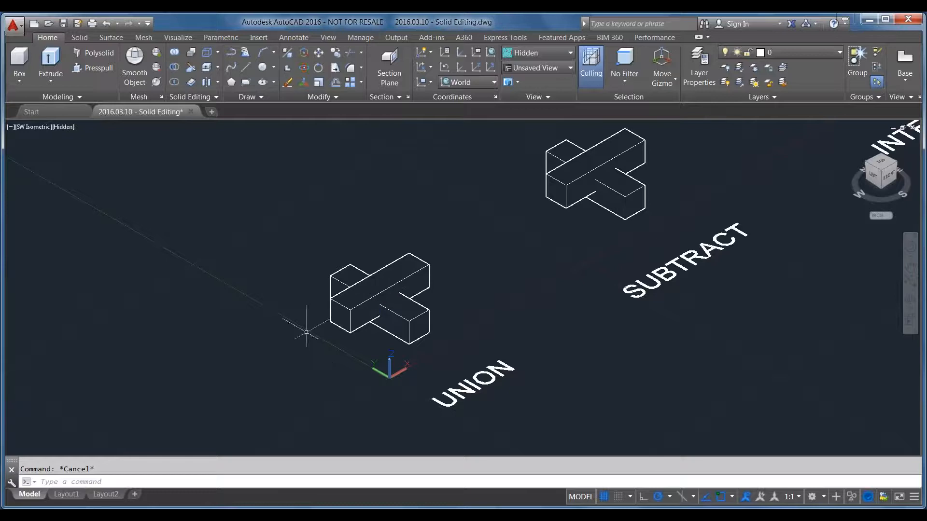
left_click(413, 287)
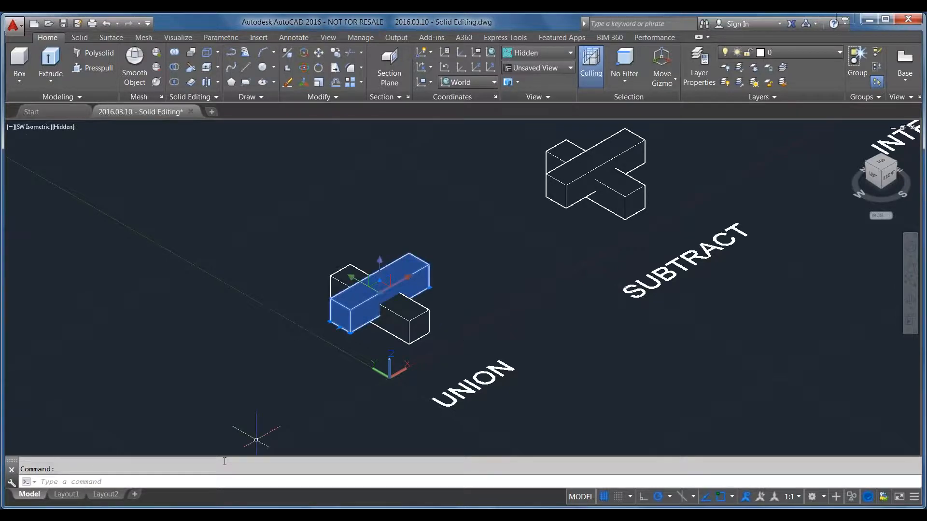
key("Escape")
left_click(391, 326)
key("Escape")
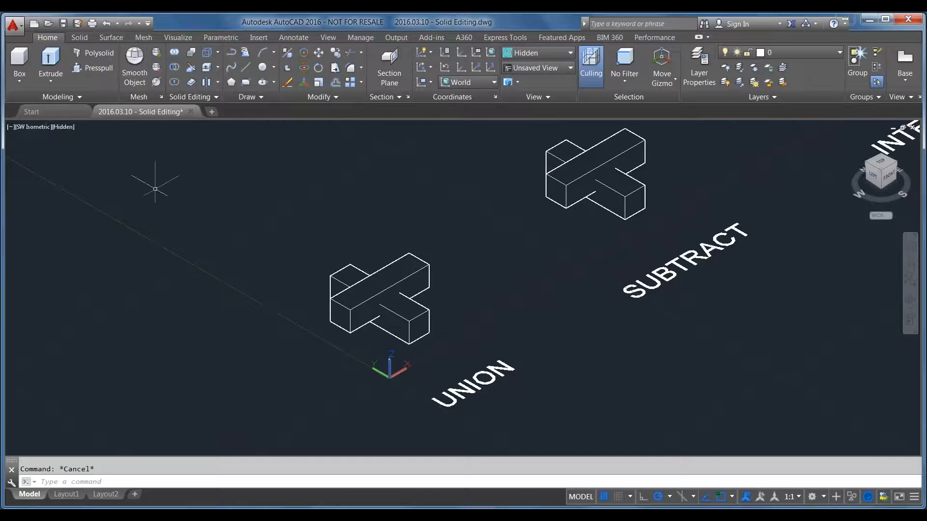
Union the two crossing bars above the UNION label into one solid
type("UNION")
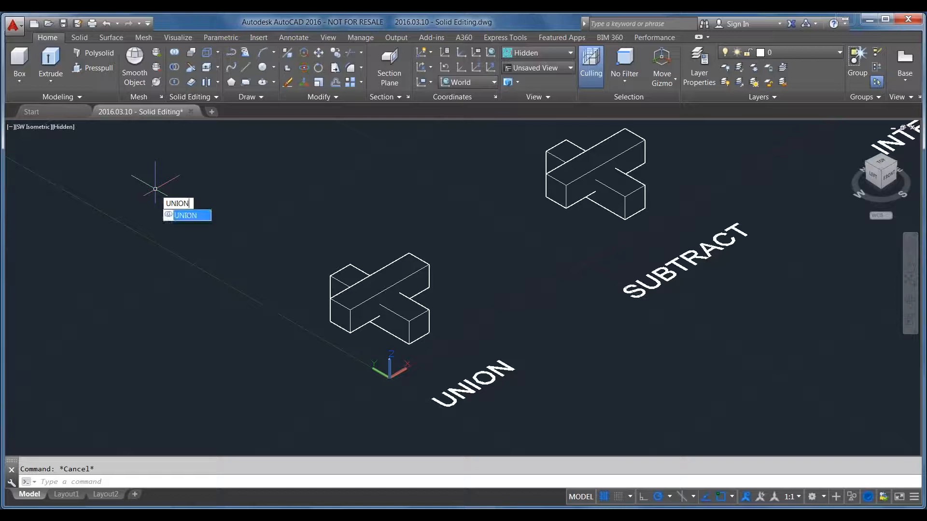
key("Return")
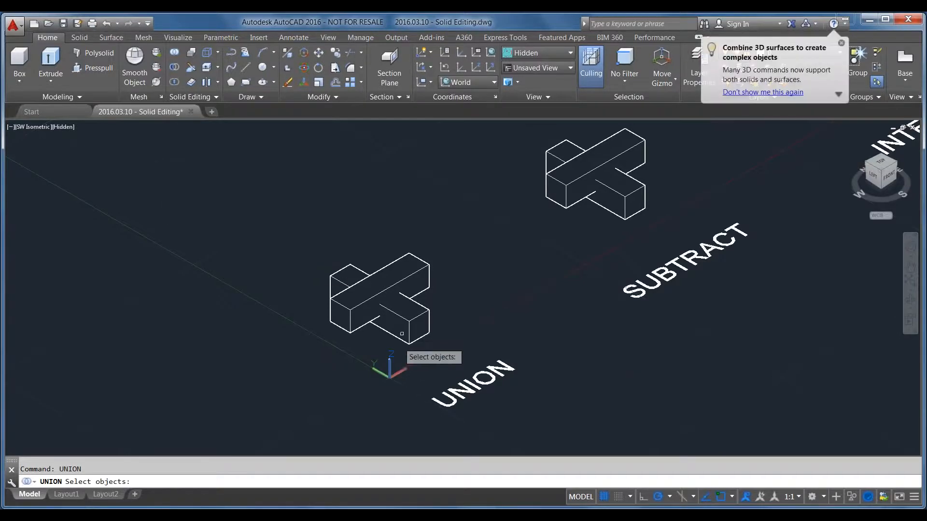
left_click(378, 336)
left_click(351, 309)
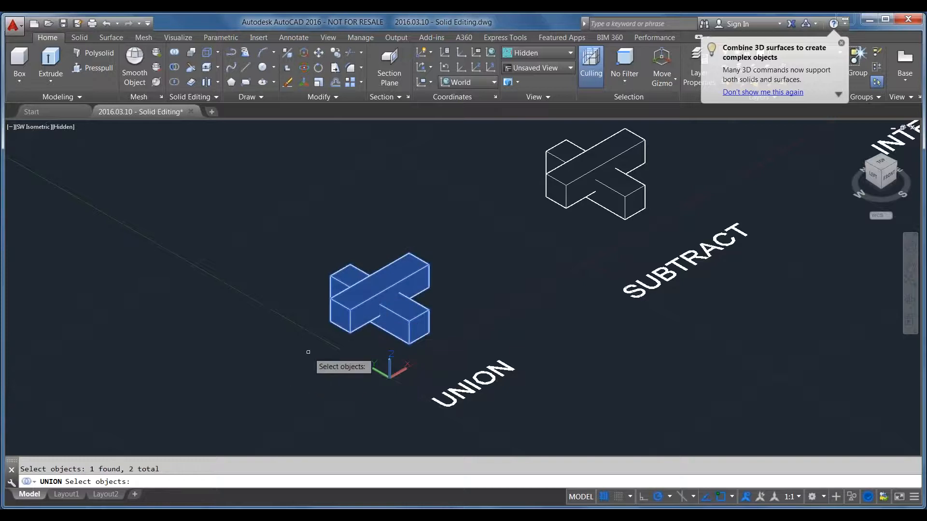
key("Return")
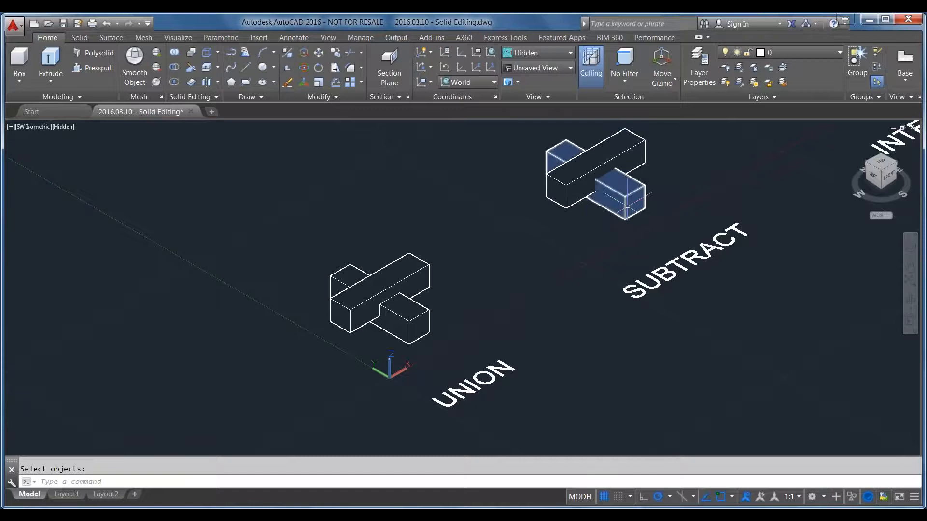
Select the united bars to check that they behave as a single solid, leaving them deselected
key("Escape")
left_click(381, 295)
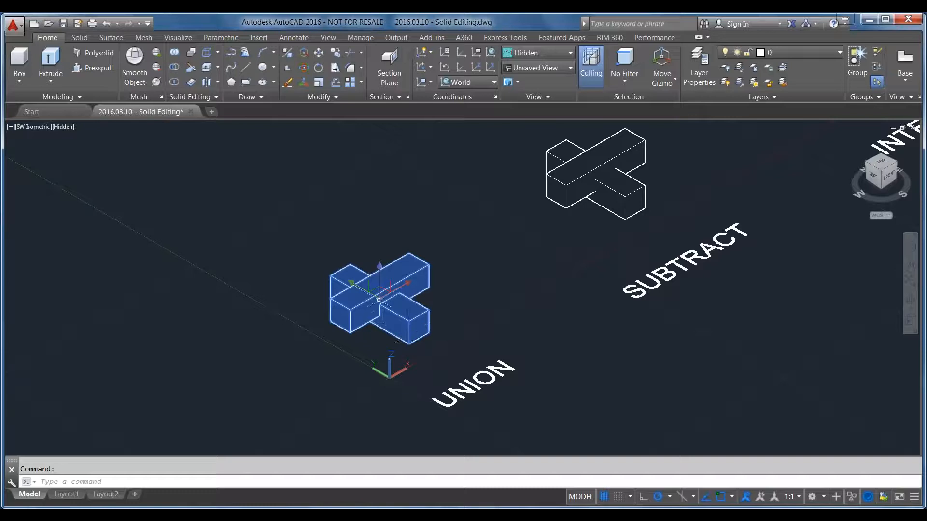
scroll(378, 314, "up", 3)
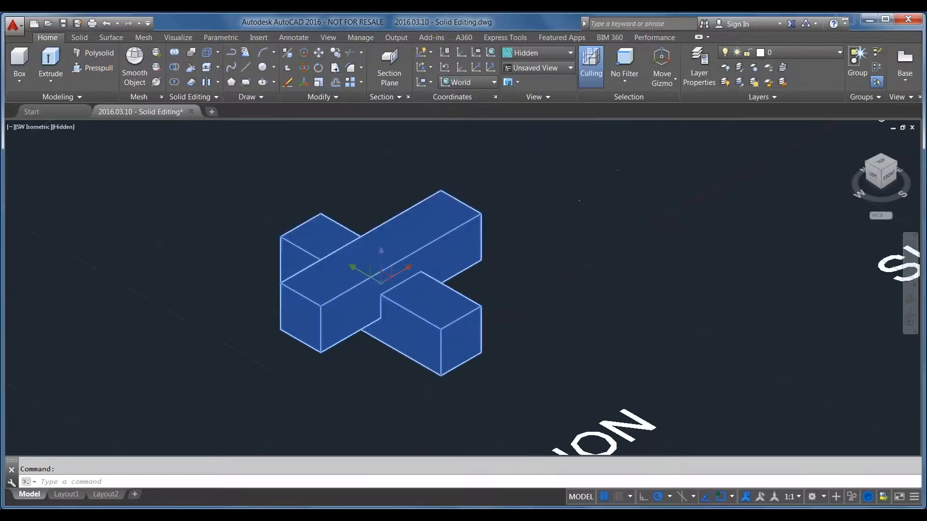
left_click(380, 282)
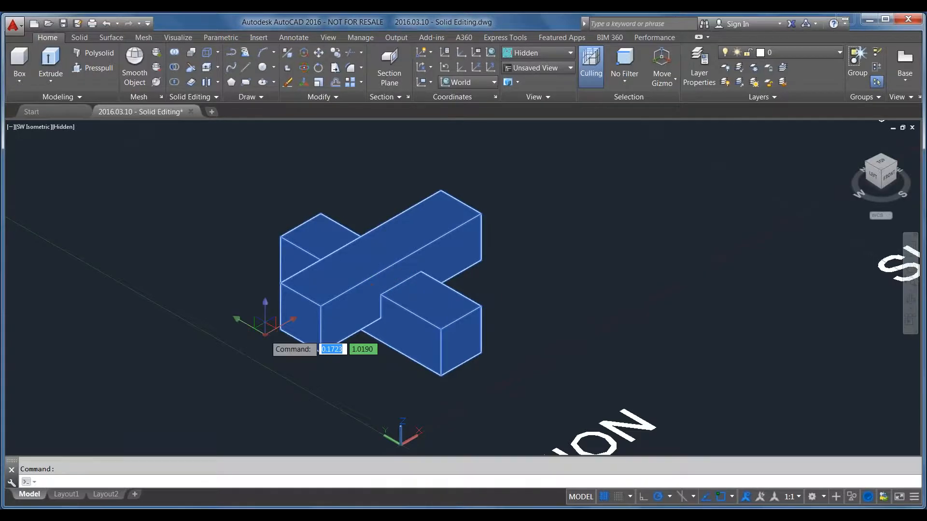
key("Escape")
scroll(435, 256, "down", 3)
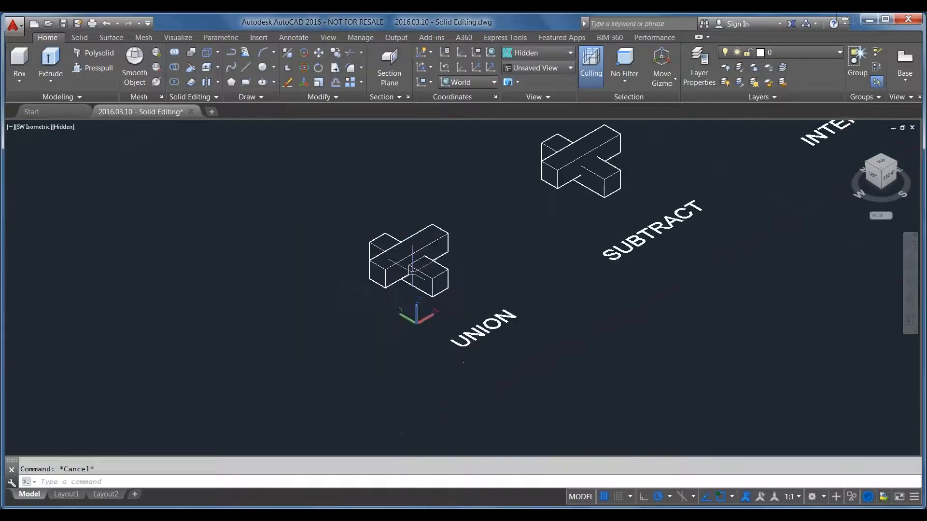
Move the united solid away from the origin and the UNION label, roughly along the positive Y direction
scroll(434, 256, "up", 2)
type("m")
key("Return")
scroll(362, 373, "down", 2)
left_click(322, 383)
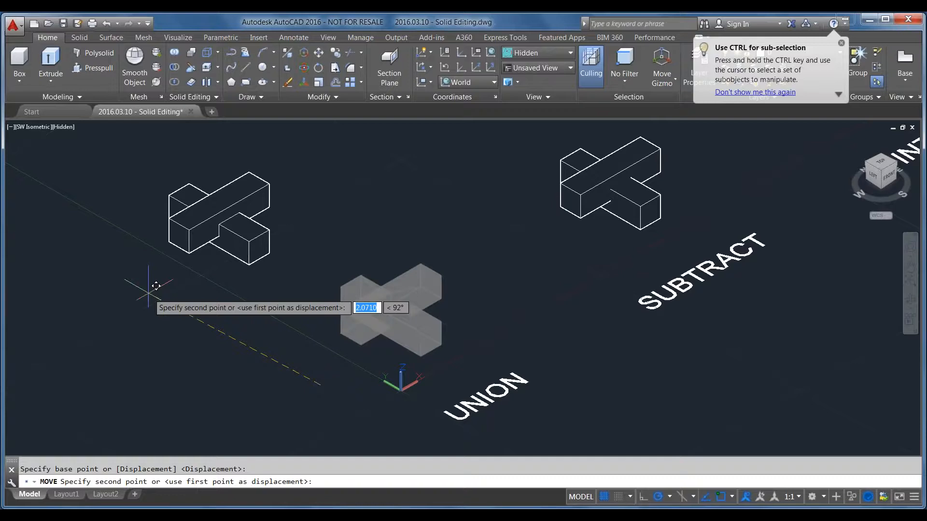
left_click(172, 298)
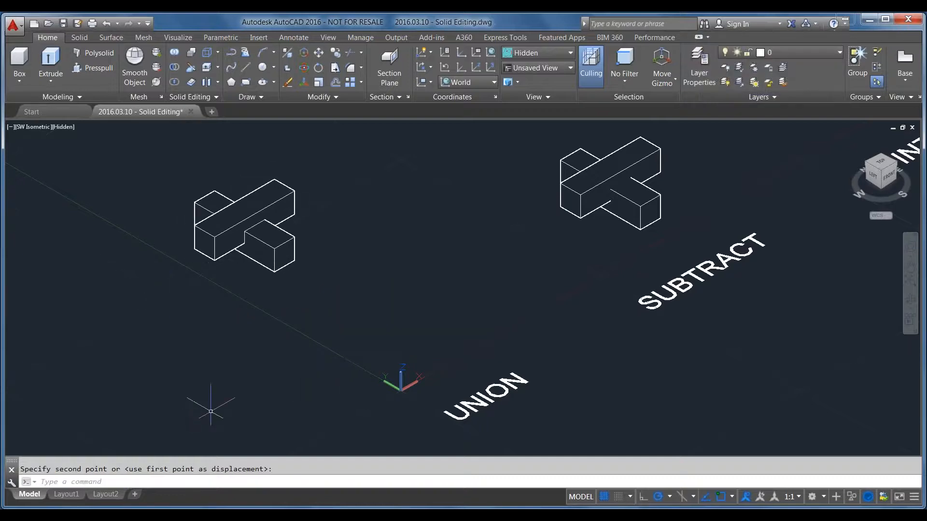
Undo the last move of the united solid
key("ctrl+z")
scroll(311, 367, "down", 4)
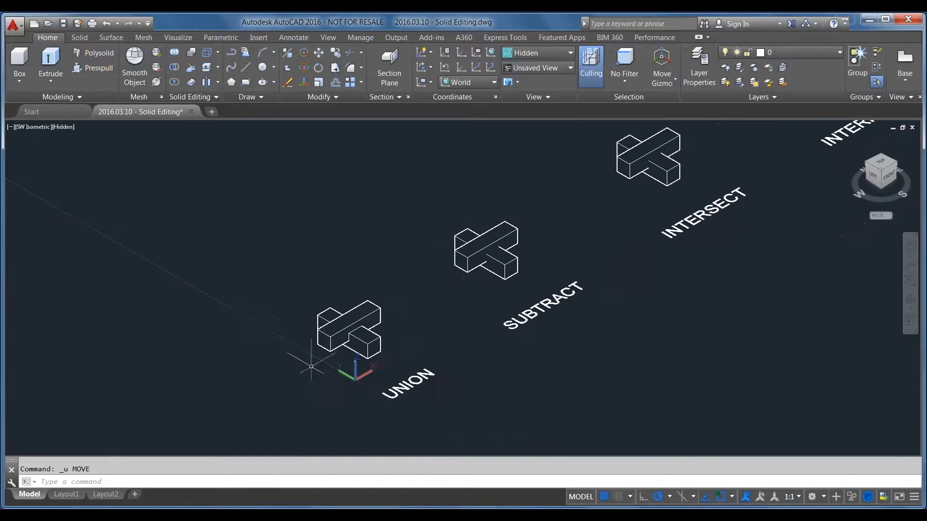
scroll(563, 247, "up", 4)
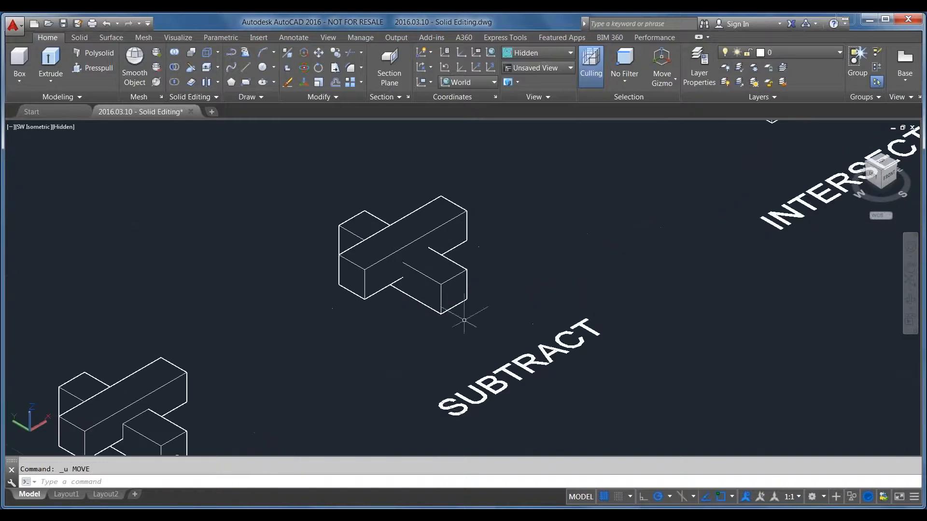
scroll(691, 168, "down", 2)
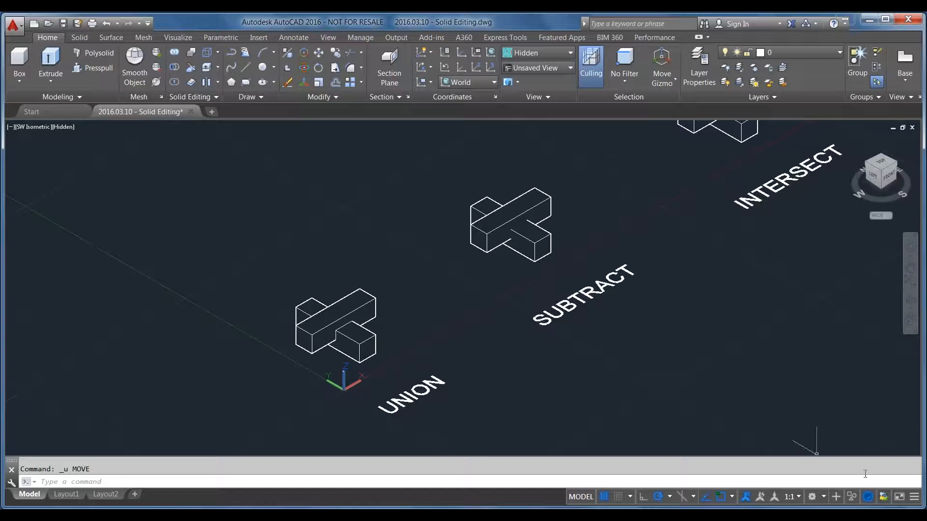
Review the workspace settings and the Customize User Interface dialog, closing both without making changes
left_click(824, 497)
left_click(828, 495)
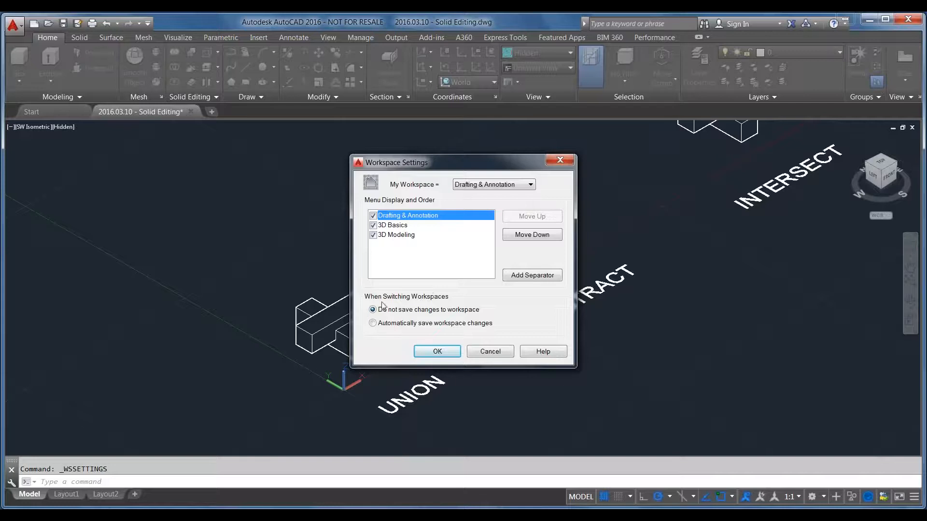
left_click(499, 353)
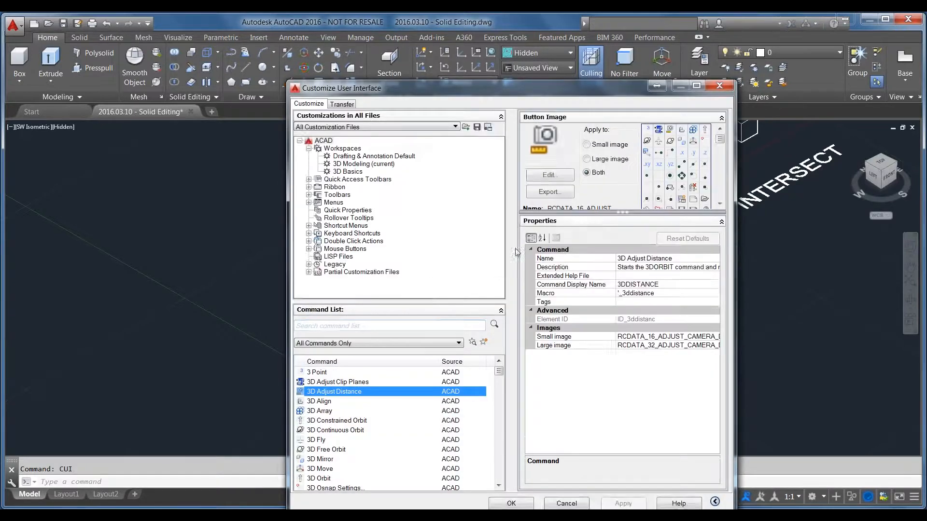
left_click_drag(619, 85, 614, 42)
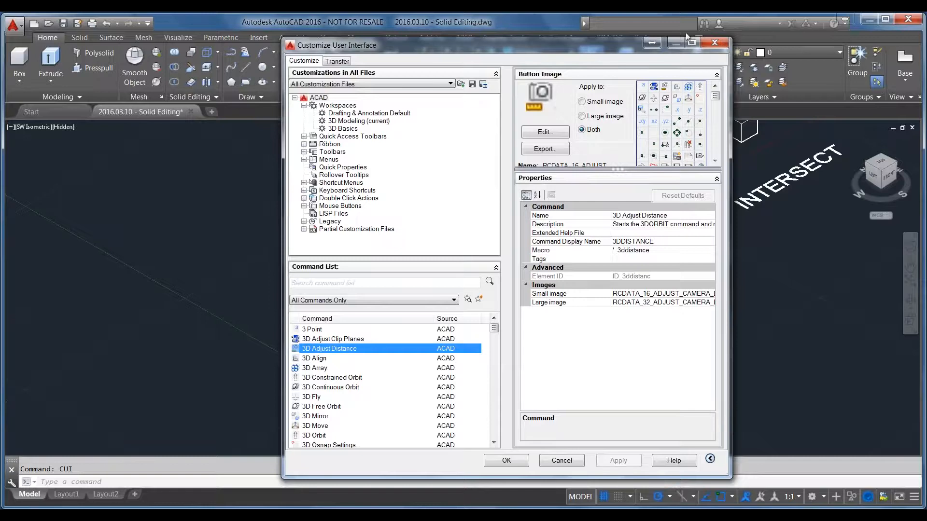
left_click(714, 45)
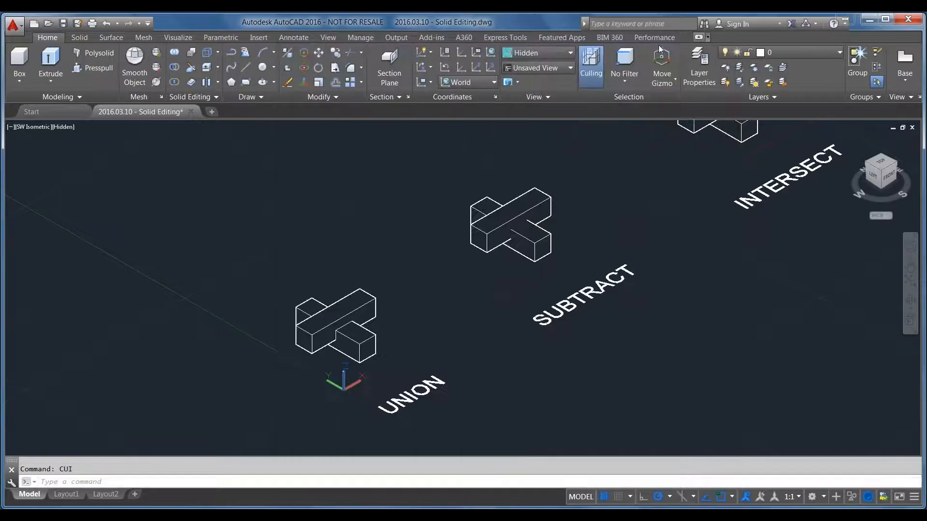
Subtract the upper crossing bar from the lower bar in the SUBTRACT sample
left_click(206, 222)
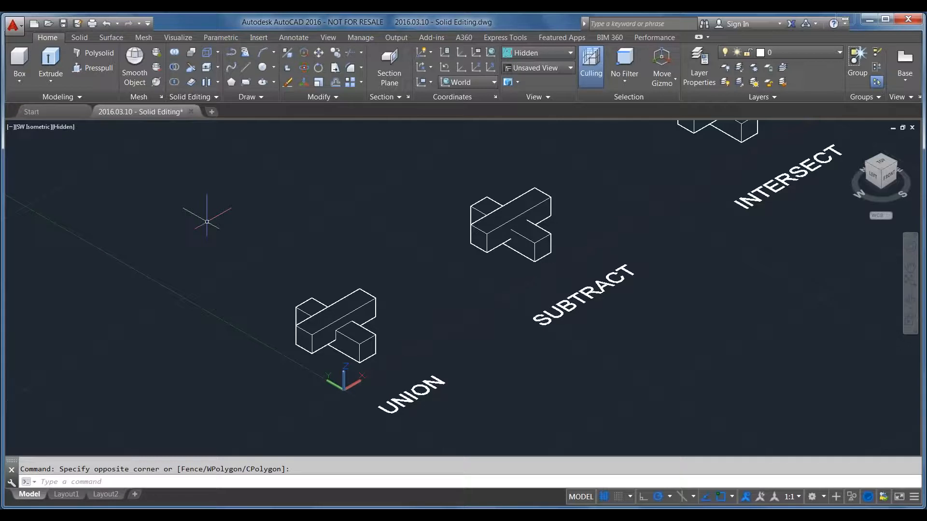
middle_click_drag(703, 271, 660, 351)
key("Escape")
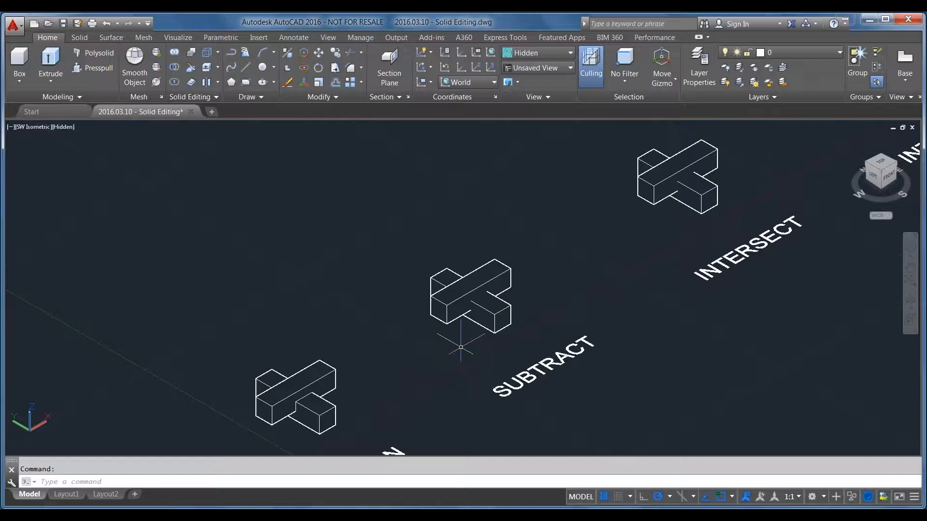
scroll(451, 324, "up", 2)
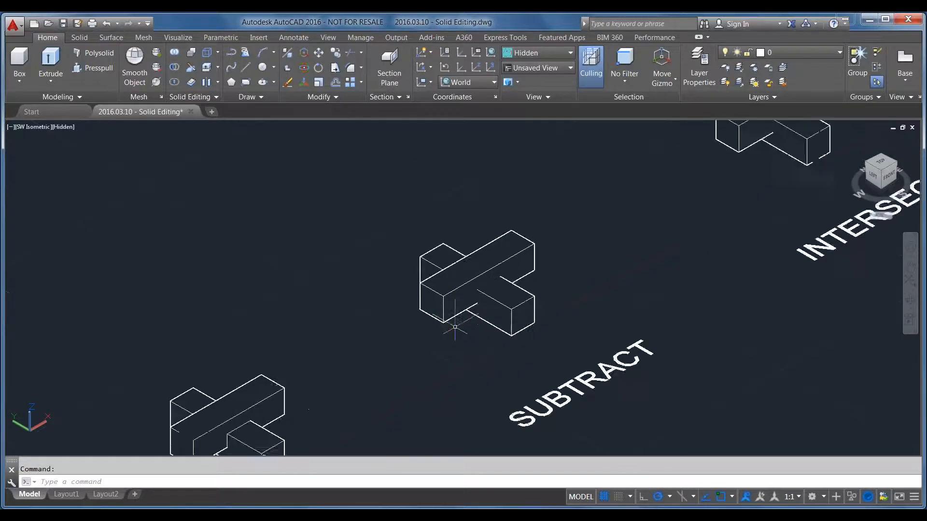
scroll(480, 340, "up", 2)
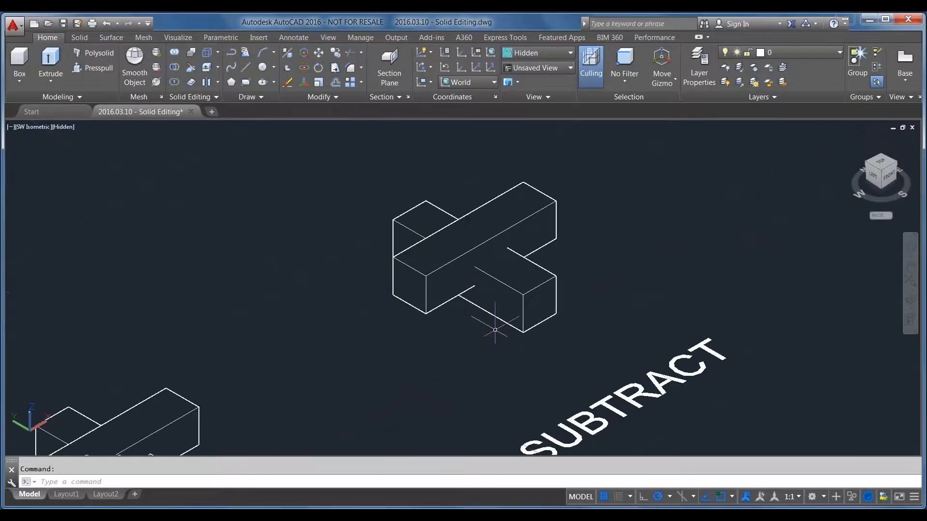
type("subt")
key("Return")
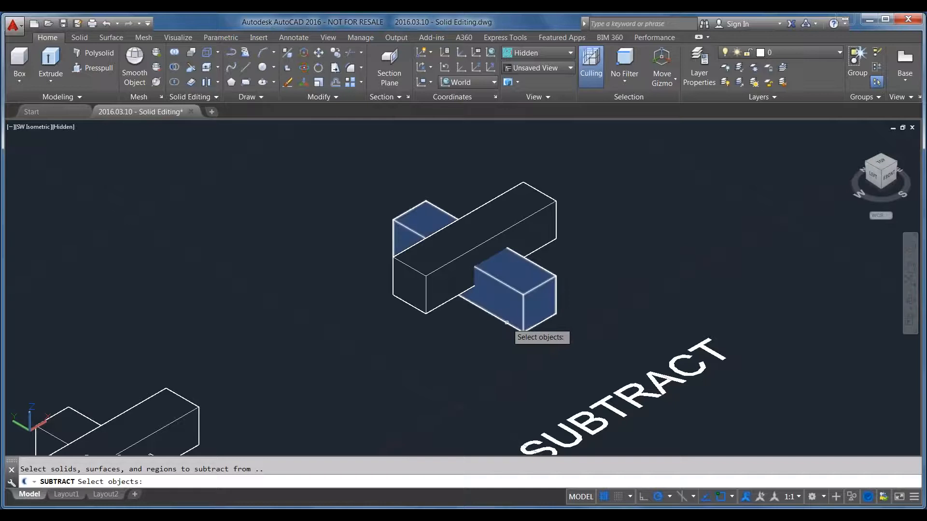
left_click(506, 322)
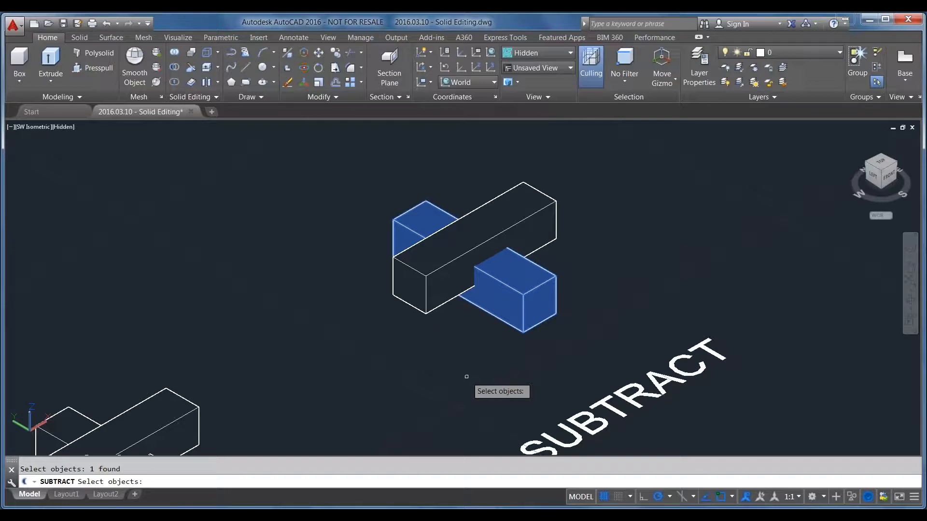
key("Return")
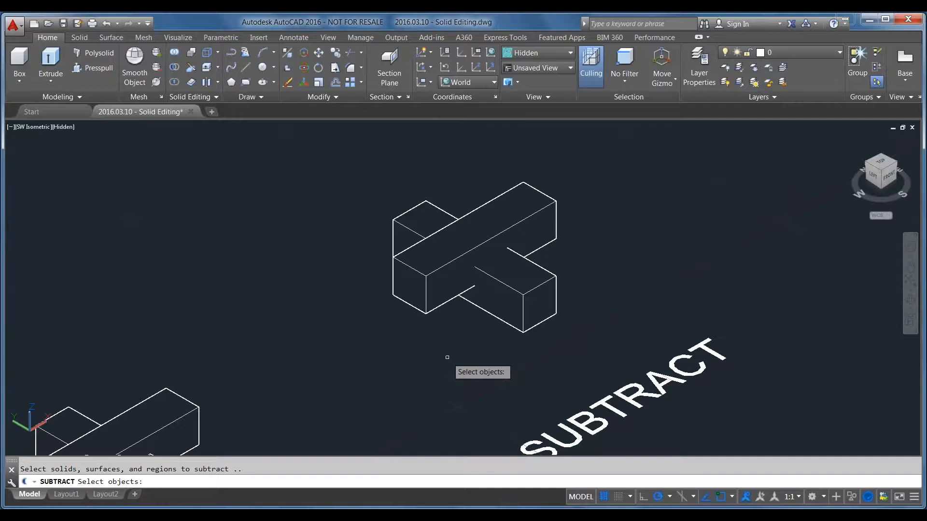
left_click(428, 305)
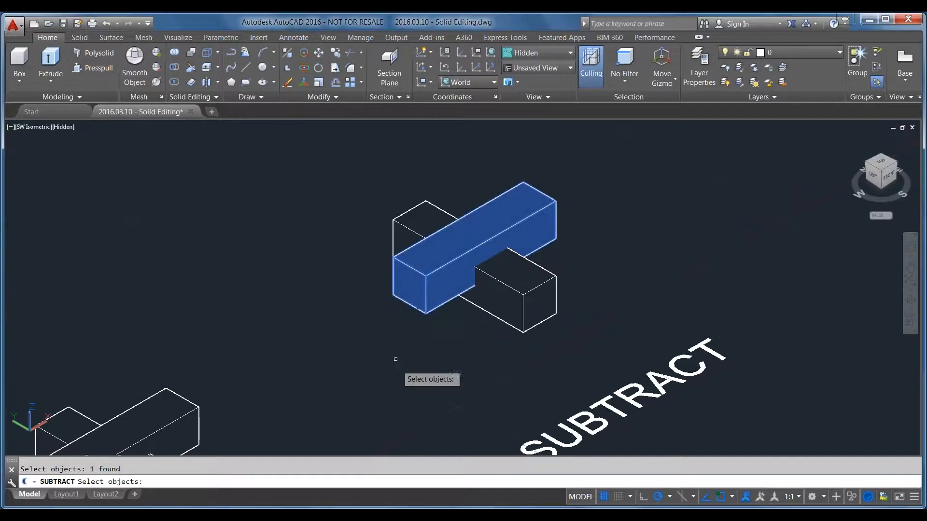
key("Return")
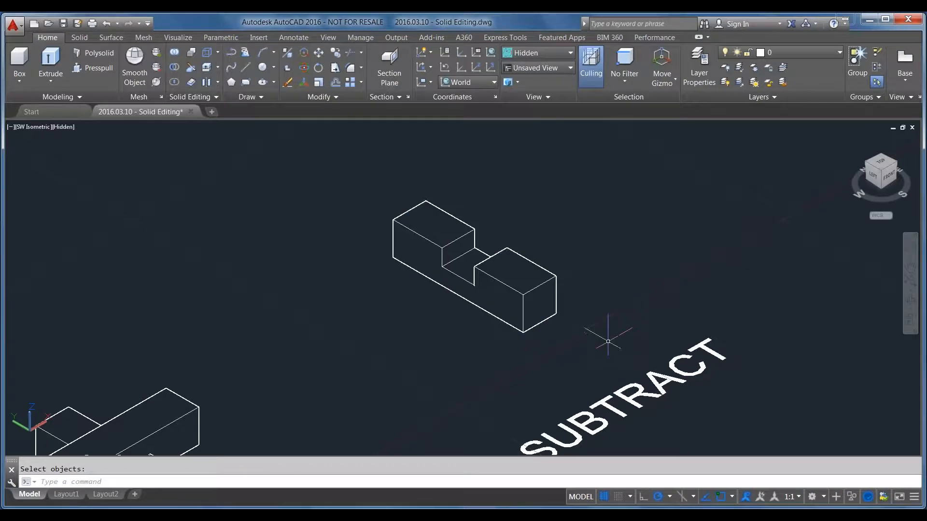
Select the notched bar to check it, deselect it, and undo the subtraction in the SUBTRACT sample
left_click(448, 307)
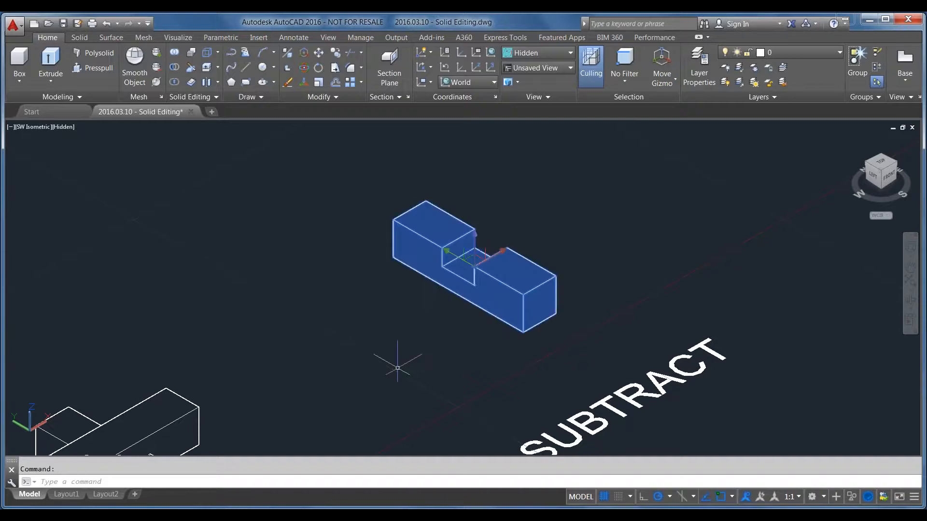
key("Escape")
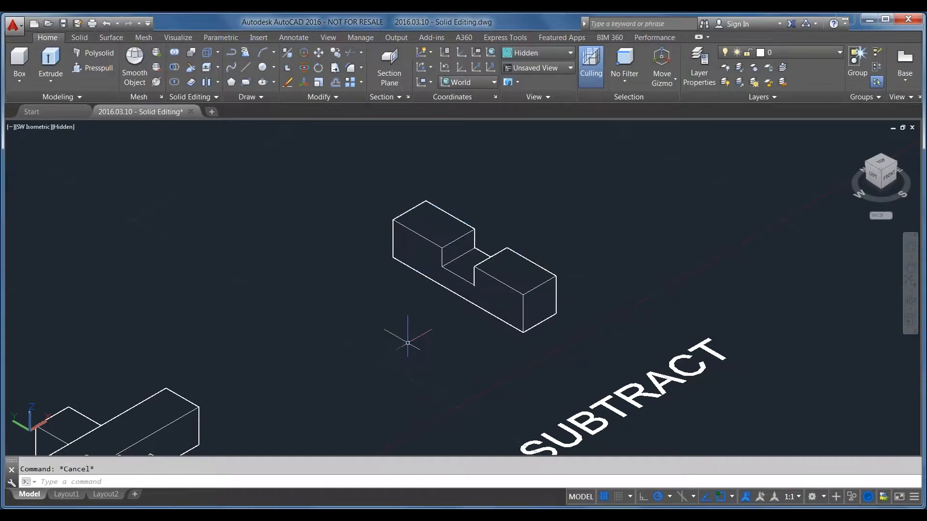
scroll(408, 342, "down", 2)
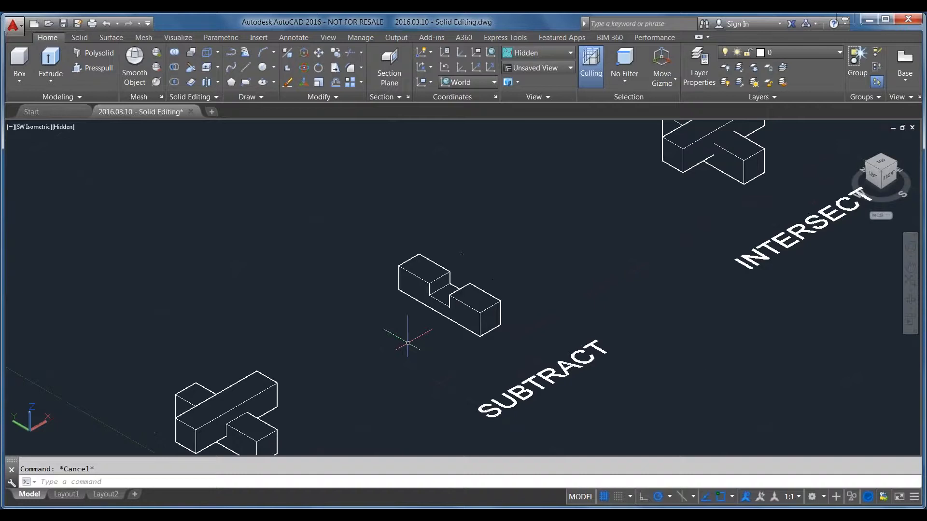
key("ctrl+z")
key("ctrl+z")
Copy the lower bar of the SUBTRACT sample a short distance along the negative X direction, parallel to the original
left_click(536, 301)
type("co")
key("Return")
left_click(492, 371)
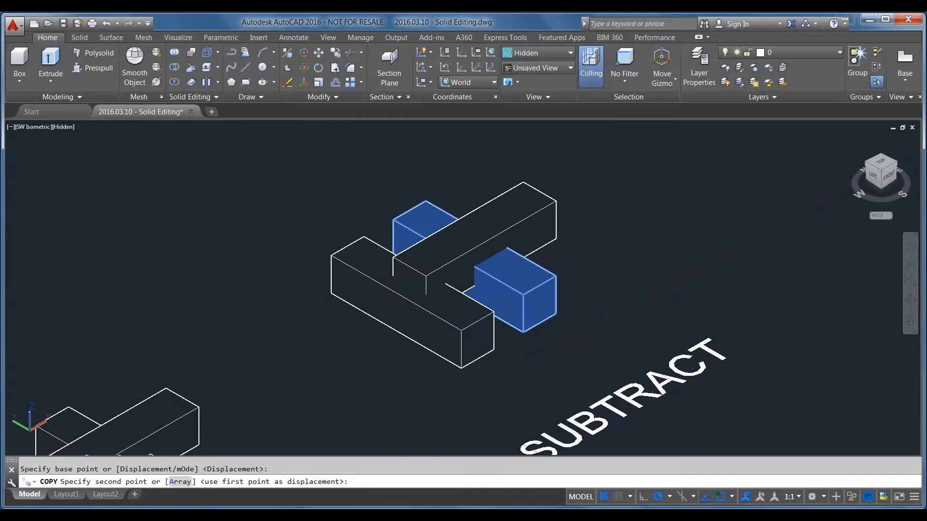
left_click(432, 403)
key("Return")
Move the upper bar of the SUBTRACT sample along the negative X direction so that it crosses both lower bars
left_click(419, 285)
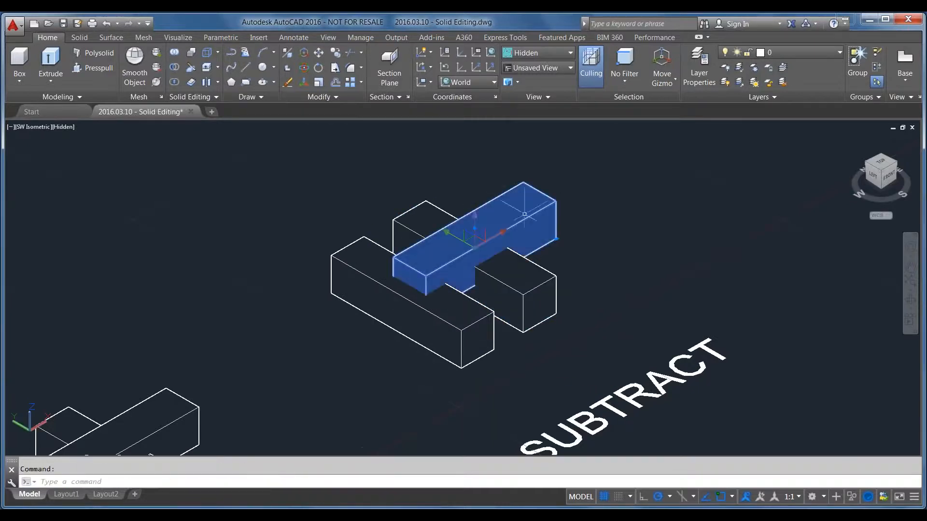
type("m")
key("Return")
left_click(676, 270)
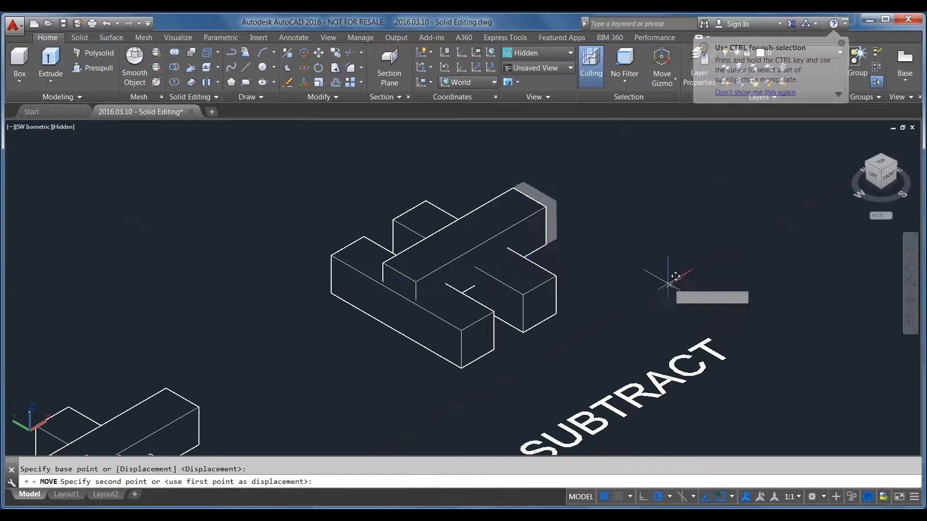
Subtract the upper crossing bar from the two parallel lower bars together
type("subtract")
key("Return")
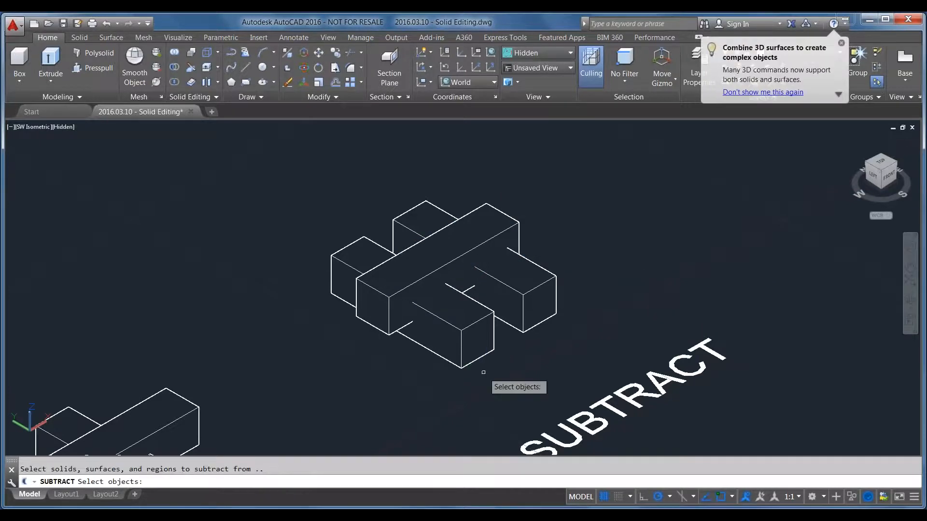
left_click(548, 300)
left_click(481, 332)
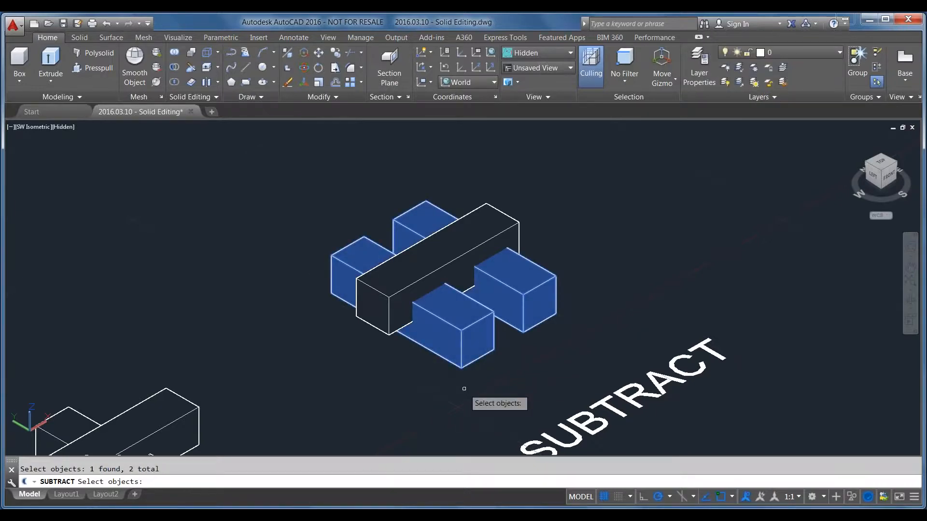
key("Return")
left_click(377, 307)
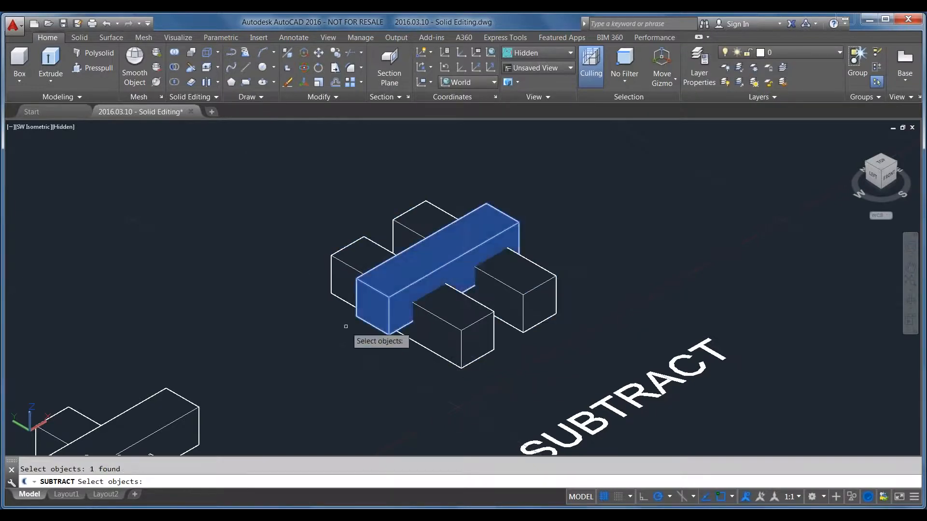
key("Return")
Select the two notched bars to check whether they form a single solid, leaving them deselected
left_click(437, 338)
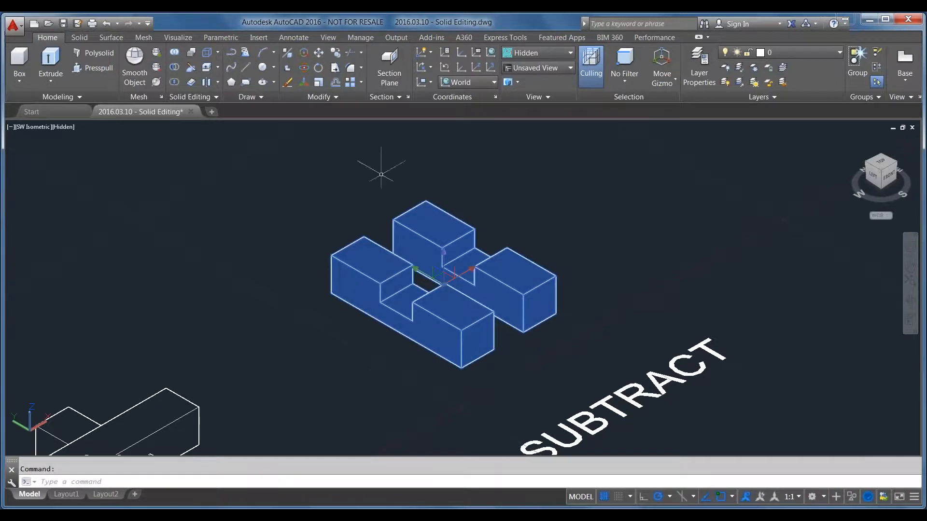
mouse_move(483, 305)
key("Escape")
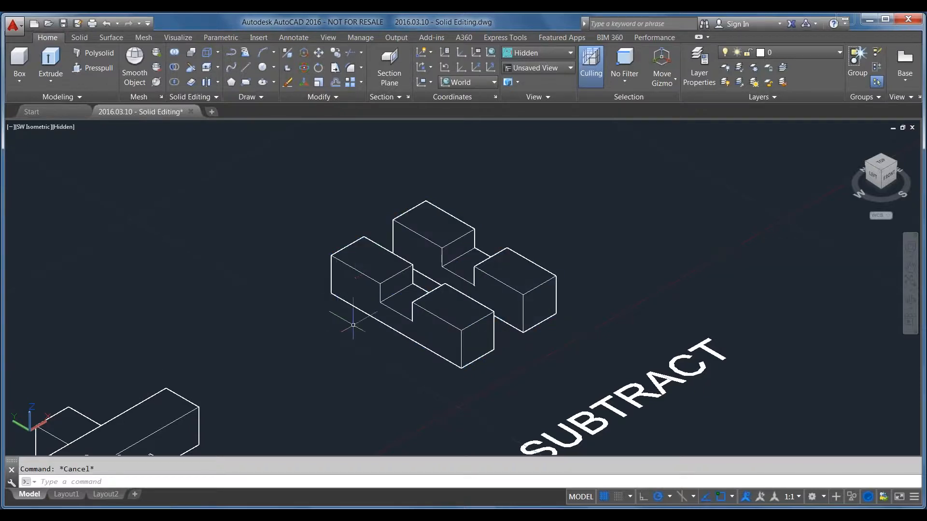
Intersect the two crossing bars above the INTERSECT label and undo the operation
scroll(337, 290, "down", 4)
scroll(362, 347, "down", 2)
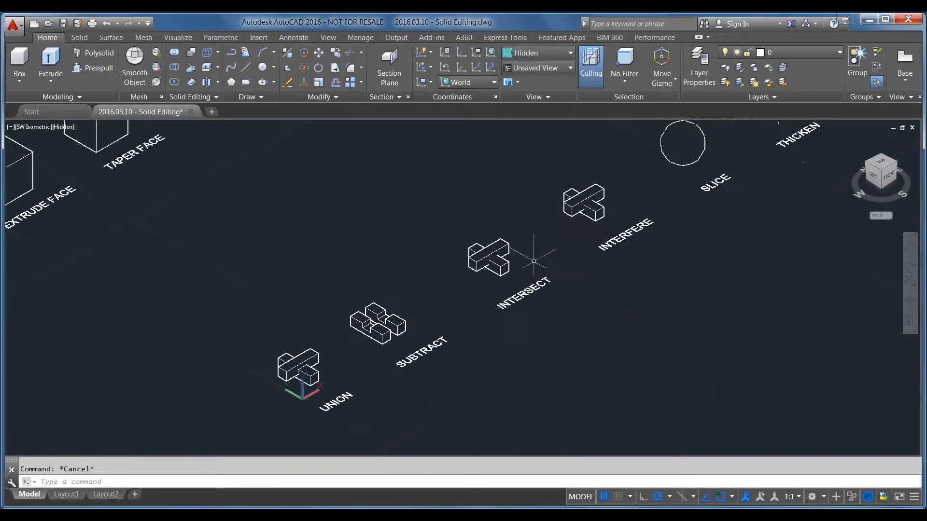
scroll(507, 258, "up", 4)
scroll(496, 284, "up", 2)
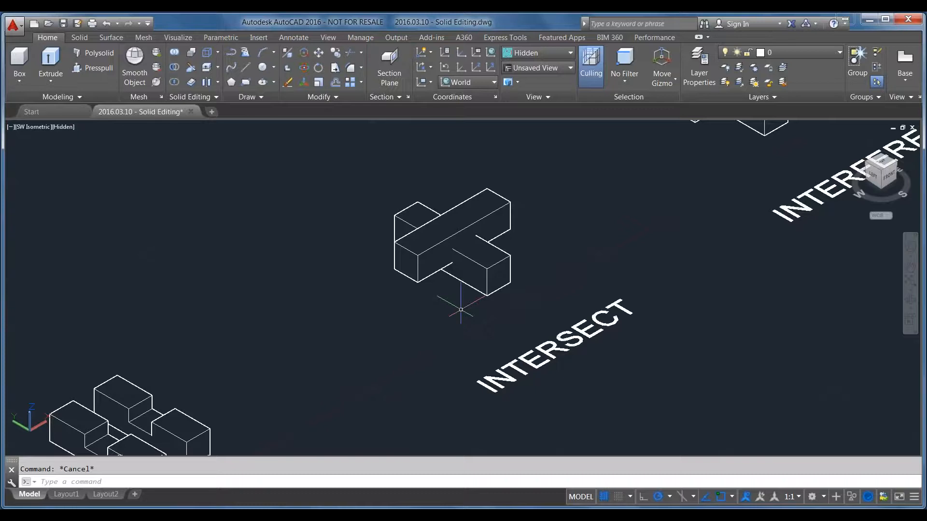
scroll(462, 310, "up", 2)
middle_click_drag(451, 286, 484, 337)
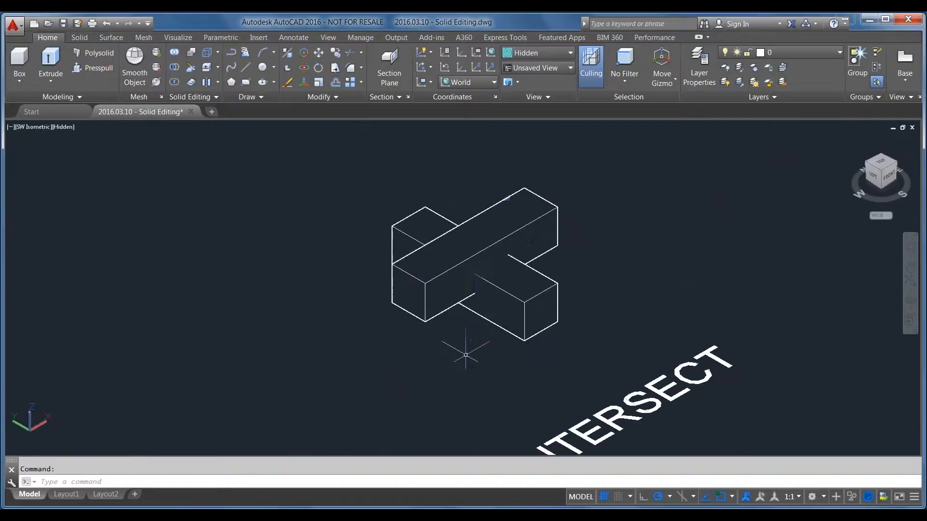
left_click(178, 83)
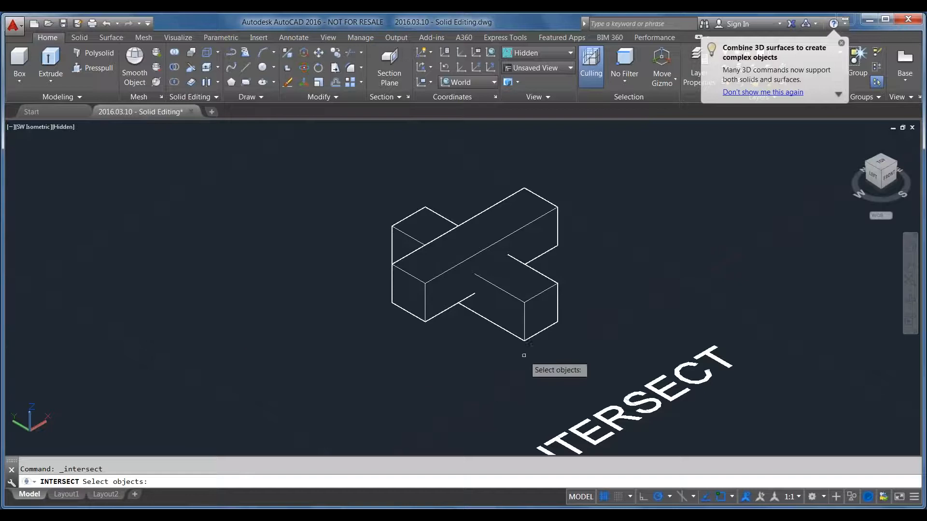
left_click(525, 355)
left_click(437, 234)
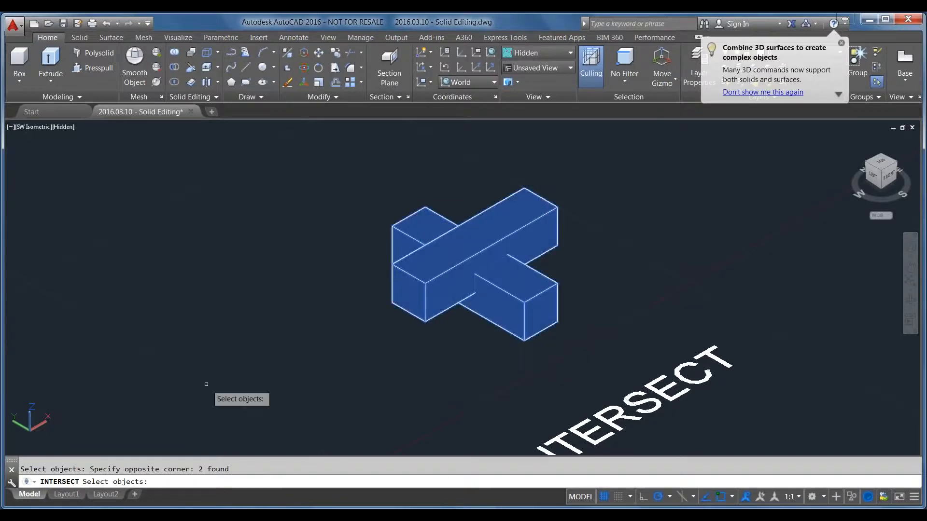
key("Return")
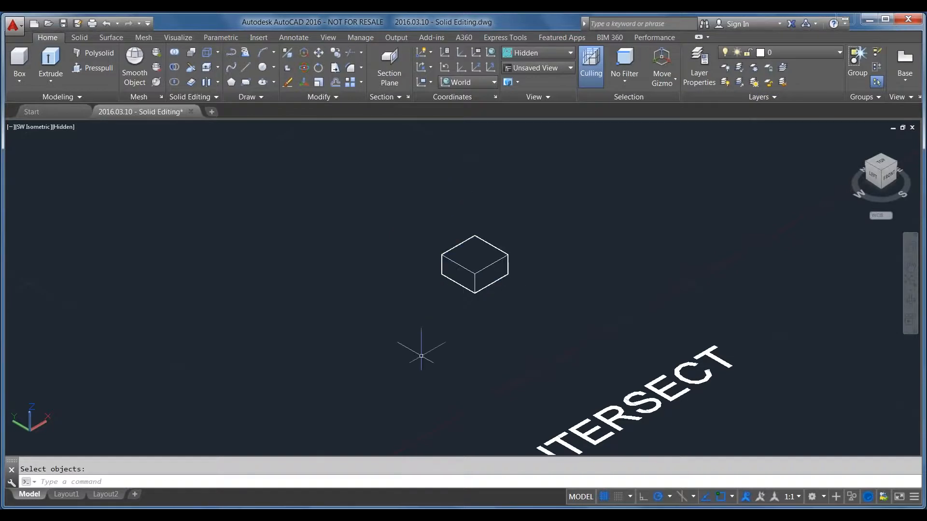
key("ctrl+z")
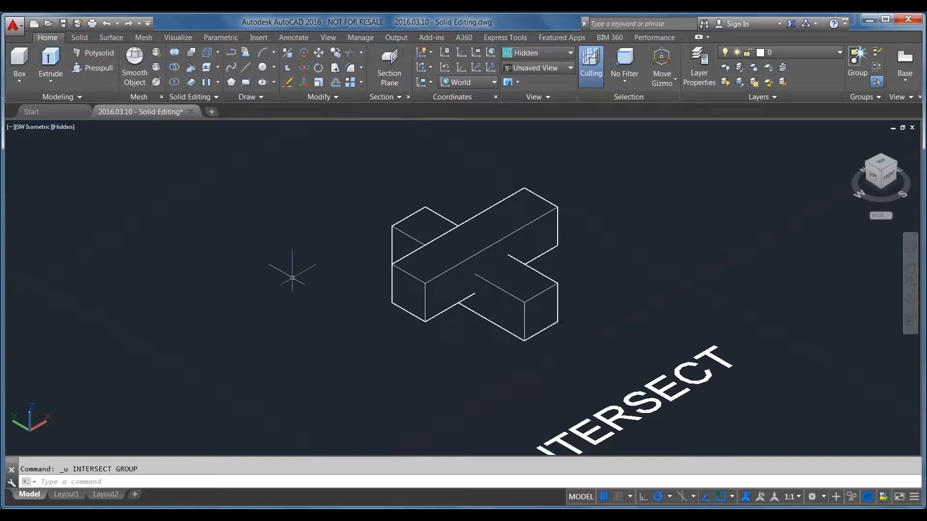
Intersect the two crossing bars above the INTERSECT label so that only their common volume remains
type("intersect")
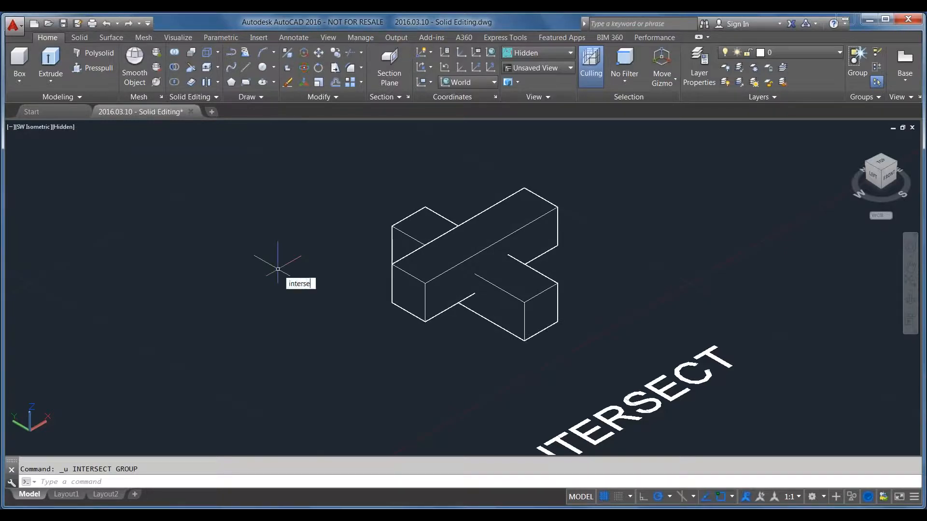
key("Return")
left_click(497, 368)
left_click(360, 191)
key("Return")
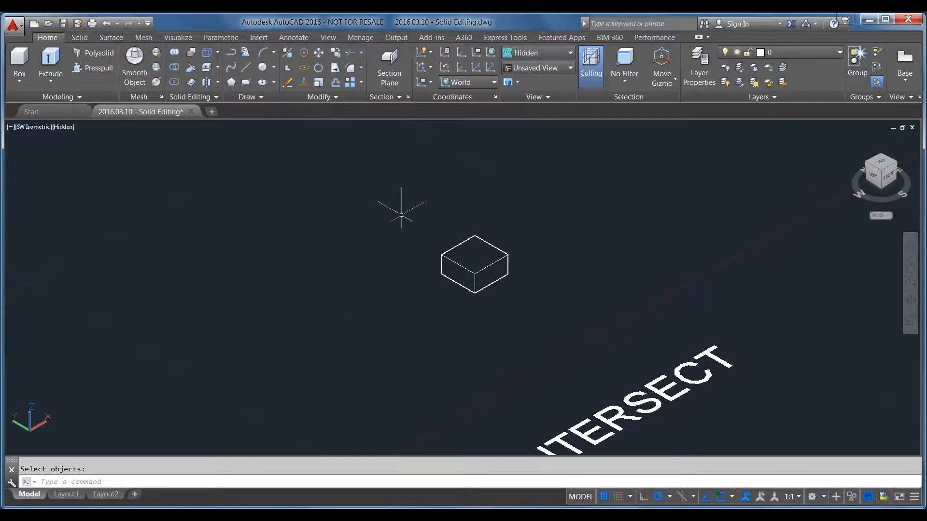
scroll(332, 304, "down", 1)
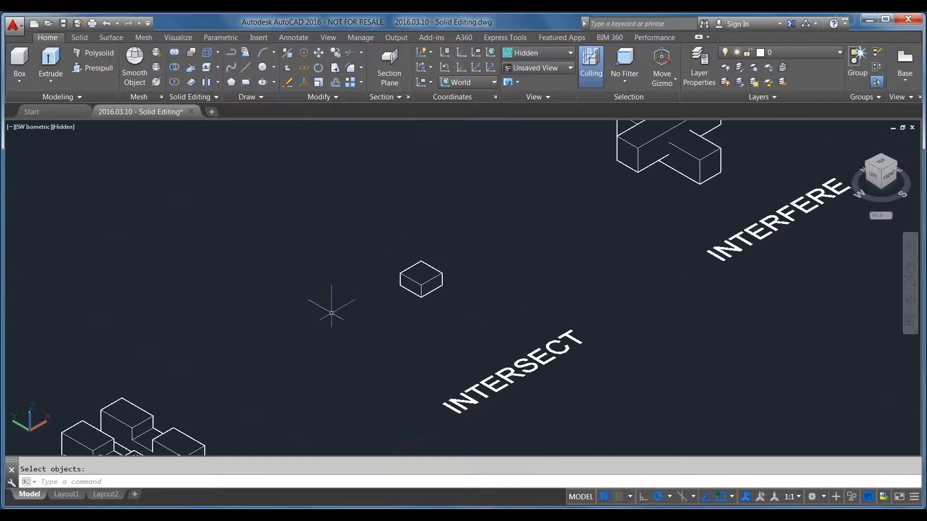
scroll(340, 351, "down", 2)
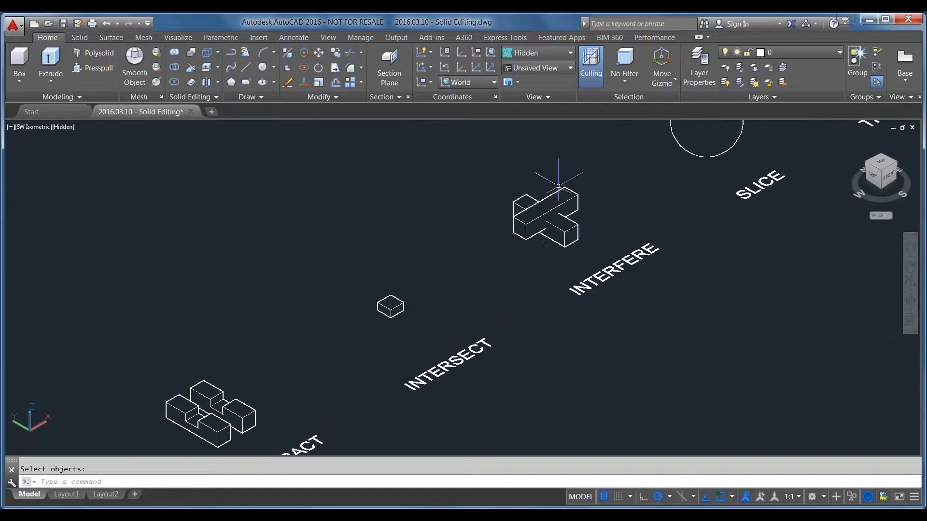
scroll(563, 200, "up", 3)
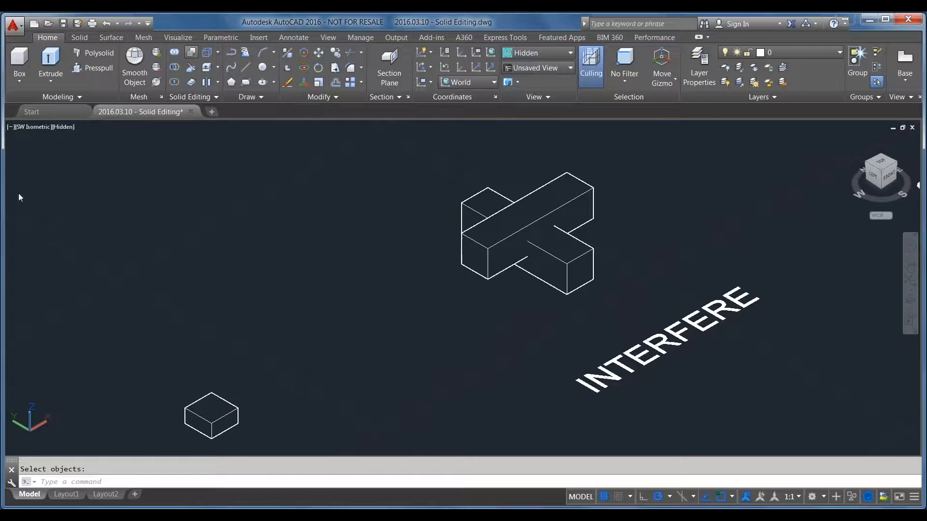
left_click(421, 313)
left_click(299, 243)
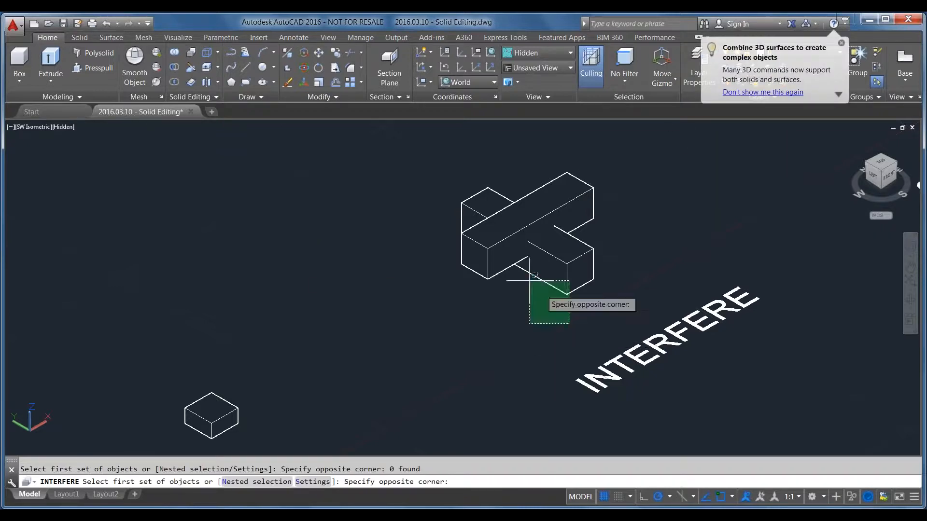
left_click(569, 324)
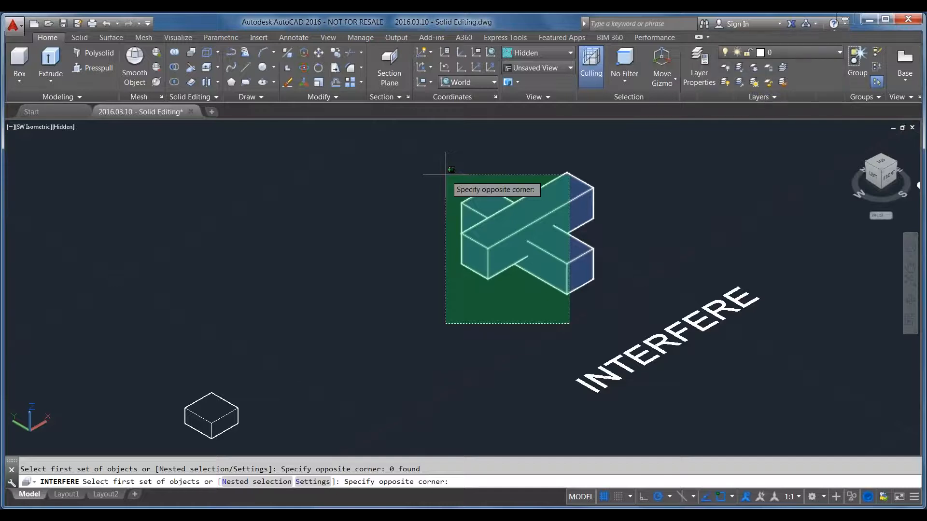
left_click(446, 175)
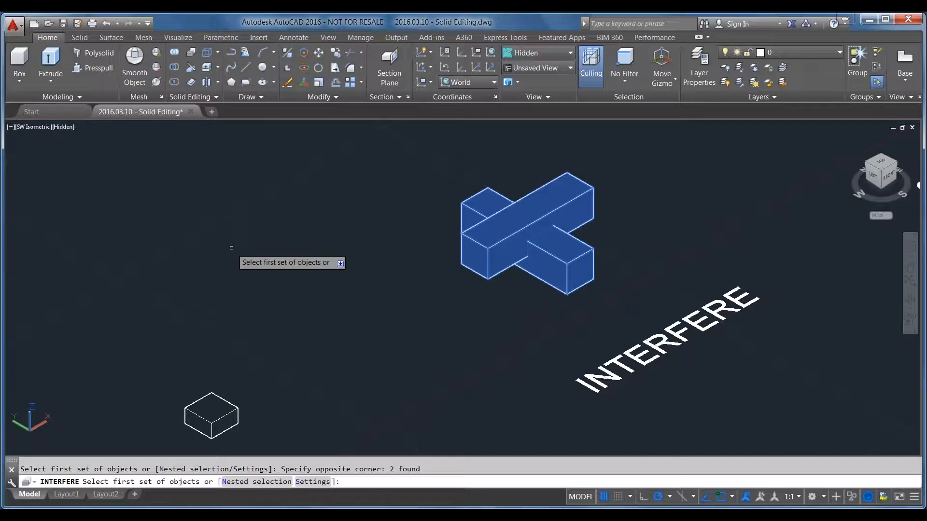
key("Return")
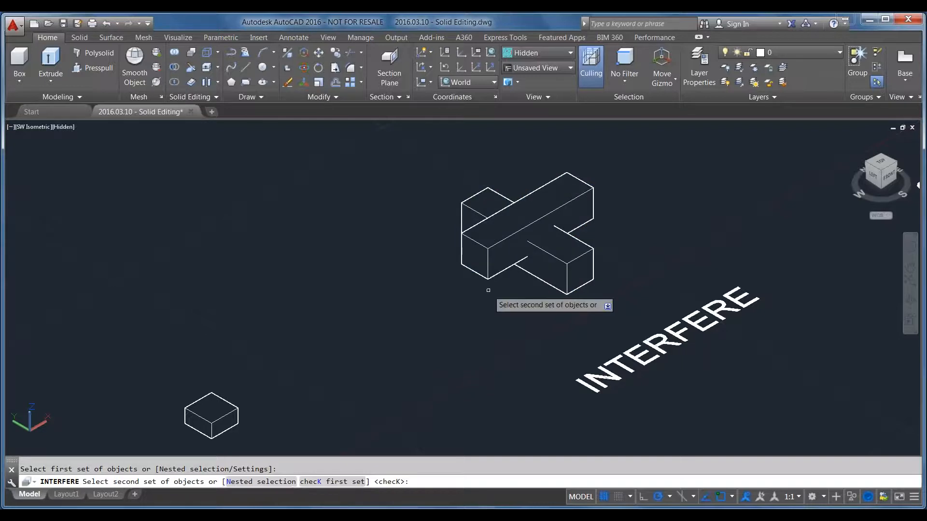
key("Escape")
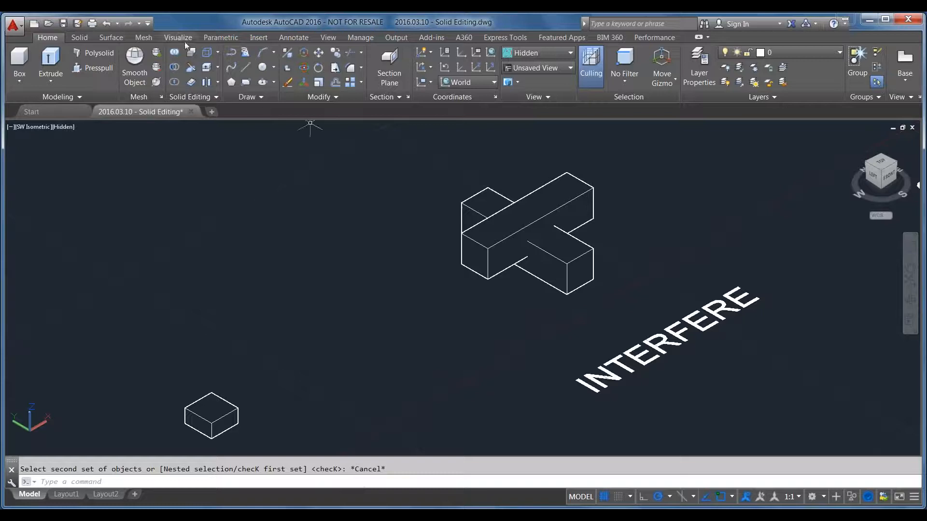
Check interference between the two crossing bars of the INTERFERE sample, using the lower bar as first set and the upper bar as second set
left_click(190, 52)
left_click(546, 259)
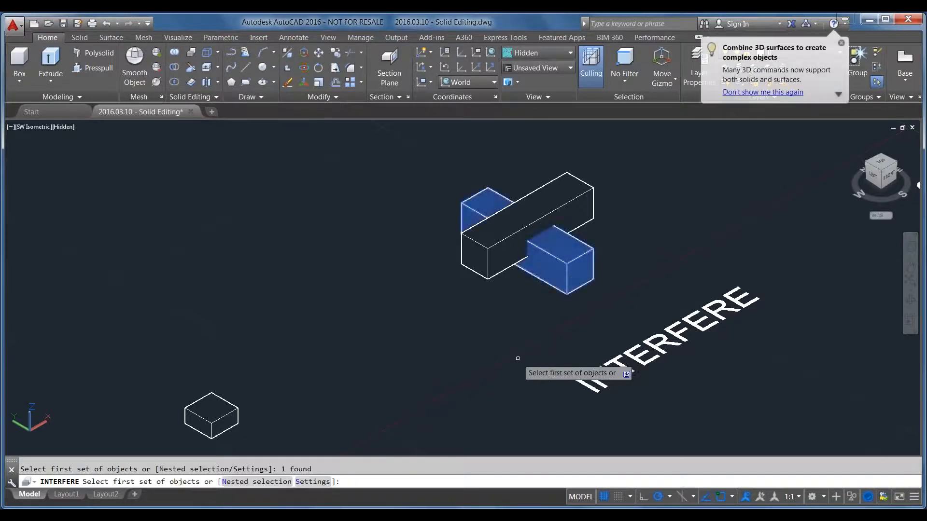
key("Return")
left_click(500, 264)
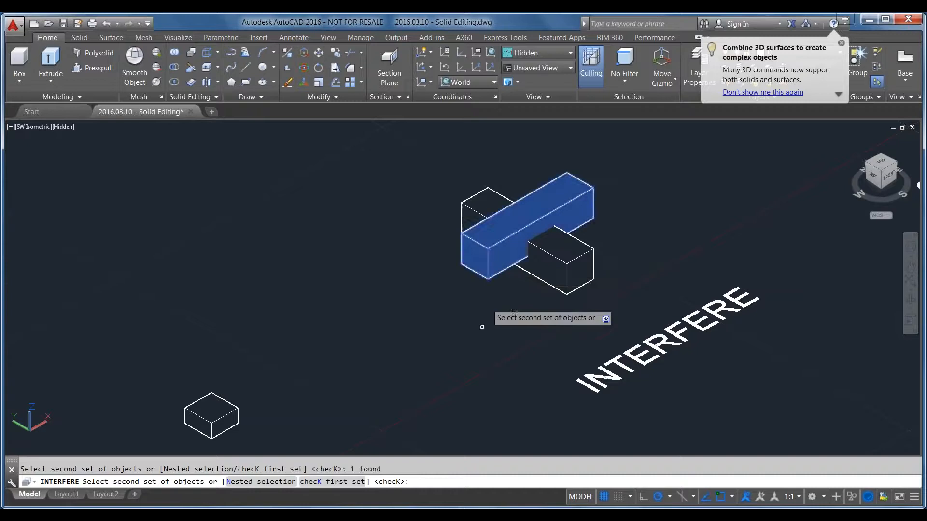
key("Return")
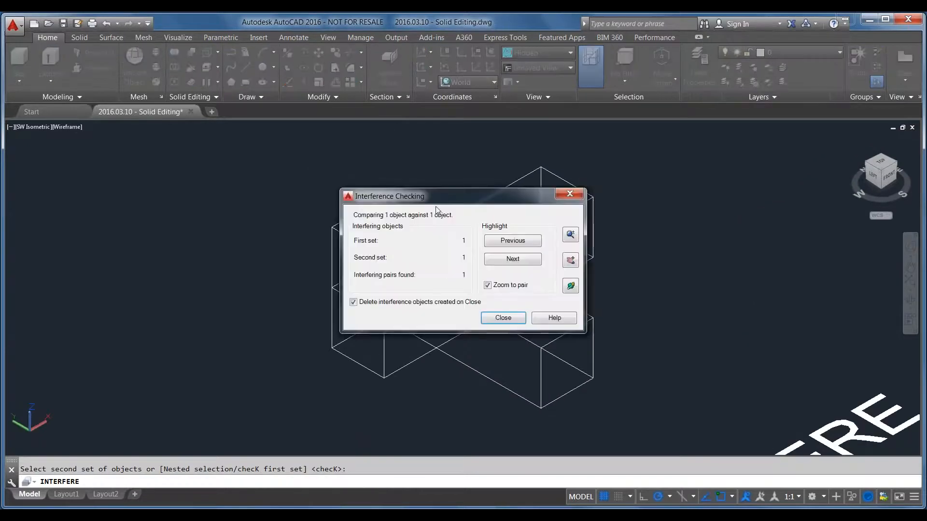
left_click_drag(447, 201, 175, 160)
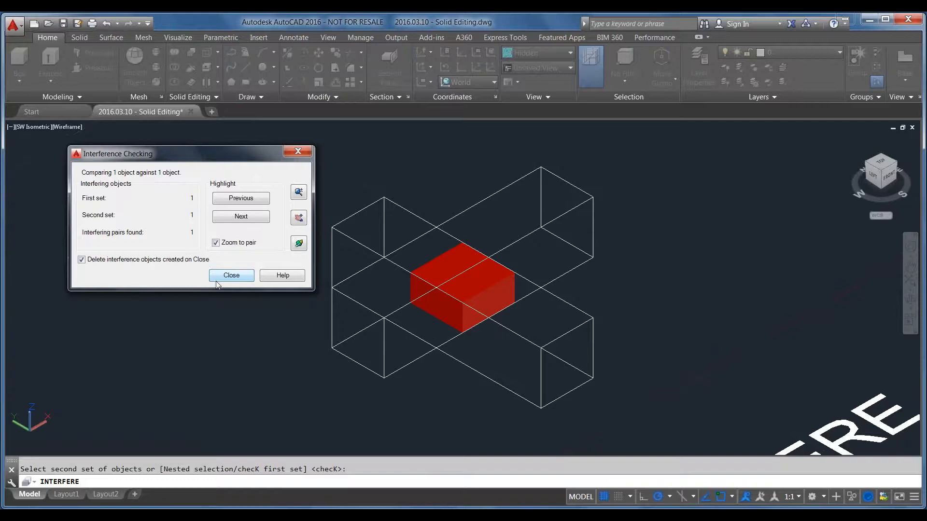
left_click(231, 275)
View the sphere above the SLICE label in the Conceptual visual style and return to the Hidden style
scroll(333, 395, "down", 3)
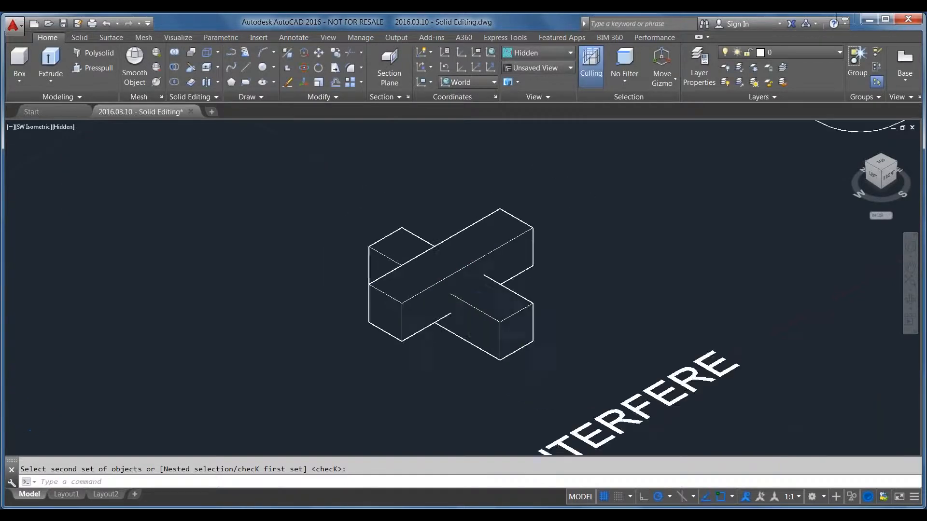
scroll(334, 395, "down", 2)
key("Escape")
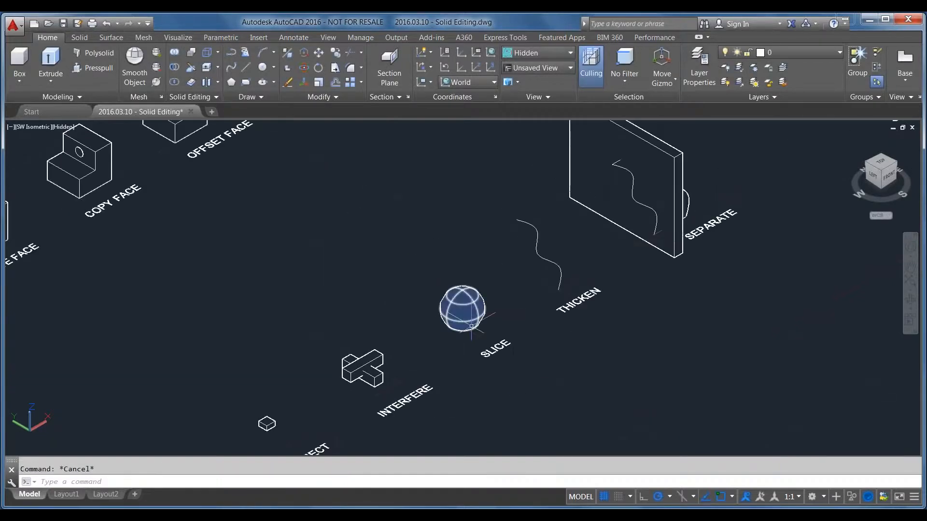
scroll(472, 326, "up", 5)
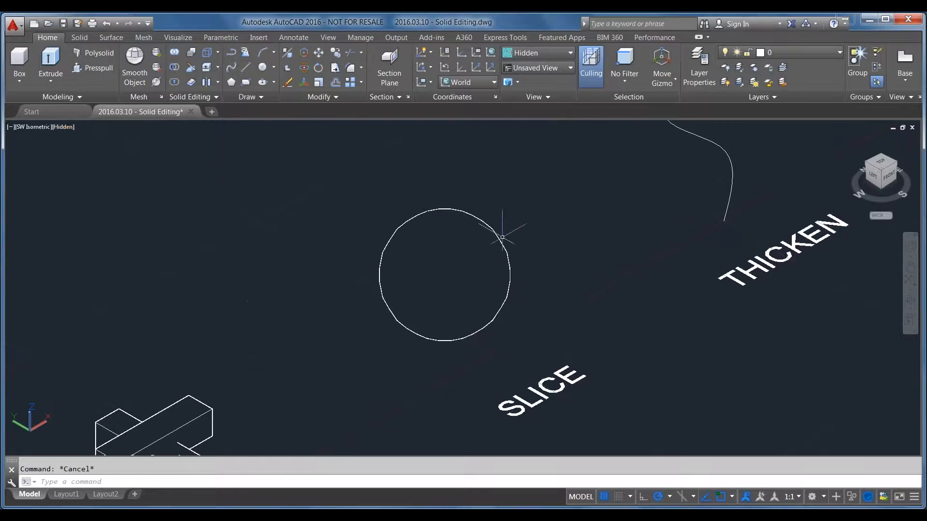
scroll(550, 243, "down", 2)
scroll(550, 244, "down", 2)
left_click(64, 128)
left_click(99, 165)
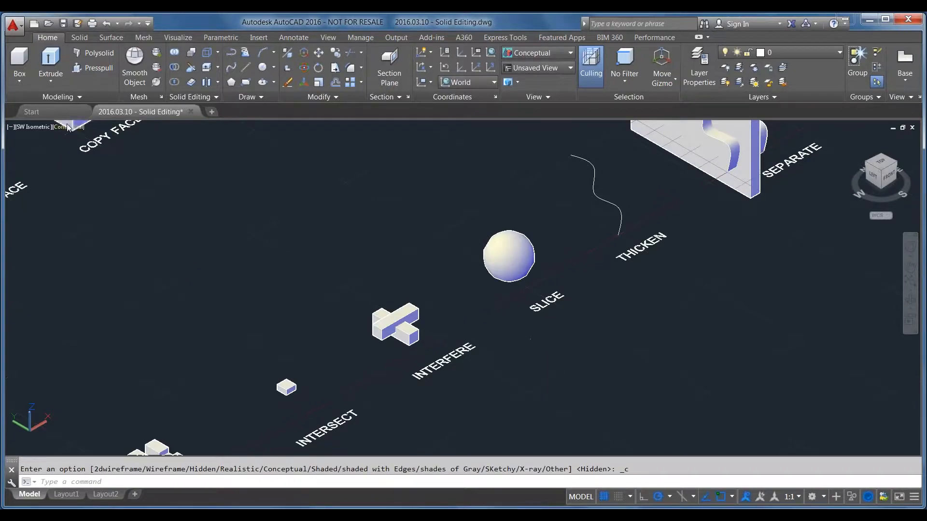
left_click(68, 127)
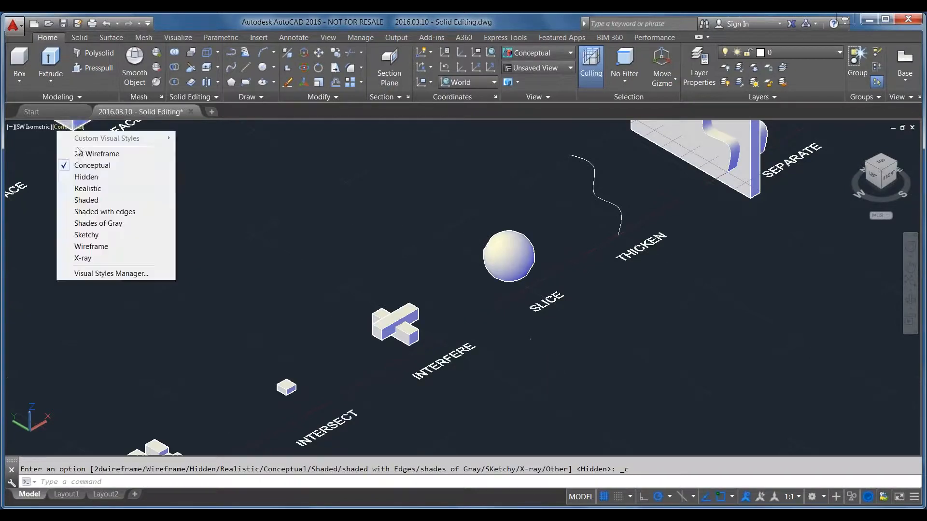
left_click(84, 176)
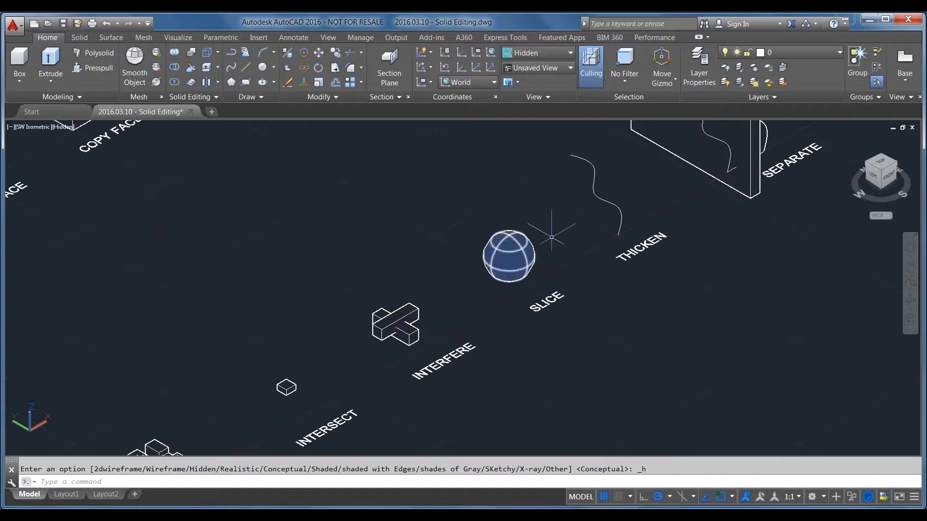
Slice the sphere above the SLICE label along the XY plane through its centre, keeping only the lower half
scroll(493, 333, "down", 3)
scroll(512, 338, "up", 6)
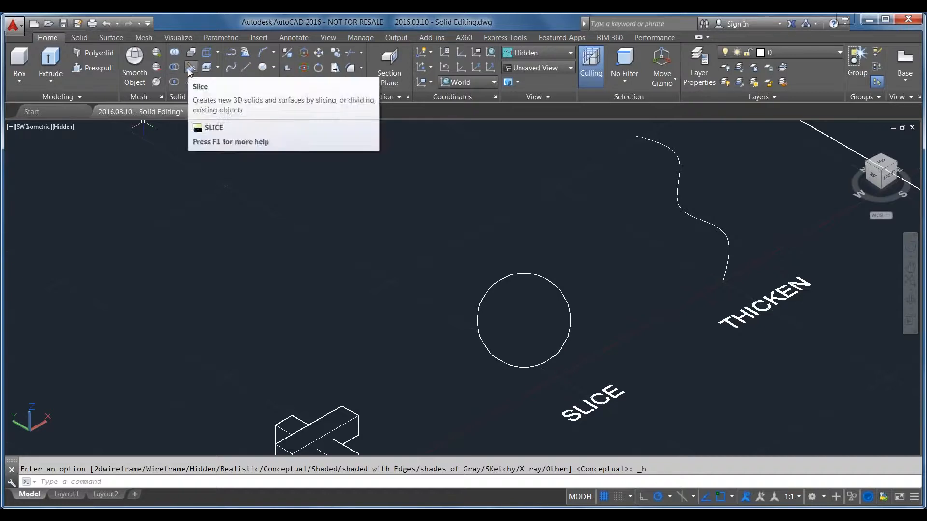
type("slice")
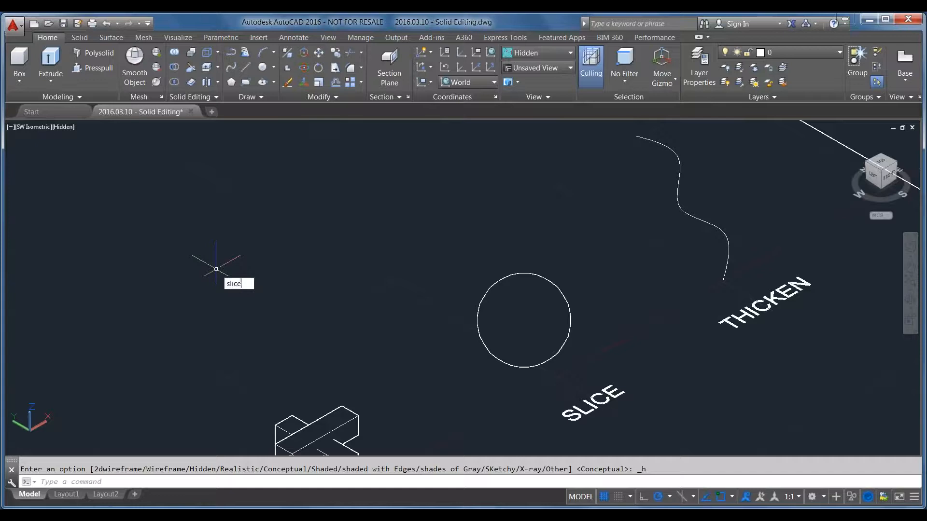
key("Return")
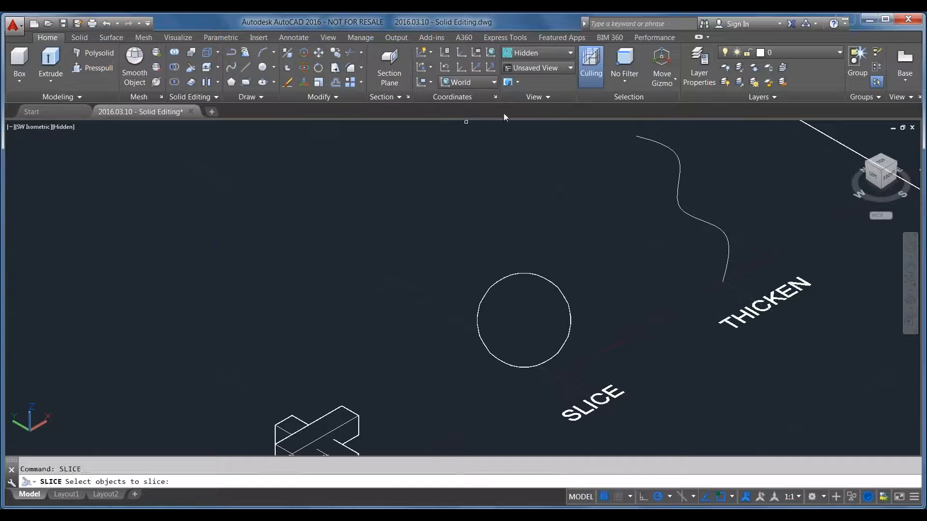
left_click(495, 295)
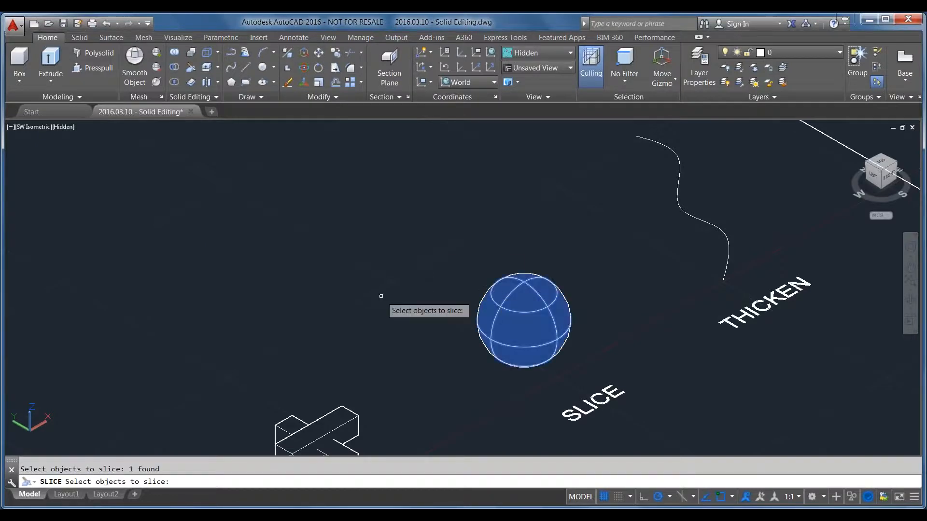
key("Return")
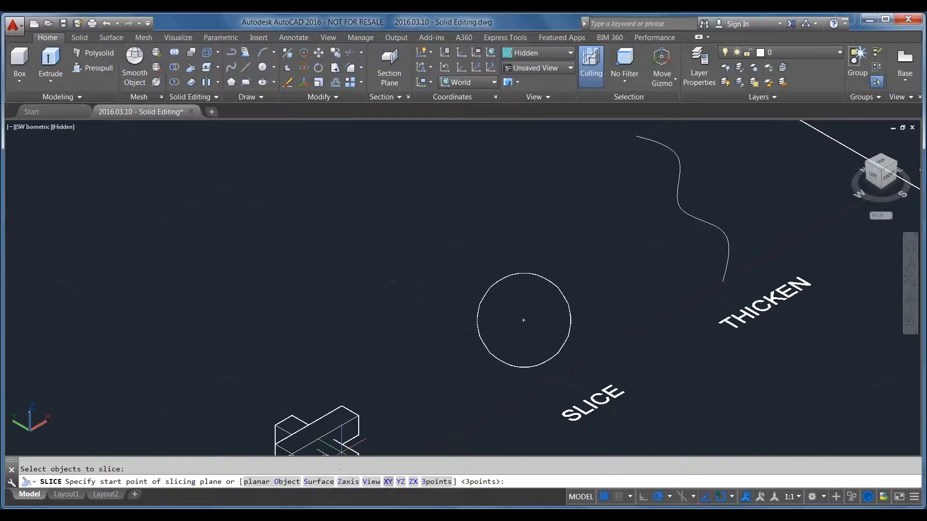
left_click(388, 482)
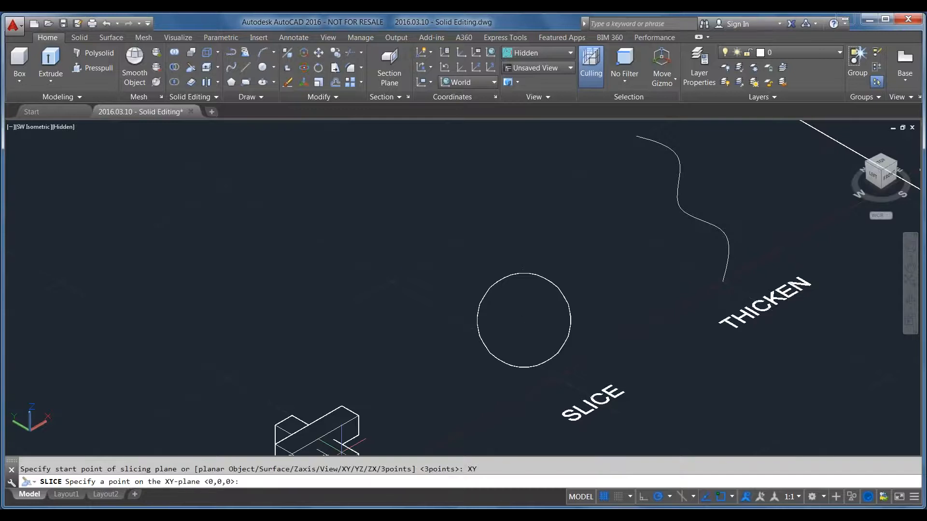
left_click(523, 320)
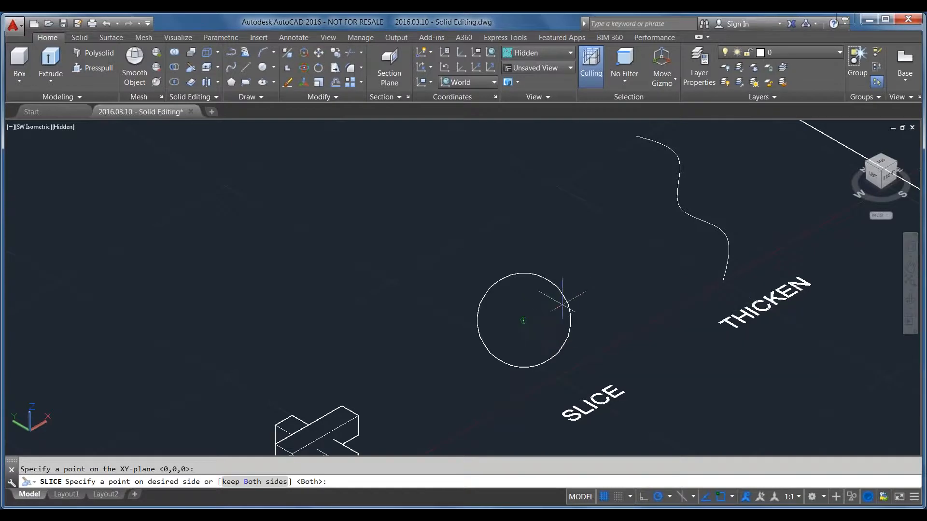
left_click(686, 215)
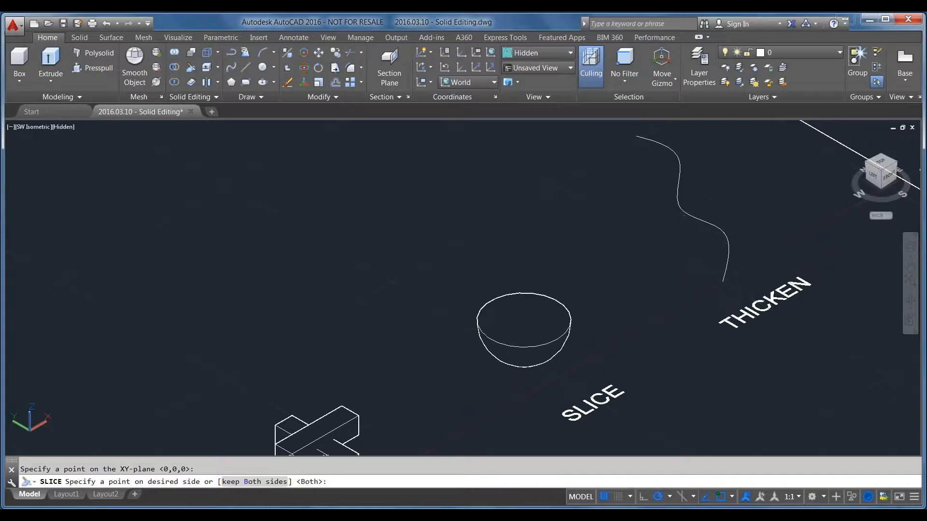
Select the remaining hemisphere to inspect it, deselect it and undo the XY-plane slice
left_click(512, 354)
key("Escape")
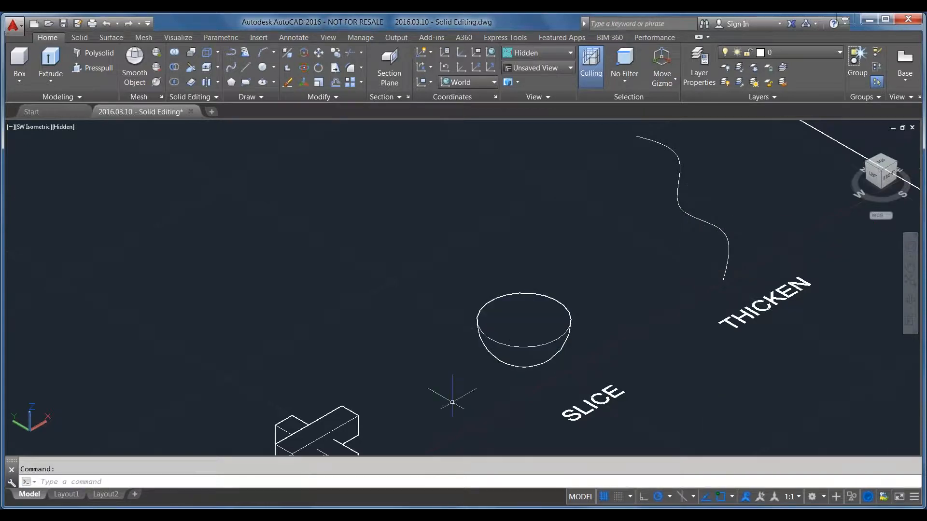
key("ctrl+z")
Slice the sphere along the YZ plane through its centre, keeping both sides, and select the two halves to check them
type("slice")
key("Return")
left_click(541, 360)
key("Return")
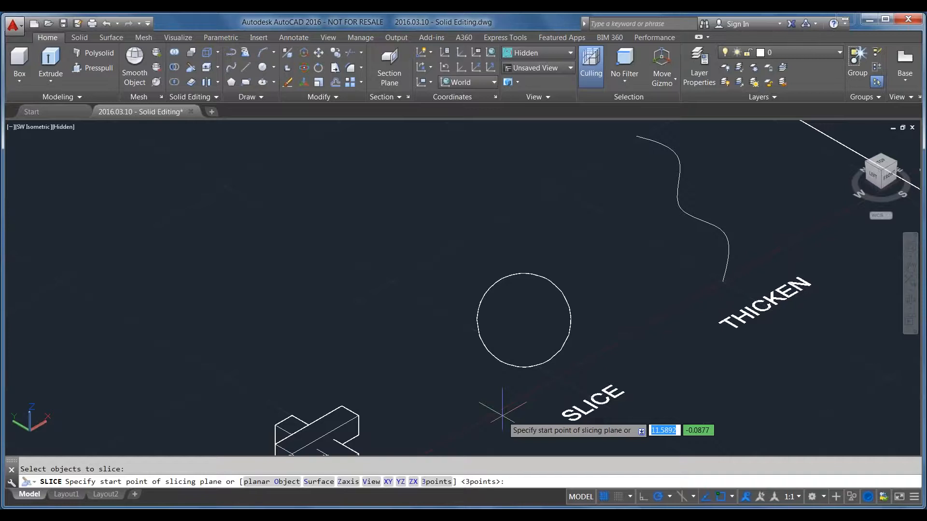
type("YZ")
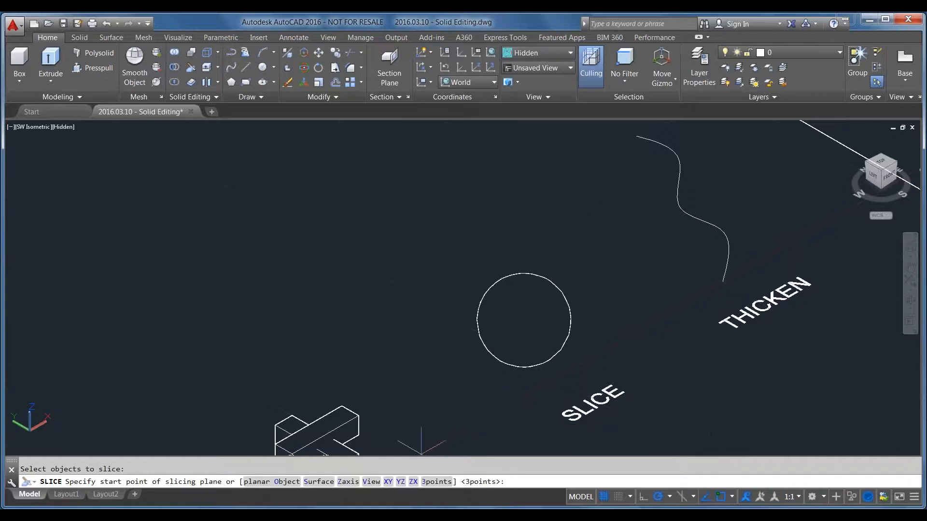
key("Return")
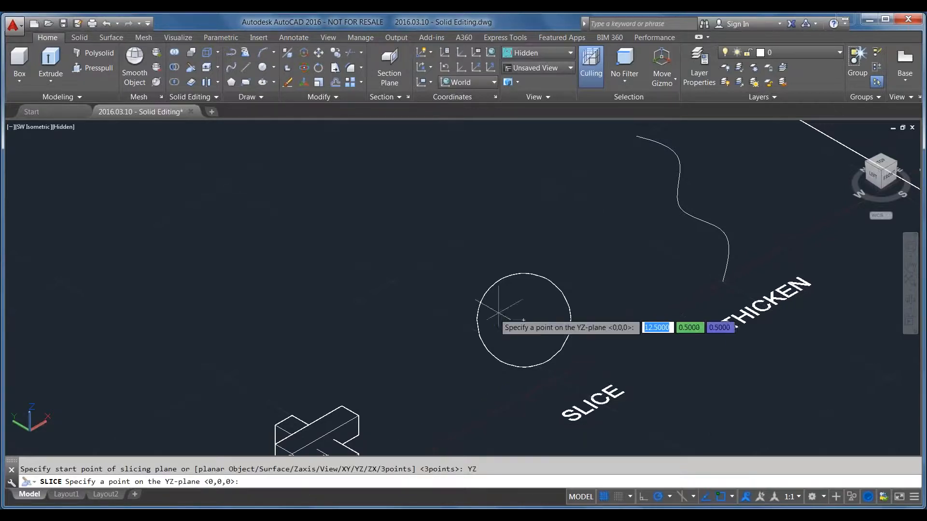
left_click(524, 320)
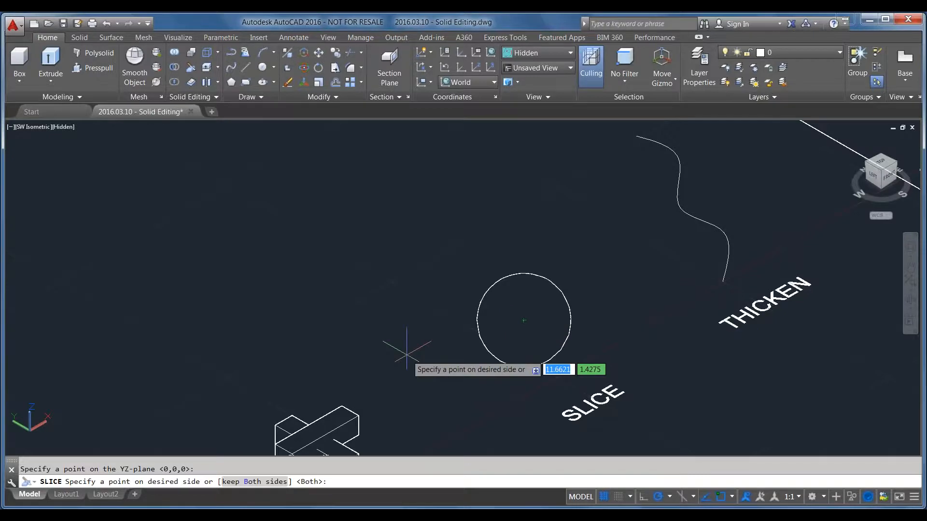
key("Return")
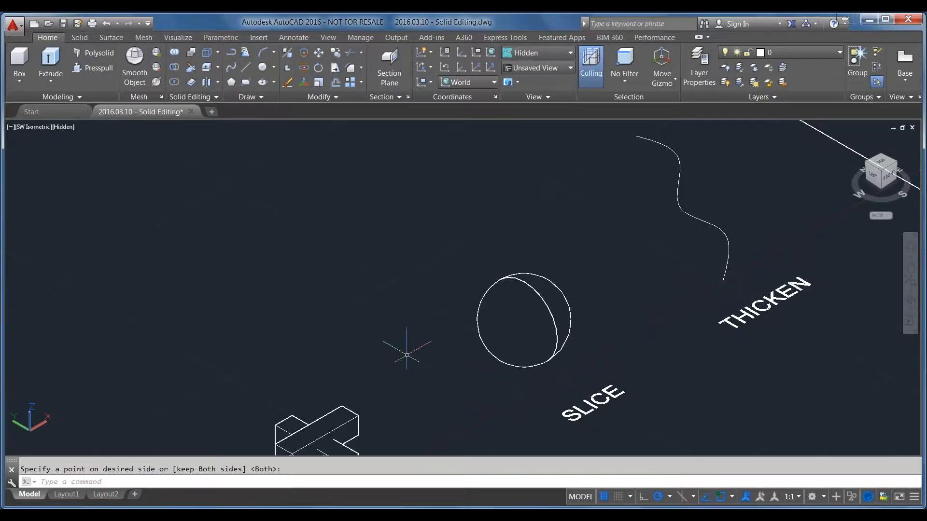
left_click(497, 310)
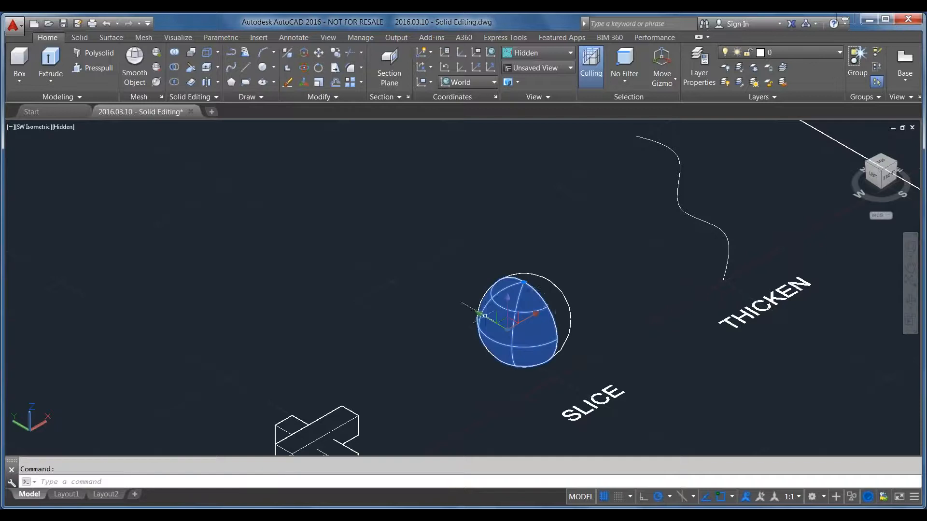
left_click(563, 300)
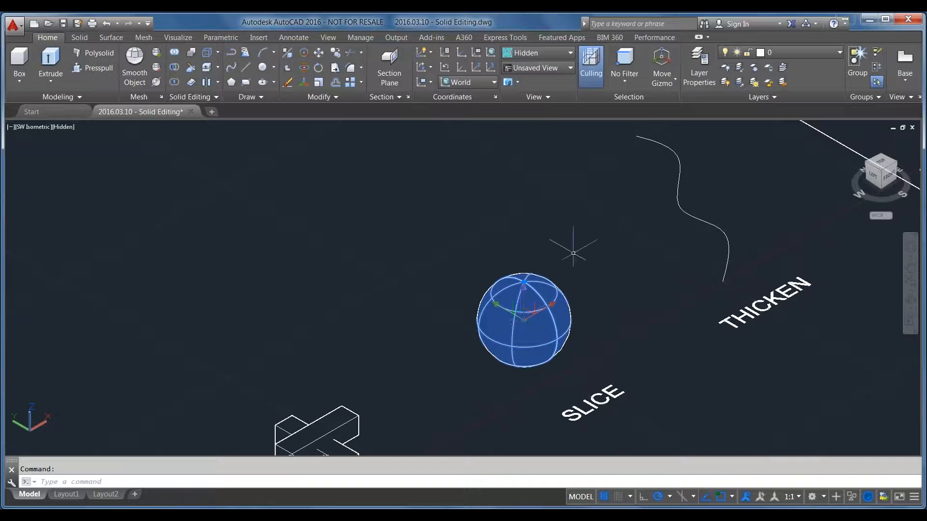
Move the left half of the sliced sphere away from the other half to separate the two pieces
key("Escape")
left_click(489, 347)
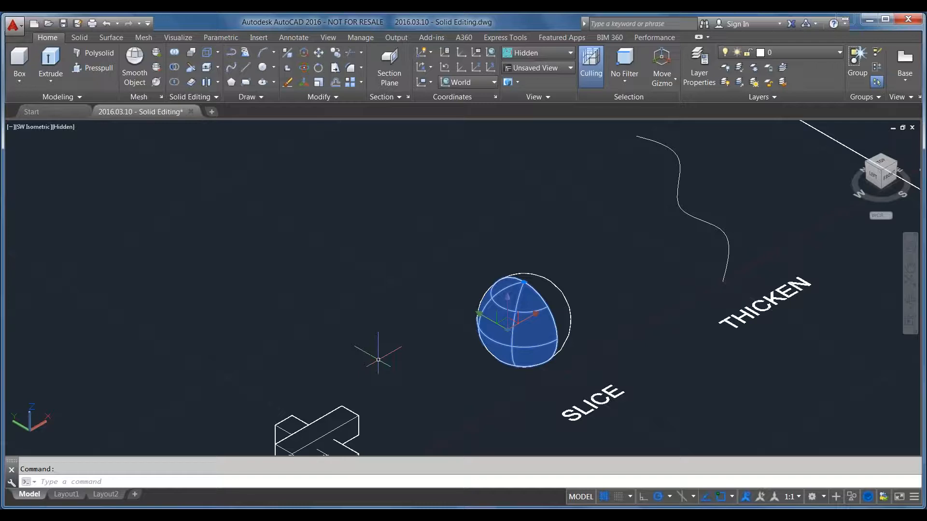
type("m")
key("Return")
left_click(499, 399)
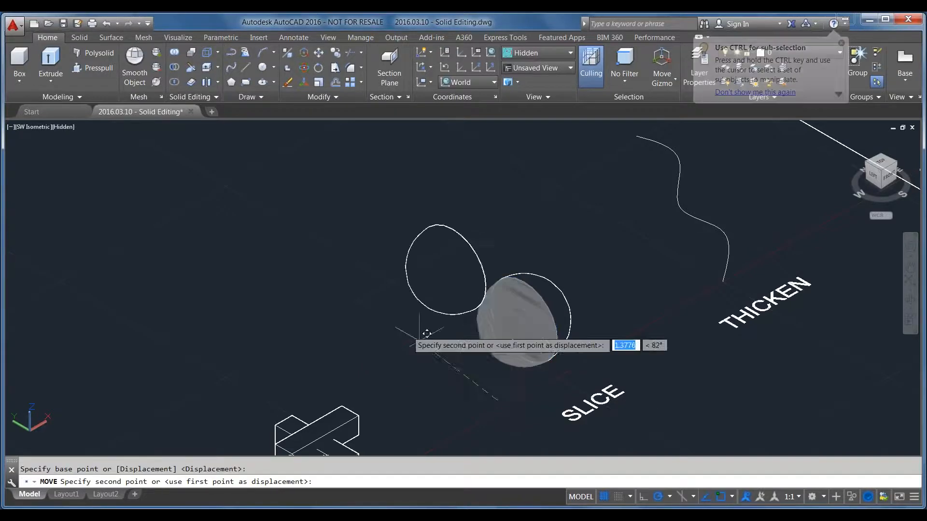
left_click(309, 314)
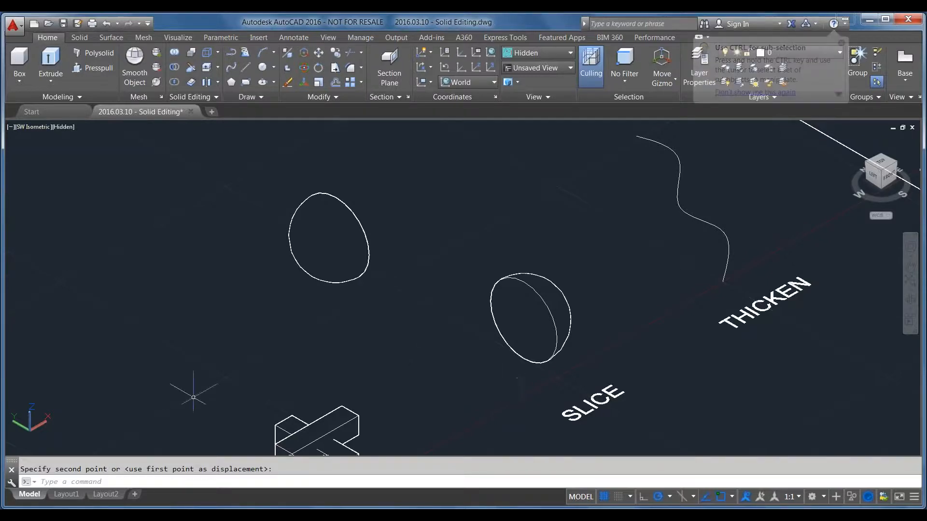
Extrude the wavy open curve above the THICKEN label into a surface about 0.93 high
scroll(362, 296, "down", 4)
scroll(403, 384, "up", 3)
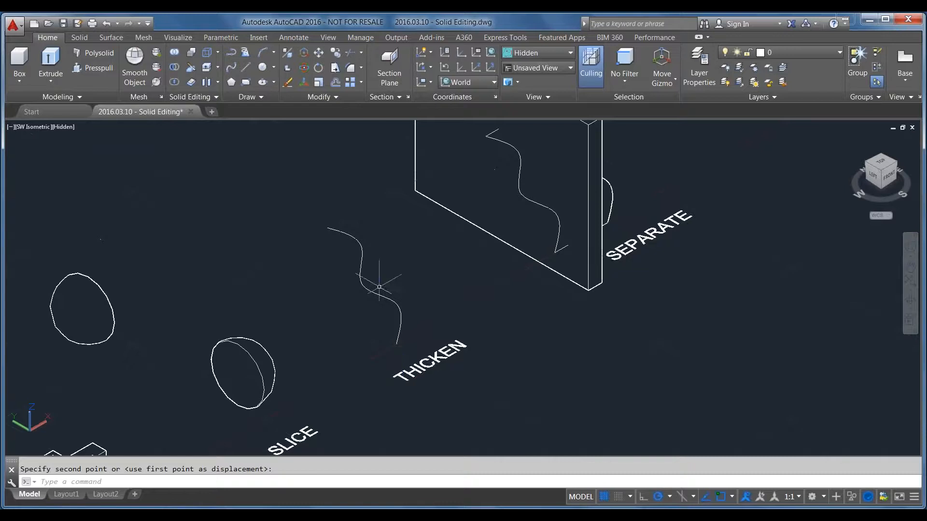
left_click(389, 276)
left_click(285, 234)
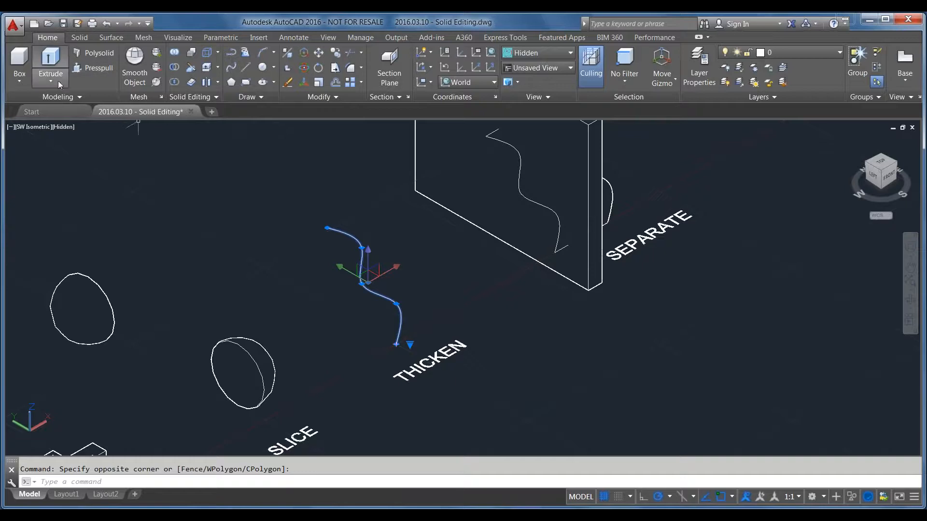
left_click(51, 62)
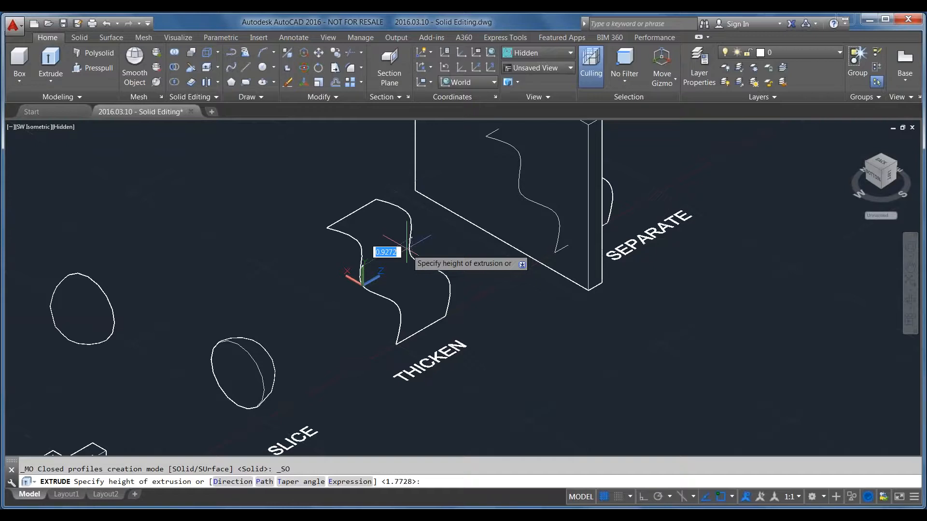
key("Escape")
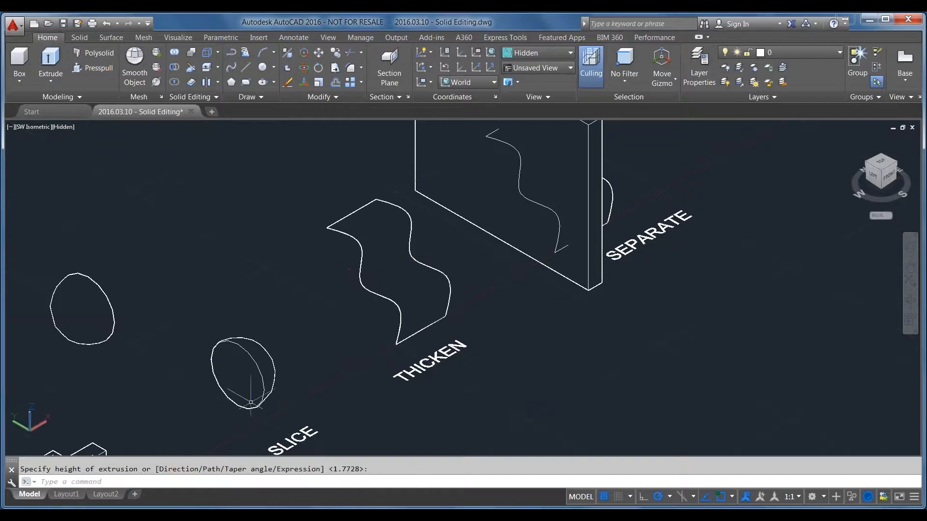
Open the properties of the extruded surface at the THICKEN label to check its object type, and deselect it
left_click(383, 301)
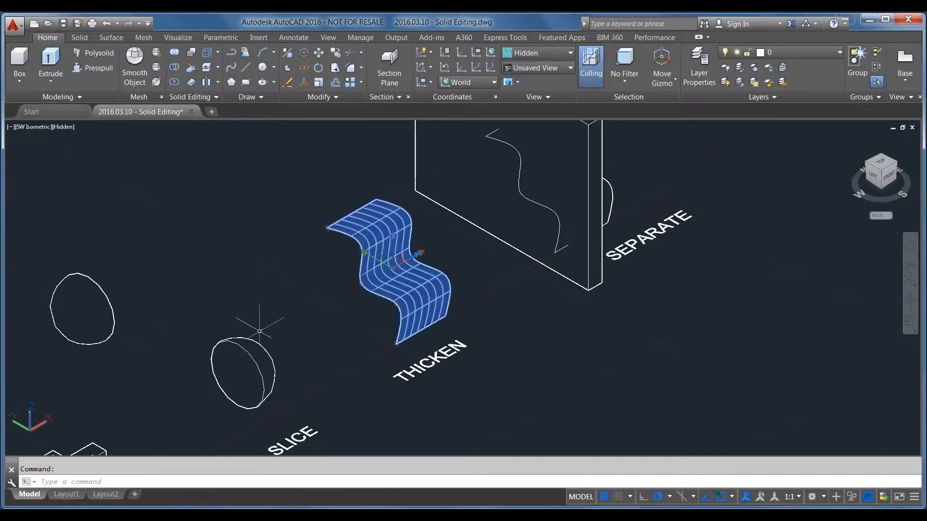
type("prop")
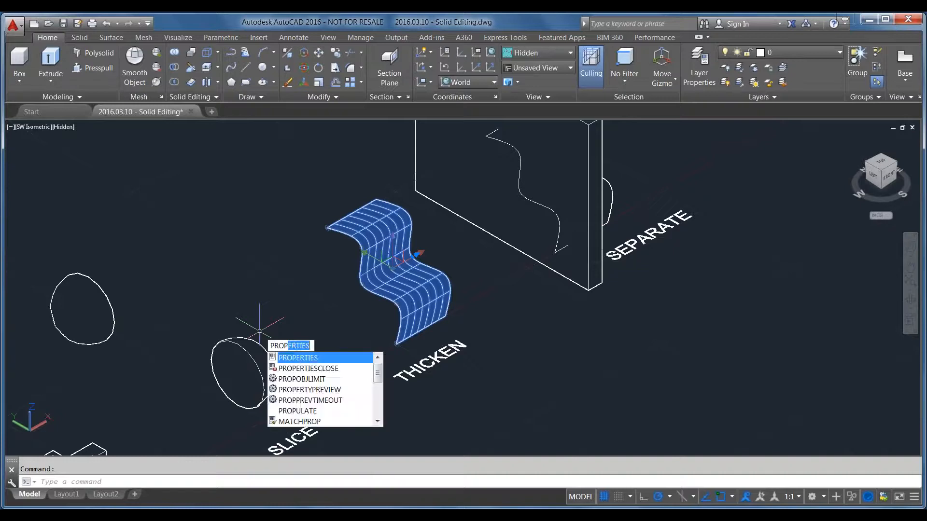
key("Return")
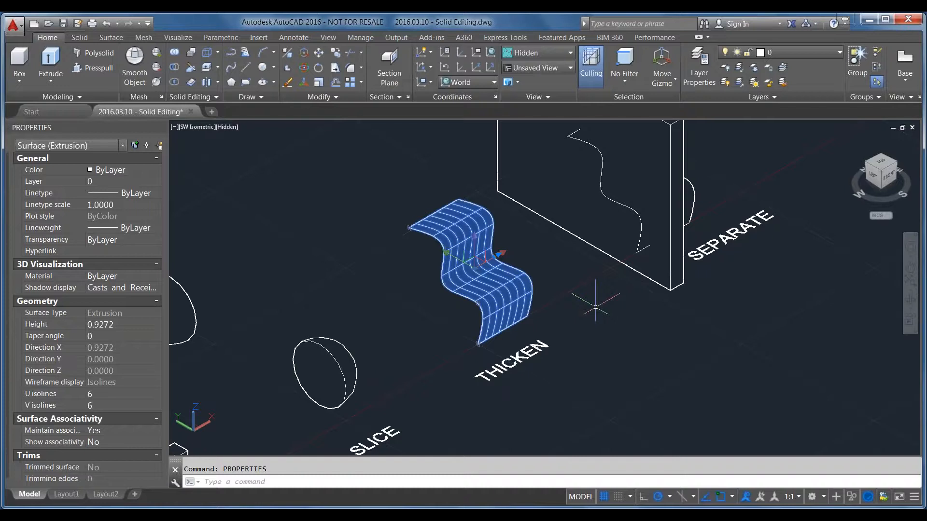
key("Escape")
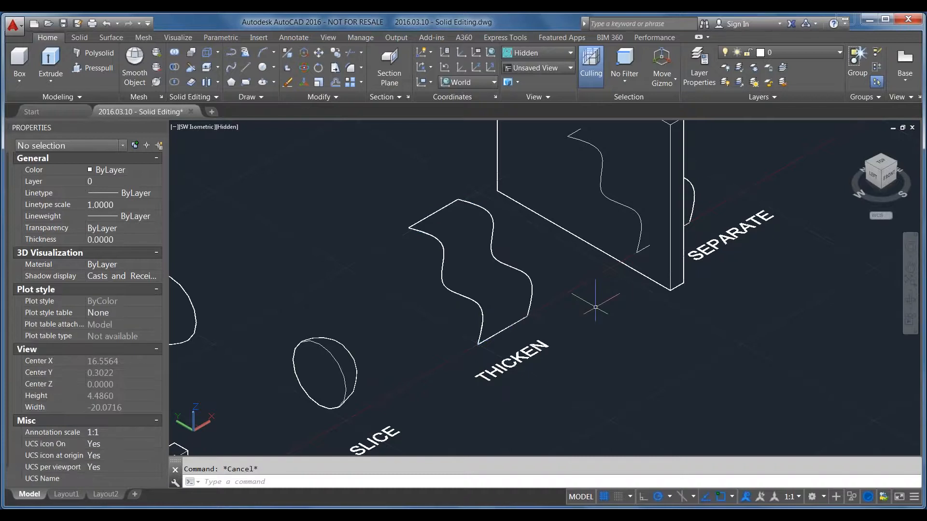
Thicken the extruded wavy surface at the THICKEN label by 0.125
type("THICKEN")
key("Return")
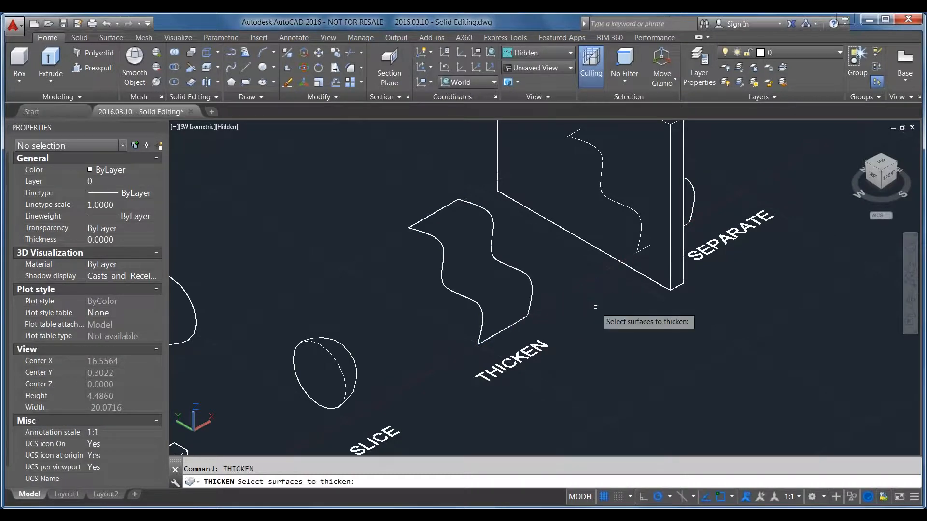
left_click(518, 289)
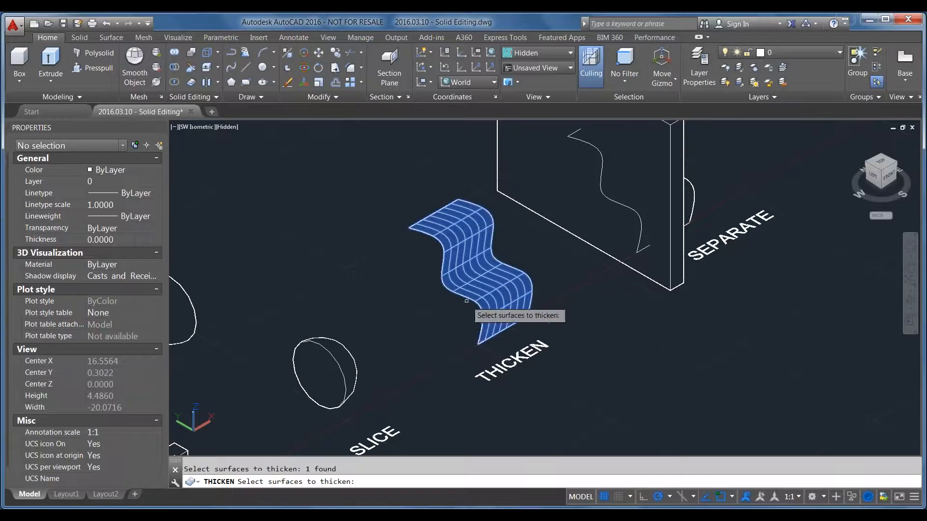
key("Return")
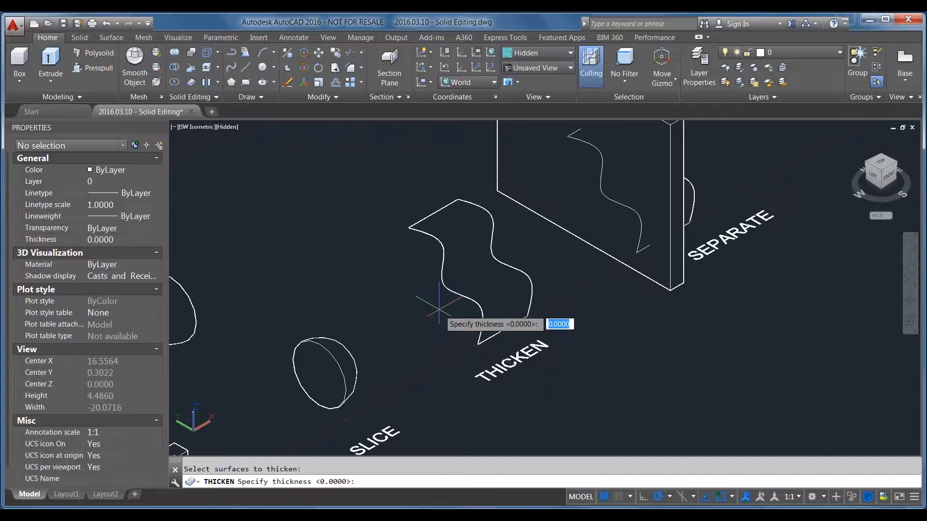
type(".125")
key("Return")
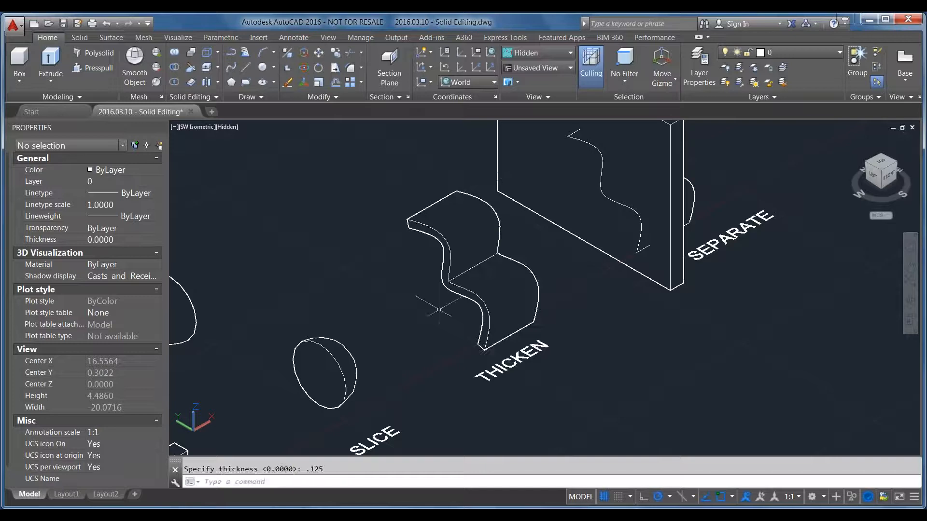
Check the edge and object type of the thickened wavy solid, and undo the thickening
scroll(425, 244, "up", 5)
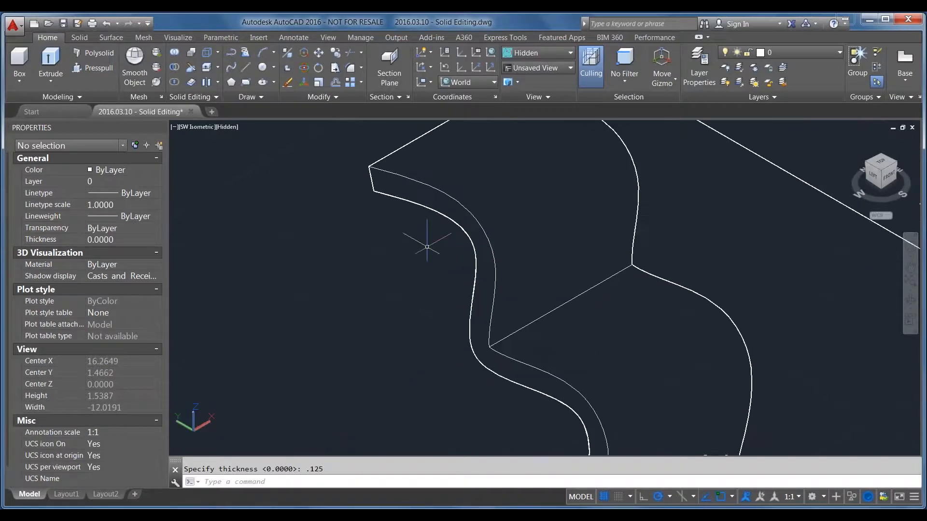
scroll(426, 247, "down", 2)
left_click(422, 217)
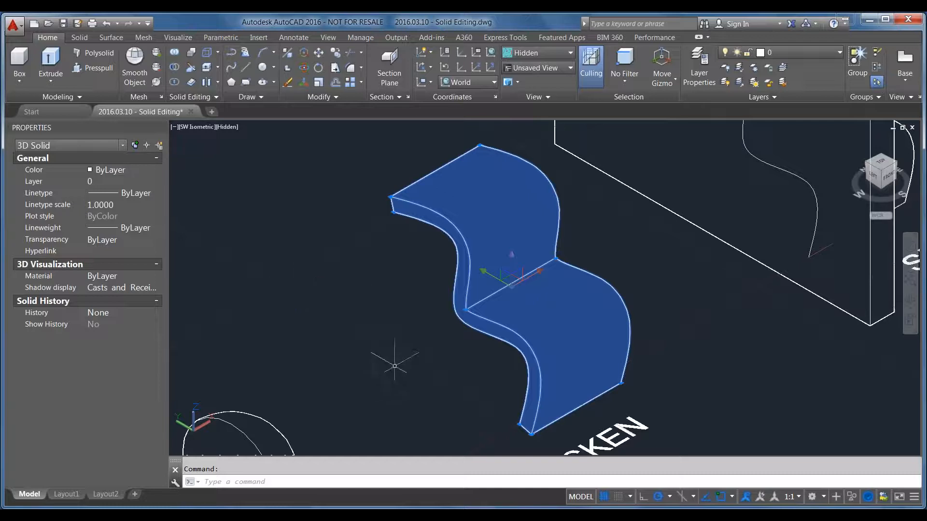
key("Escape")
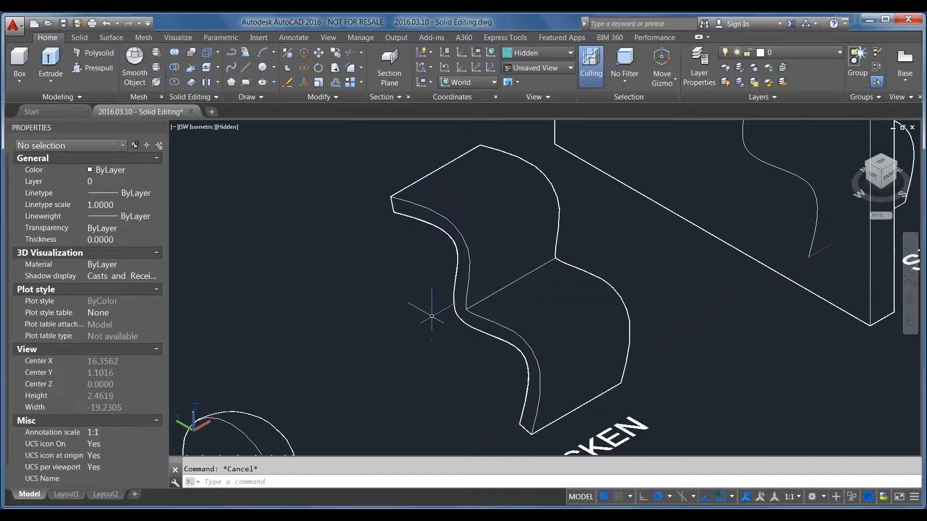
key("ctrl+z")
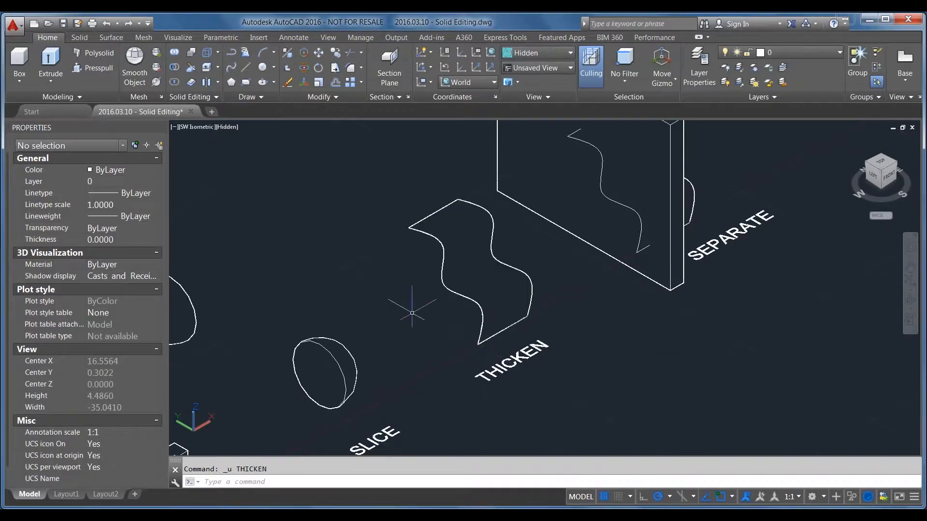
Thicken the wavy surface at the THICKEN label by 0.0125 and select the result to check its object type
type("thicken")
key("Return")
left_click(457, 277)
key("Return")
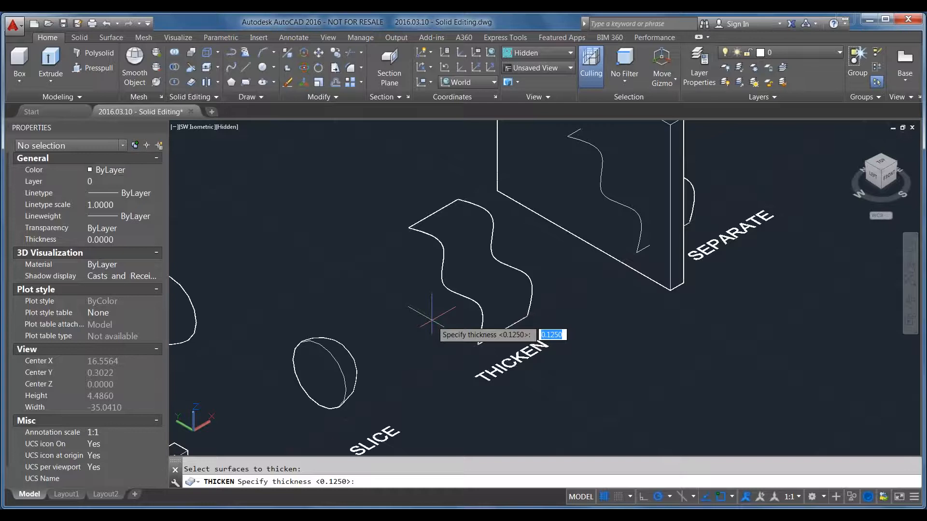
type(".0125")
key("Return")
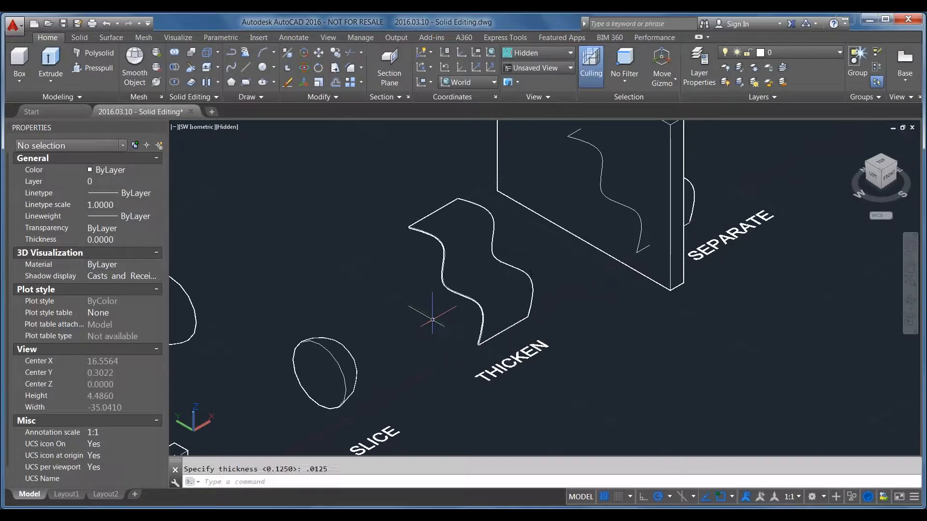
left_click(458, 263)
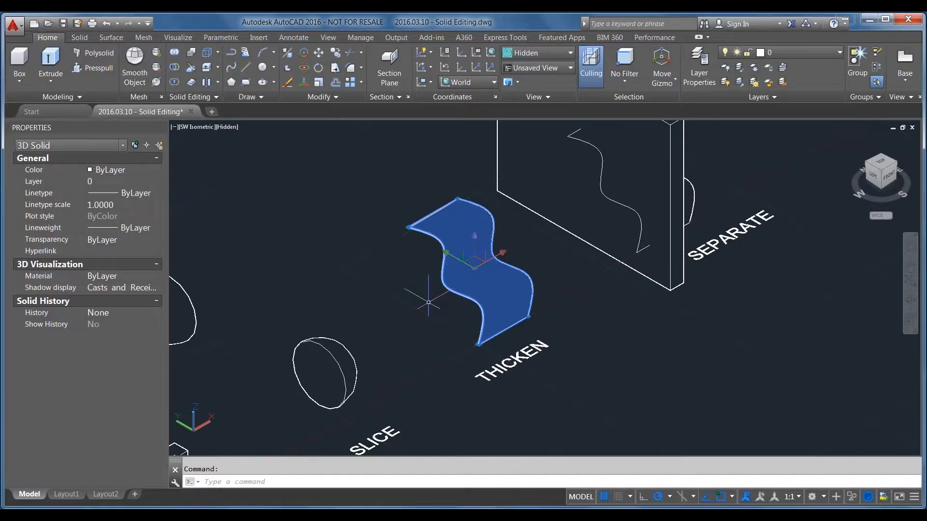
key("Escape")
Display the model in the Conceptual visual style
scroll(432, 261, "up", 2)
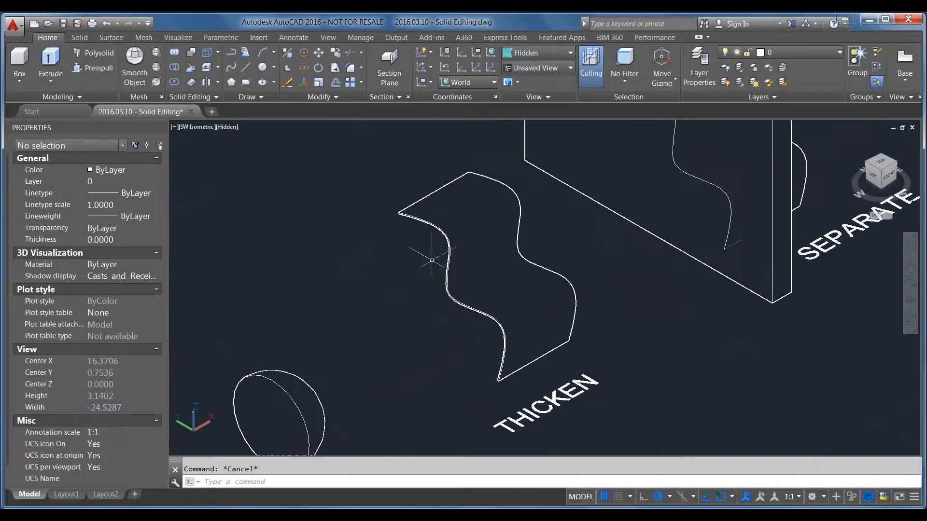
left_click(227, 127)
left_click(249, 166)
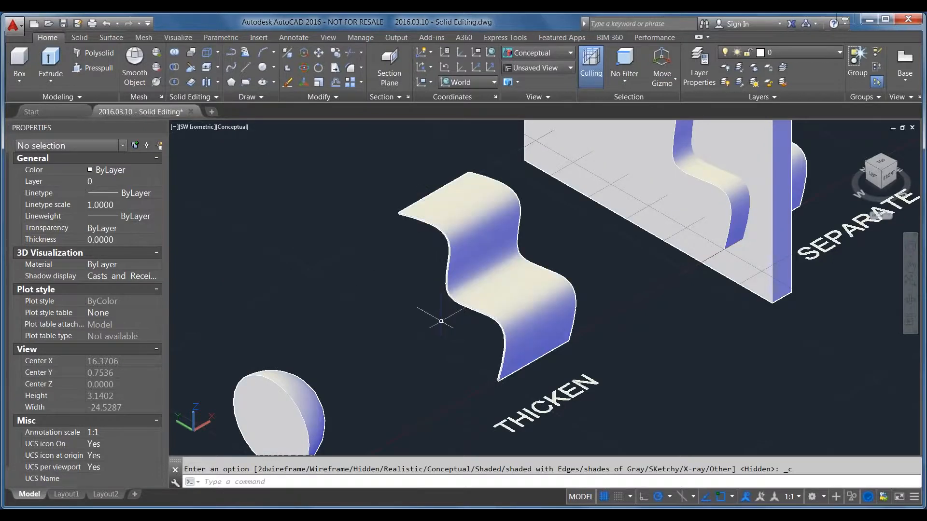
Orbit around the thin wavy solid to examine its edge thickness, and return to the SW Isometric view
key("ctrl")
mouse_move(442, 321)
middle_mouse_down("shift")
mouse_move(459, 321)
mouse_move(488, 294)
mouse_move(486, 283)
mouse_move(428, 310)
mouse_move(393, 306)
mouse_move(340, 279)
mouse_move(349, 292)
mouse_move(457, 314)
middle_mouse_up("shift")
scroll(428, 297, "up", 6)
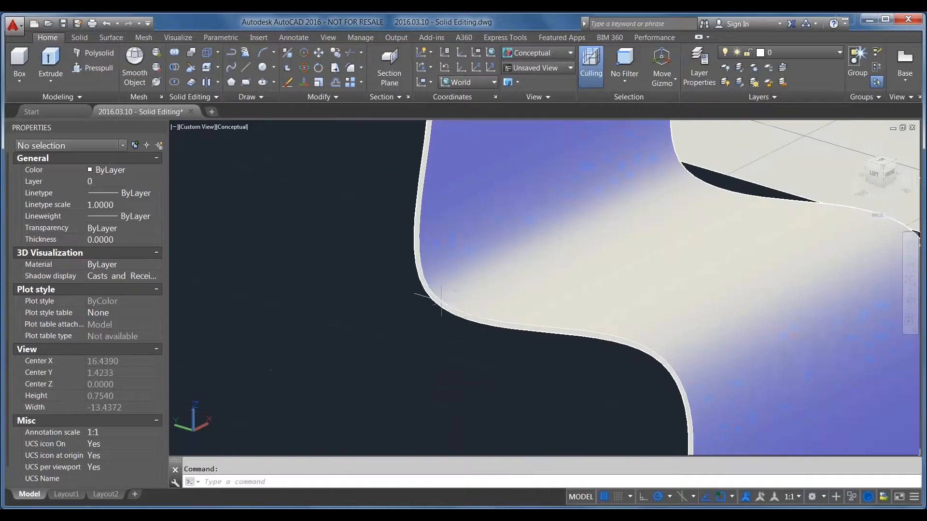
scroll(434, 309, "down", 7)
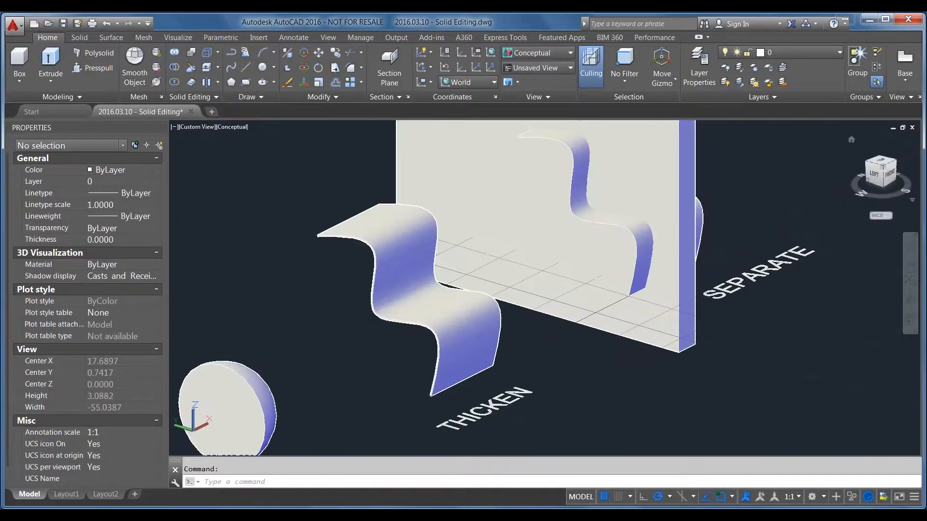
left_click(883, 169)
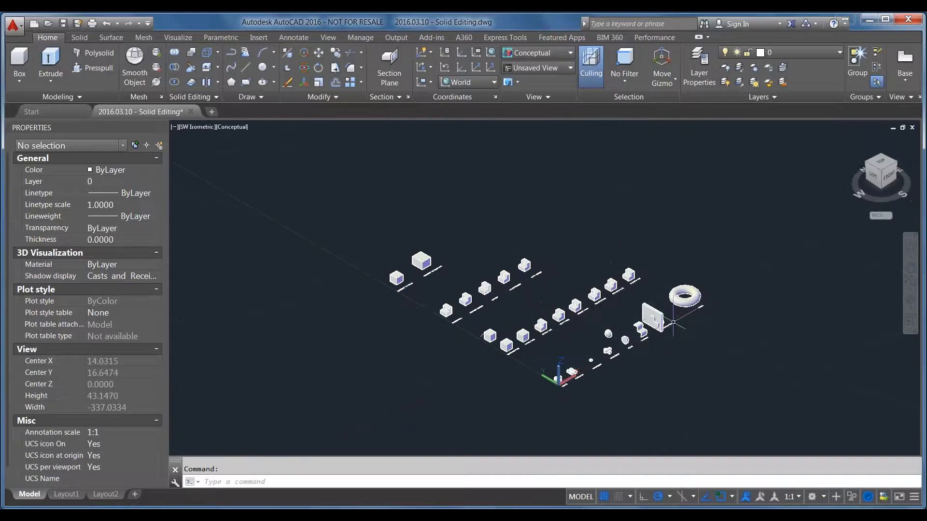
left_click(226, 127)
left_click(401, 227)
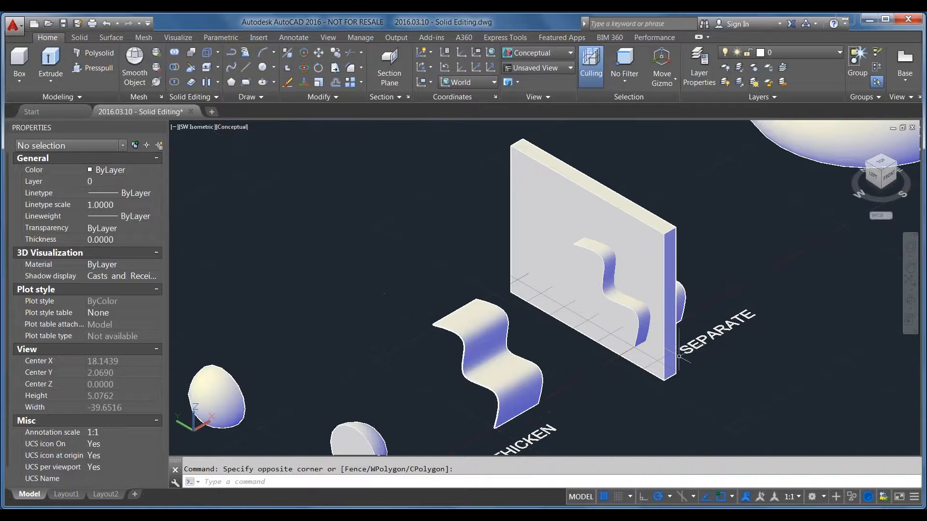
Thicken the wavy surface passing through the wall near the SEPARATE label by 0.0125, checking its object type before and after
scroll(654, 343, "up", 2)
left_click(638, 314)
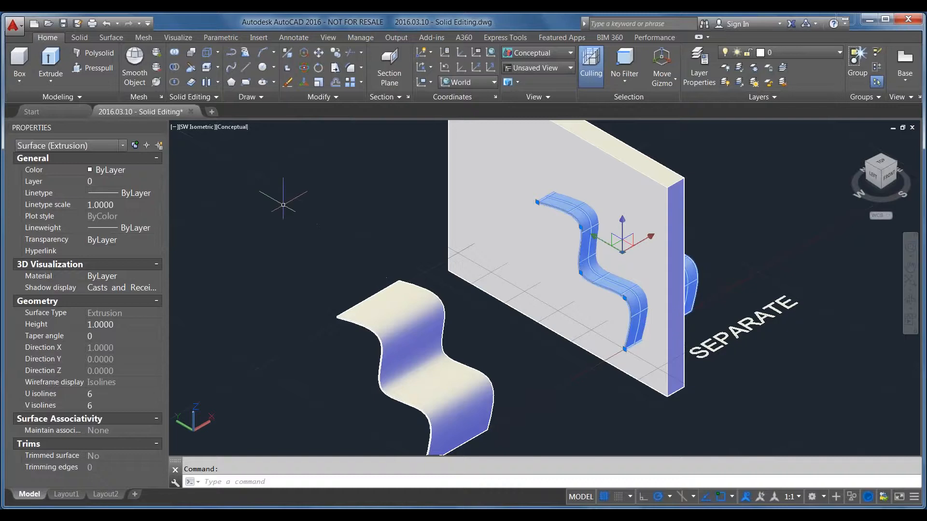
key("Escape")
type("thicken")
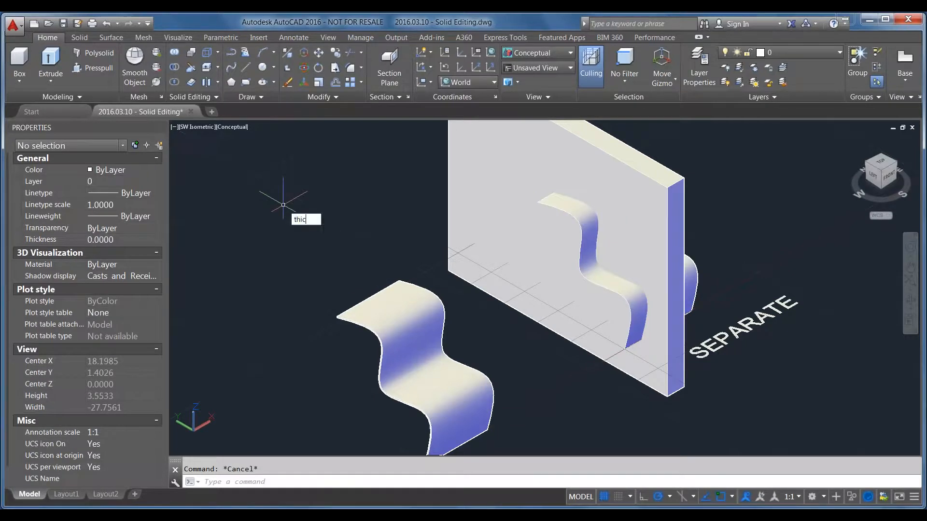
key("Return")
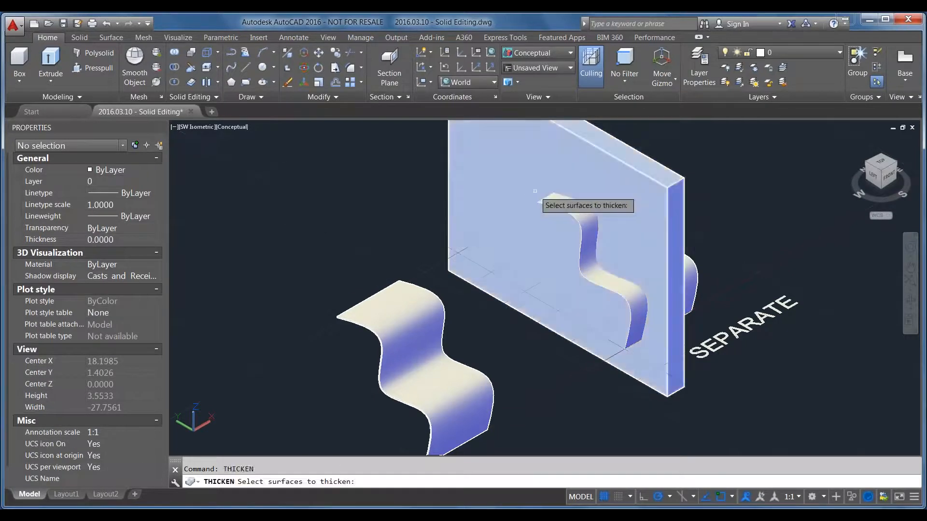
left_click(558, 206)
key("Return")
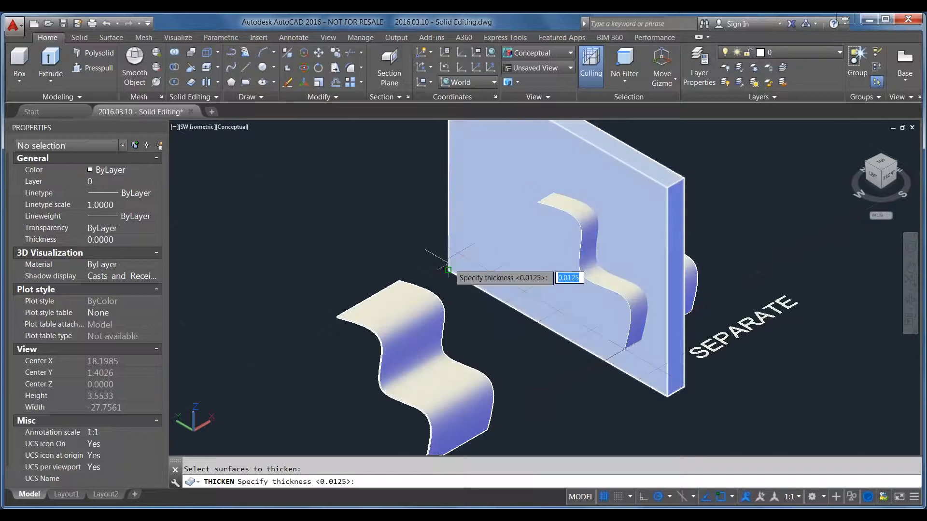
type(".0")
key("Return")
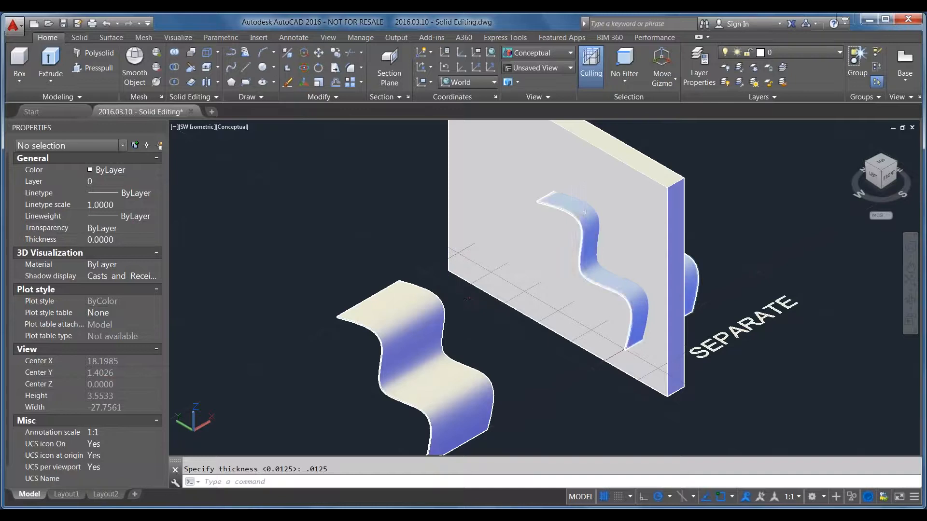
left_click(595, 212)
key("Escape")
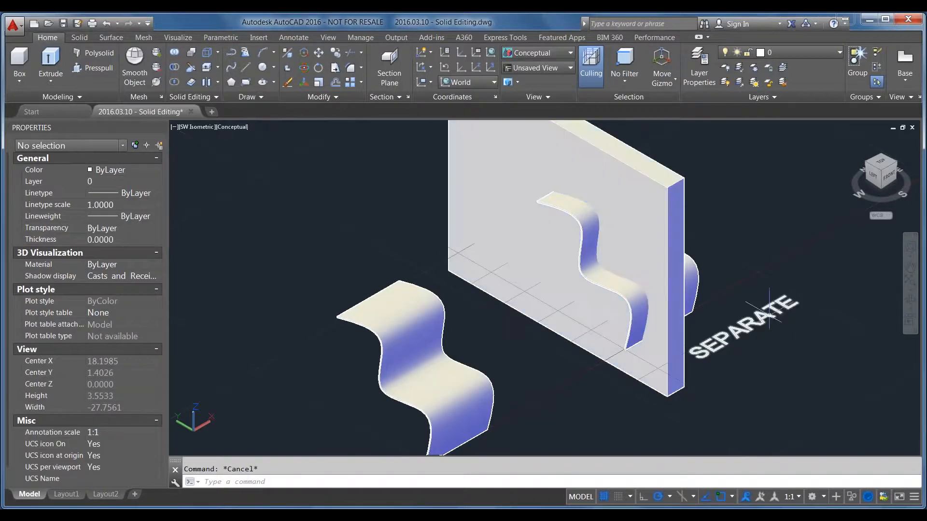
scroll(749, 340, "down", 4)
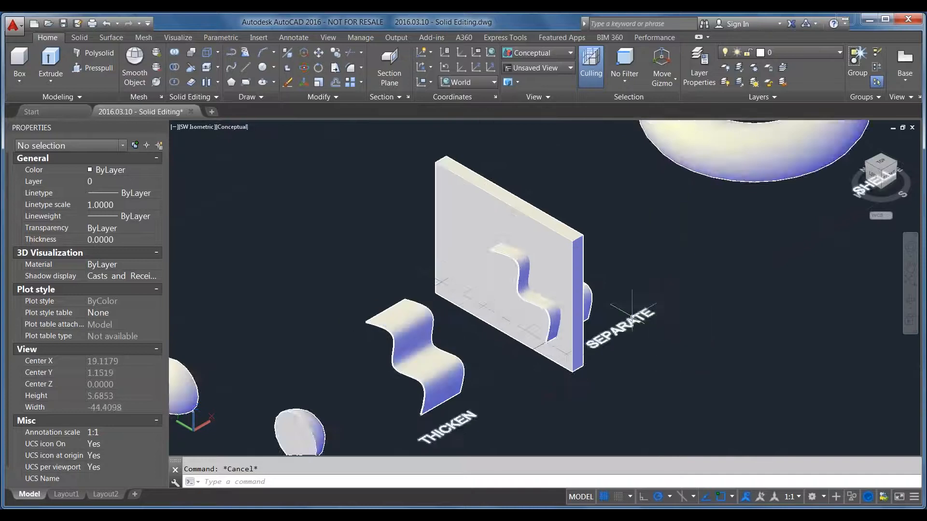
Subtract the upright wall from the thickened wavy solid near the SEPARATE label, leaving a gap through the wavy solid
scroll(625, 315, "up", 3)
middle_click_drag(605, 247, 619, 276)
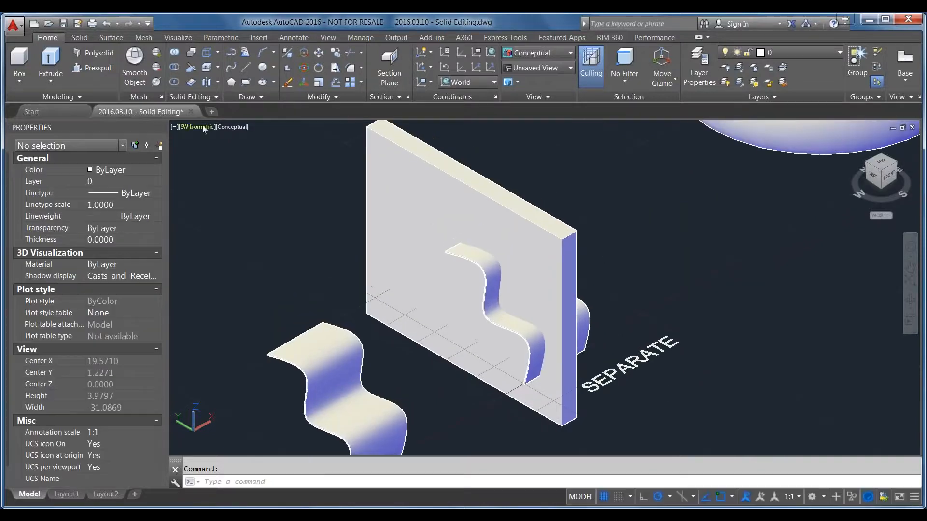
left_click(175, 68)
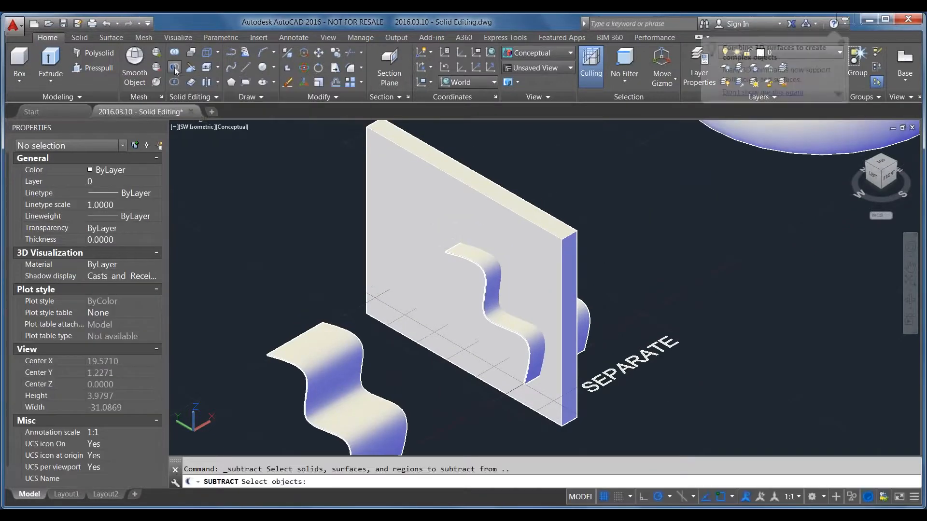
left_click(442, 345)
key("Return")
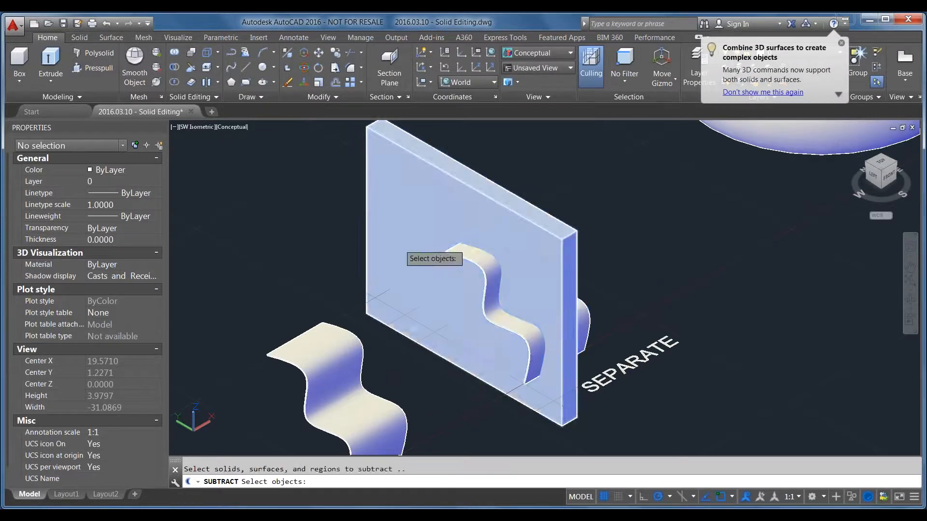
left_click(422, 159)
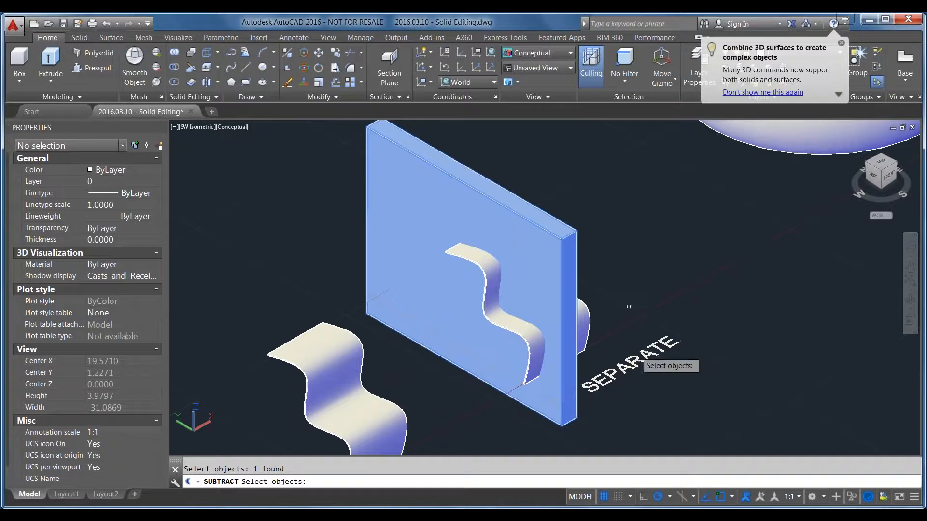
key("Return")
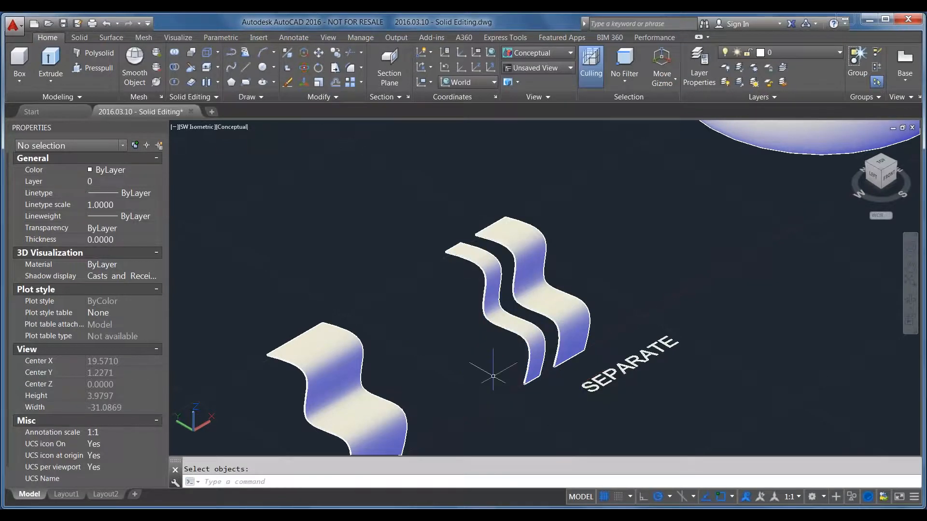
Check whether the two wavy pieces near the SEPARATE label act as one solid by starting a move and cancelling it
scroll(462, 278, "up", 2)
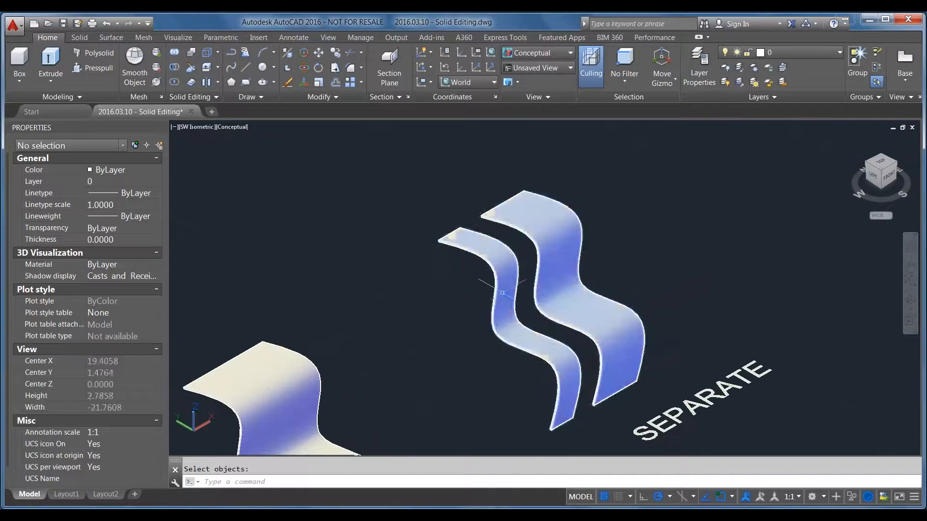
left_click(463, 279)
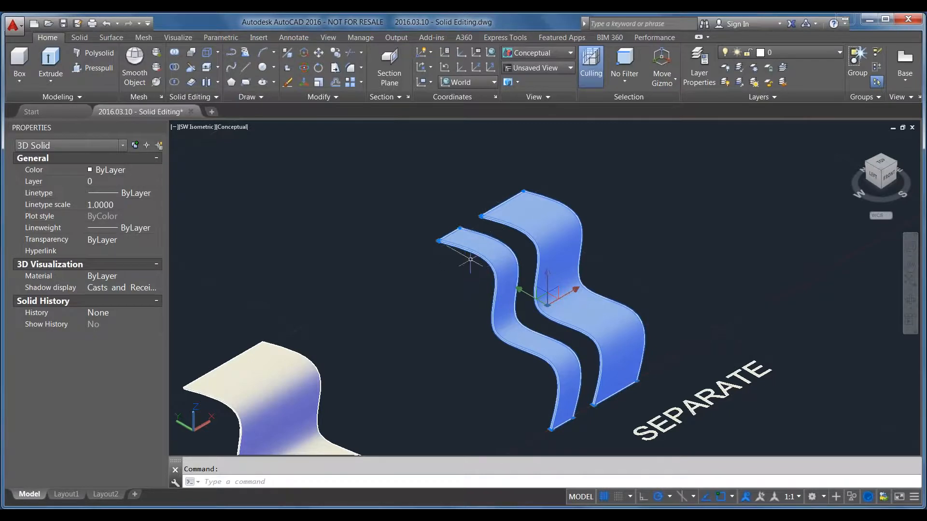
type("m")
key("Return")
left_click(460, 330)
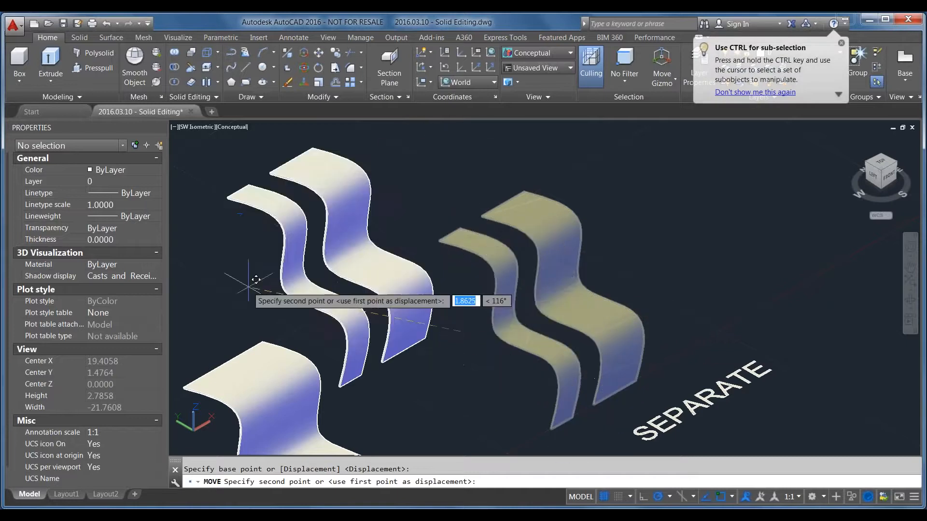
key("Escape")
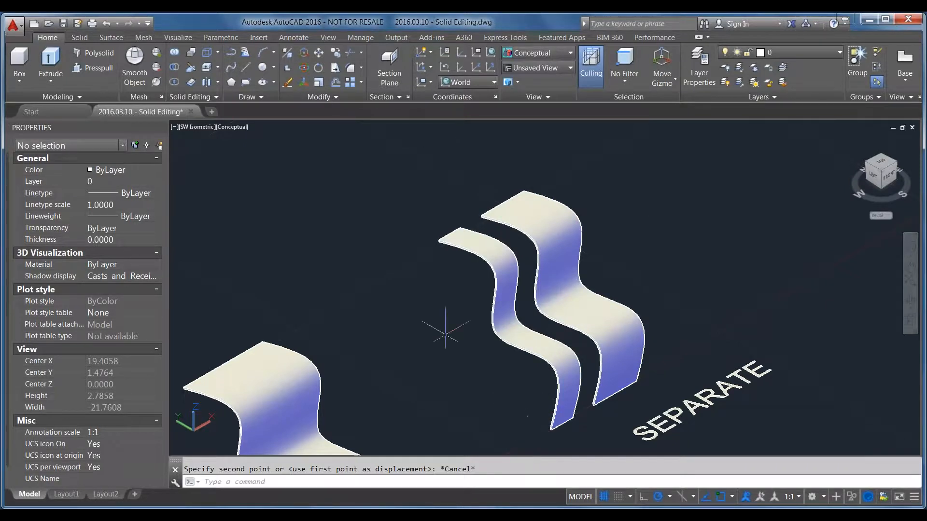
Separate the split wavy solid into independent 3D solids with the Separate tool
left_click(208, 82)
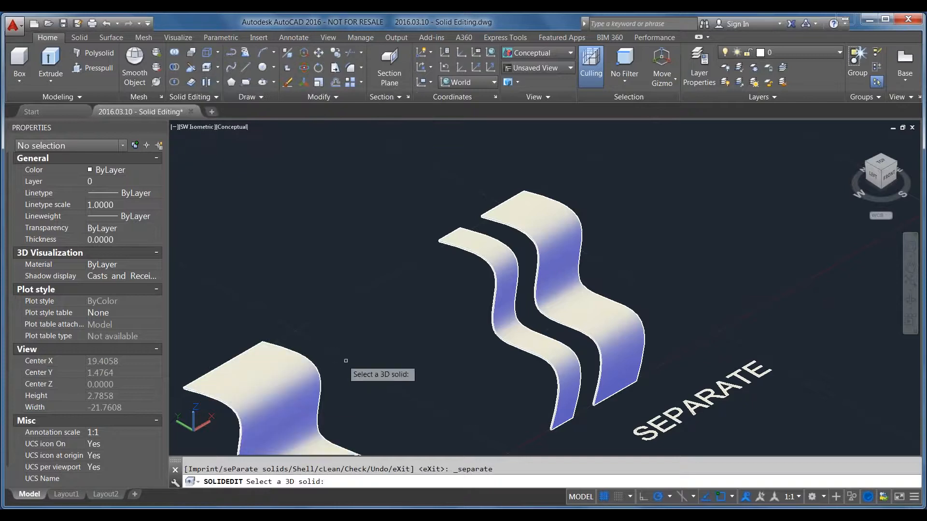
left_click(506, 336)
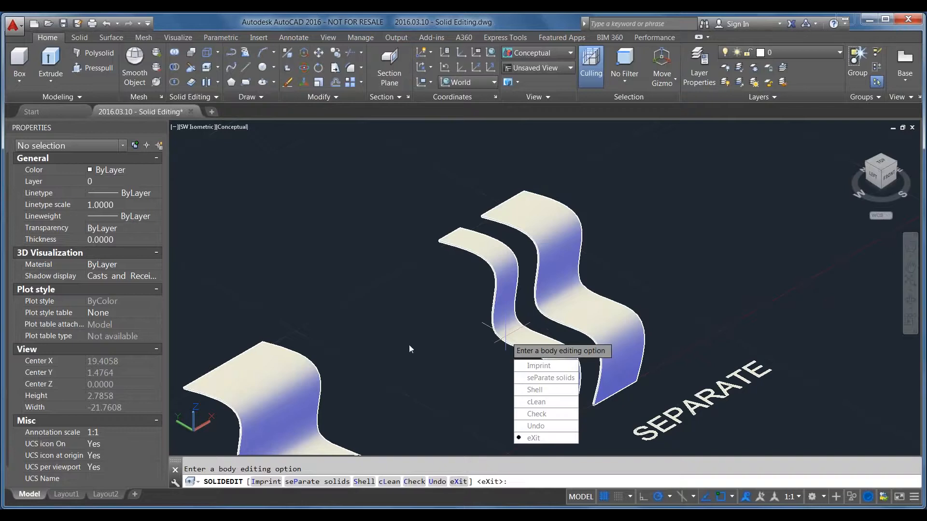
key("Return")
key("Return")
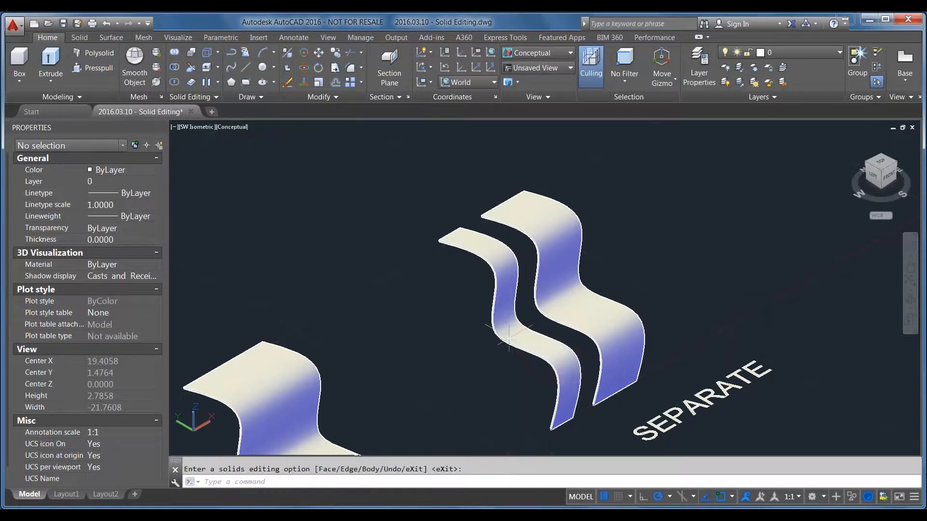
Select both wavy pieces to check their object count, and test a move of the narrow piece alone without placing it
left_click(554, 350)
left_click(580, 312)
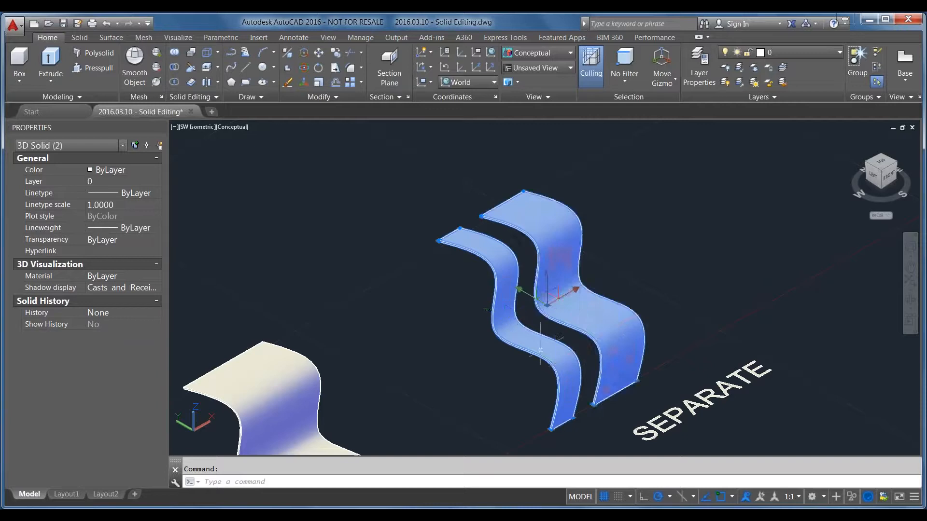
key("Escape")
left_click(513, 327)
type("m")
key("Return")
left_click(466, 438)
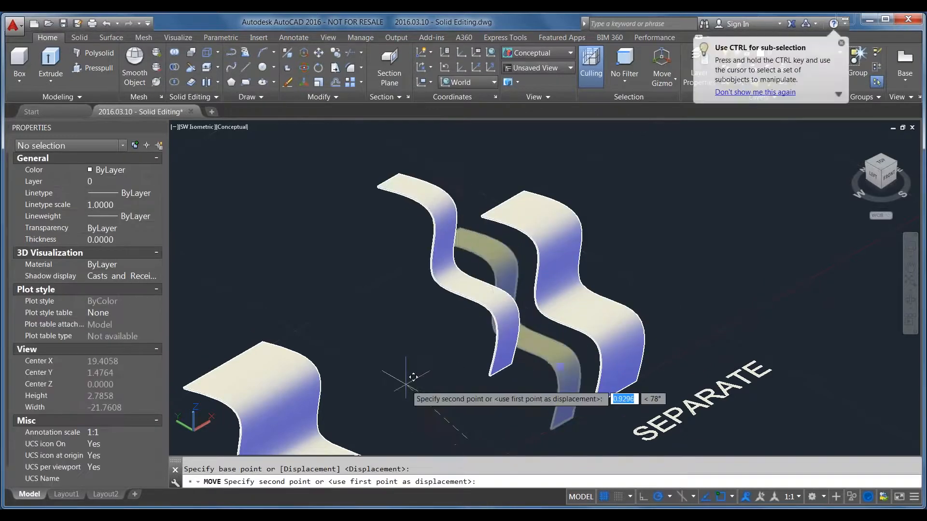
key("Escape")
Undo the test move and the separation of the wavy pieces, and select the narrow piece to check the result
key("ctrl+z")
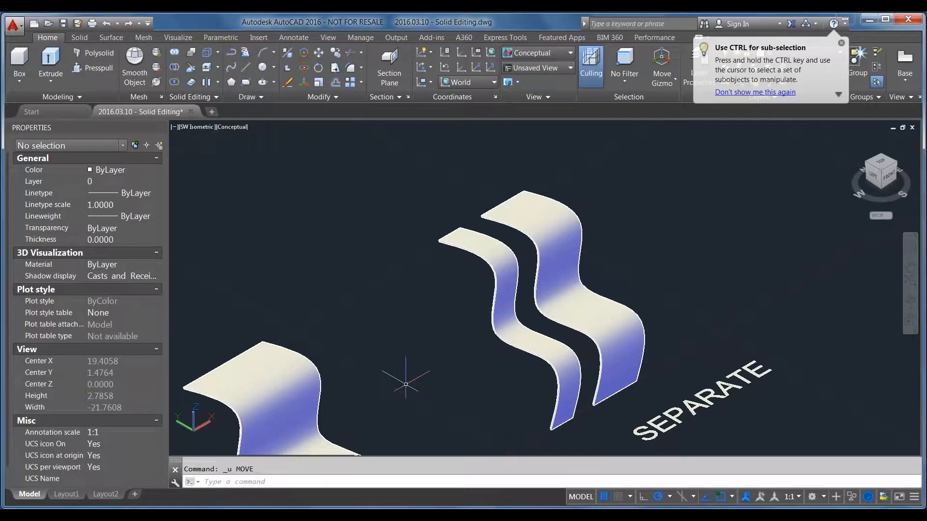
left_click(517, 335)
key("Escape")
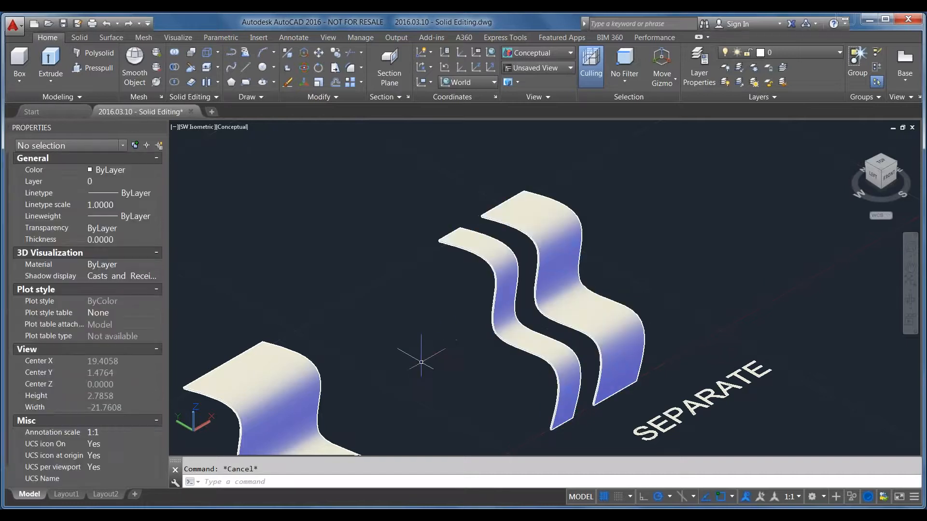
Examine the Face, Edge and Body editing options of the SOLIDEDIT command and exit it without editing a solid
type("SOLIDE")
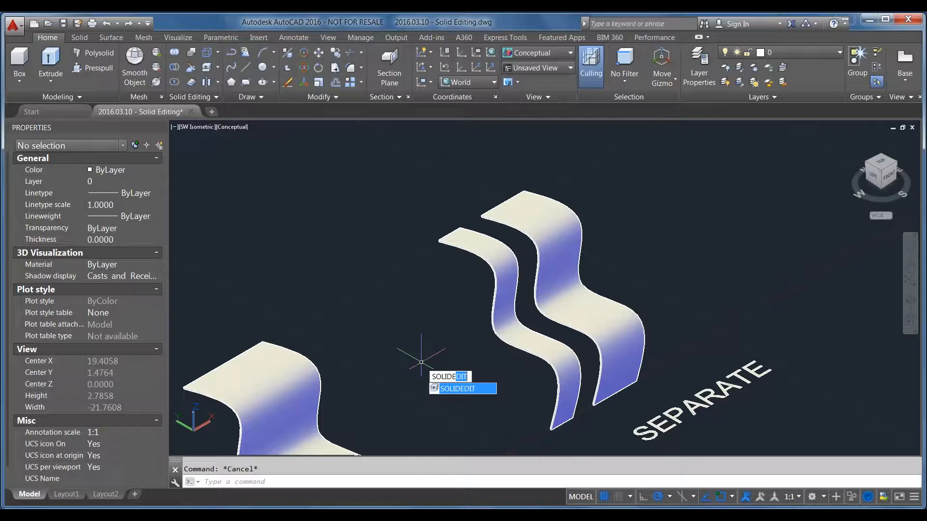
key("Return")
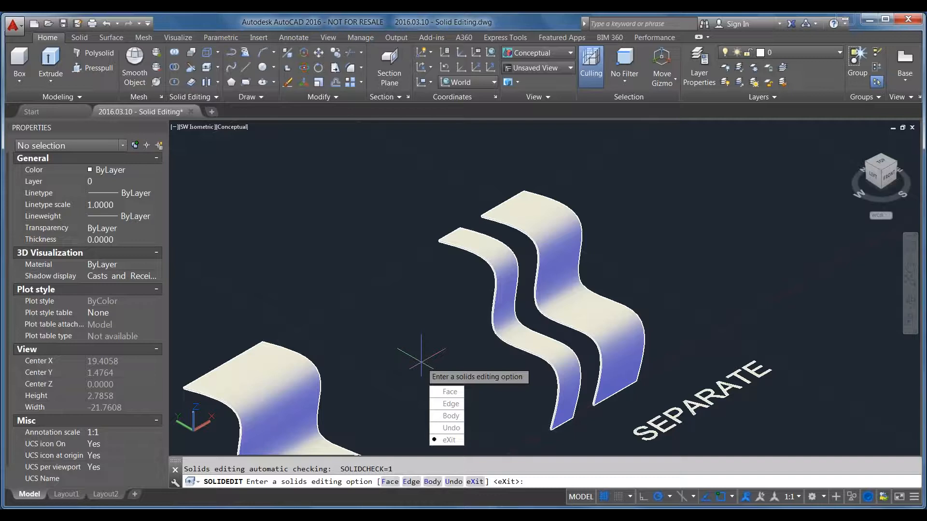
left_click(449, 391)
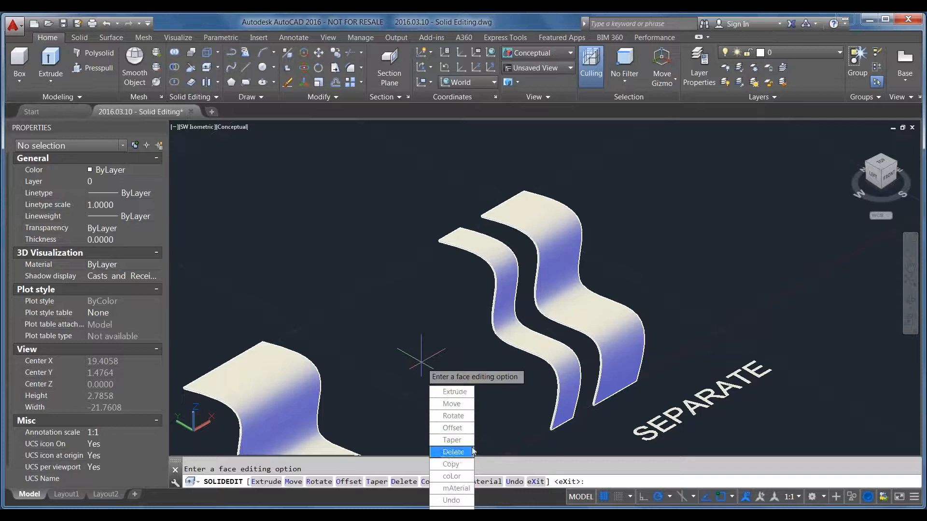
key("Escape")
key("Return")
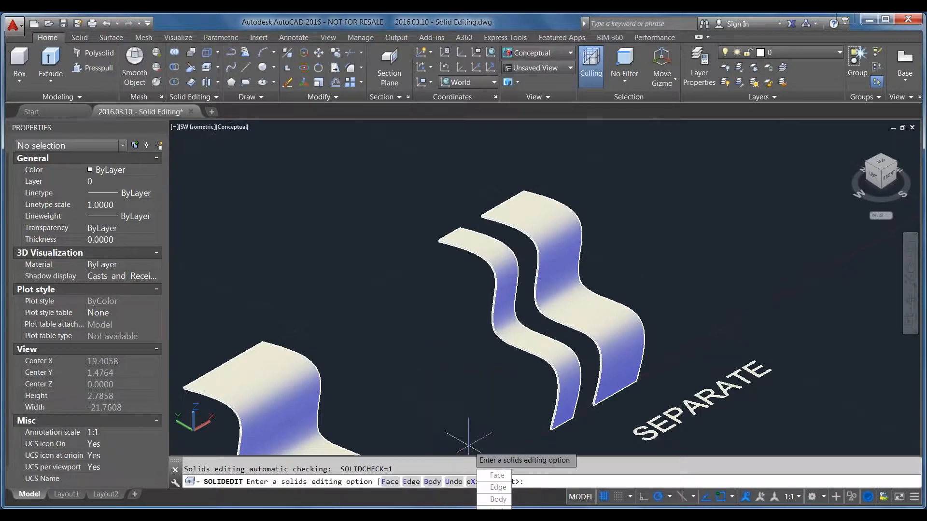
key("Escape")
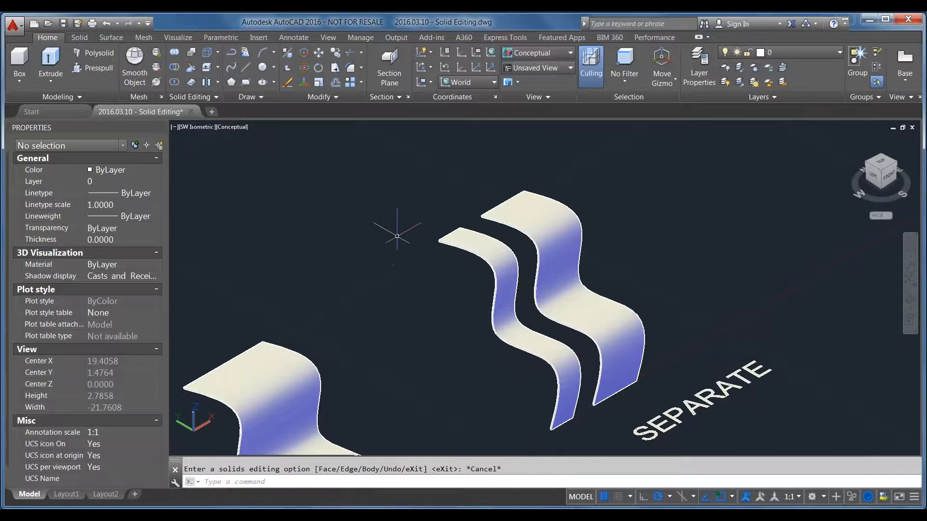
key("Return")
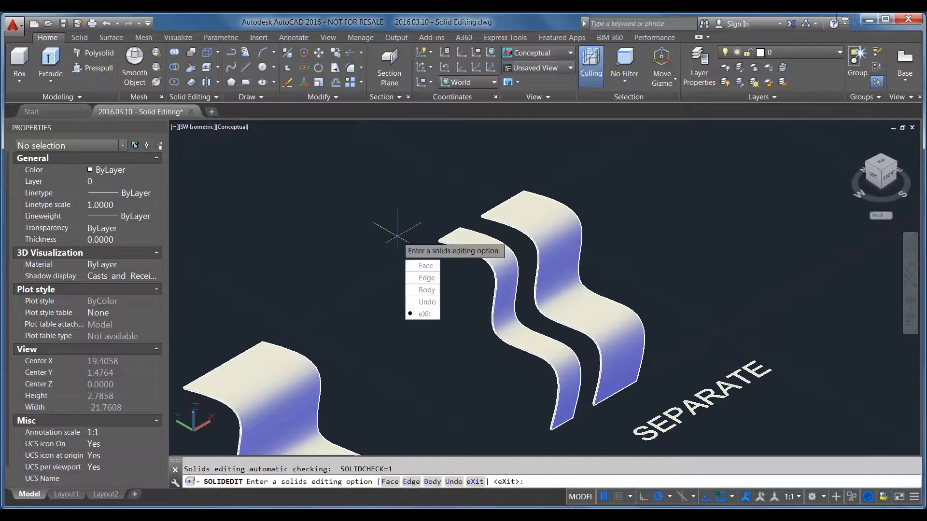
left_click(428, 283)
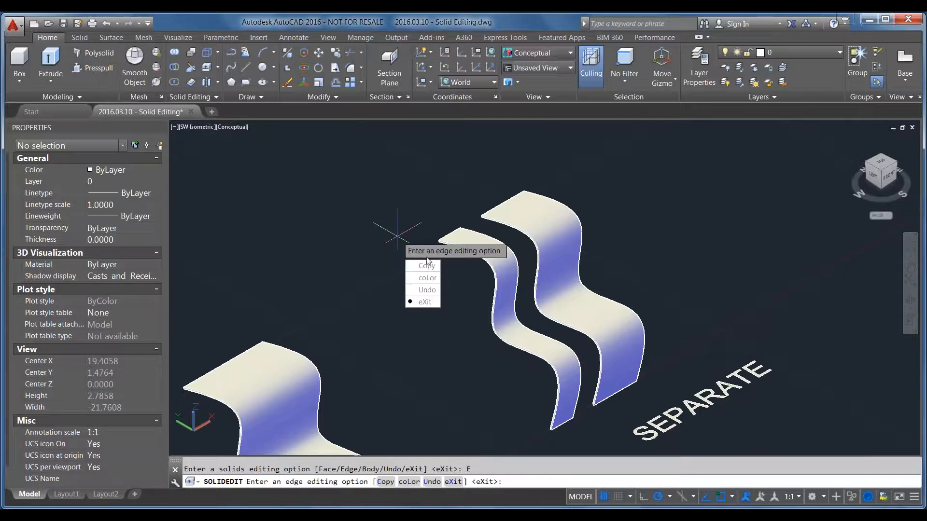
key("Escape")
key("Return")
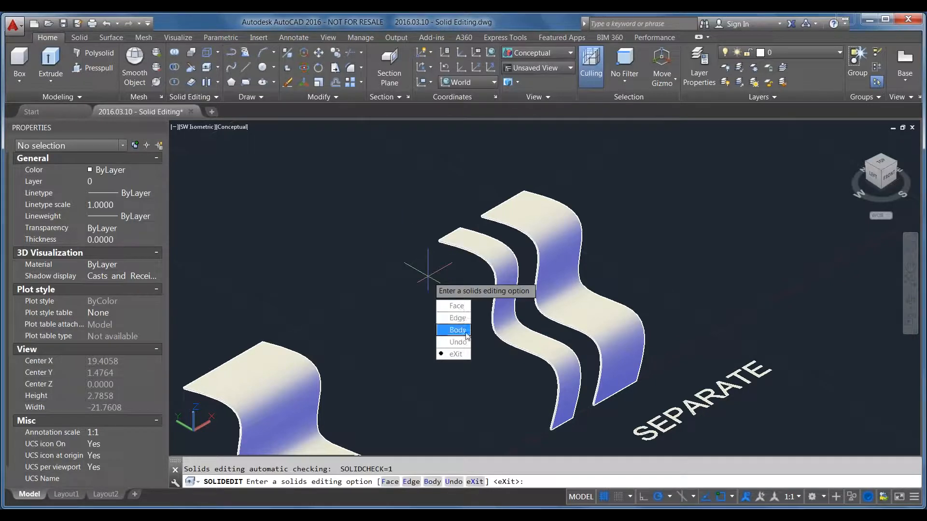
left_click(457, 330)
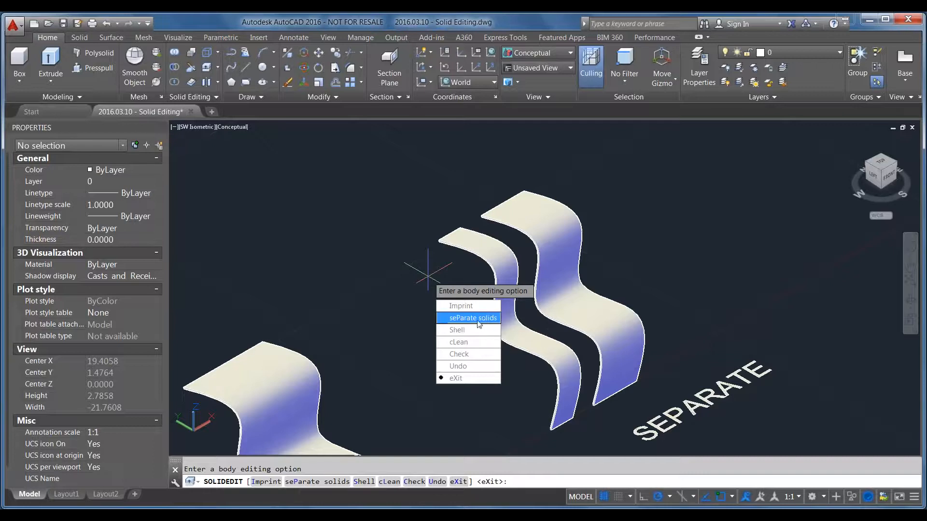
left_click(455, 377)
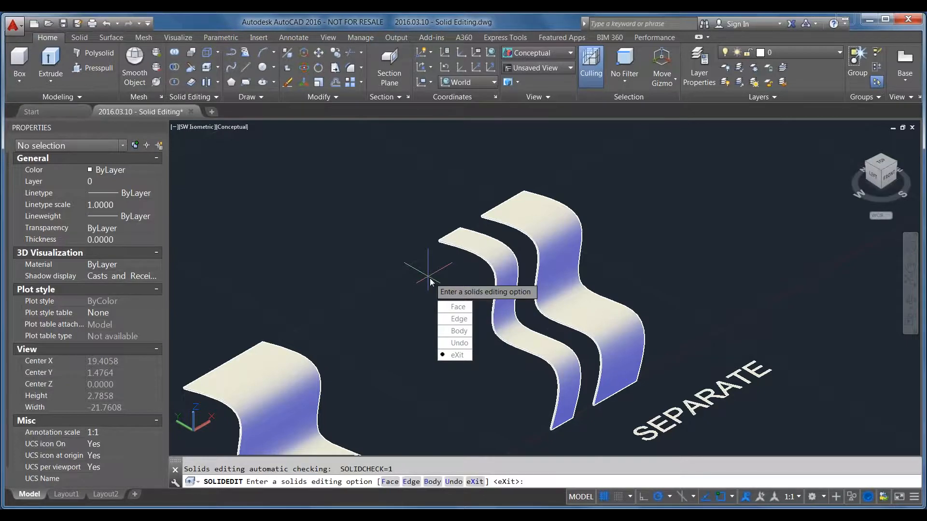
key("Escape")
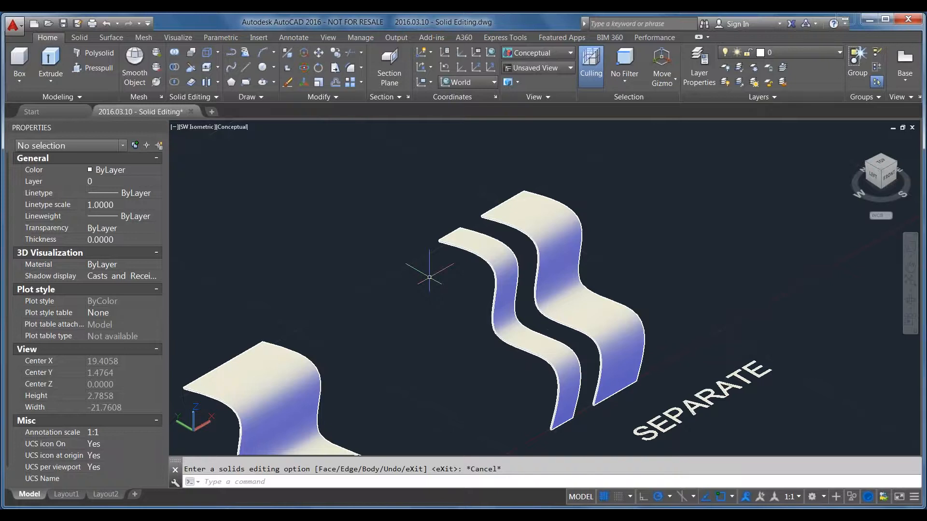
Split the two wavy pieces into independent solids using SOLIDEDIT with the Body and seParate solids options
left_click(480, 245)
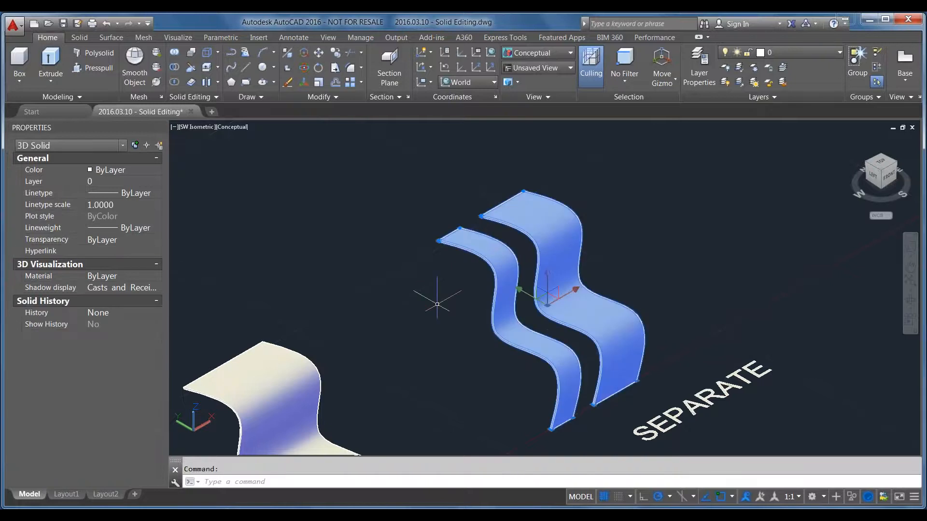
type("solidedit")
key("Return")
key("Down")
key("Down")
key("Down")
key("Return")
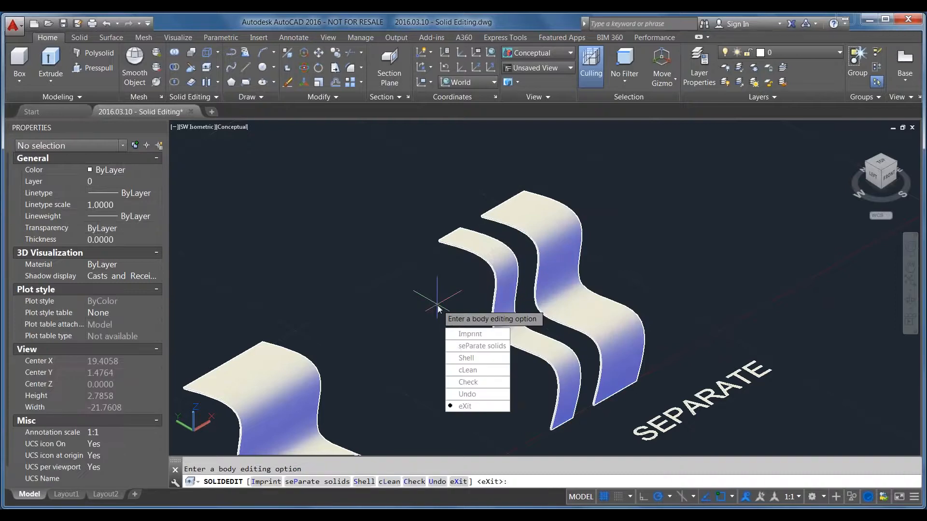
left_click(481, 346)
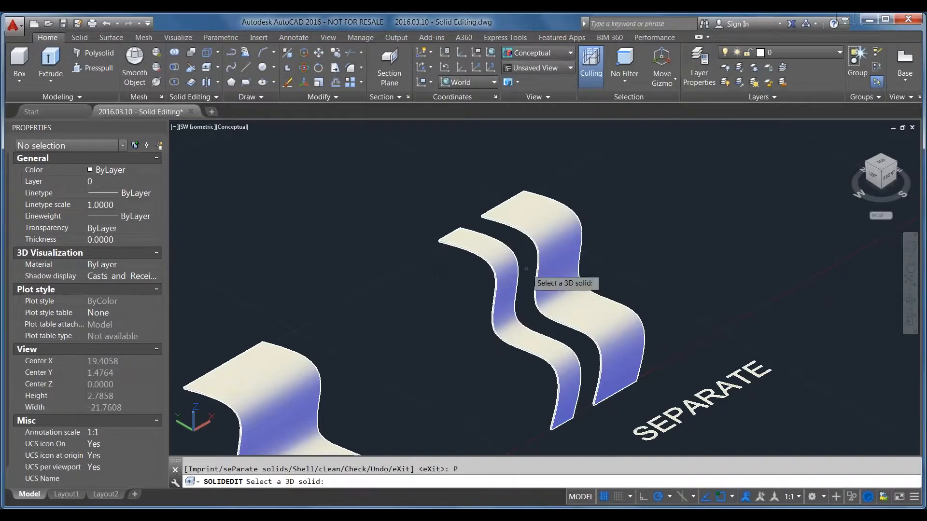
left_click(510, 271)
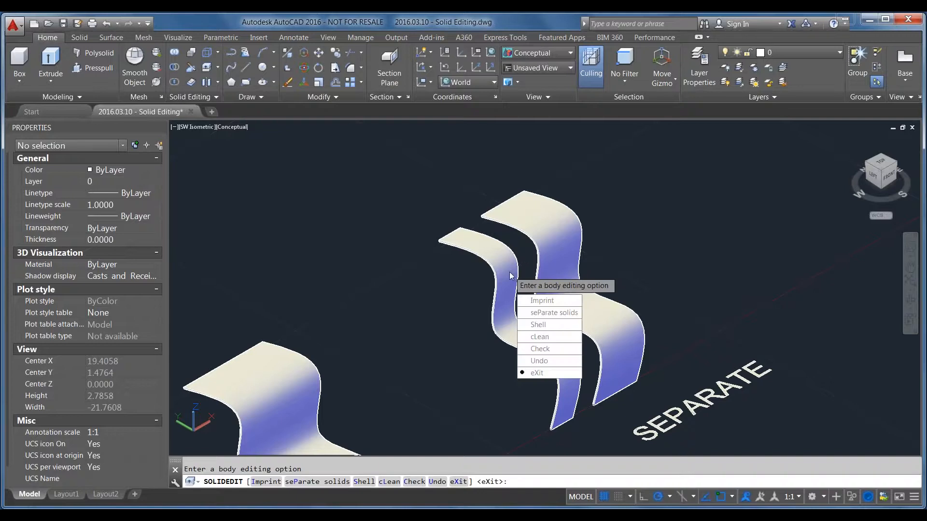
key("Return")
type("4")
key("BackSpace")
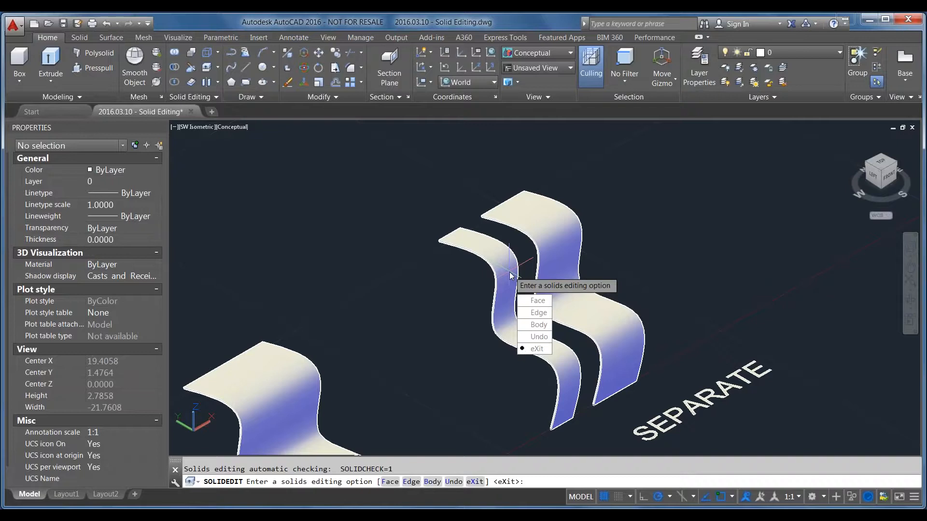
key("Return")
Move the narrow wavy piece freehand away from the wide piece near the SEPARATE label
left_click(504, 319)
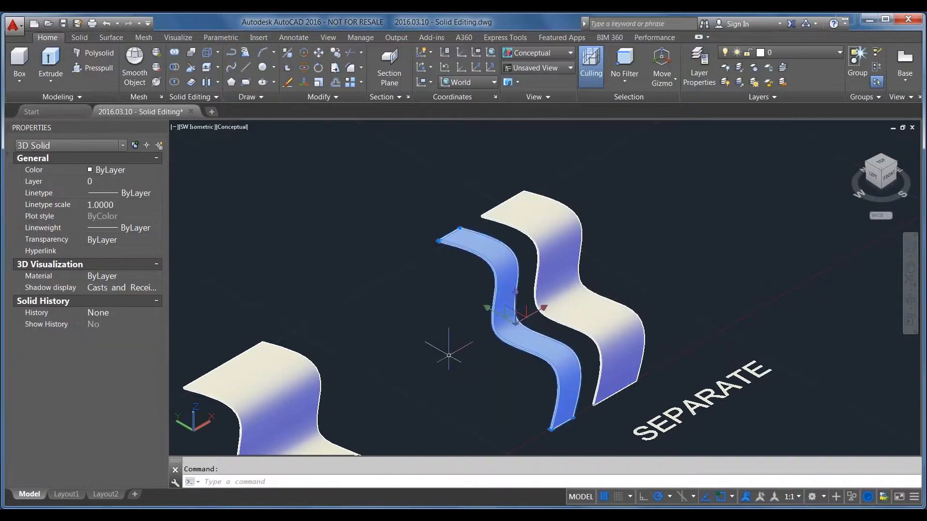
type("m")
key("Return")
left_click(495, 361)
left_click(386, 298)
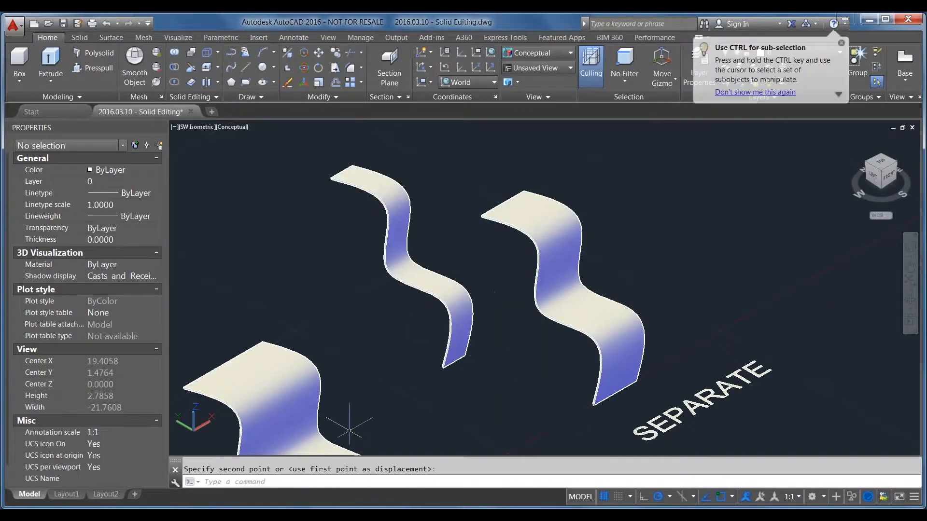
scroll(366, 391, "down", 6)
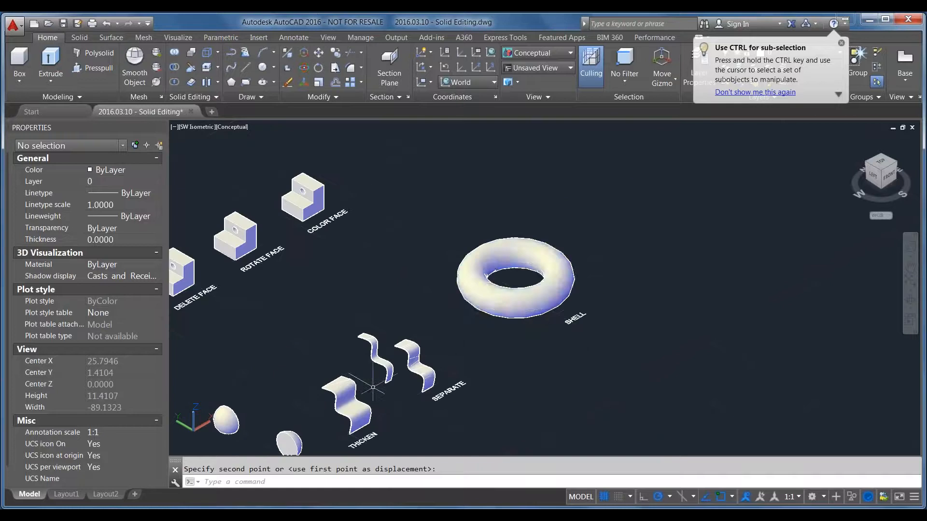
Copy the torus near the SHELL label once, placing the duplicate about 5 units away along the positive X axis
scroll(495, 236, "up", 2)
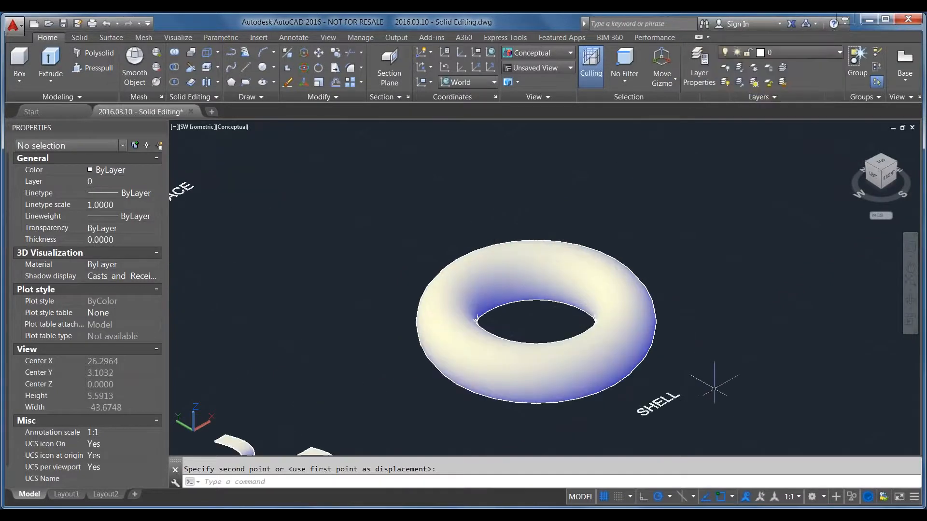
left_click(431, 333)
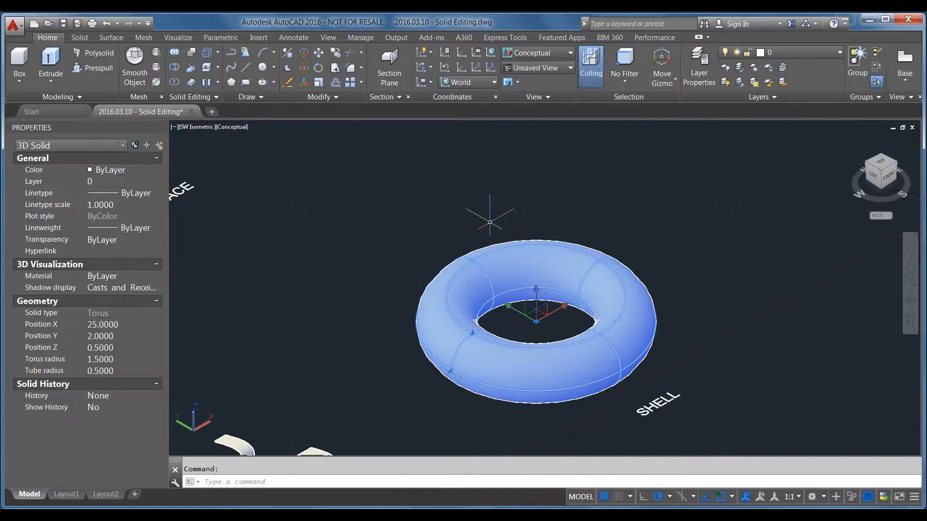
type("co")
key("Return")
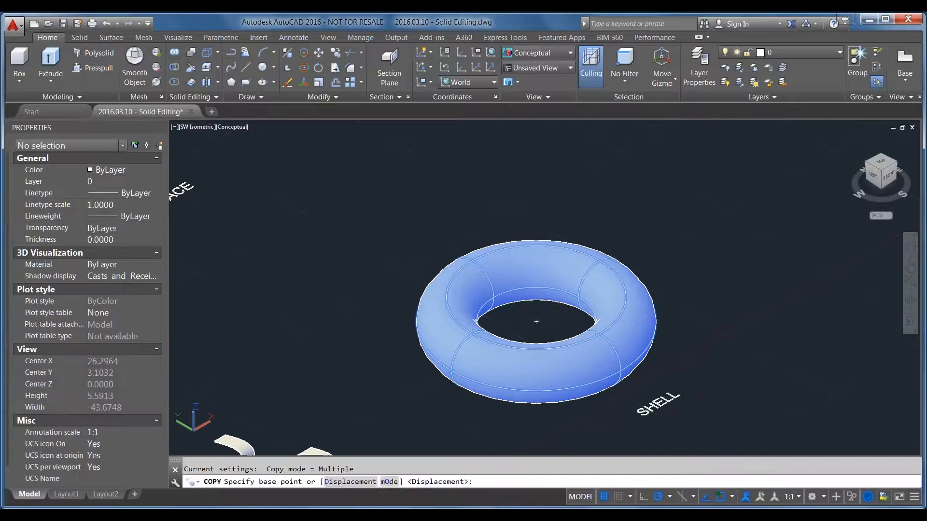
left_click(717, 408)
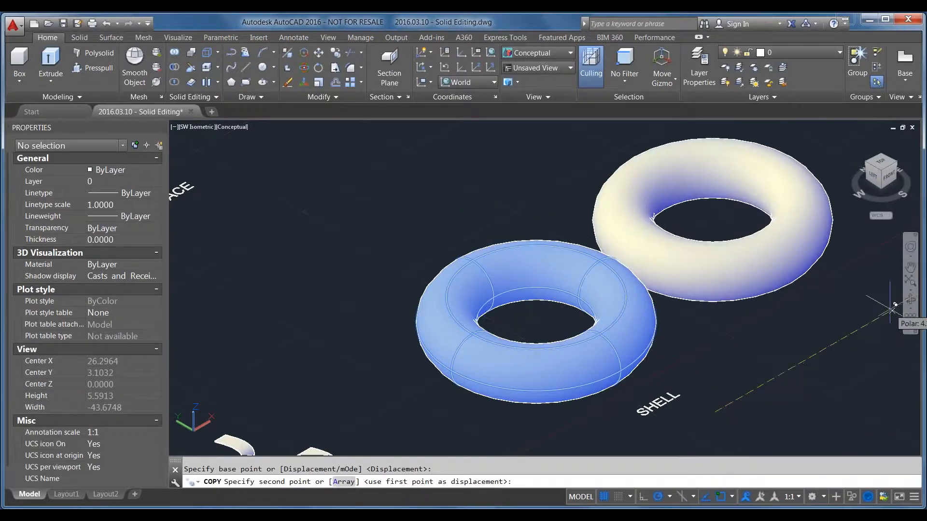
scroll(892, 307, "down", 3)
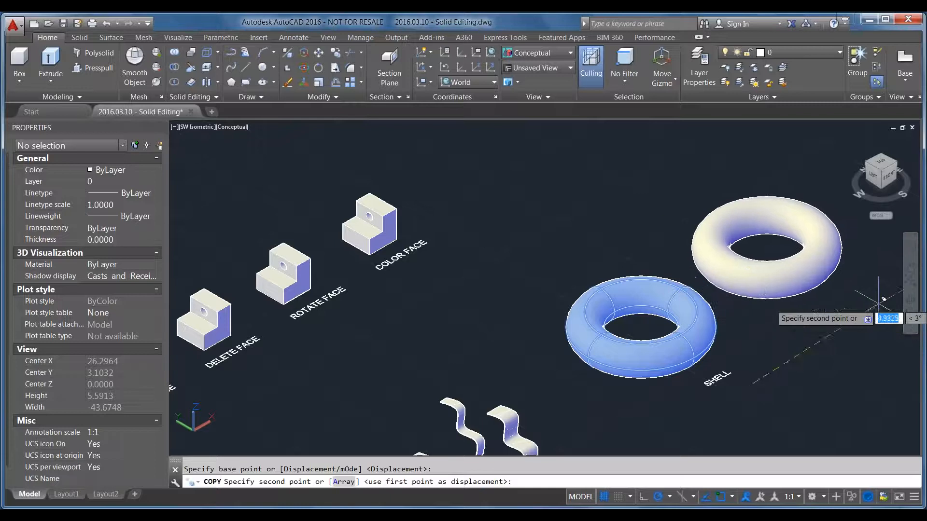
left_click(892, 300)
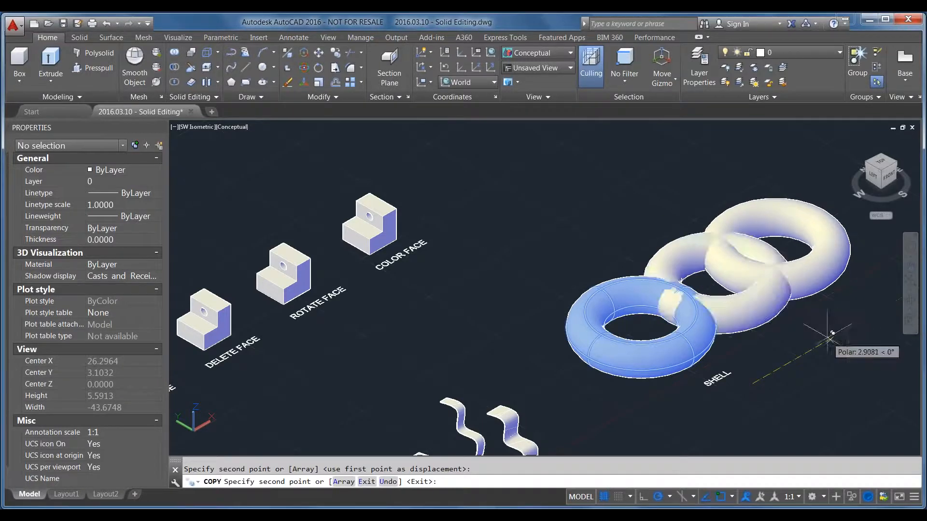
key("Return")
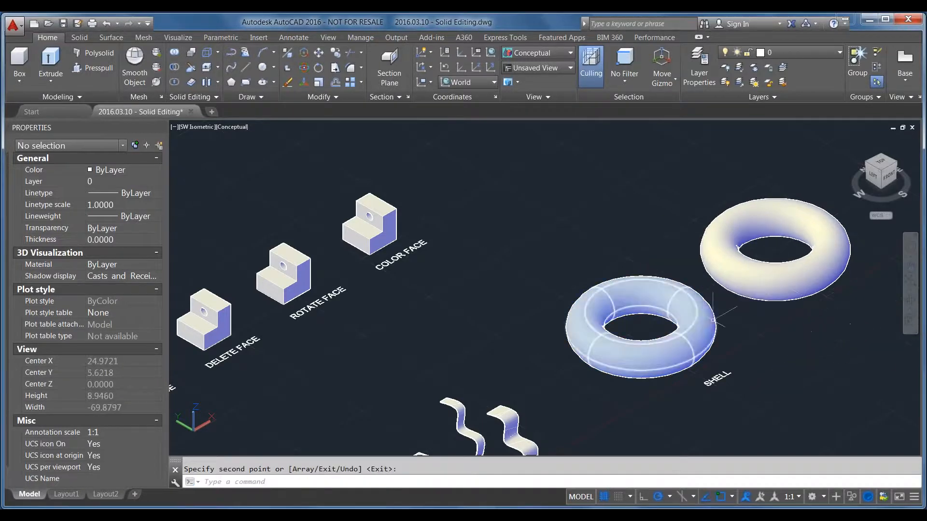
Examine the original torus's geometry properties and the Torus primitive's description, and clear the selection without creating a solid
scroll(804, 305, "up", 2)
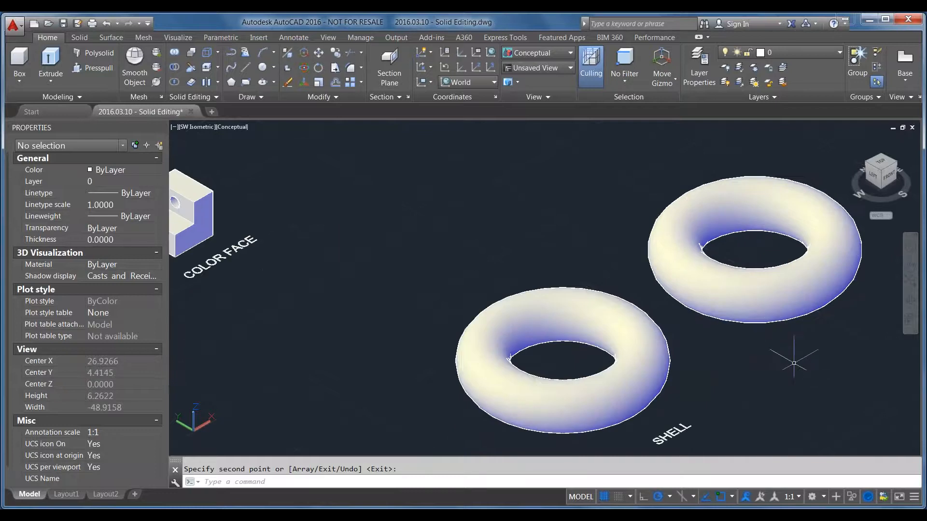
left_click(563, 325)
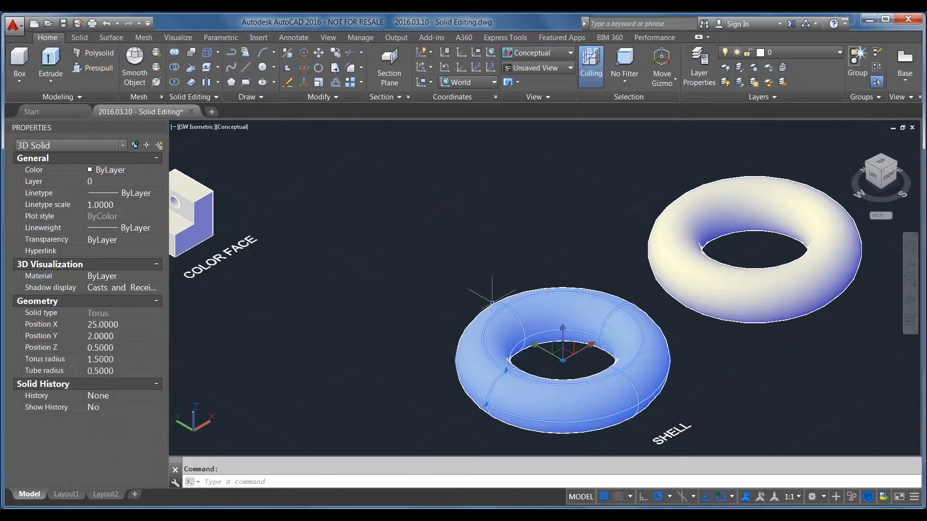
left_click(20, 76)
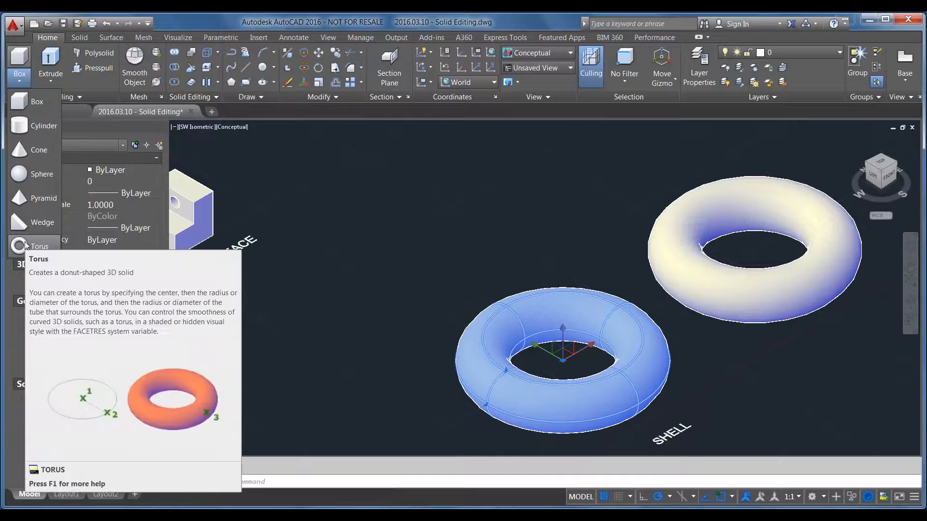
key("Escape")
key("Escape")
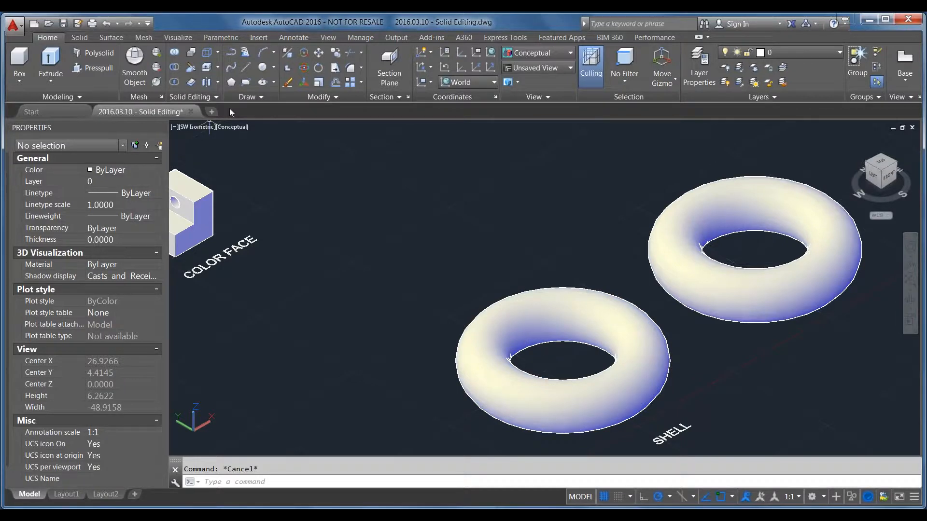
Shell the original torus nearest the SHELL label with a 0.0125 offset distance and no faces removed
left_click(220, 81)
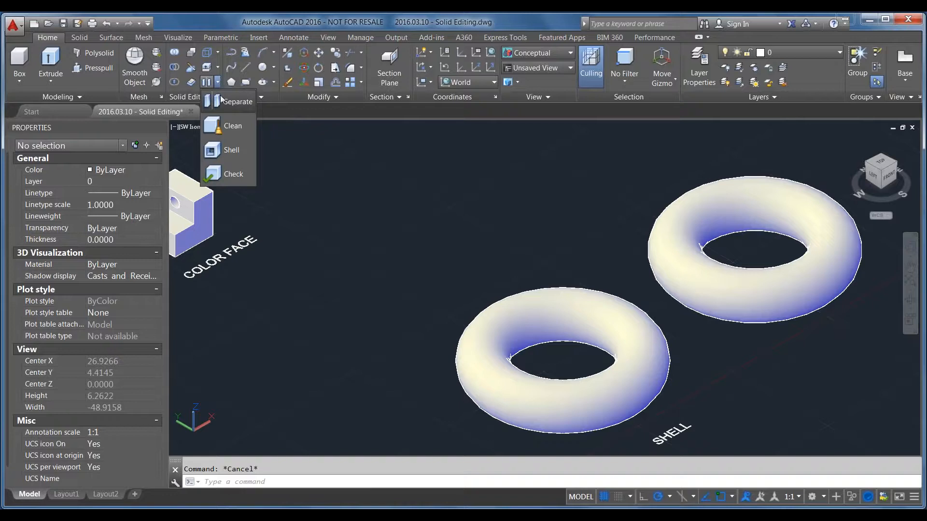
left_click(234, 152)
left_click(559, 301)
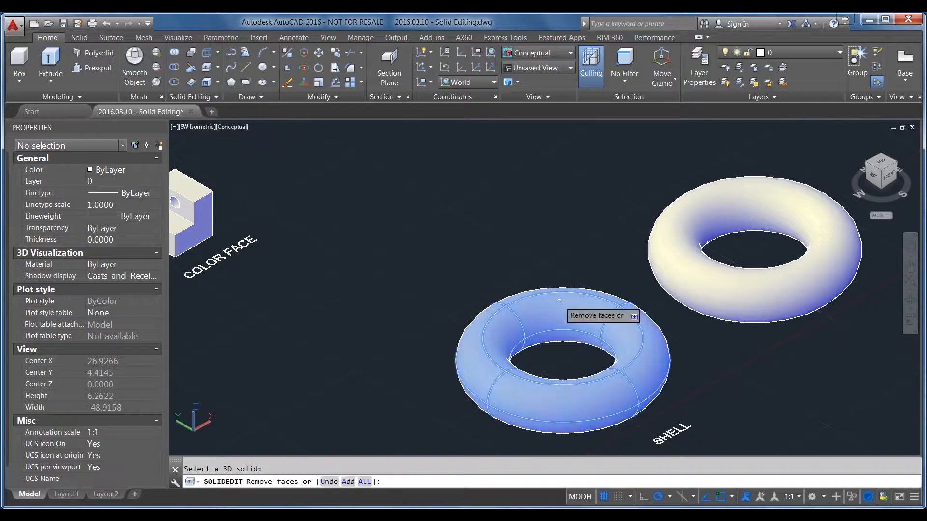
key("Return")
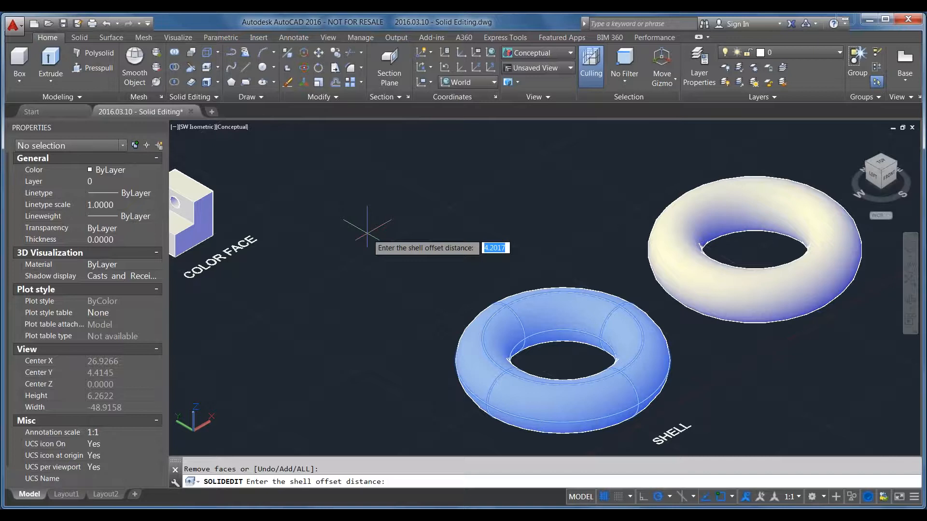
type(".0125")
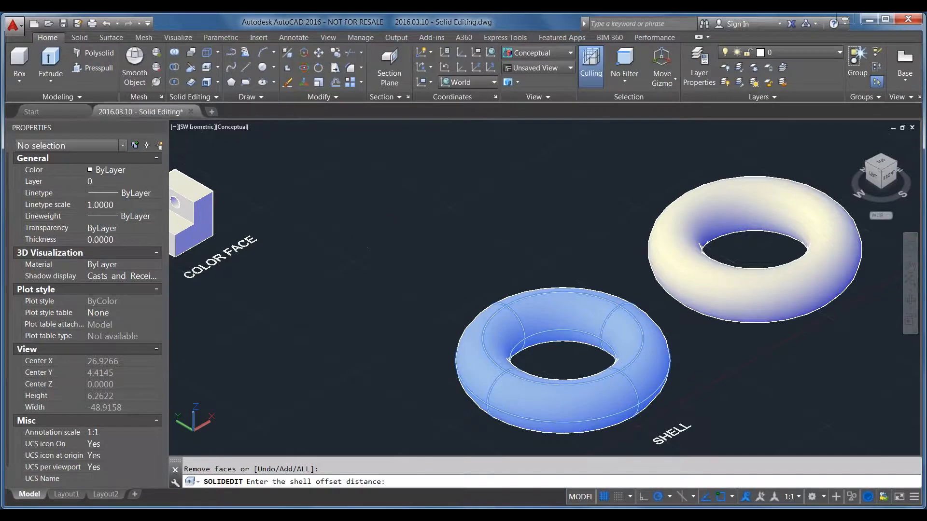
key("Return")
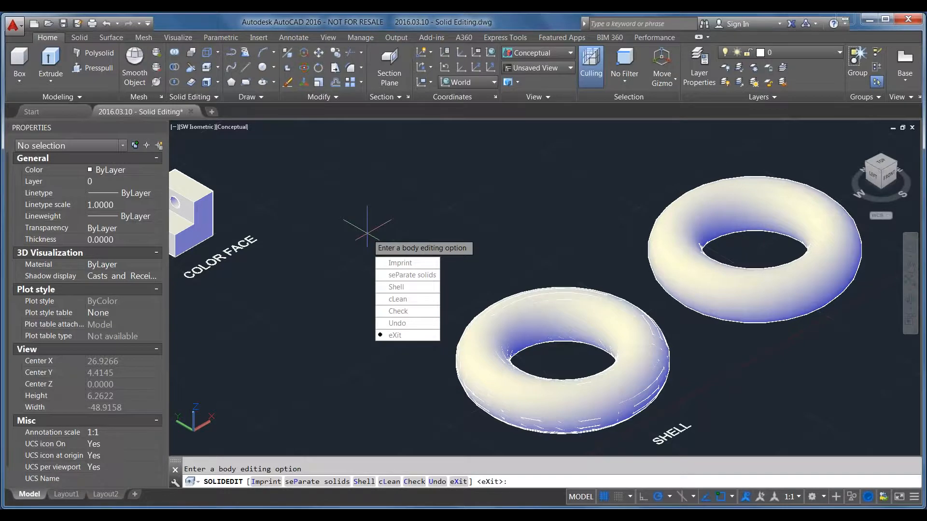
key("Return")
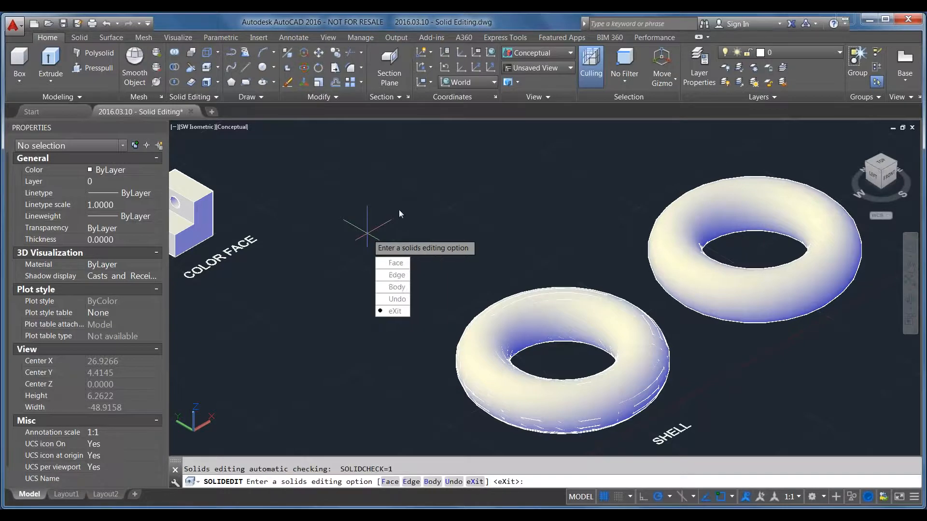
key("Return")
left_click(549, 419)
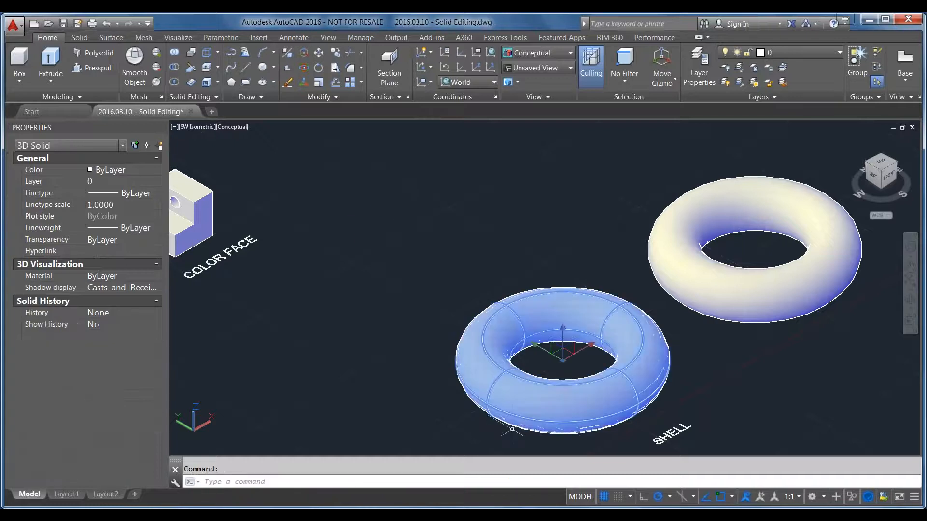
key("Escape")
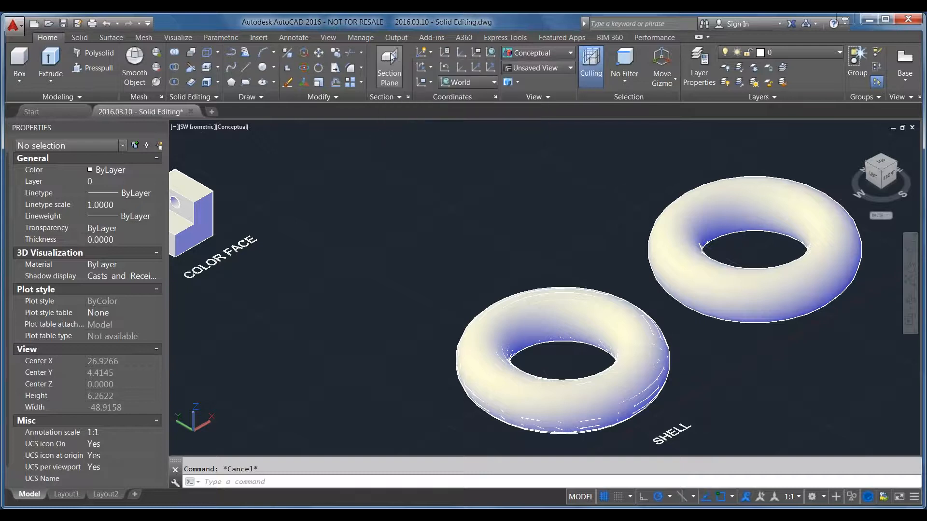
Place a section plane along the X direction cutting through both the shelled torus and its solid copy
left_click(463, 425)
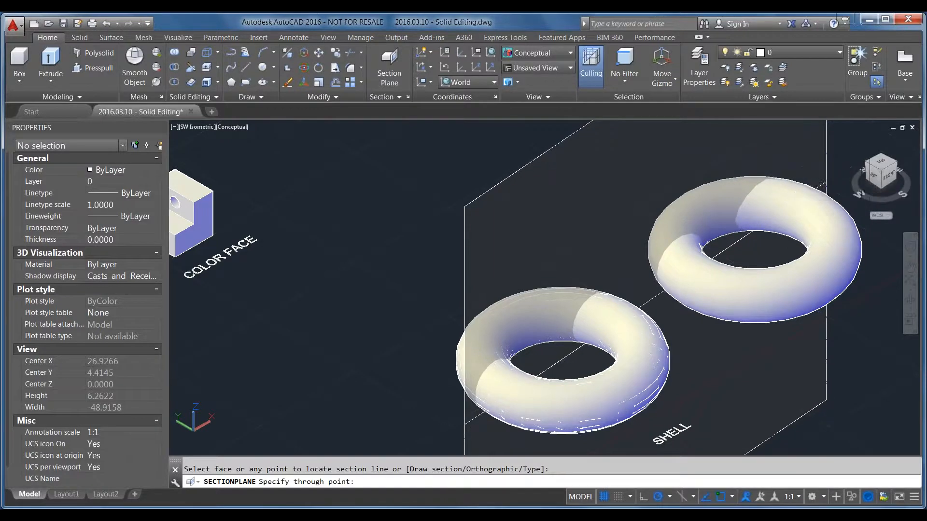
left_click(820, 186)
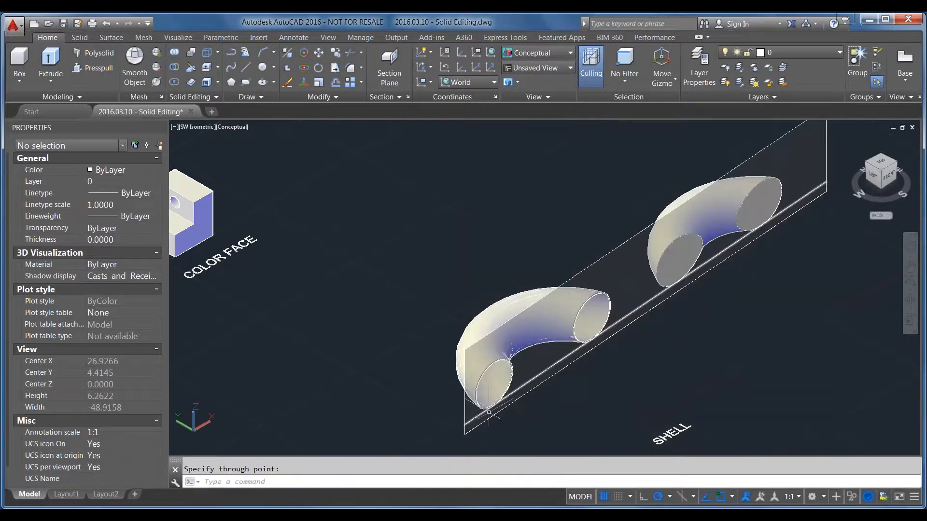
scroll(435, 266, "down", 2)
key("Escape")
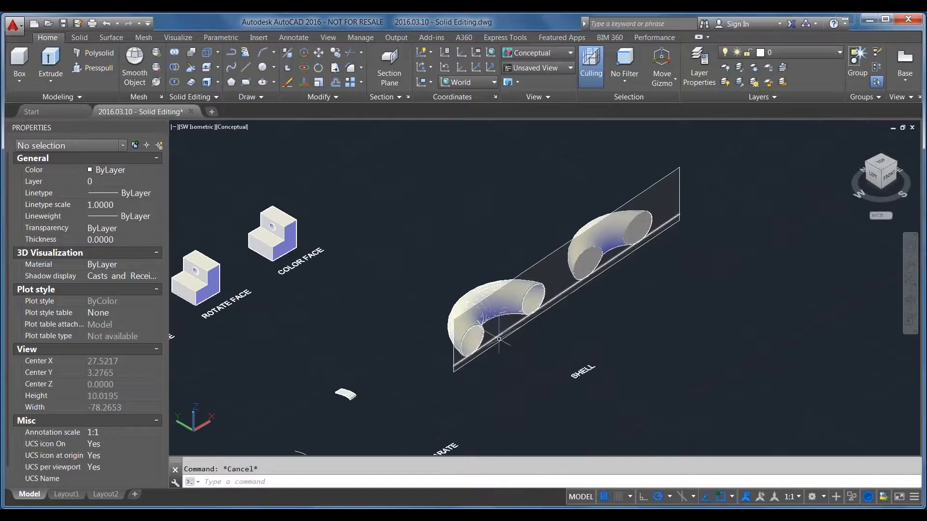
Show the two sectioned tori in the Front view and set the visual style to Hidden
left_click(889, 175)
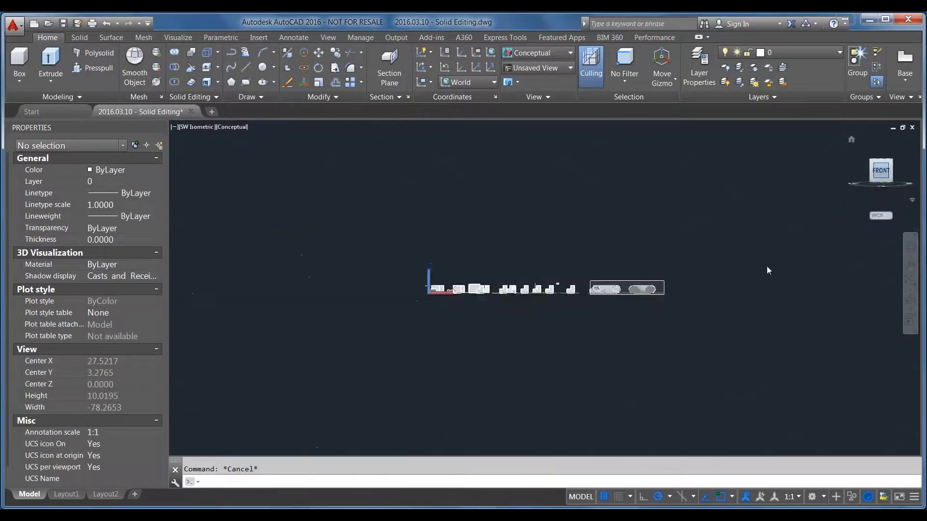
scroll(609, 290, "up", 6)
scroll(705, 337, "up", 2)
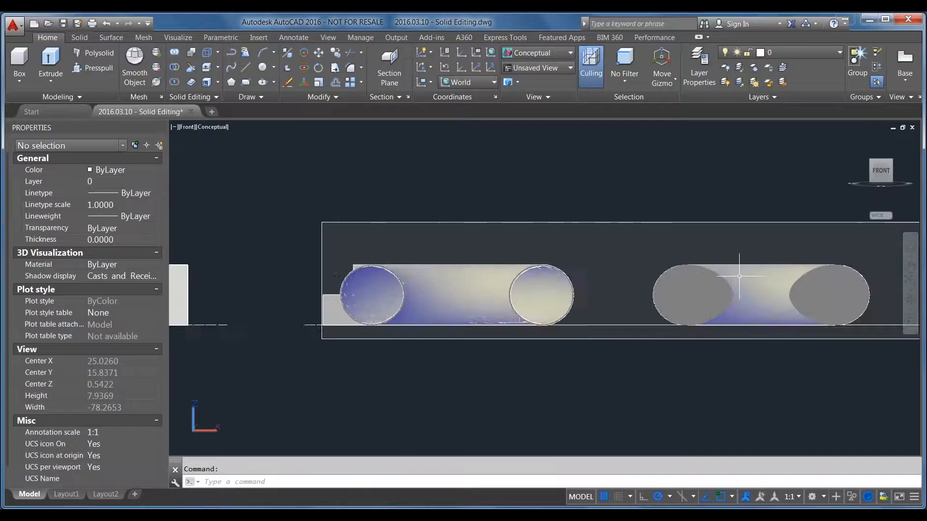
scroll(710, 338, "up", 1)
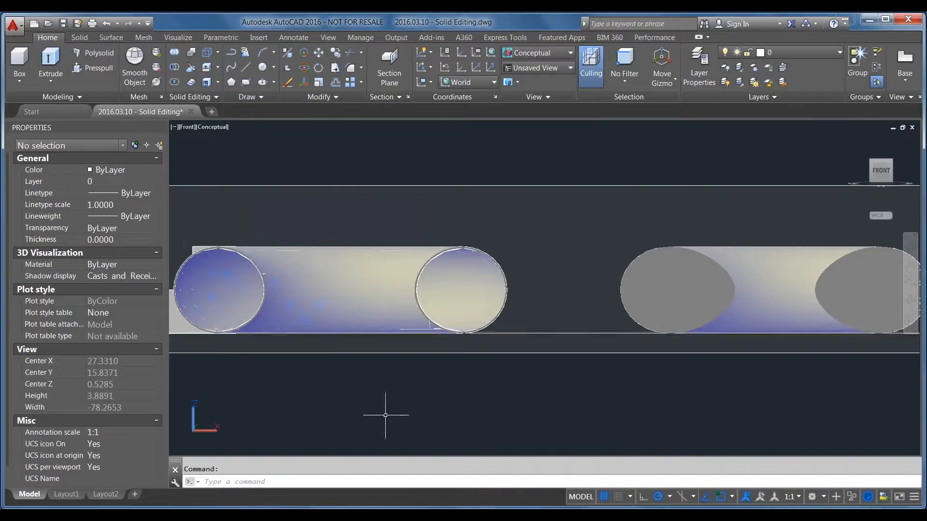
left_click(214, 127)
left_click(257, 177)
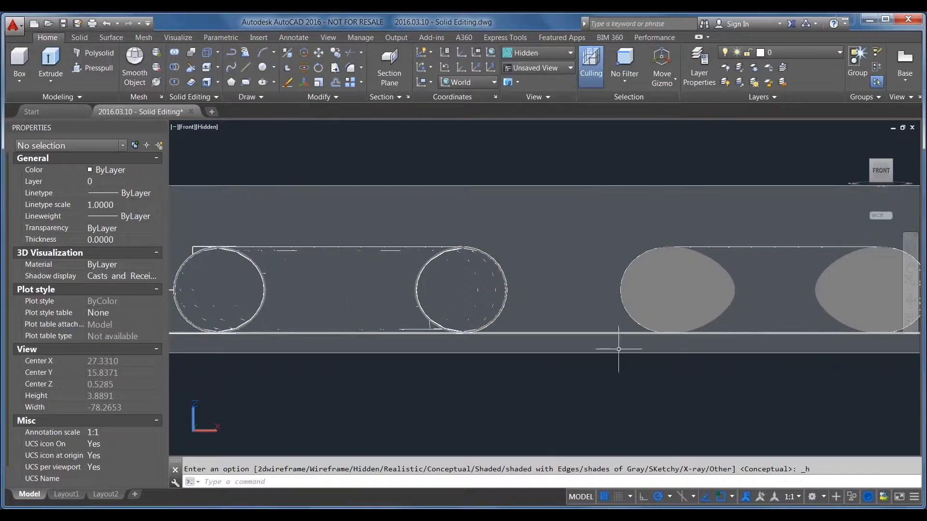
Return to the SW Isometric view and compare the cut ends of the shelled torus with those of the solid copy
left_click(871, 160)
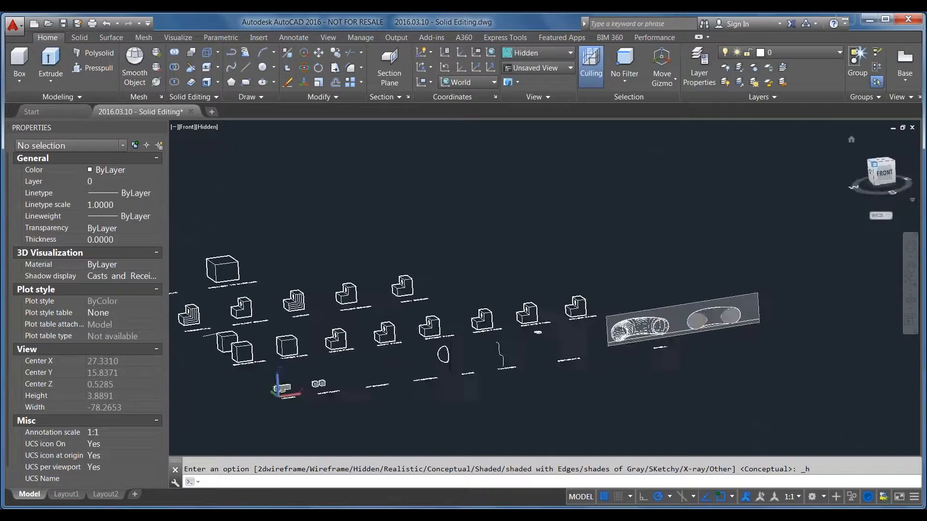
scroll(693, 293, "up", 10)
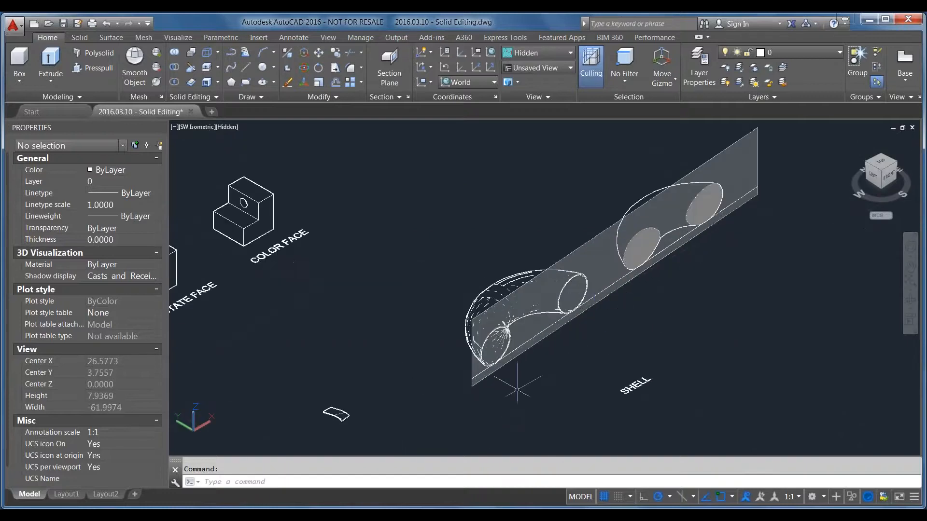
scroll(572, 271, "up", 5)
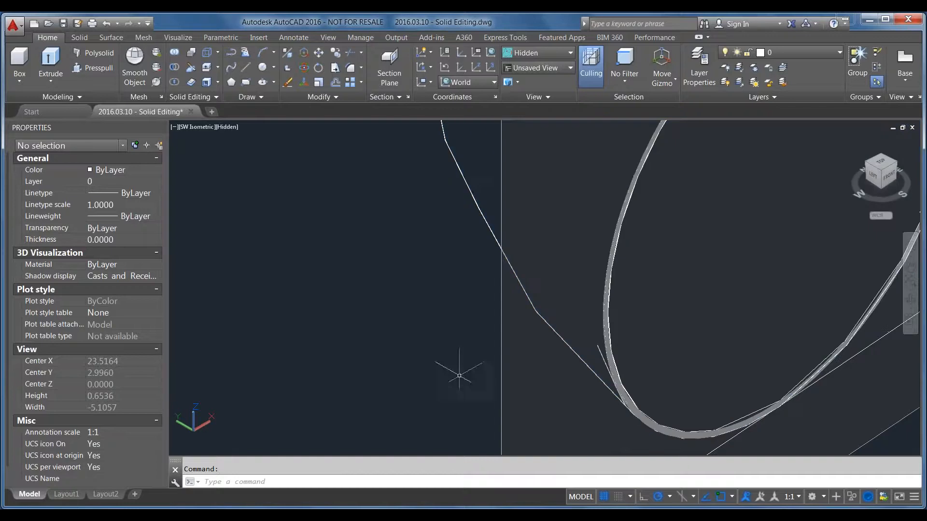
scroll(426, 383, "down", 2)
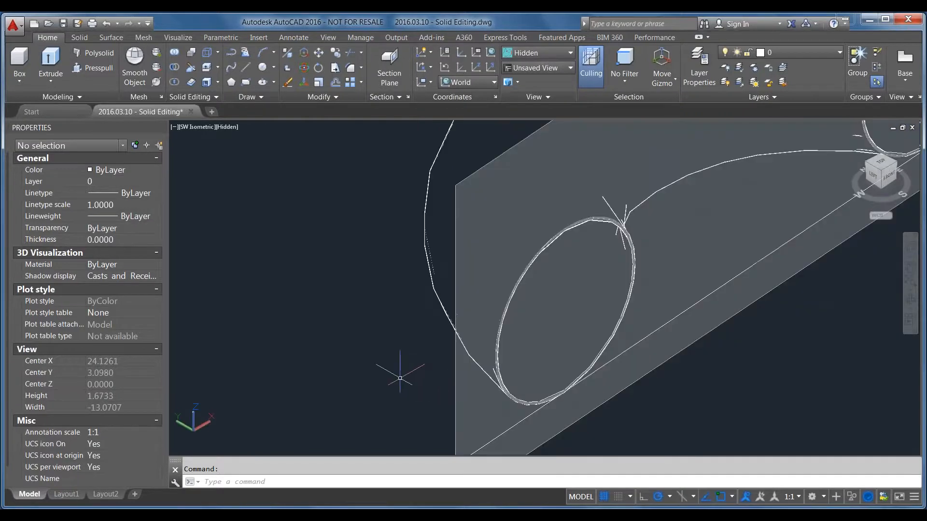
scroll(400, 378, "down", 3)
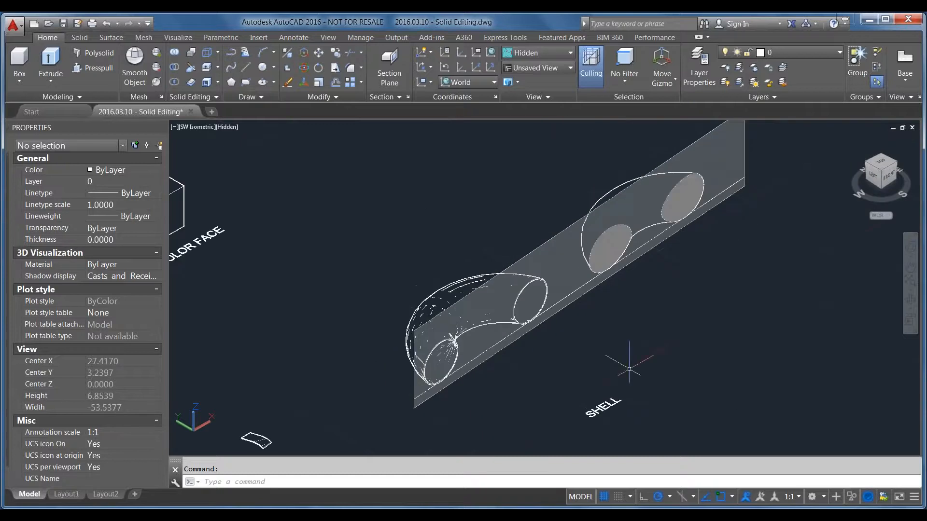
scroll(653, 258, "up", 2)
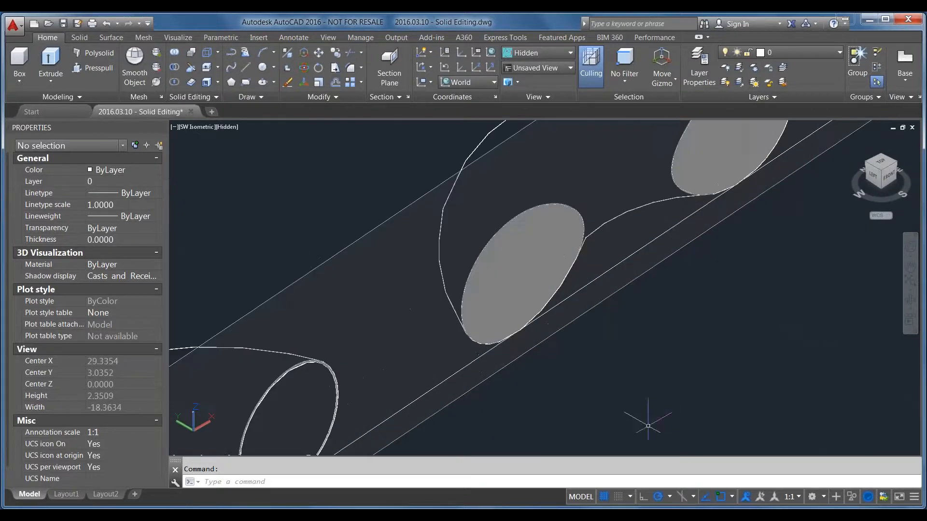
scroll(661, 290, "down", 1)
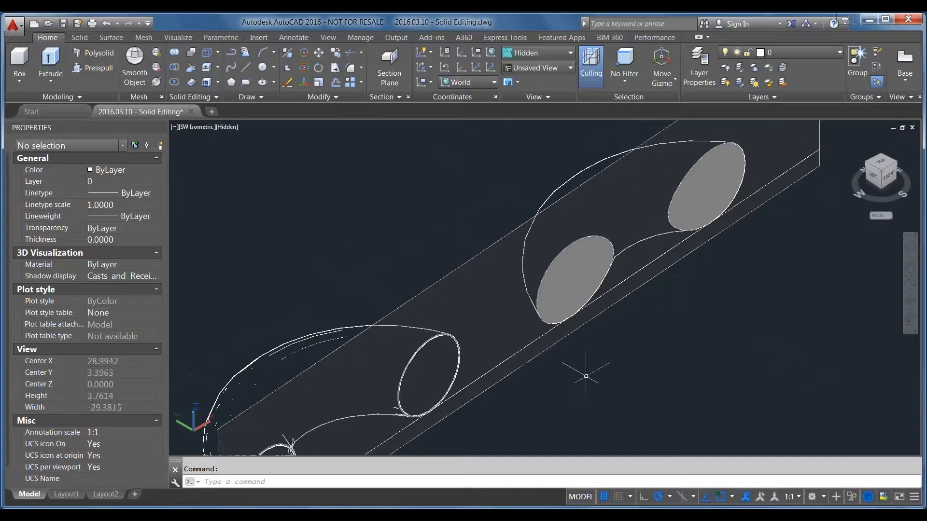
scroll(629, 296, "down", 1)
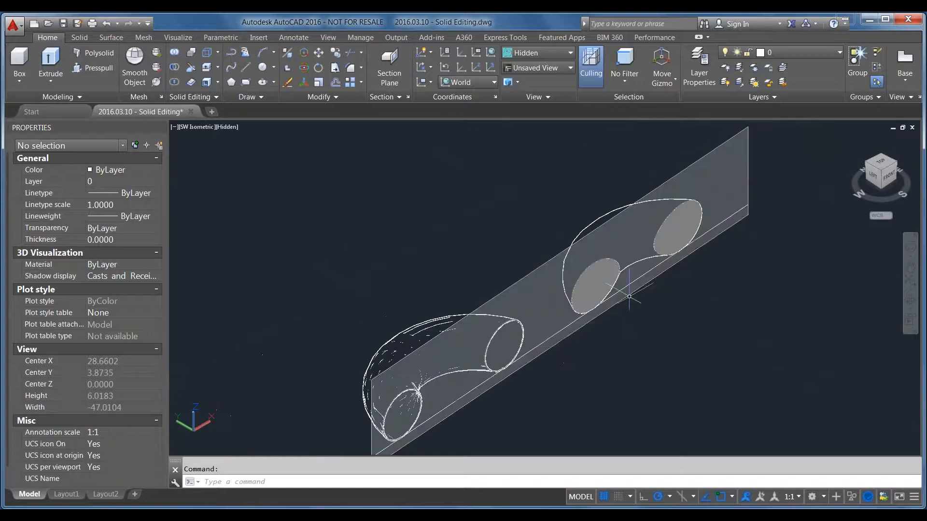
scroll(629, 295, "up", 2)
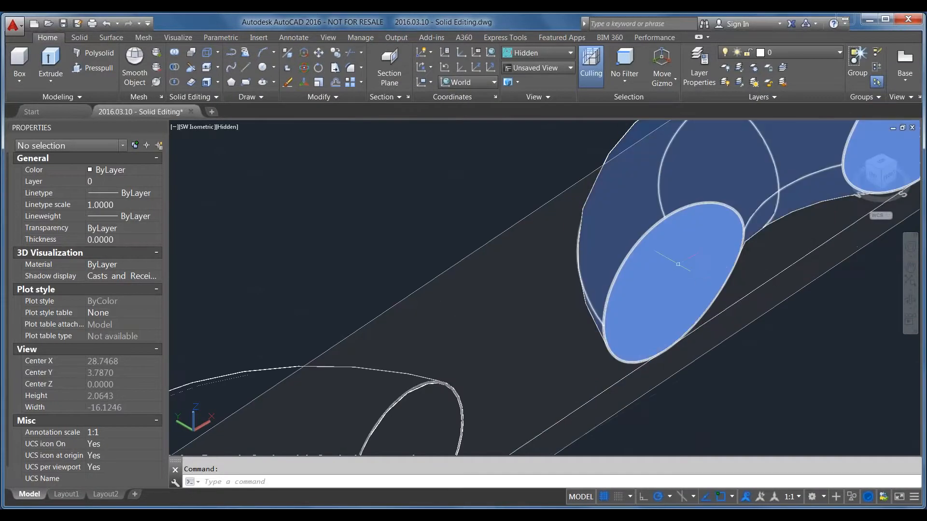
scroll(690, 271, "down", 3)
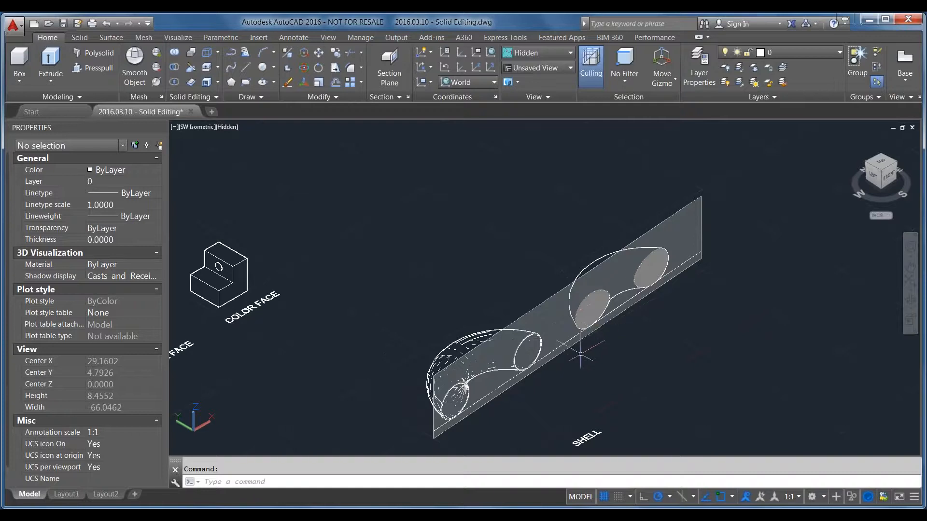
left_click(568, 341)
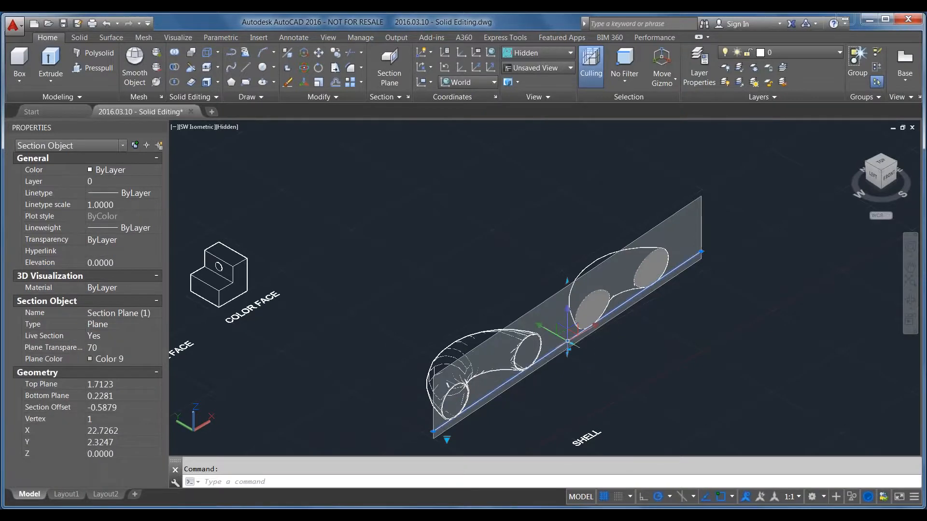
key("Escape")
Delete the section plane running through the two tori
scroll(726, 331, "down", 6)
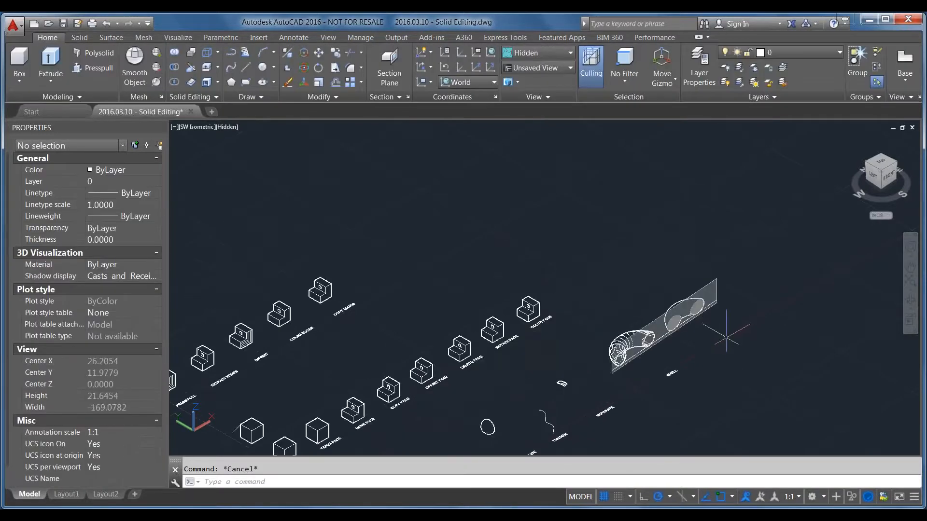
scroll(555, 410, "up", 2)
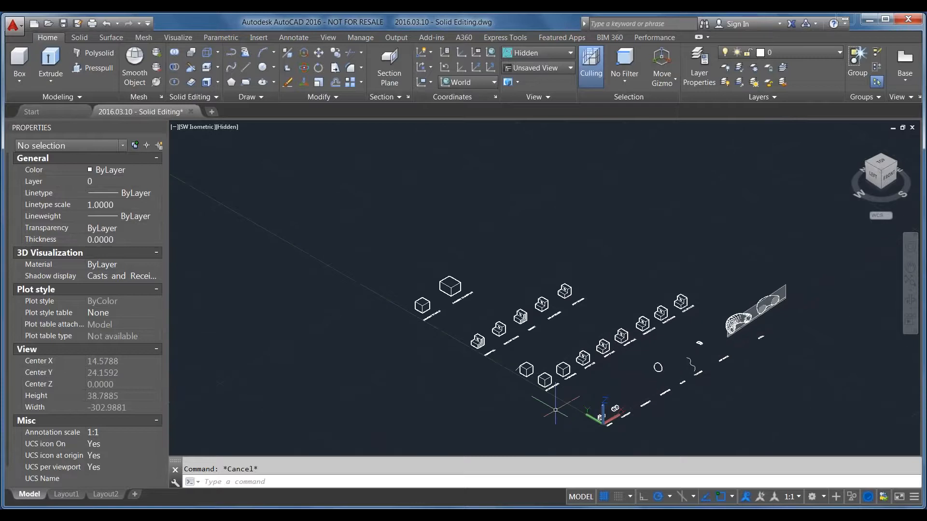
scroll(709, 390, "up", 4)
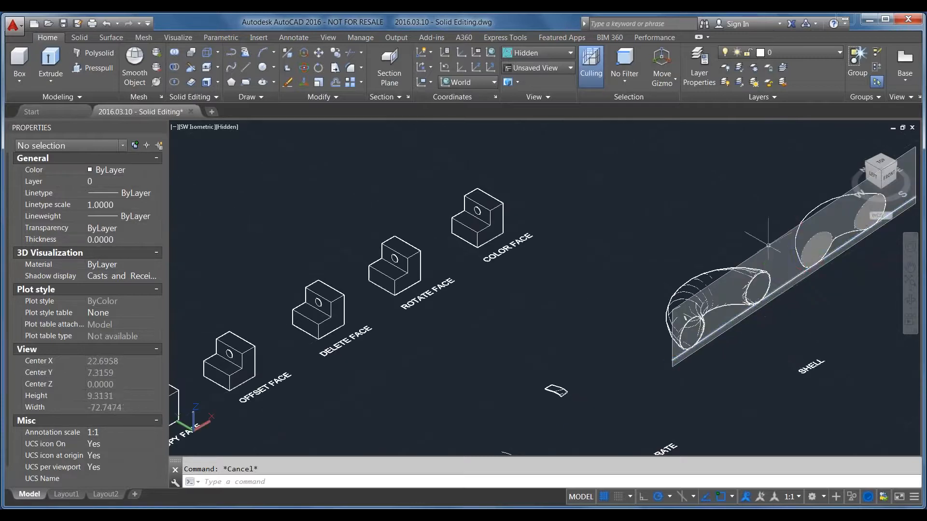
left_click(768, 245)
key("Delete")
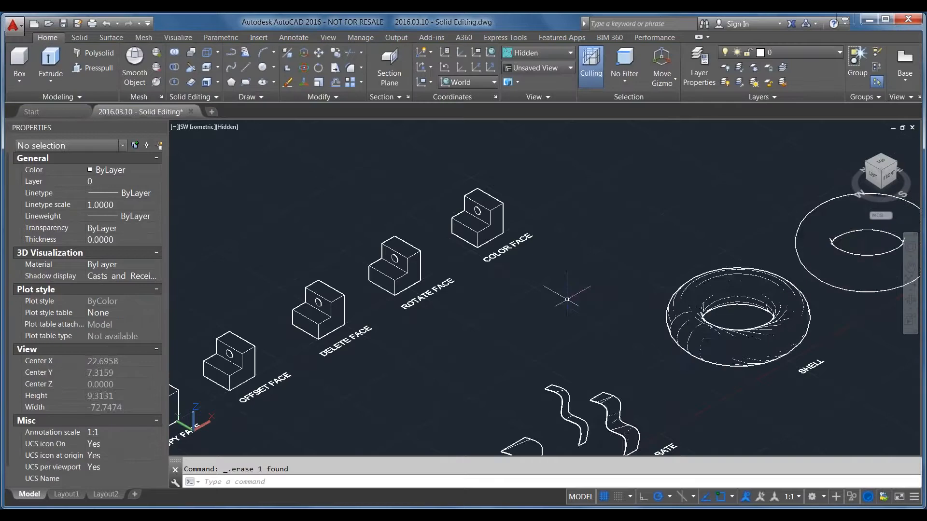
Look over the rows of face-editing and edge-editing samples and inspect the unlinked cube labelled EXTRUDE FACE
scroll(567, 299, "down", 5)
scroll(623, 396, "up", 4)
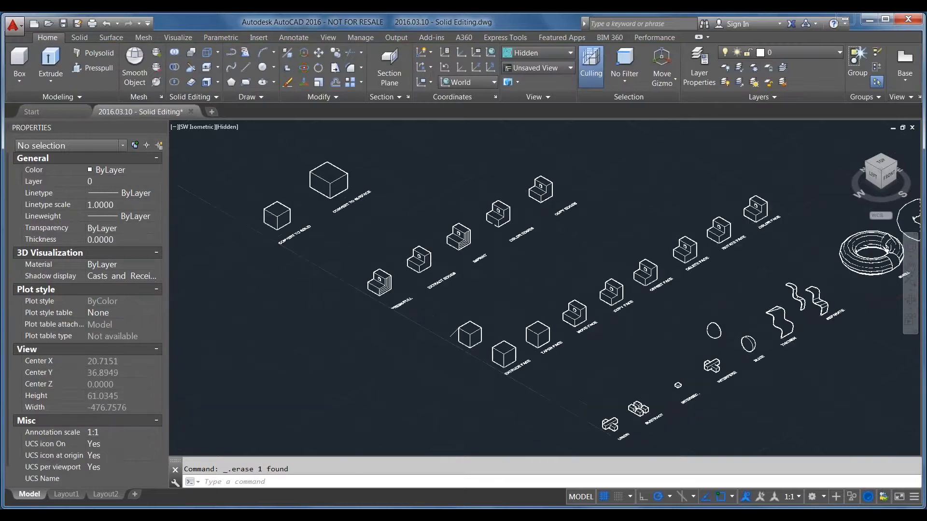
scroll(480, 336, "up", 5)
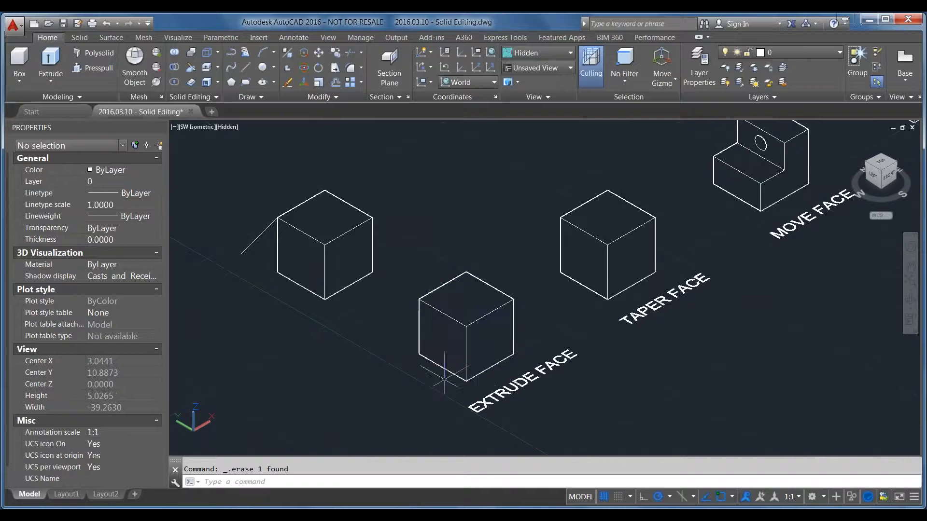
scroll(428, 371, "down", 2)
scroll(425, 377, "up", 1)
scroll(420, 386, "down", 3)
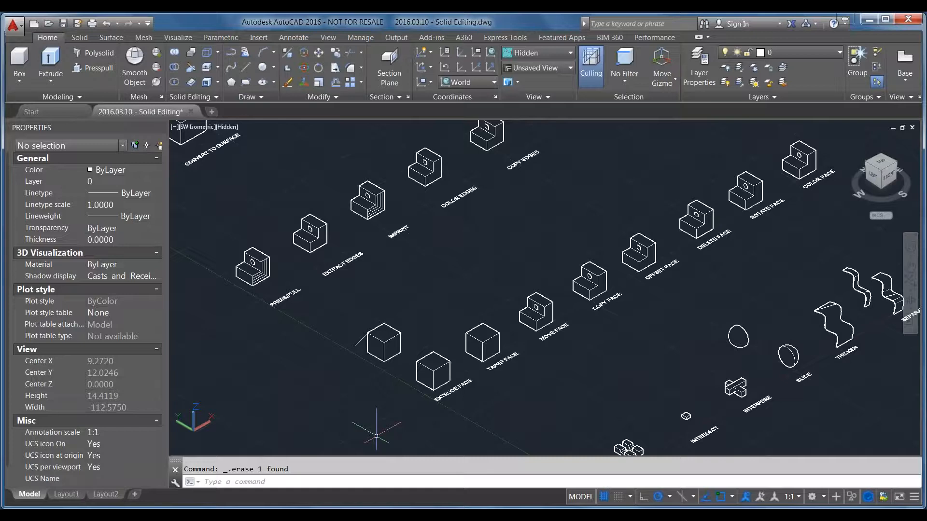
scroll(432, 391, "up", 5)
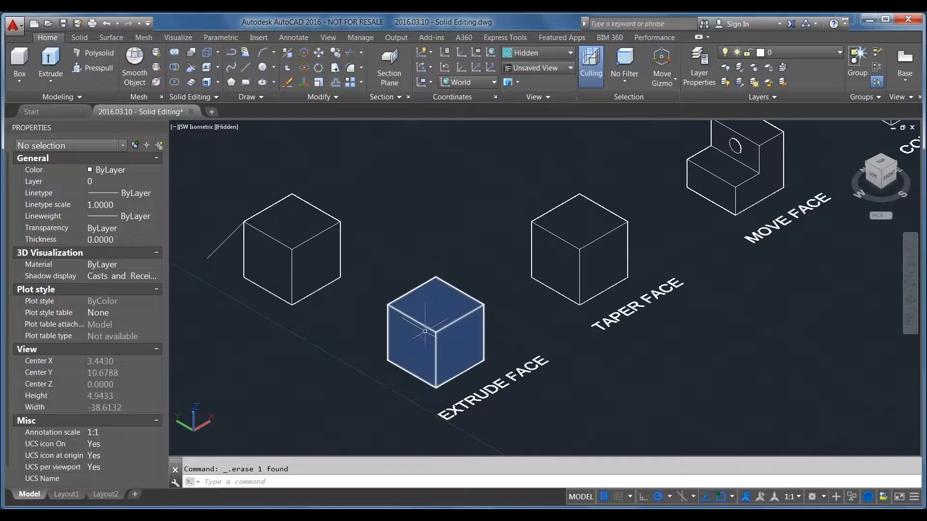
left_click(403, 338)
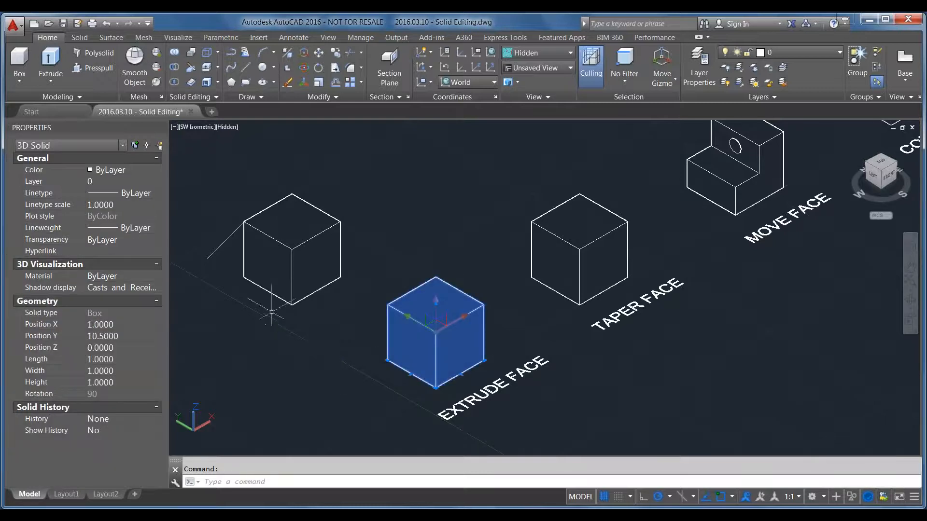
key("Escape")
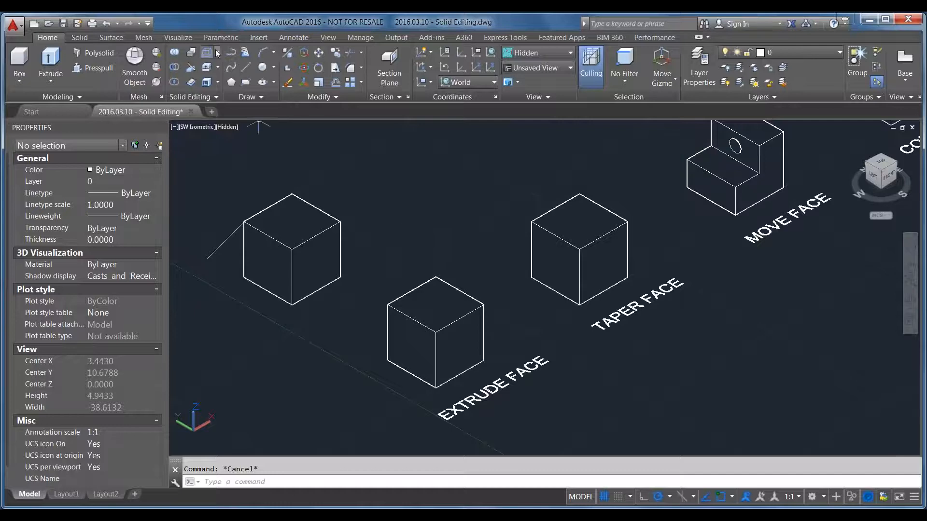
left_click(219, 67)
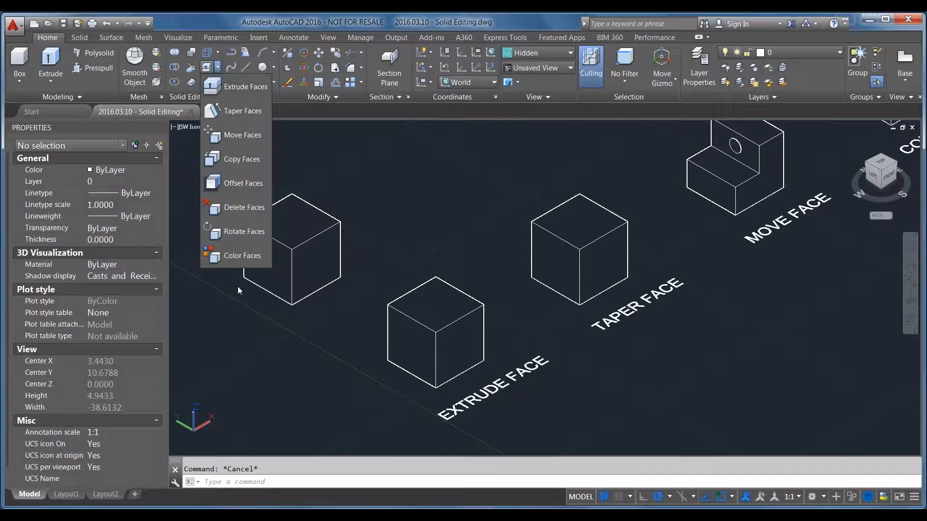
left_click(234, 89)
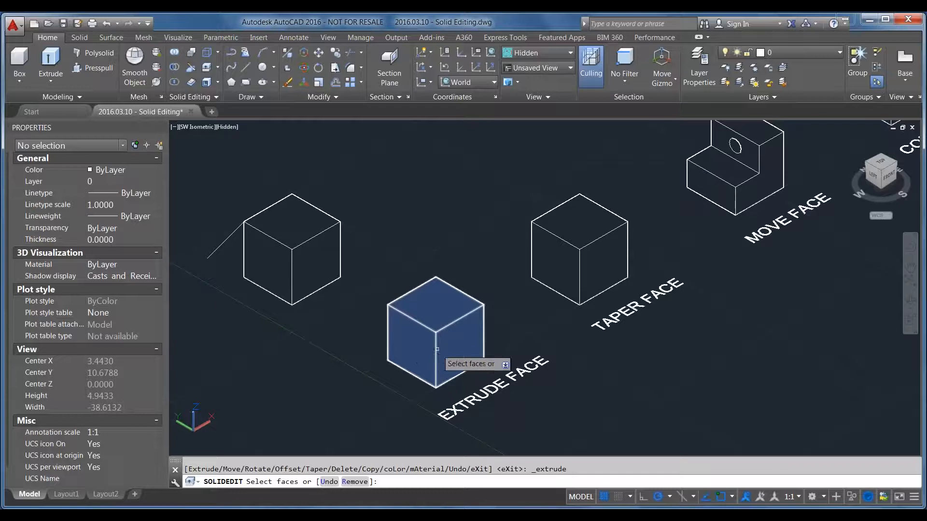
left_click(411, 350)
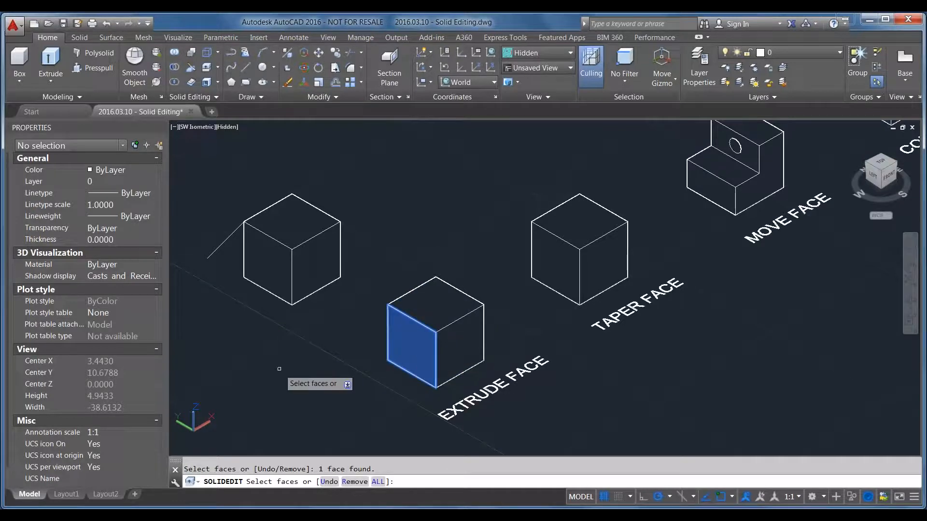
key("Escape")
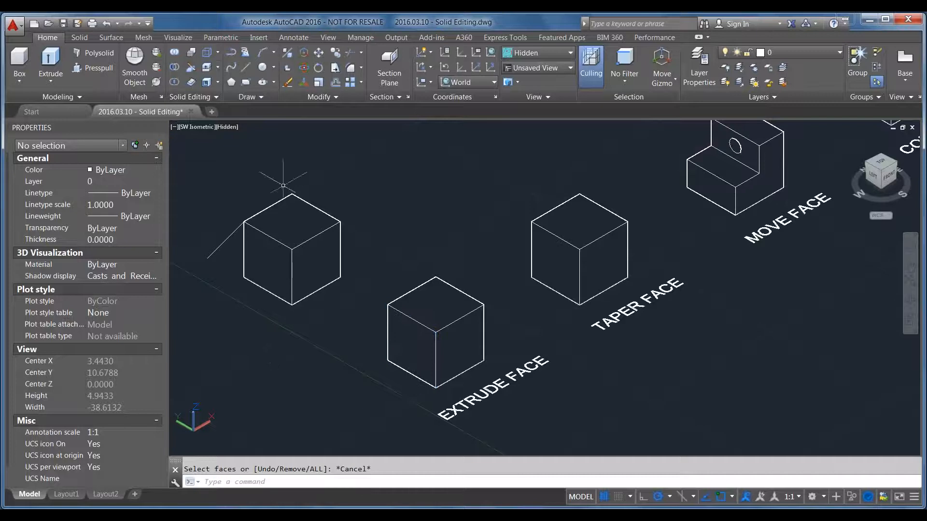
Try extruding the left face of the EXTRUDE FACE cube by 2 with a taper angle of 0, and undo the extrusion
left_click(207, 68)
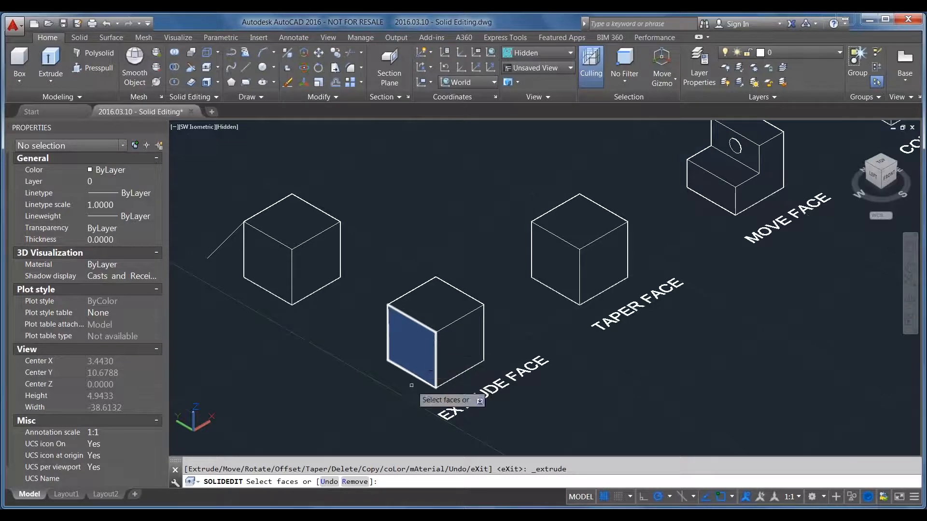
left_click(417, 338)
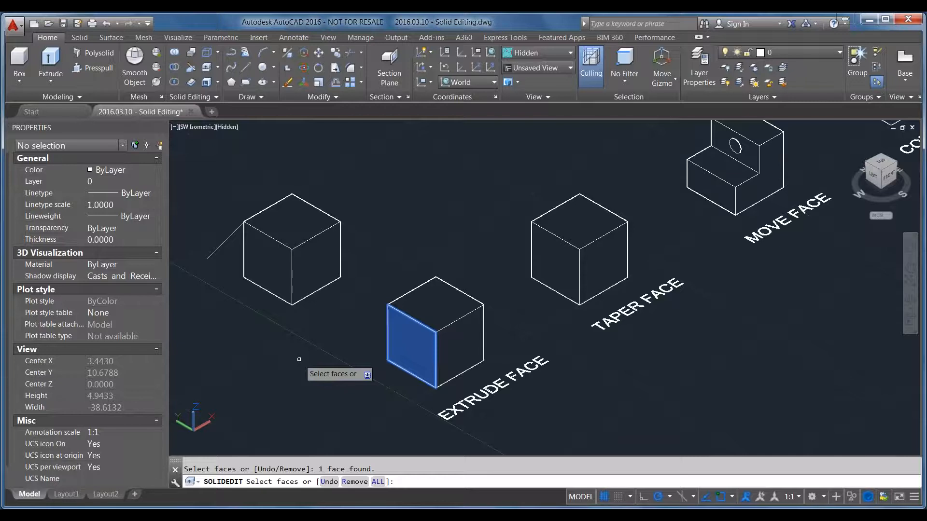
key("Return")
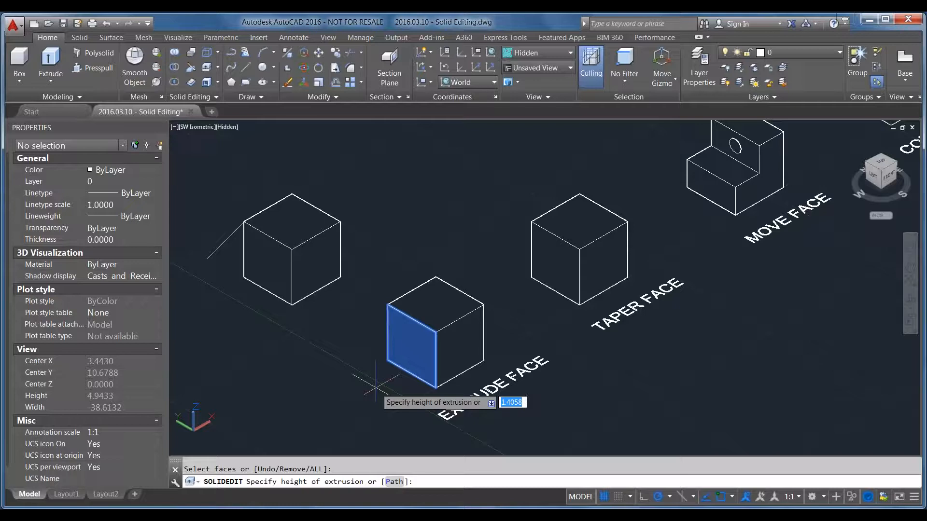
type("2")
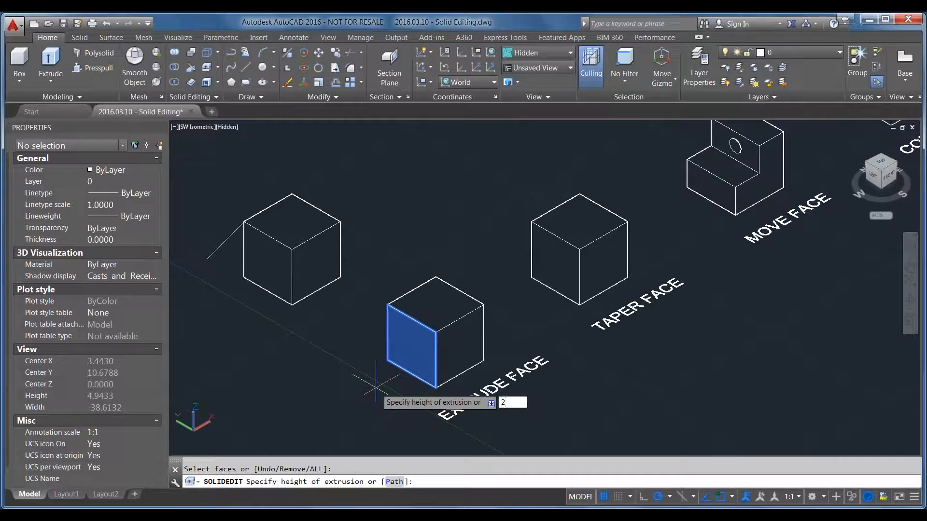
key("Return")
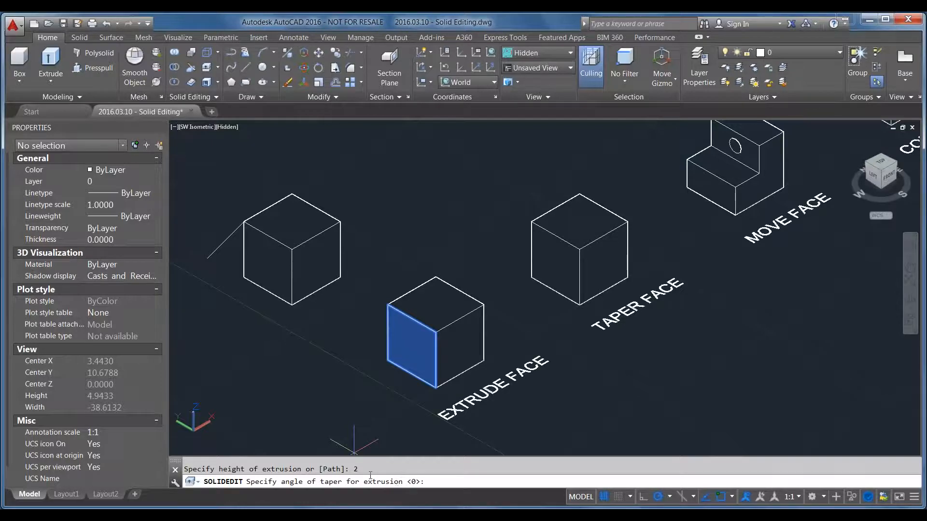
key("Return")
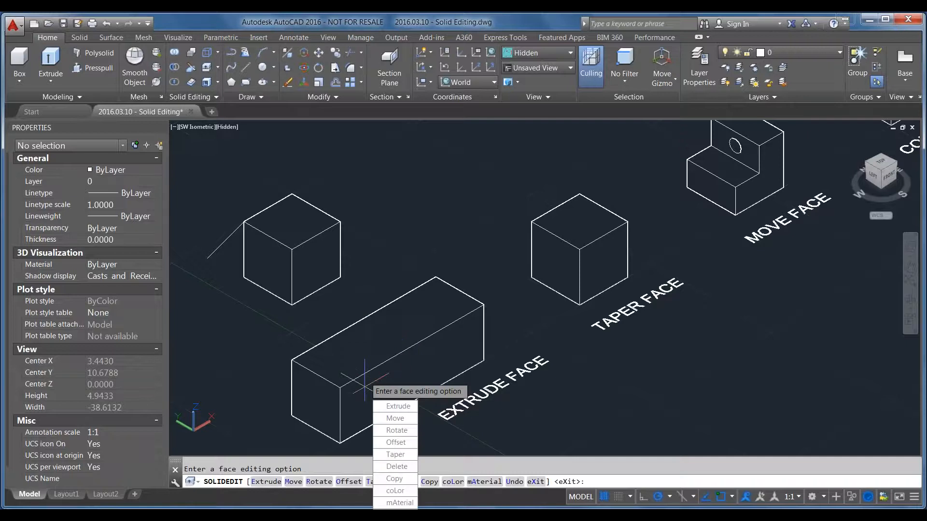
key("Return")
key("Return")
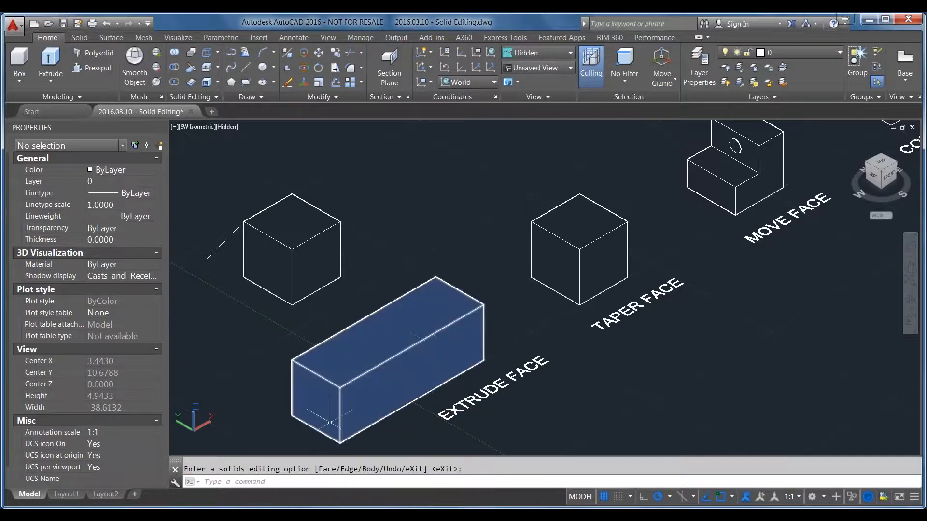
key("ctrl+z")
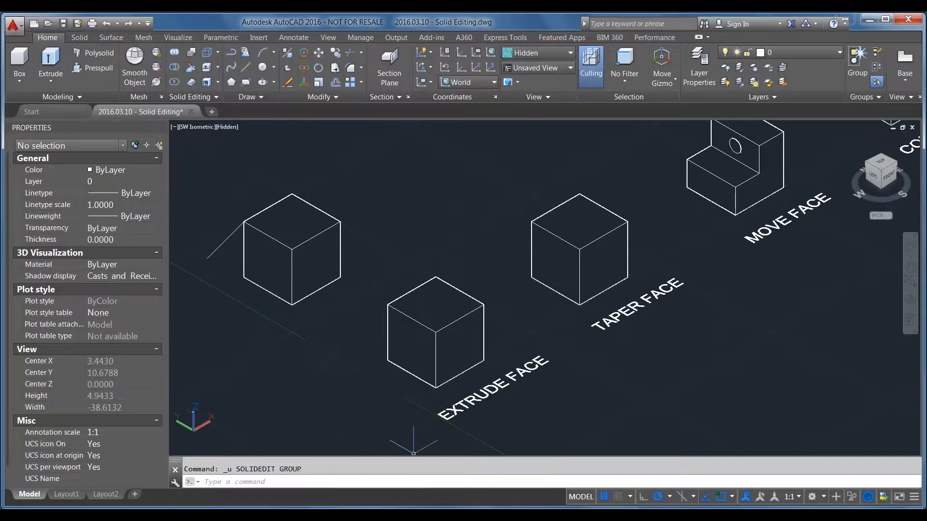
Extrude the left face of the EXTRUDE FACE cube by 2 with a taper angle of 15 degrees
left_click(205, 68)
left_click(402, 337)
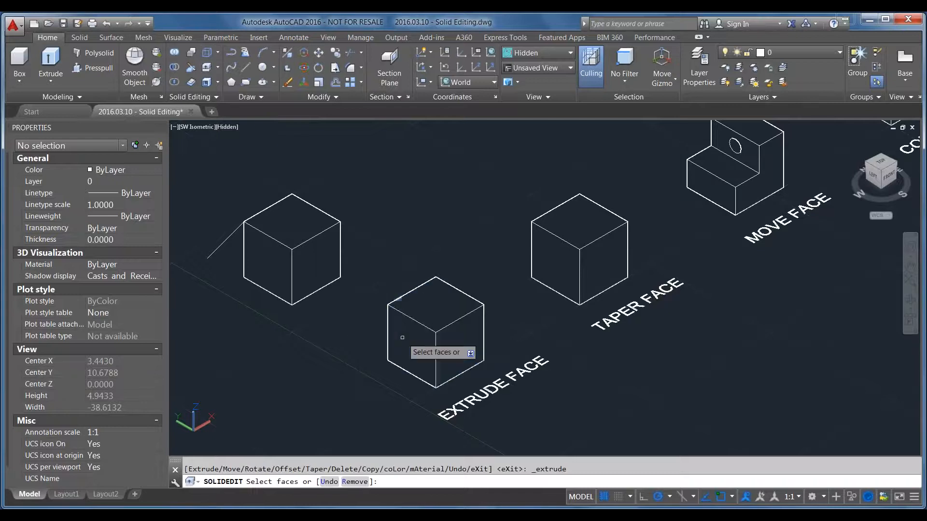
left_click(402, 338)
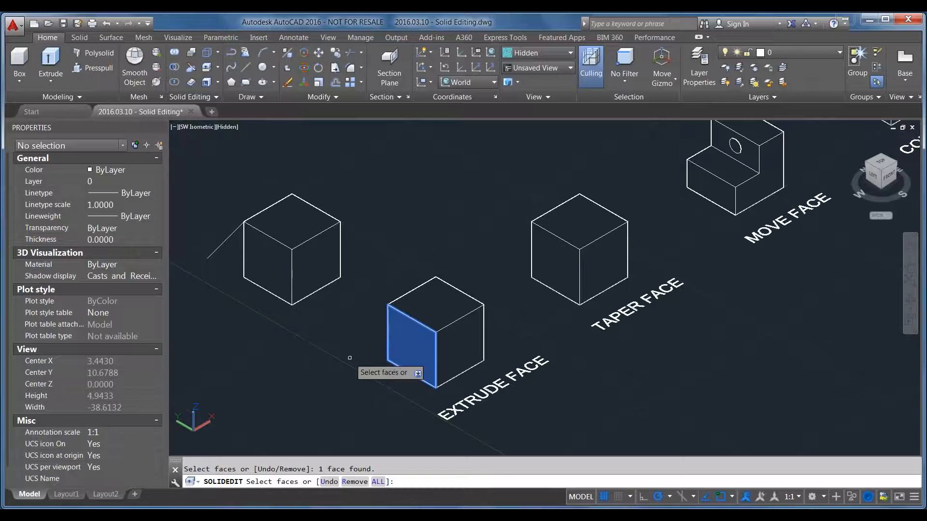
key("Return")
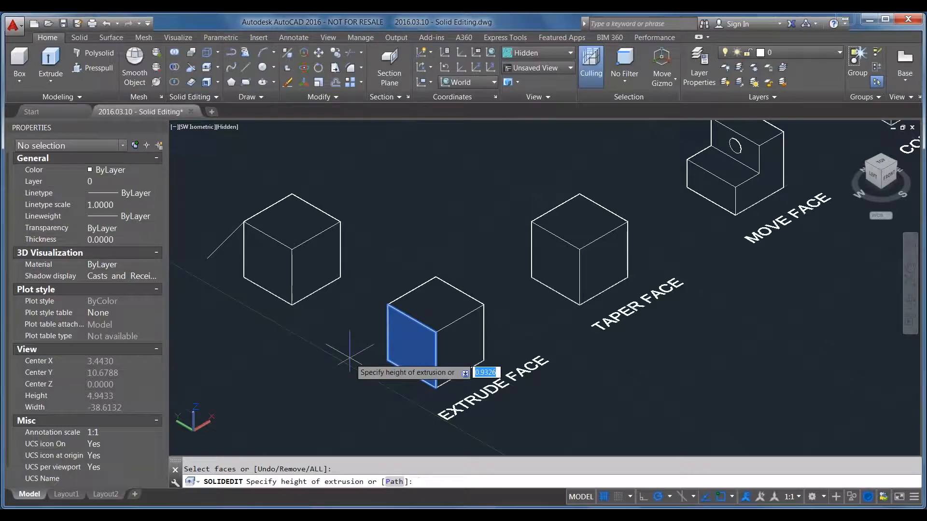
type("2")
key("Return")
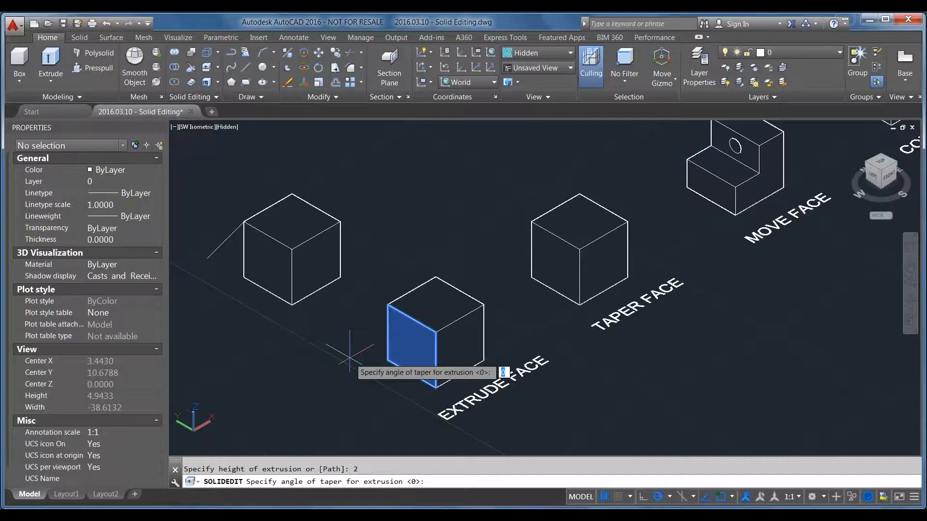
type("15")
key("Return")
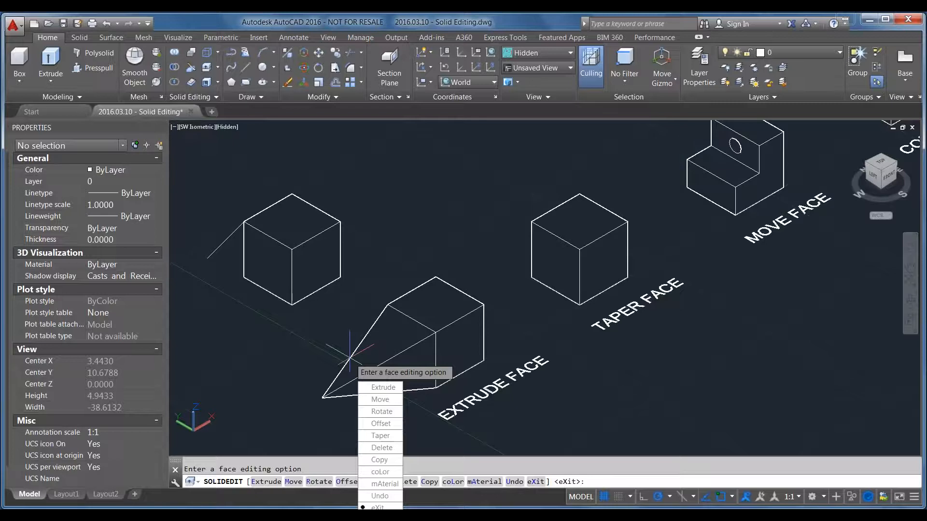
key("Return")
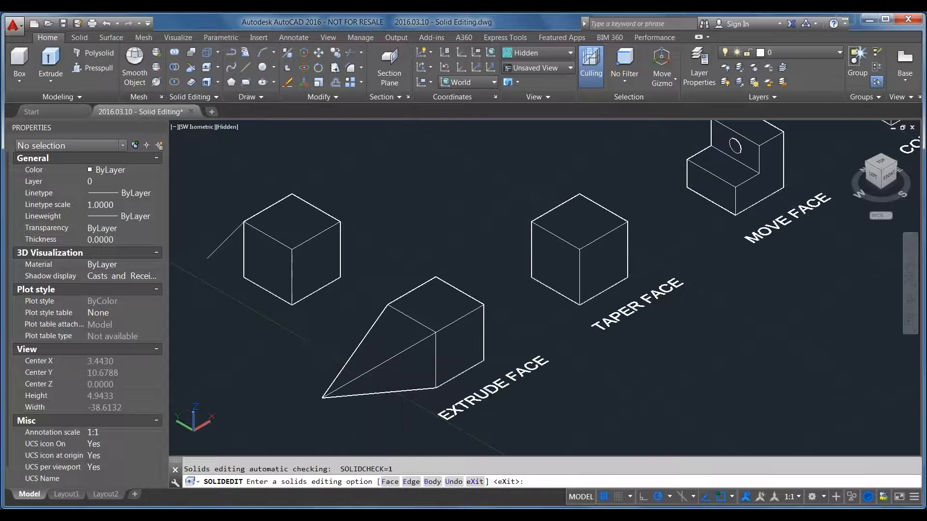
key("Return")
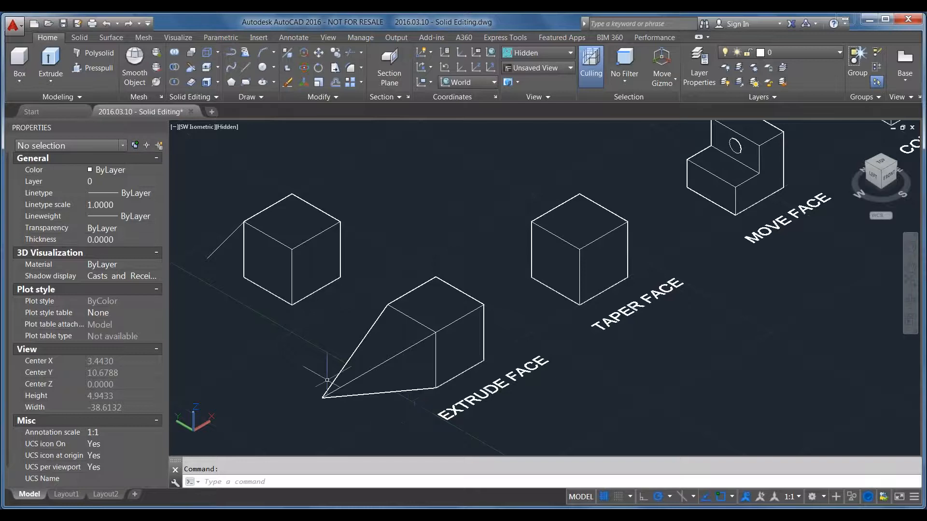
Extrude the left face of the cube with the attached line, using the Path option and that slanted line as the path
mouse_move(431, 363)
left_click(208, 67)
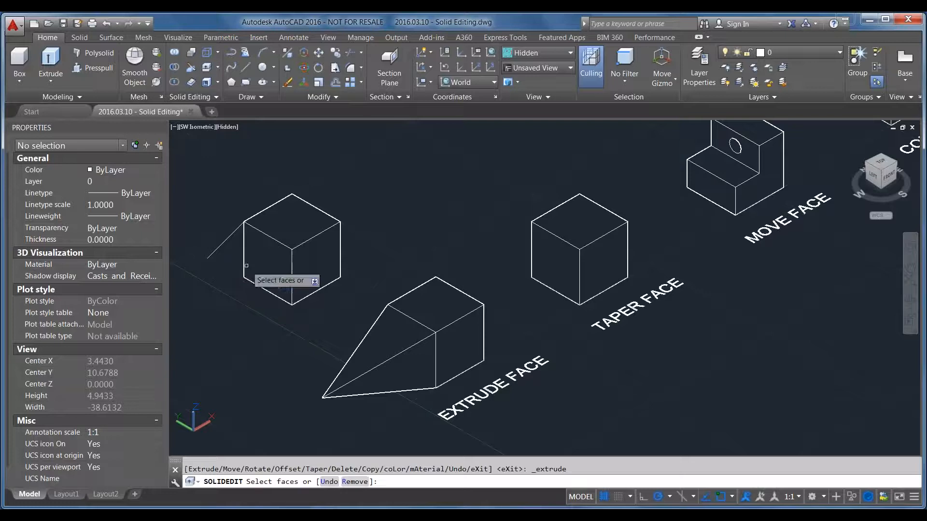
left_click(269, 252)
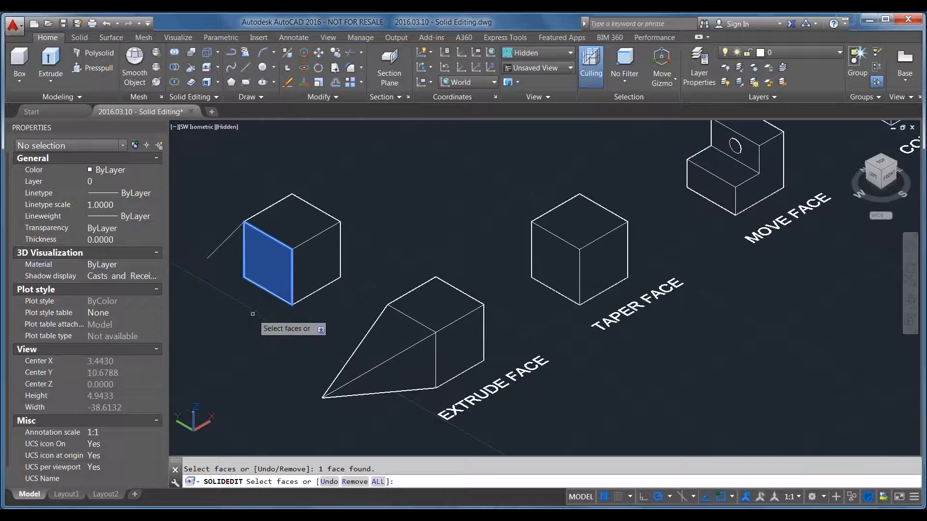
key("Return")
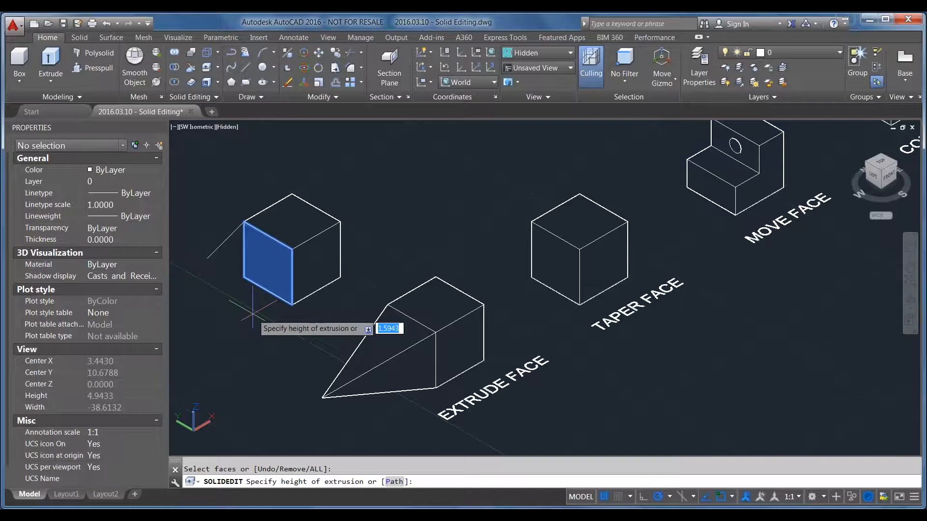
left_click(393, 481)
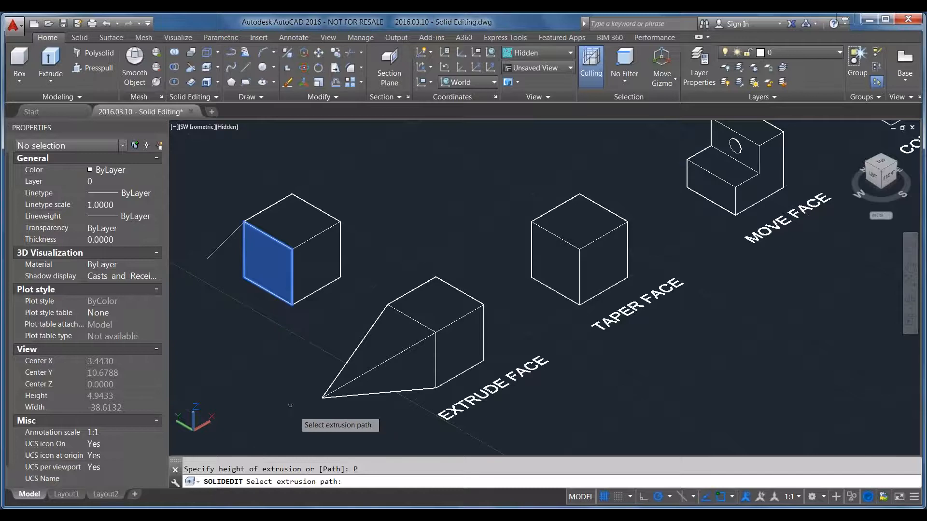
left_click(221, 245)
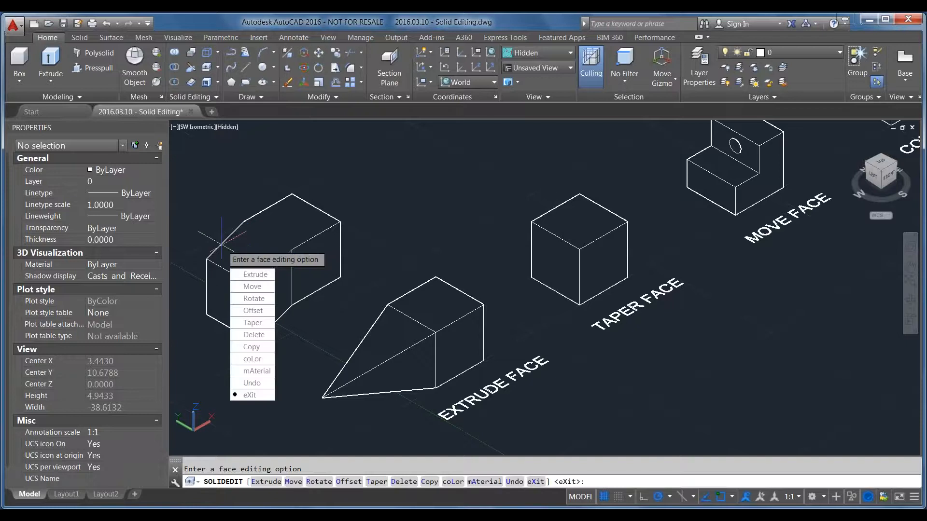
key("Return")
key("Return")
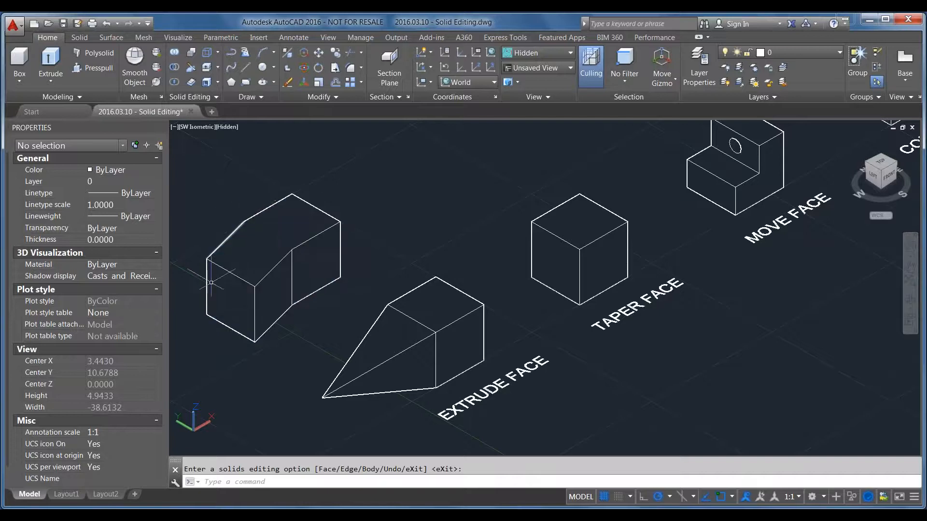
Start the Taper Faces operation and select the left face of the cube labelled TAPER FACE
middle_click_drag(210, 206, 311, 227)
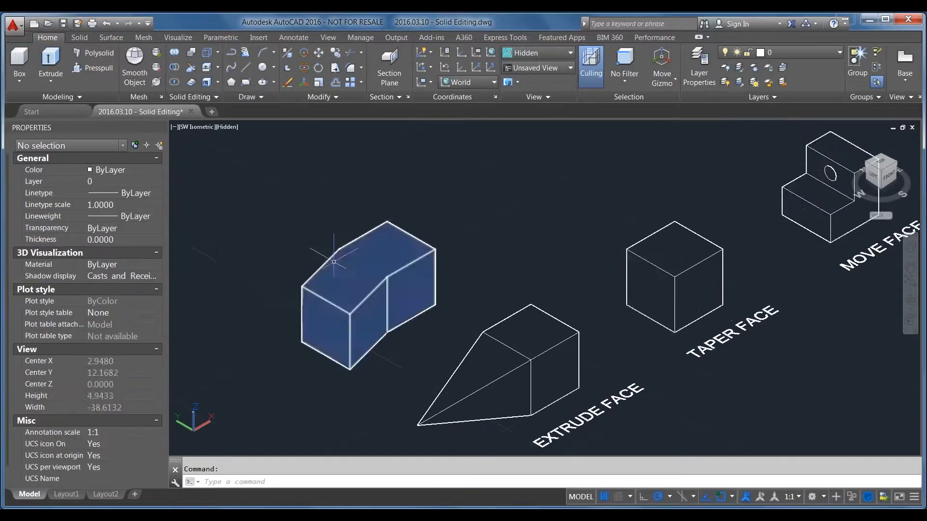
scroll(354, 236, "up", 5)
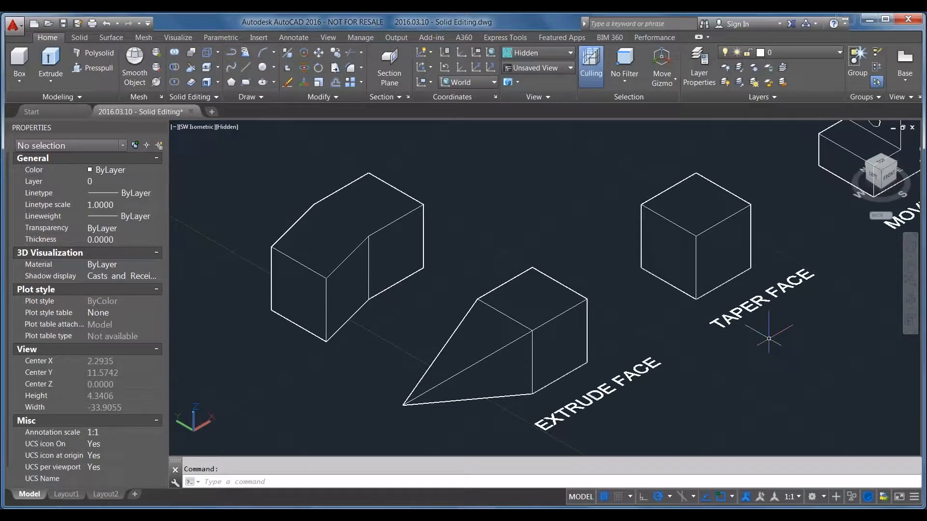
middle_click_drag(771, 347, 486, 391)
scroll(414, 297, "up", 2)
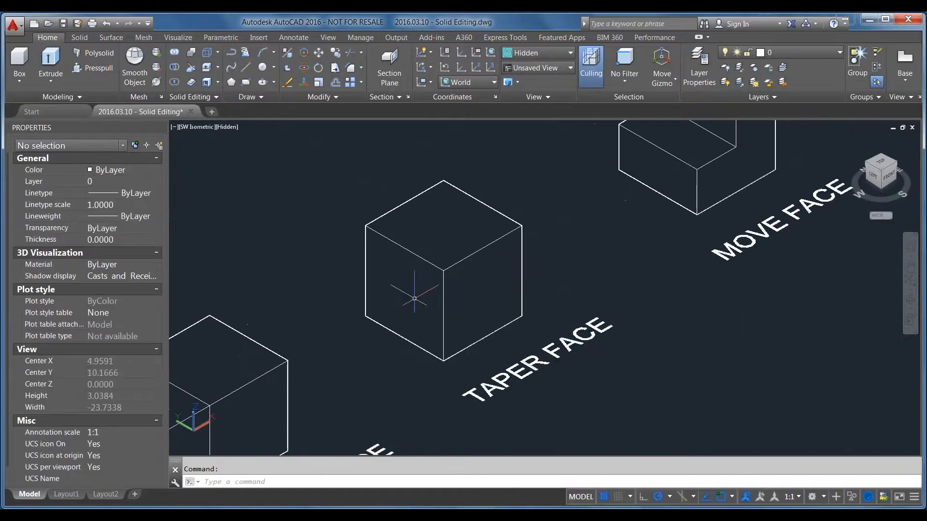
left_click(215, 68)
left_click(230, 110)
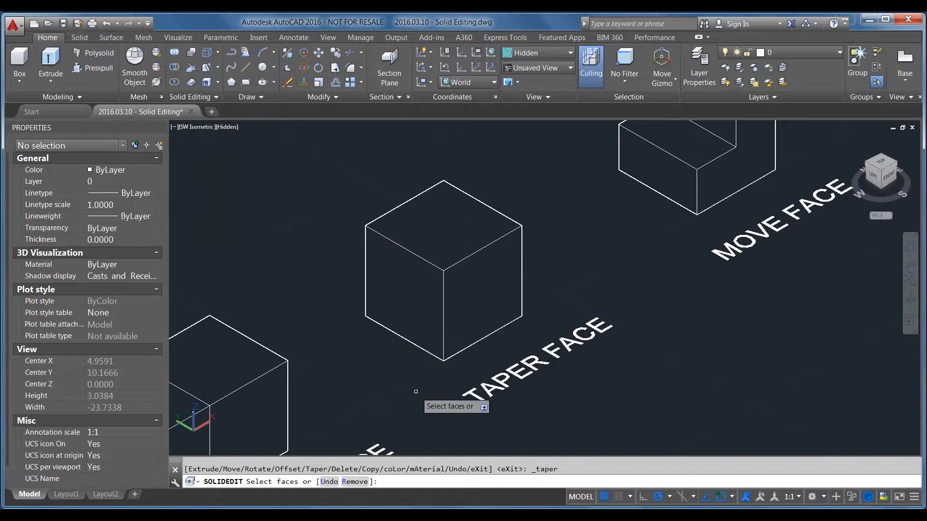
left_click(397, 287)
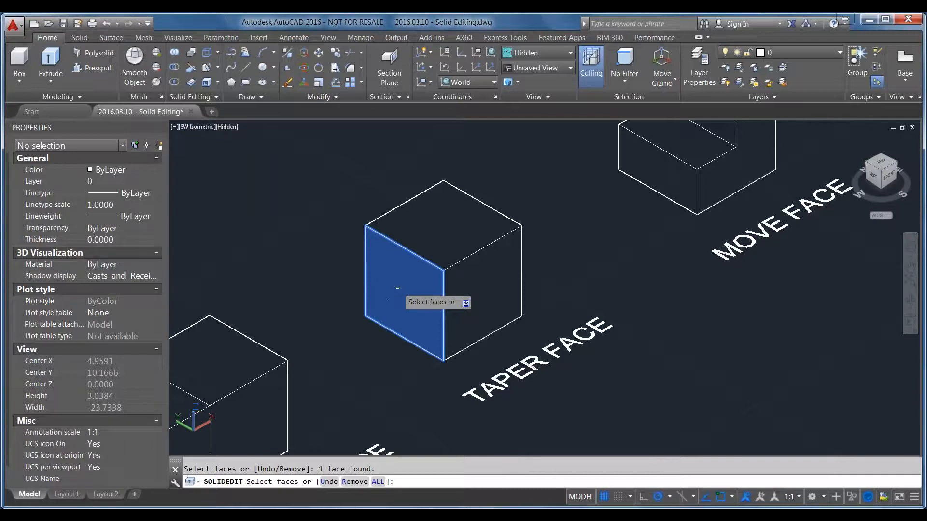
key("Return")
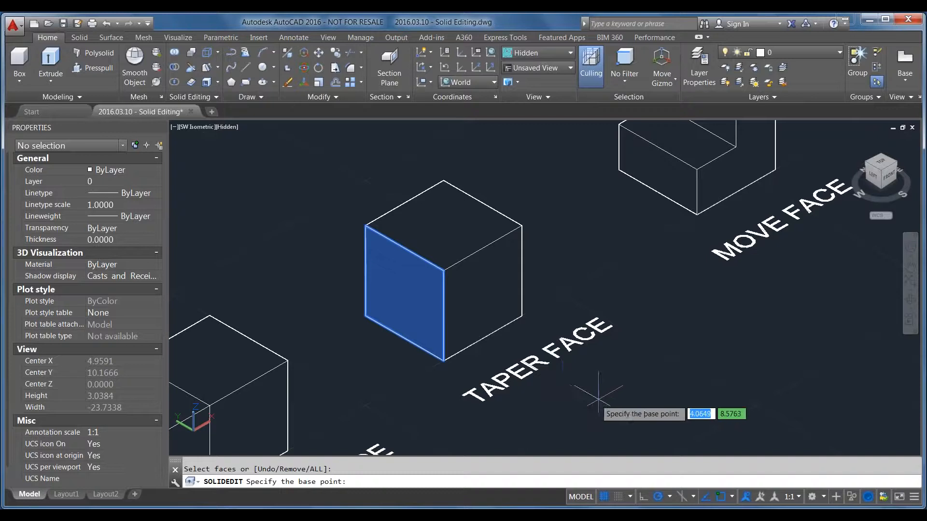
Add the 3D Object Snap control to the status bar, turn it on and enable the Midpoint on edge snap
left_click(915, 497)
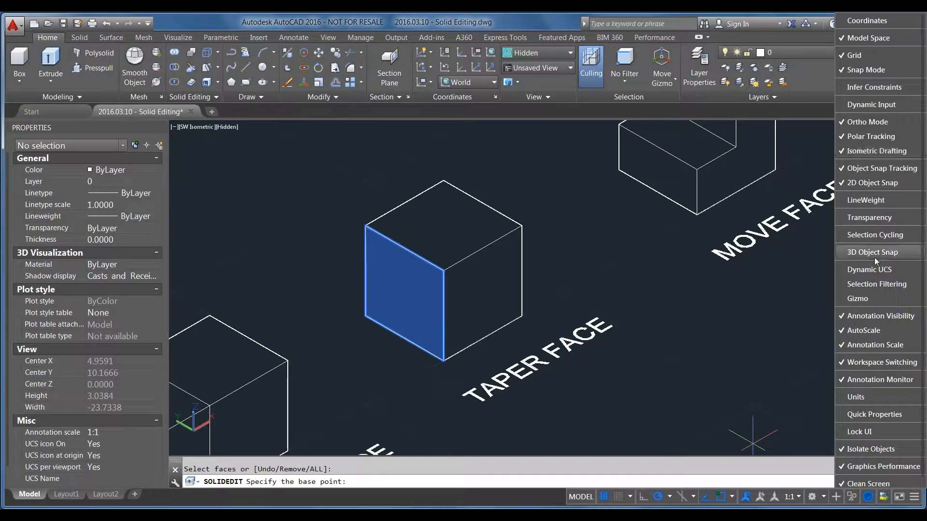
left_click(860, 253)
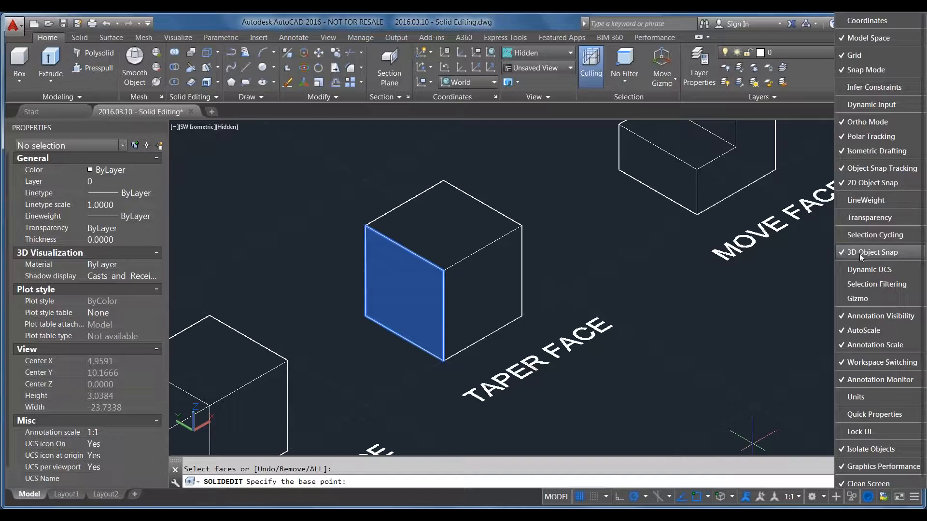
left_click(912, 501)
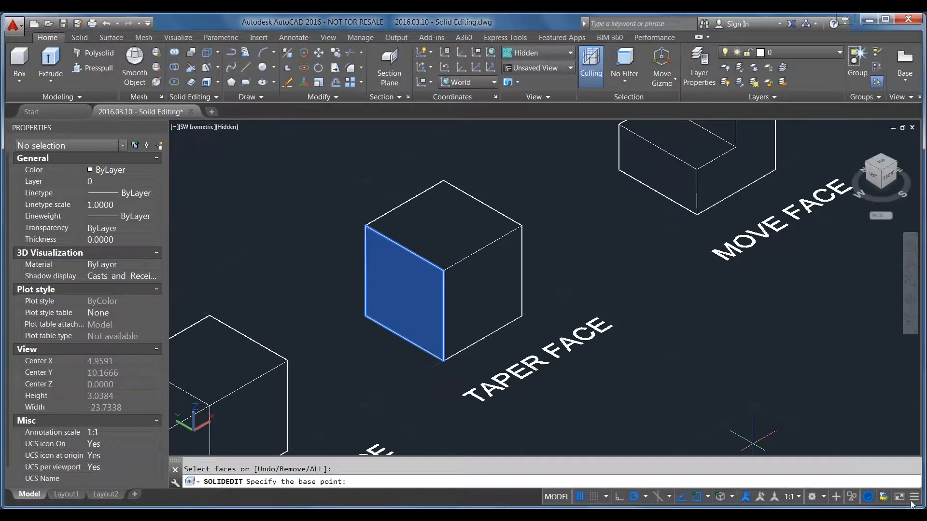
left_click(723, 495)
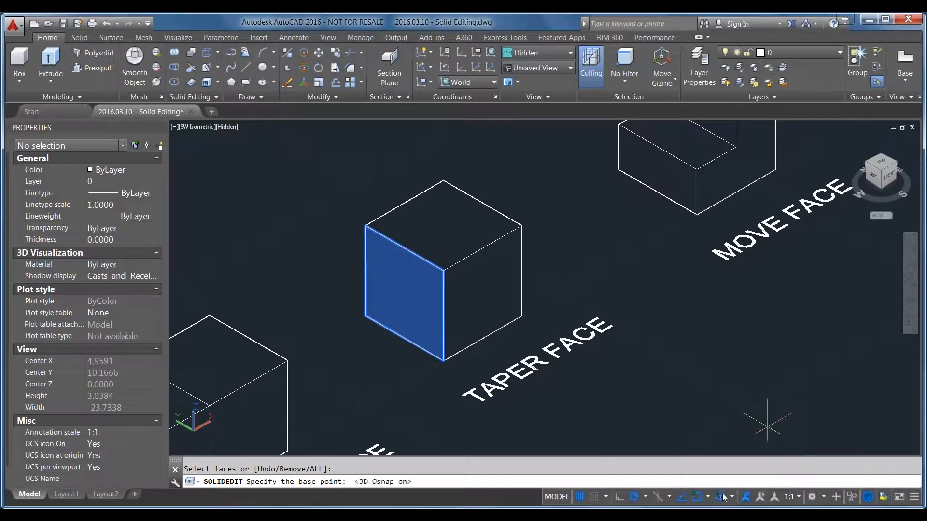
left_click(733, 496)
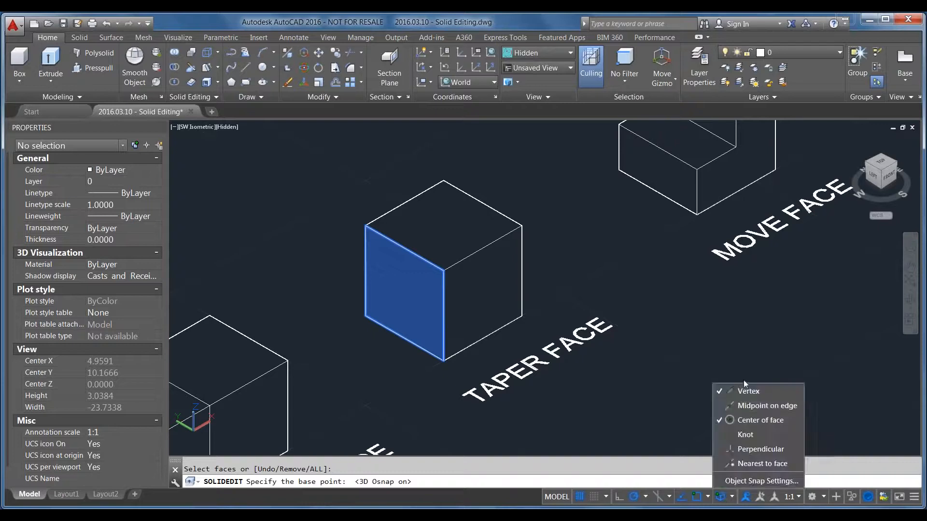
left_click(761, 407)
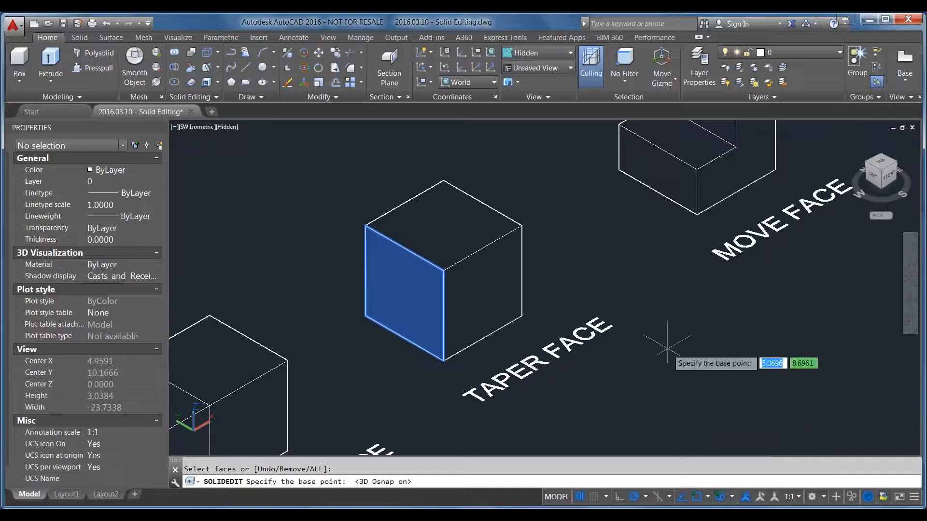
Taper the selected face by 15 degrees along the axis from the midpoint of its lower edge to the midpoint of its upper edge
left_click(405, 338)
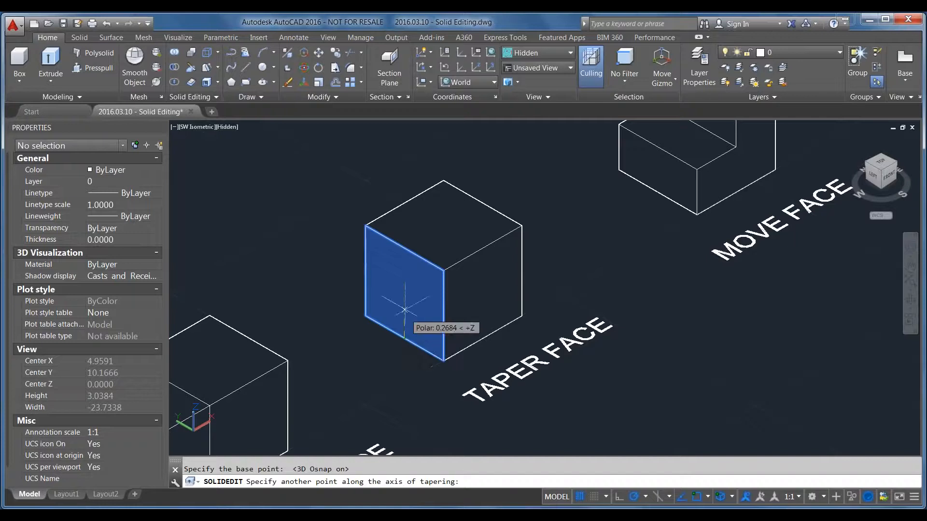
left_click(404, 248)
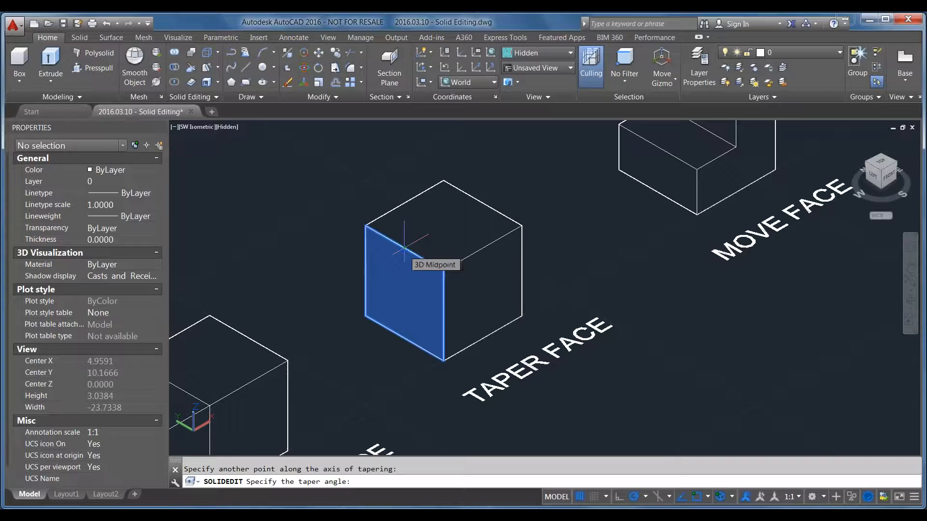
type("15")
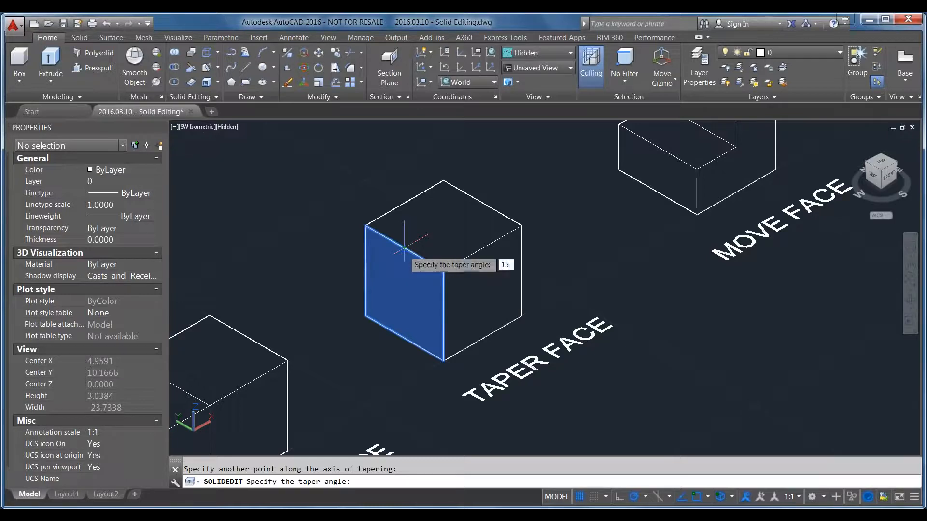
key("Return")
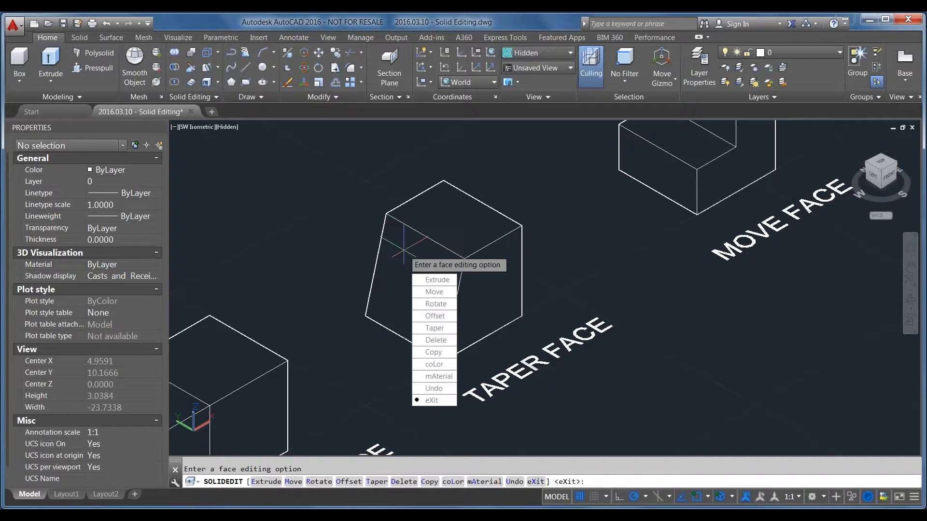
key("Return")
key("Return")
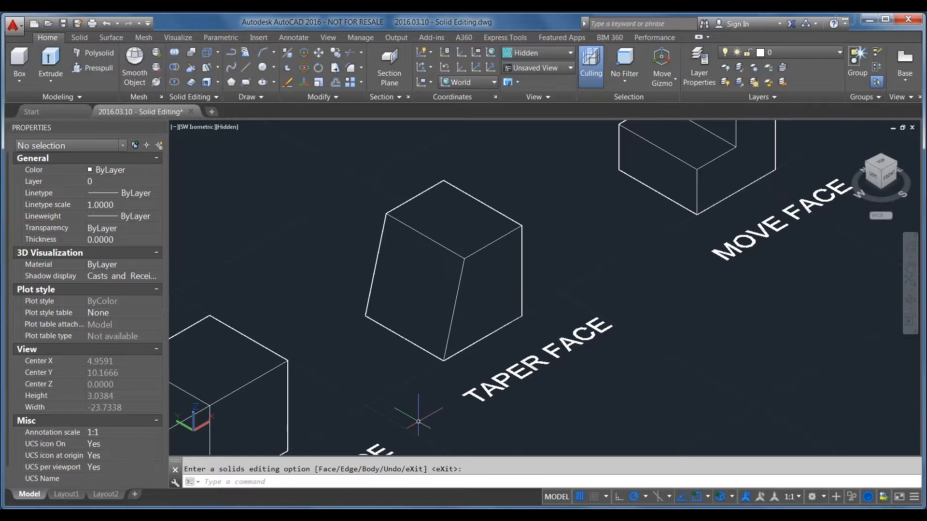
Inspect the stepped solid labelled MOVE FACE and restore the southwest isometric view after orbiting it
mouse_move(756, 247)
middle_mouse_down()
mouse_move(553, 376)
mouse_move(513, 391)
middle_mouse_up()
key("Escape")
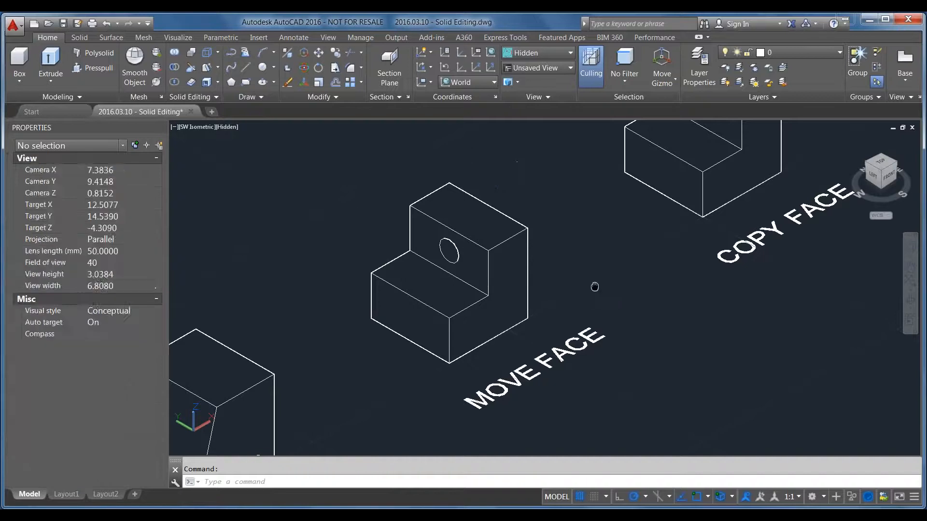
middle_click_drag(589, 287, 655, 286)
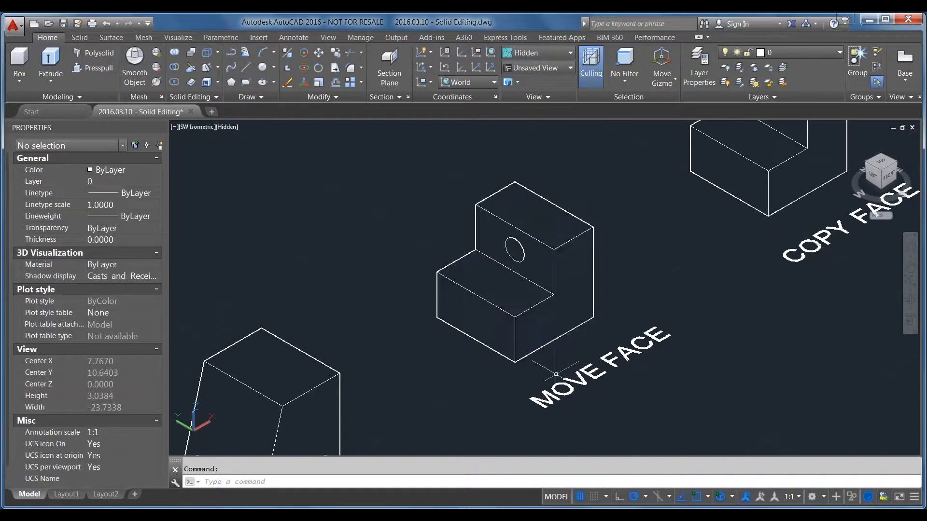
mouse_move(434, 369)
middle_mouse_down("shift")
mouse_move(479, 381)
mouse_move(505, 332)
mouse_move(472, 342)
mouse_move(441, 377)
middle_mouse_up("shift")
scroll(444, 391, "up", 3)
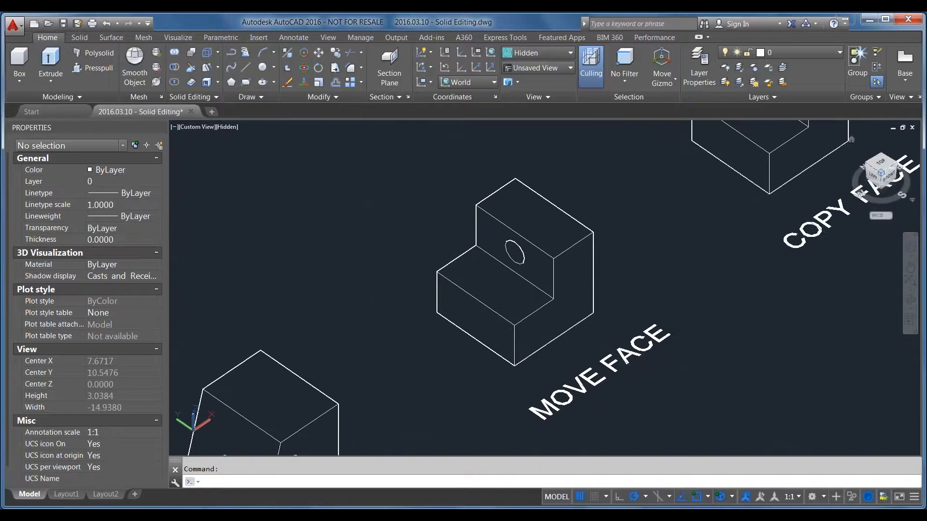
left_click(882, 174)
scroll(484, 400, "down", 3)
scroll(555, 284, "up", 5)
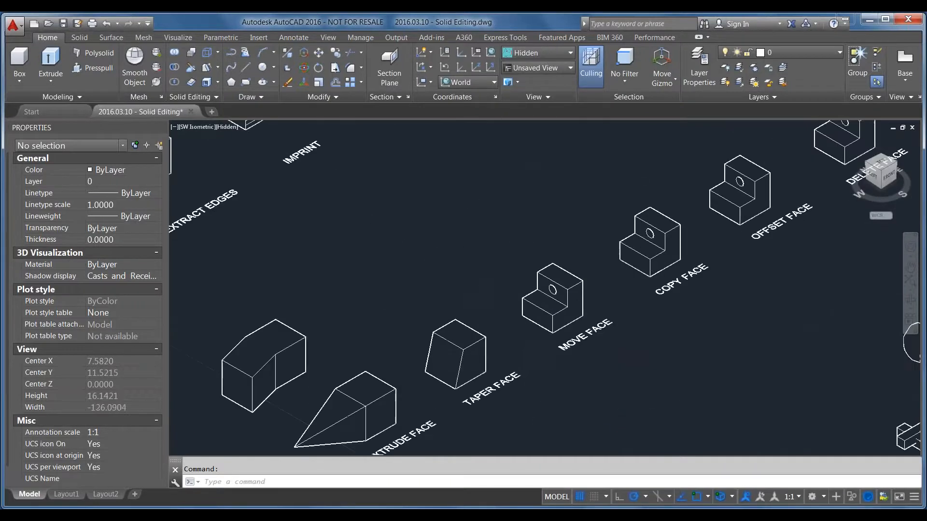
scroll(555, 284, "up", 8)
middle_click_drag(580, 369, 583, 328)
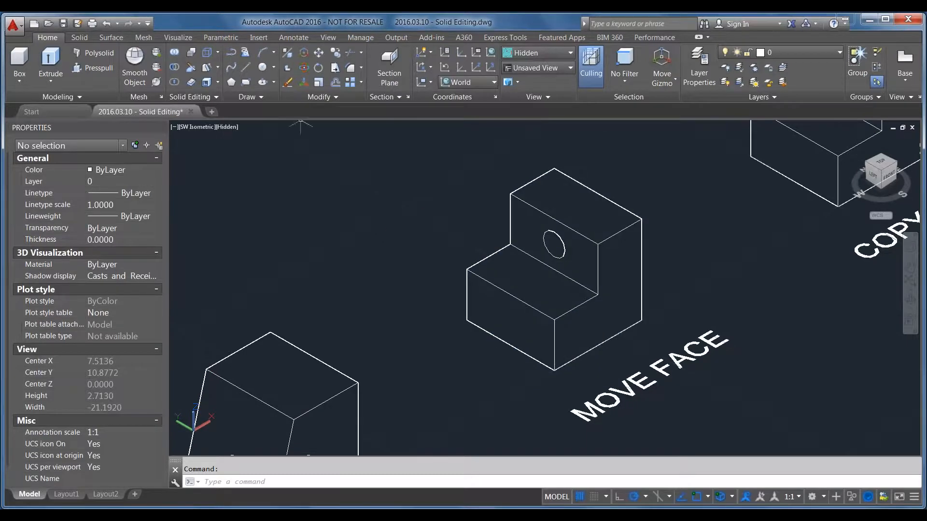
Move the lower left face of the MOVE FACE solid outward by 1 along 180 degrees, using its bottom edge midpoint as base point
left_click(218, 68)
left_click(241, 128)
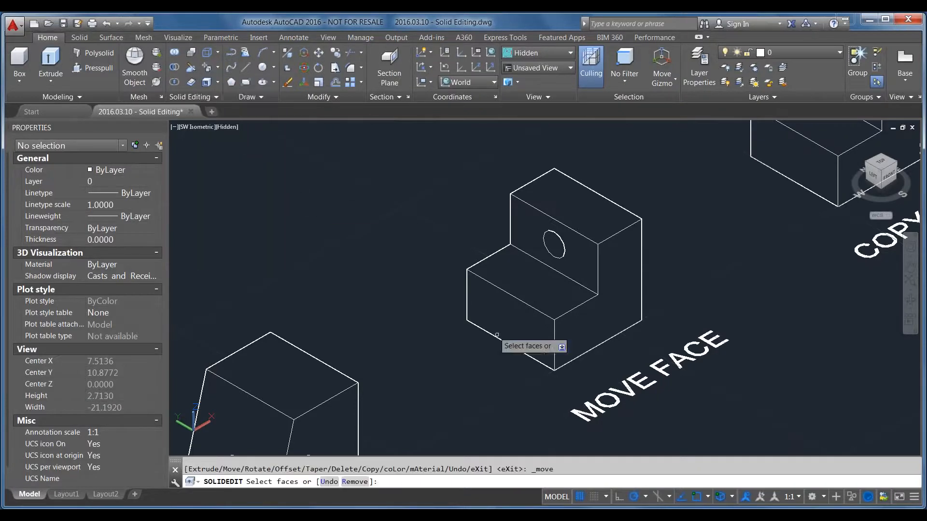
left_click(504, 328)
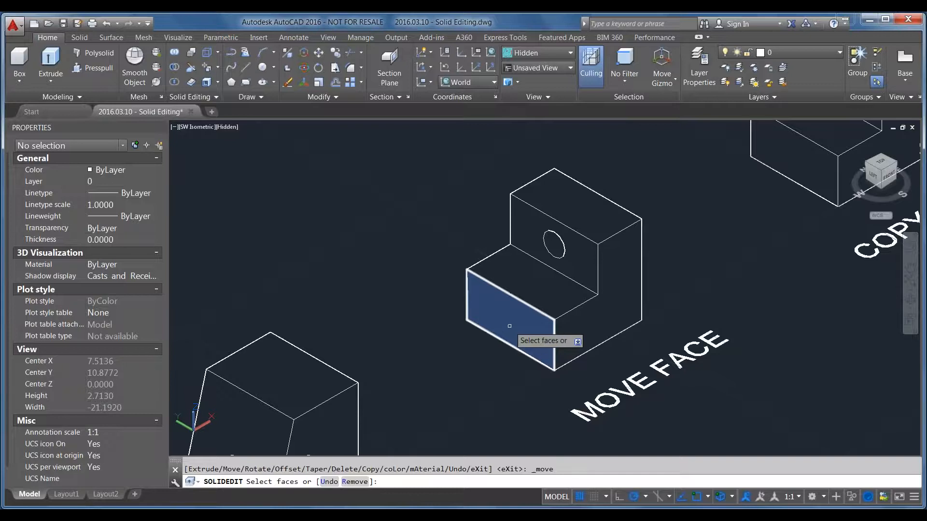
left_click(509, 327)
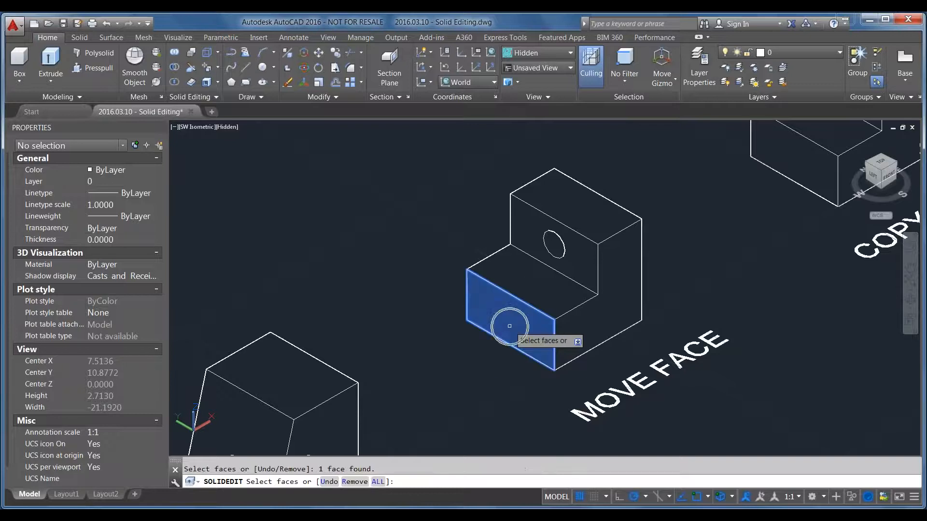
key("Return")
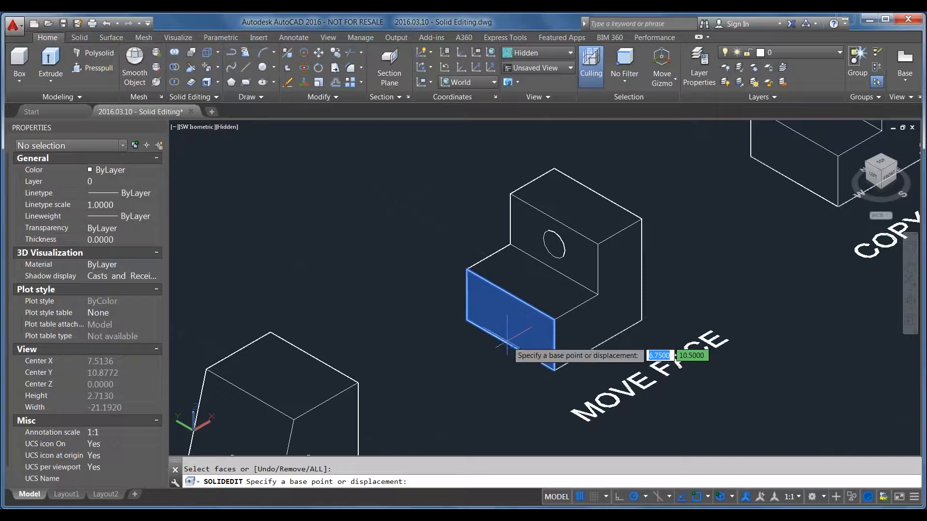
left_click(508, 344)
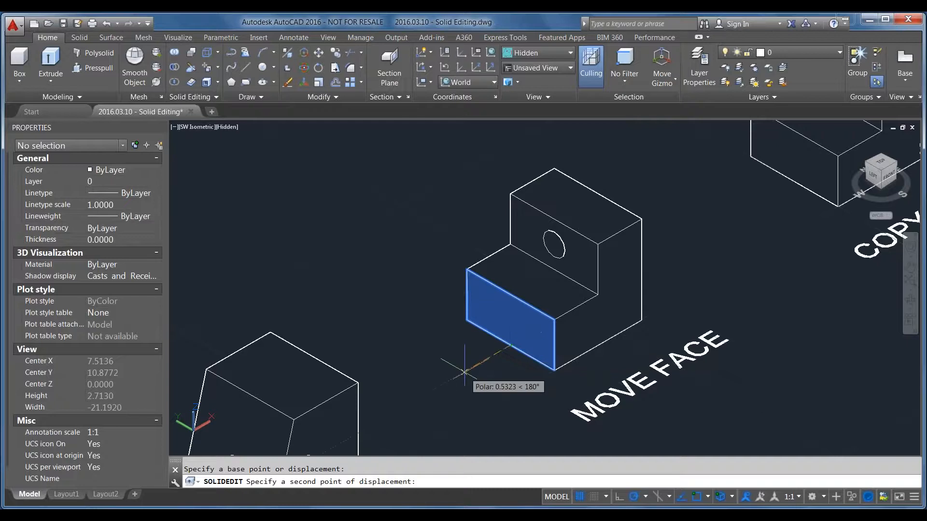
type("1")
key("Return")
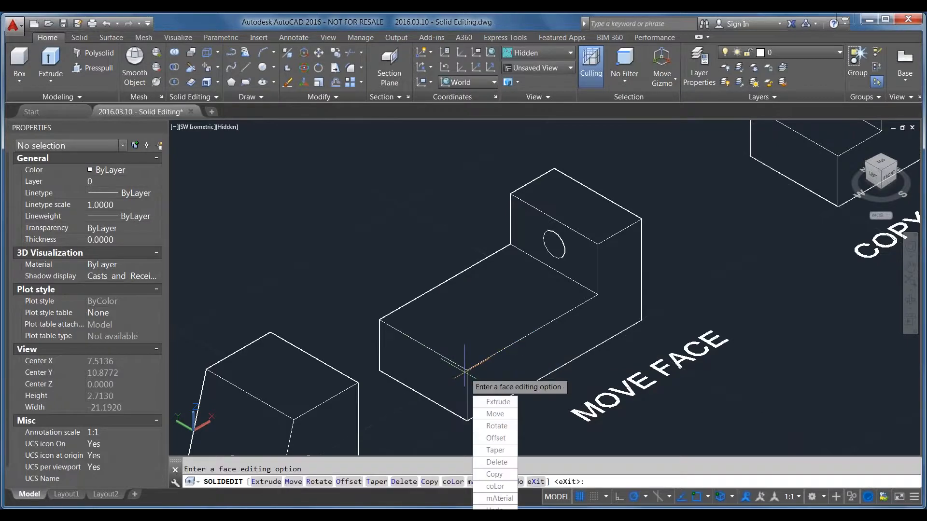
key("Return")
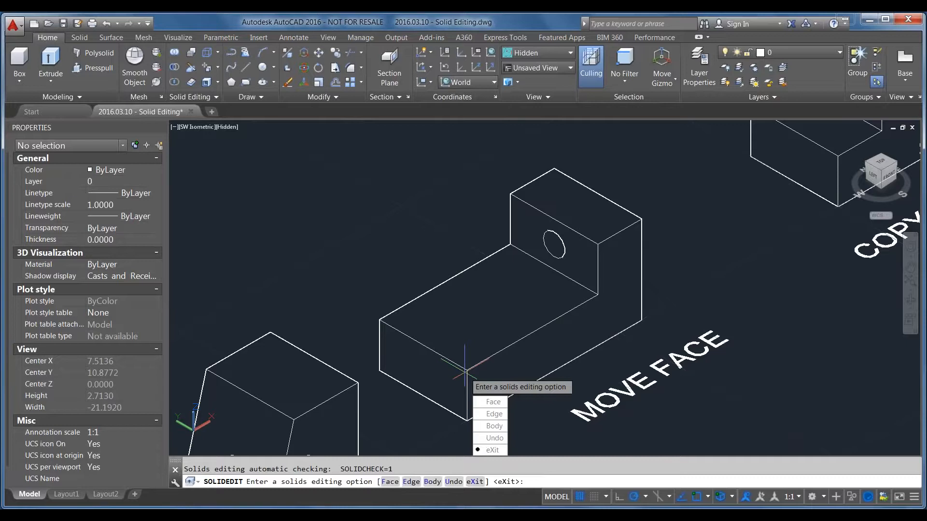
key("Return")
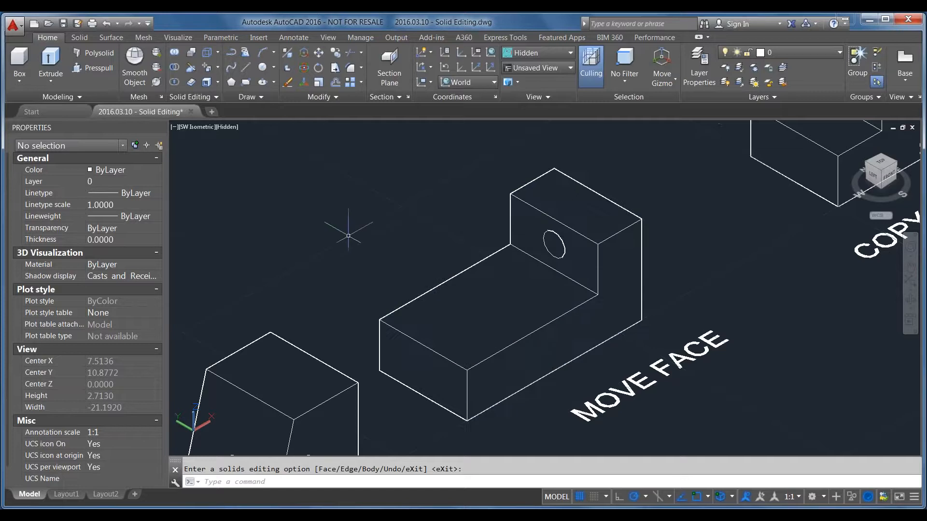
left_click(20, 83)
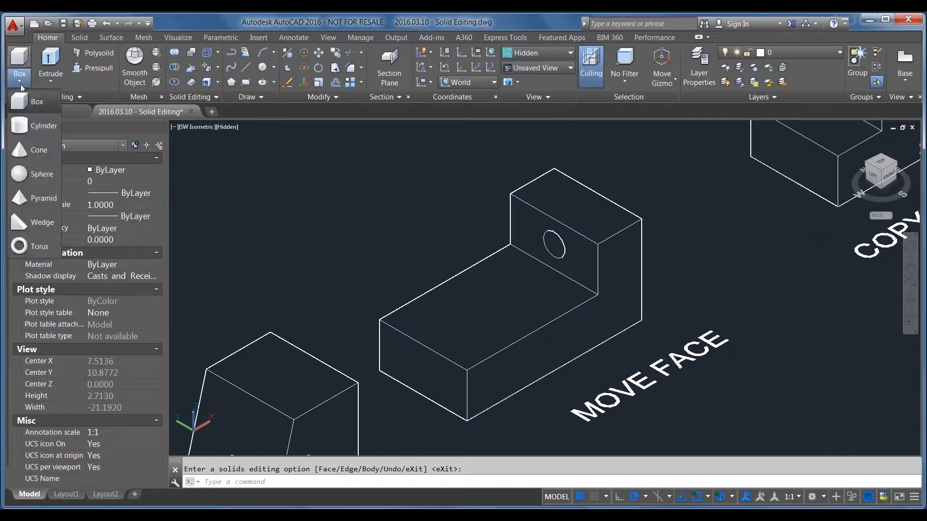
left_click(328, 235)
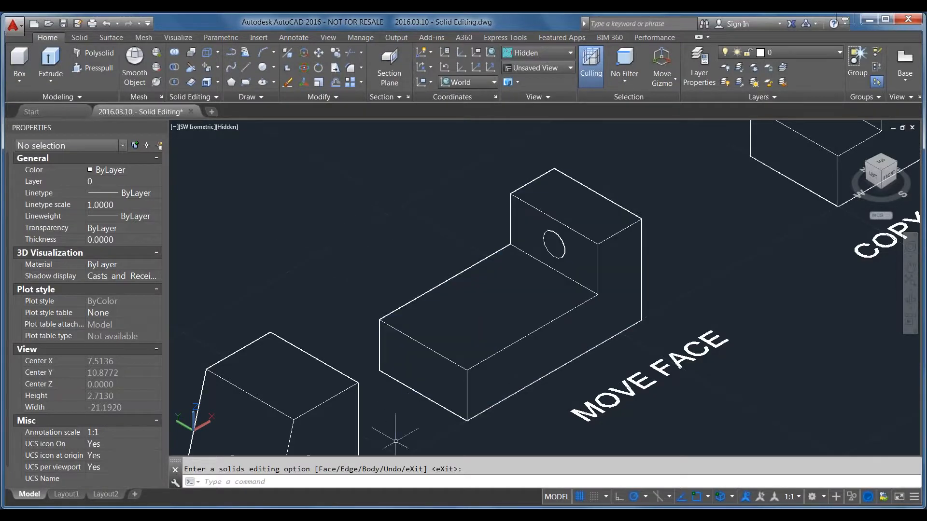
Copy the vertical face with the hole and the hole's cylindrical face of the COPY FACE solid outward along 180 degrees
scroll(360, 292, "down", 2)
scroll(437, 361, "down", 3)
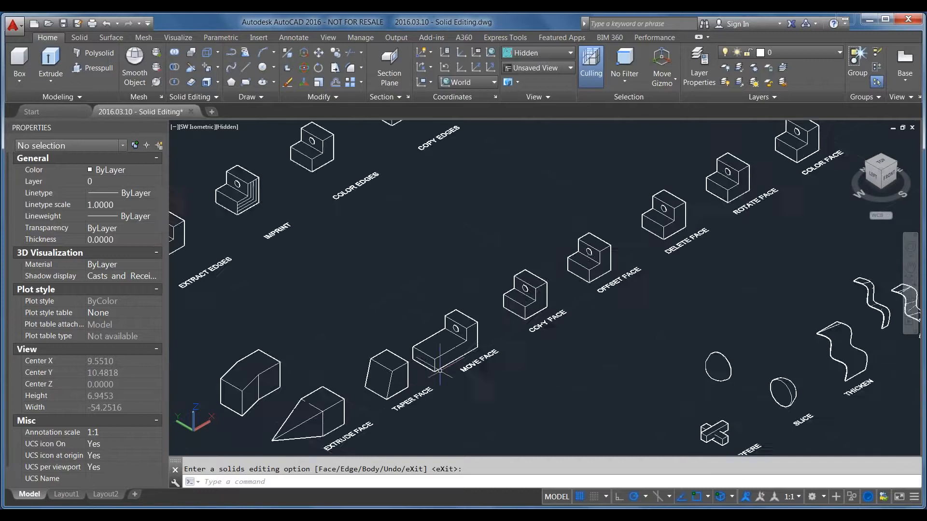
scroll(533, 296, "up", 4)
scroll(533, 295, "up", 3)
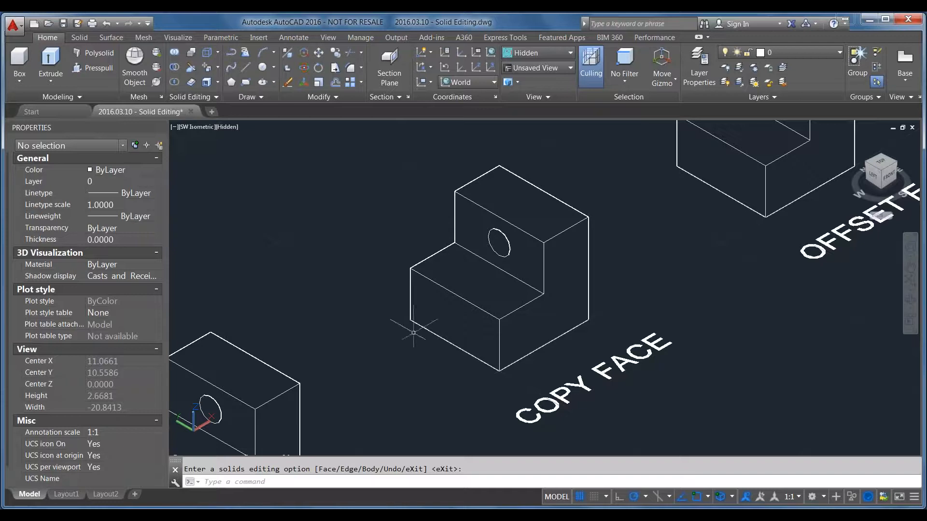
left_click(218, 68)
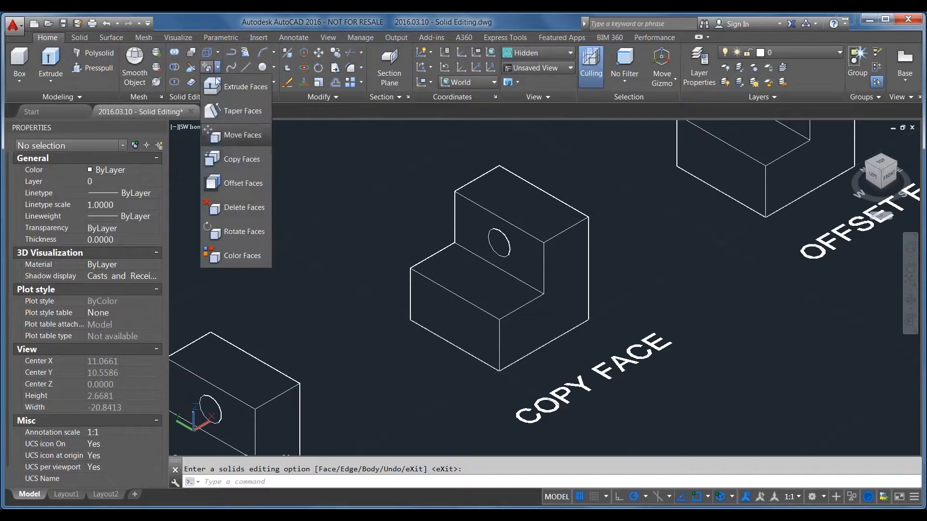
left_click(239, 159)
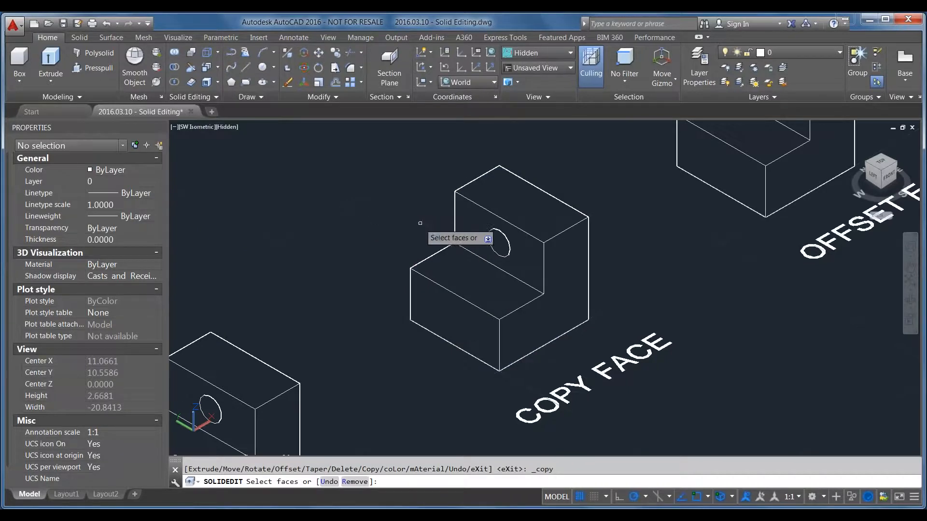
left_click(497, 239)
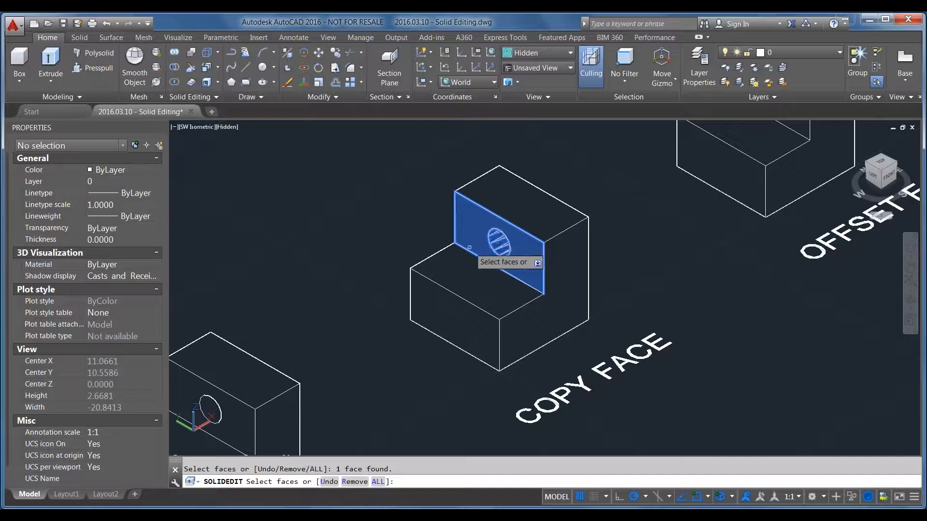
left_click(385, 167)
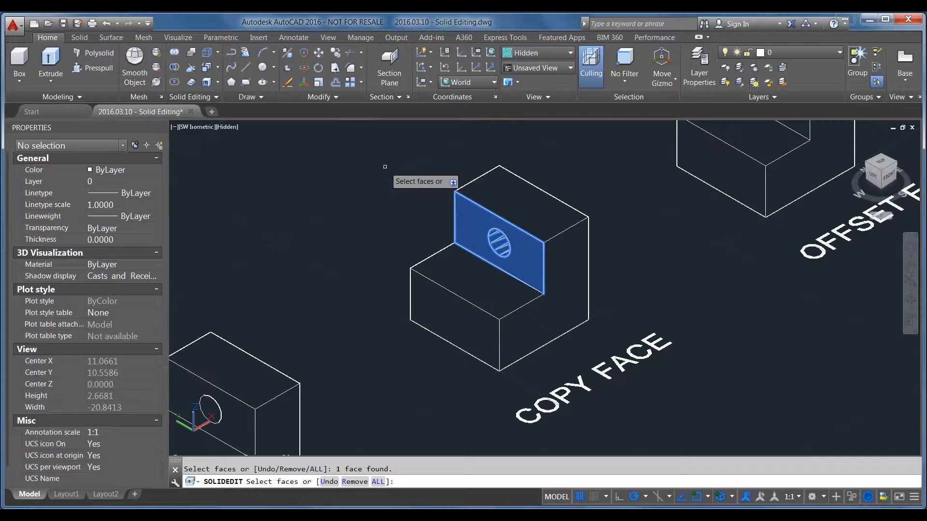
key("Return")
left_click(456, 153)
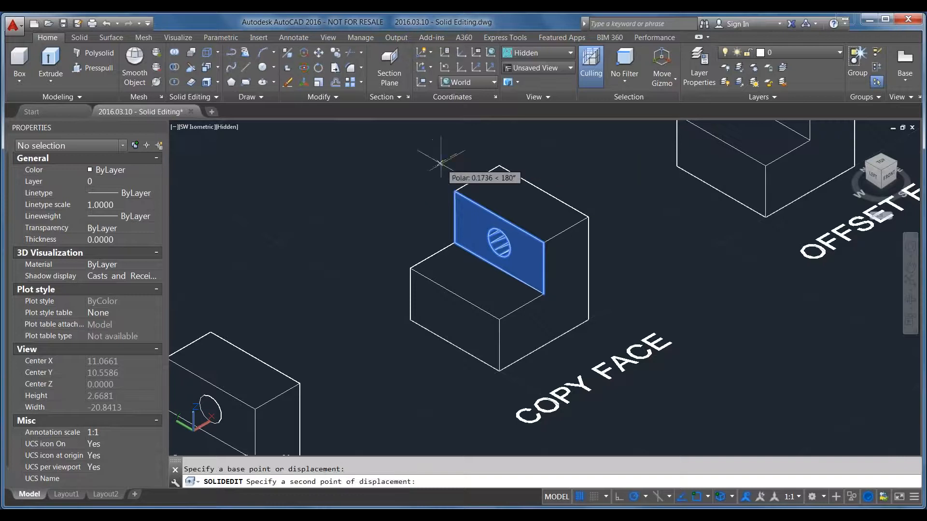
left_click(342, 221)
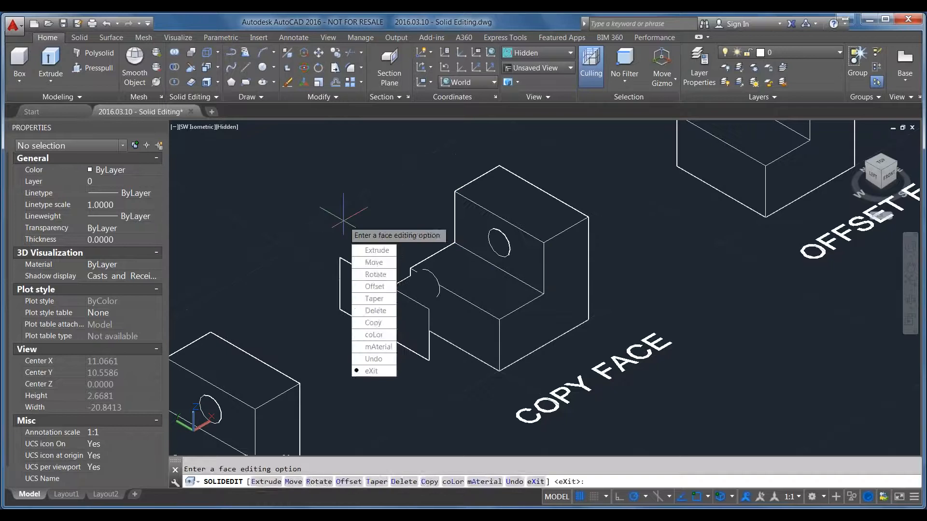
key("Return")
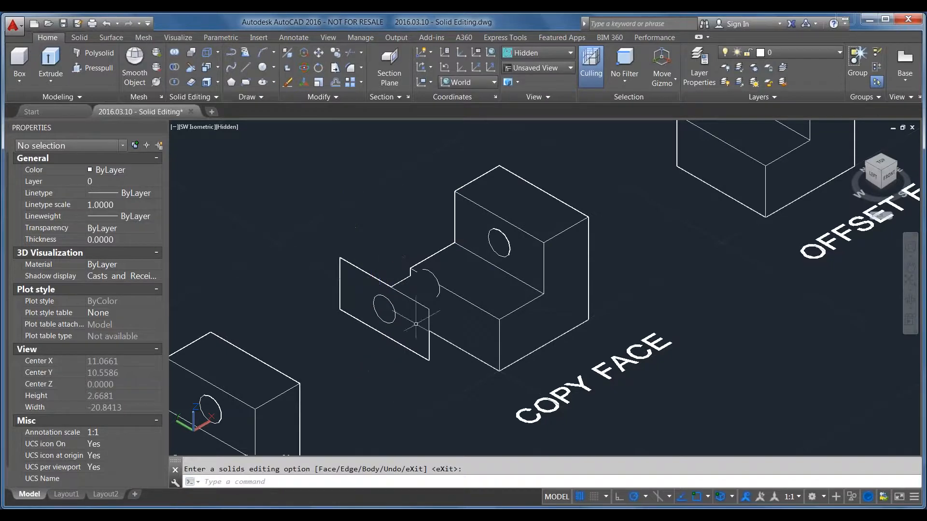
Move the copied region and cylindrical surface together to the empty area behind the COPY FACE solid, clear of it
left_click(388, 362)
left_click(380, 315)
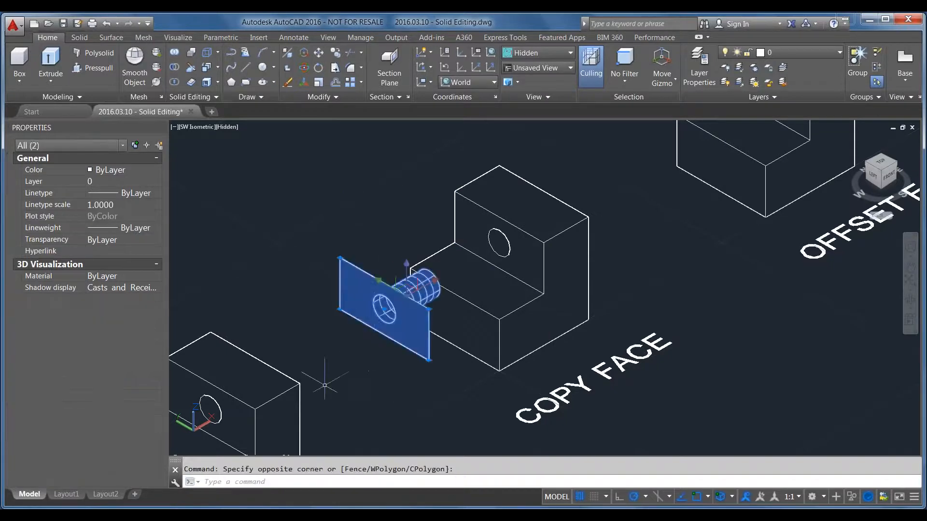
type("m")
key("Return")
left_click(385, 272)
left_click(285, 155)
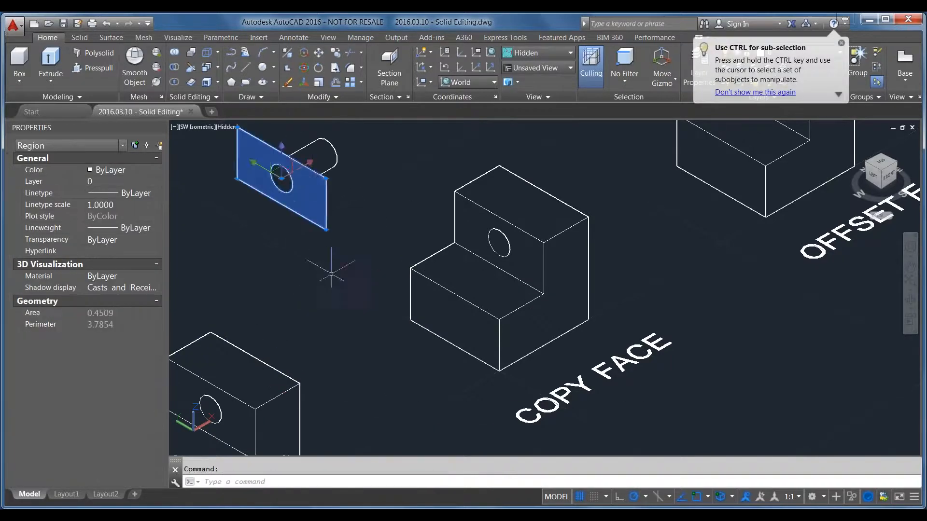
Inspect the copied region and cylindrical surface individually, orbit around them and restore the southwest isometric view
scroll(361, 332, "down", 2)
scroll(318, 232, "up", 5)
key("Escape")
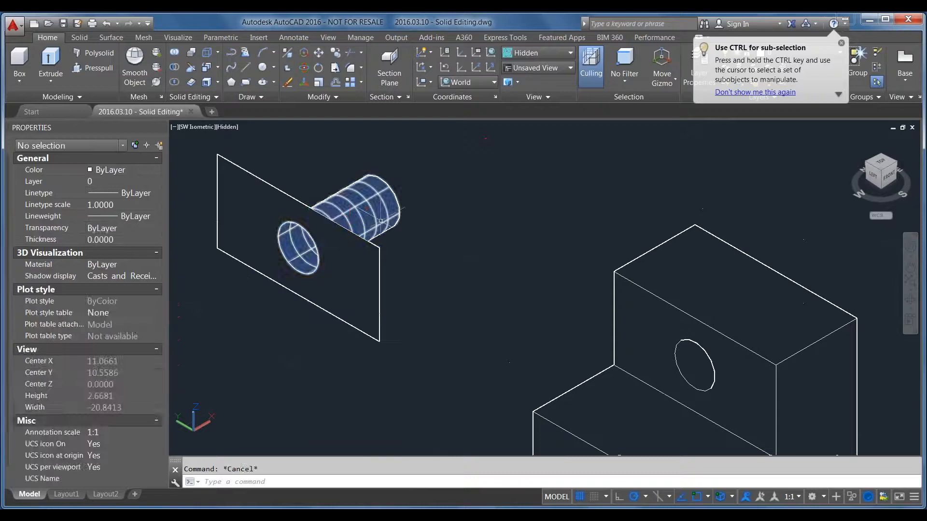
left_click(380, 218)
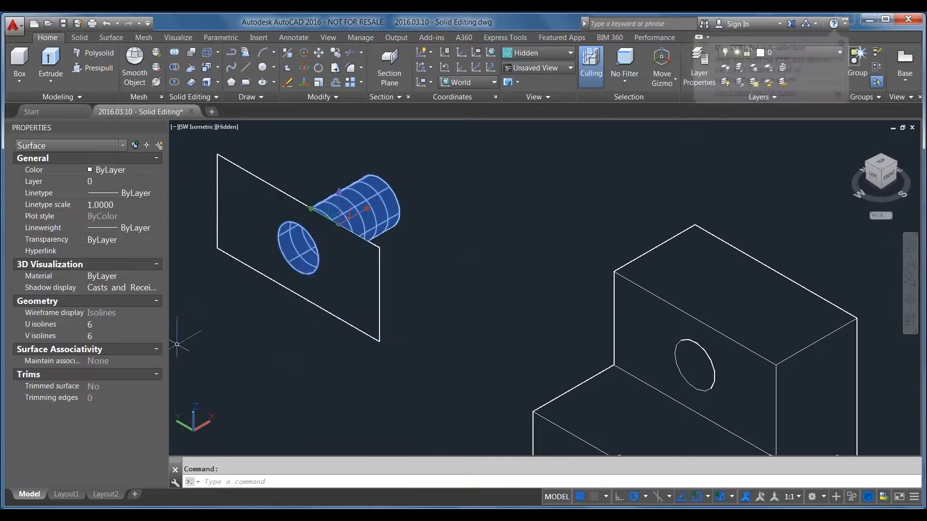
scroll(421, 266, "down", 2)
key("Escape")
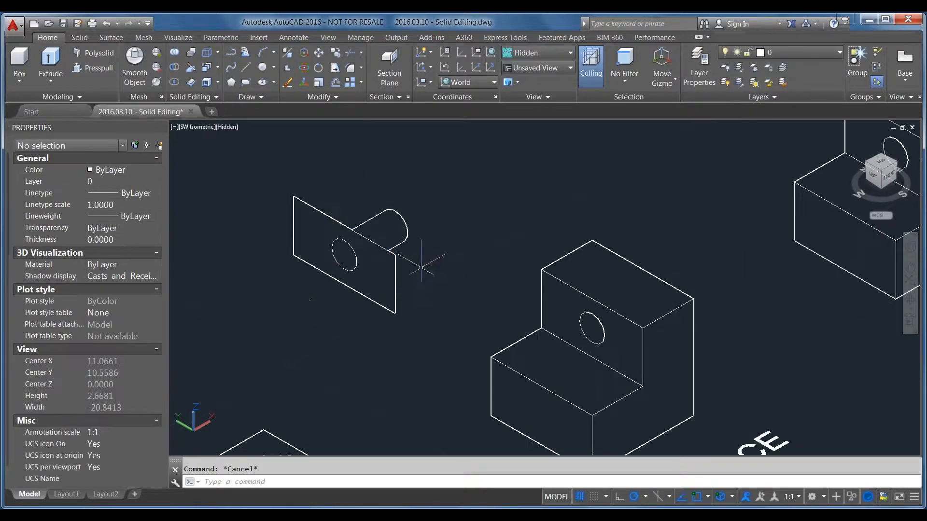
scroll(277, 218, "down", 2)
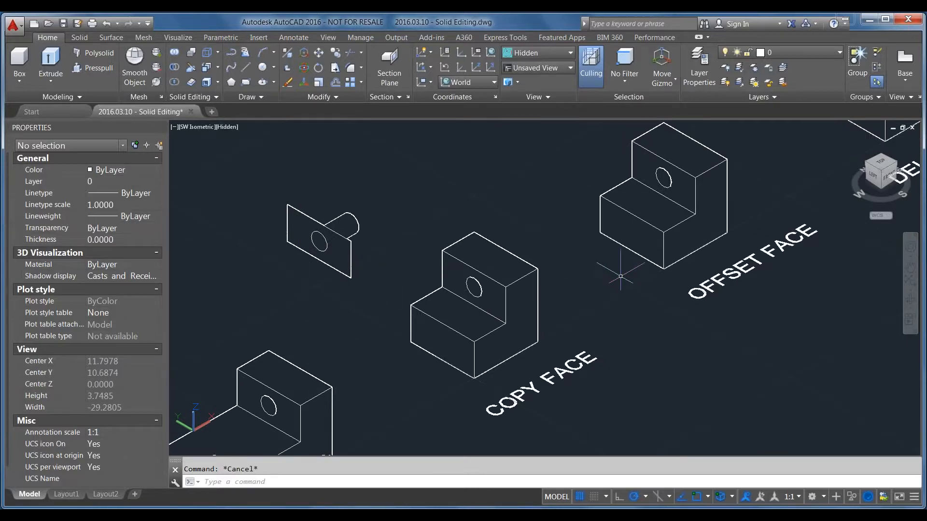
middle_click_drag(634, 264, 430, 327, "shift")
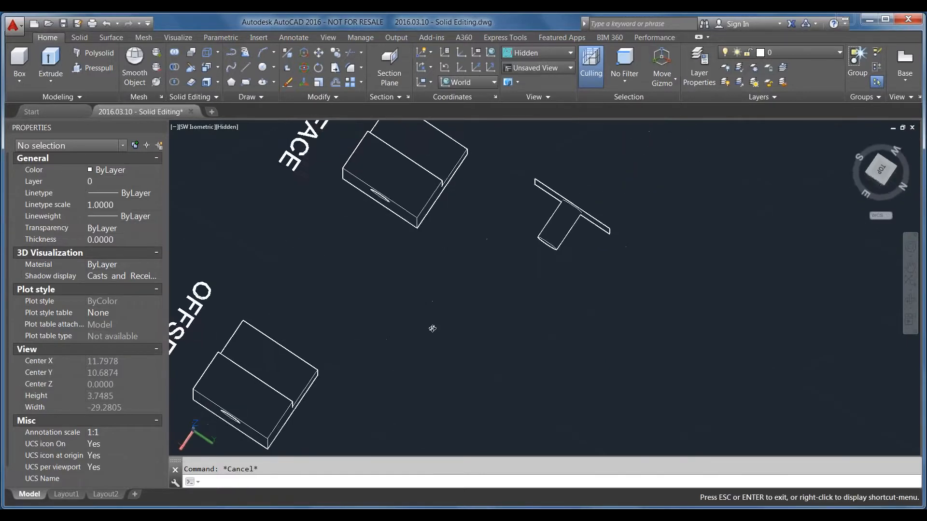
left_click(879, 154)
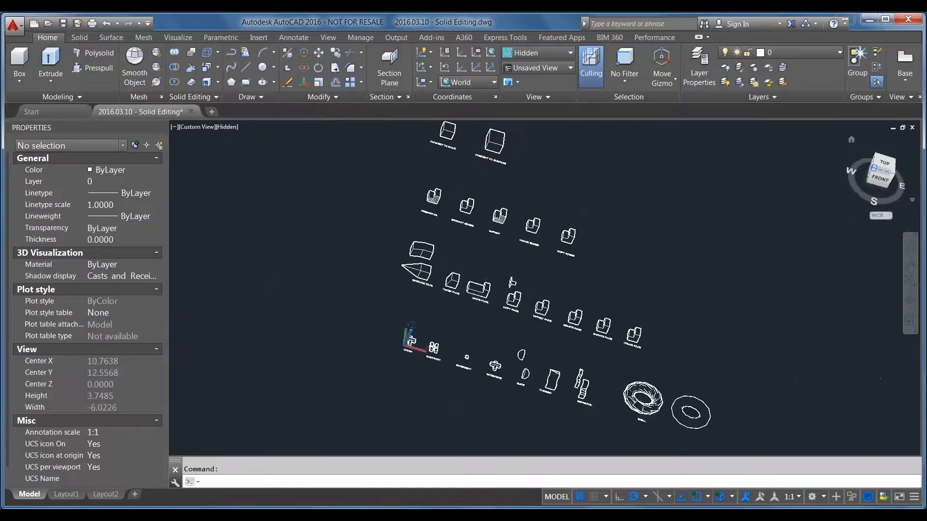
scroll(570, 314, "up", 6)
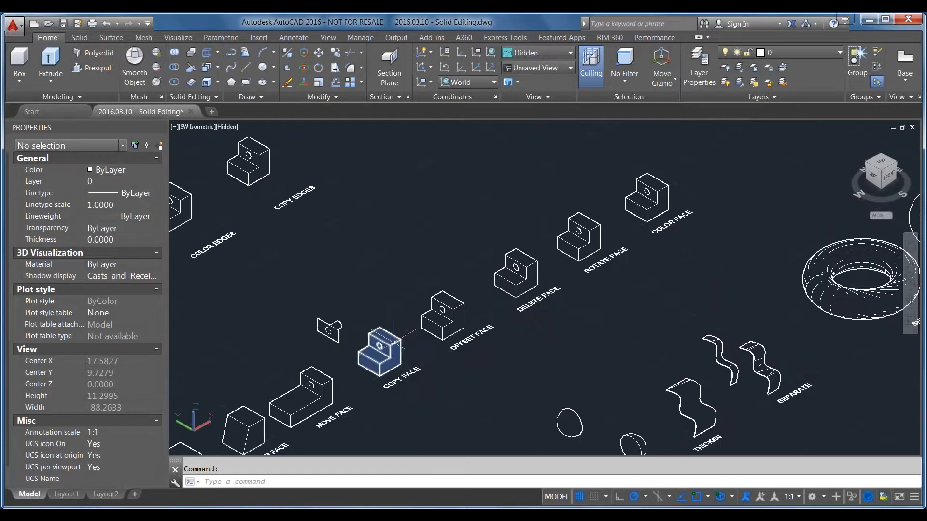
Offset the top face and the vertical face with the hole of the OFFSET FACE solid by a distance of 1
scroll(421, 338, "up", 6)
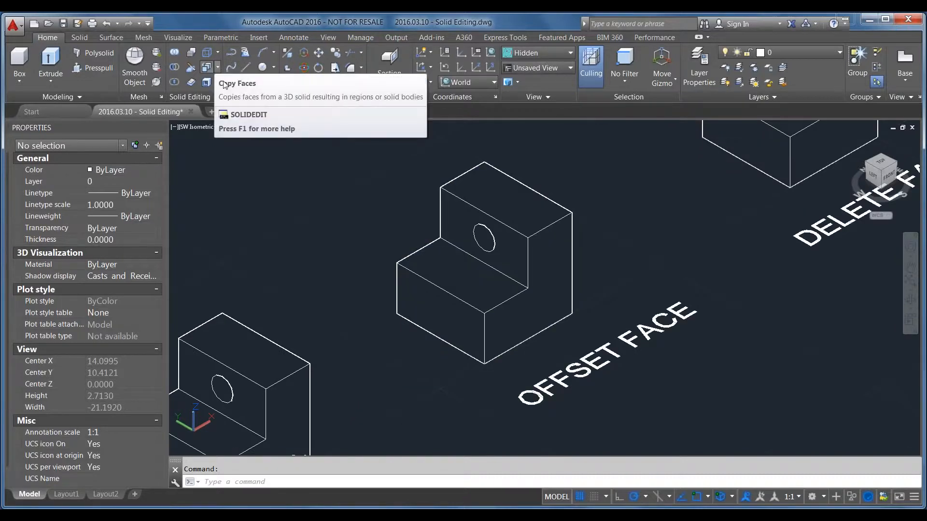
scroll(715, 255, "down", 2)
scroll(603, 198, "up", 4)
scroll(376, 183, "down", 3)
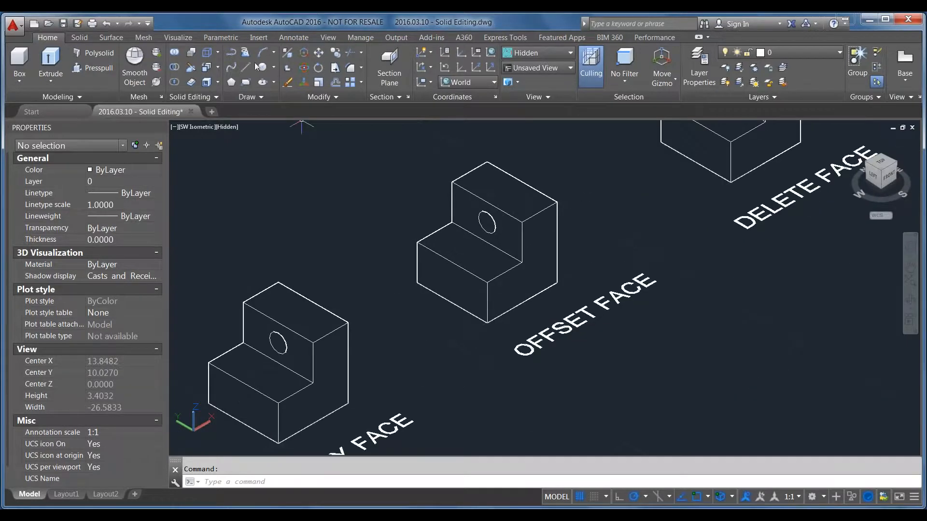
left_click(217, 67)
left_click(255, 181)
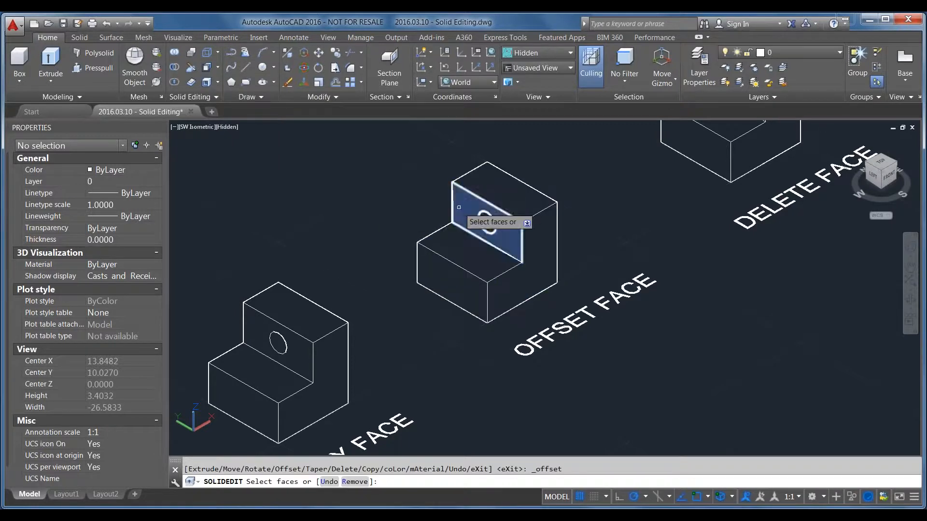
left_click(480, 190)
left_click(482, 193)
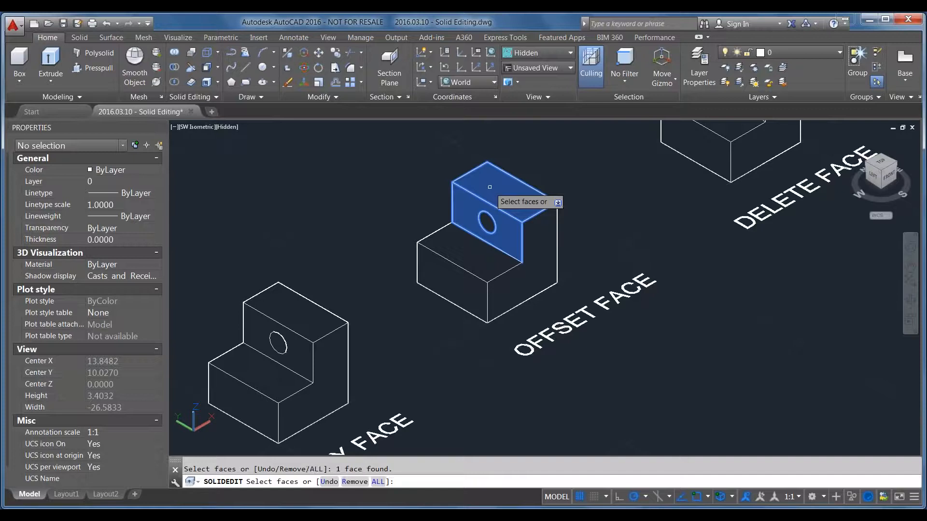
key("Return")
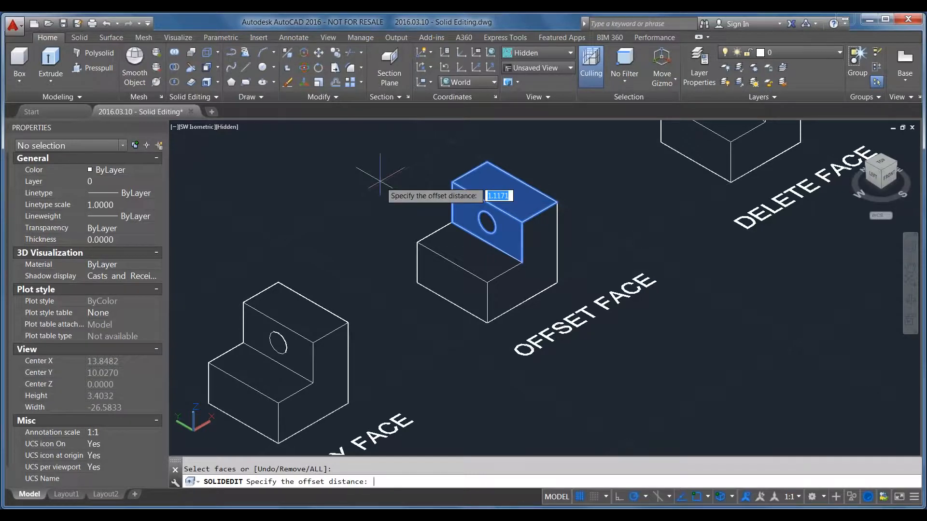
type("1")
key("Return")
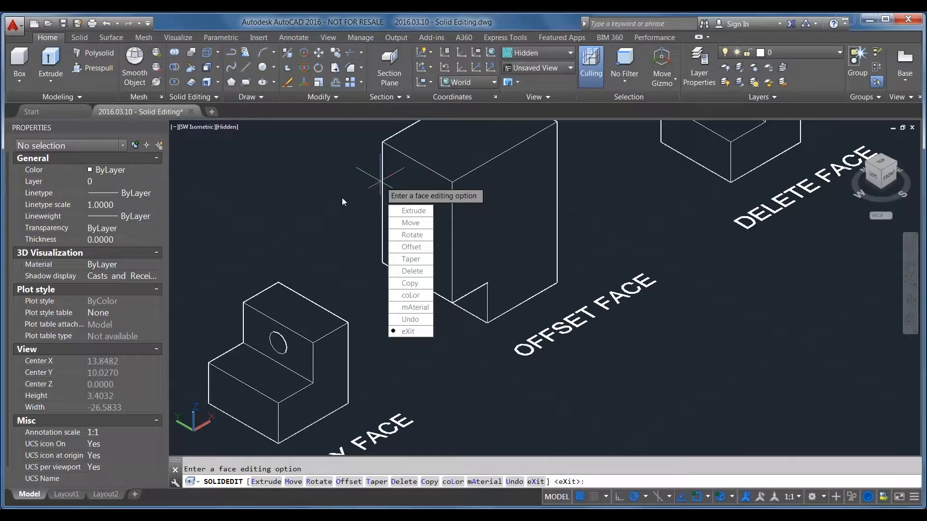
left_click(409, 331)
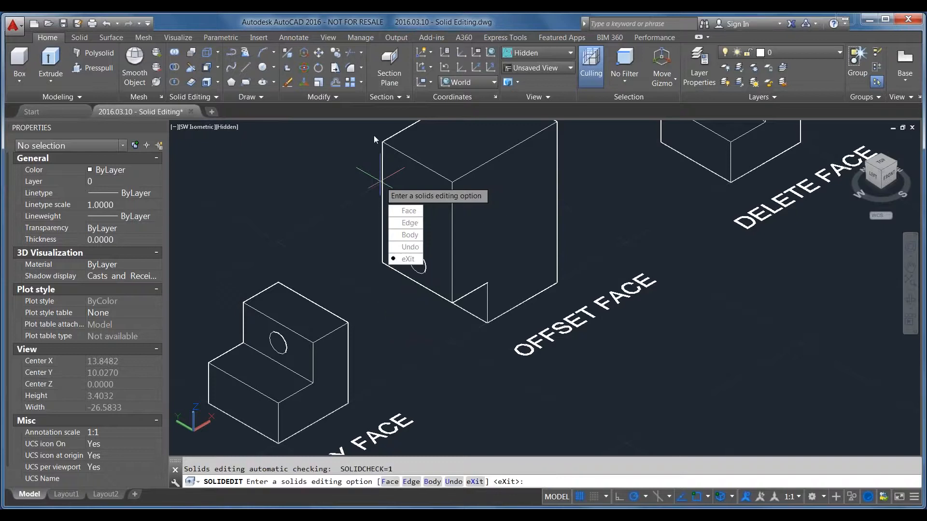
left_click(410, 259)
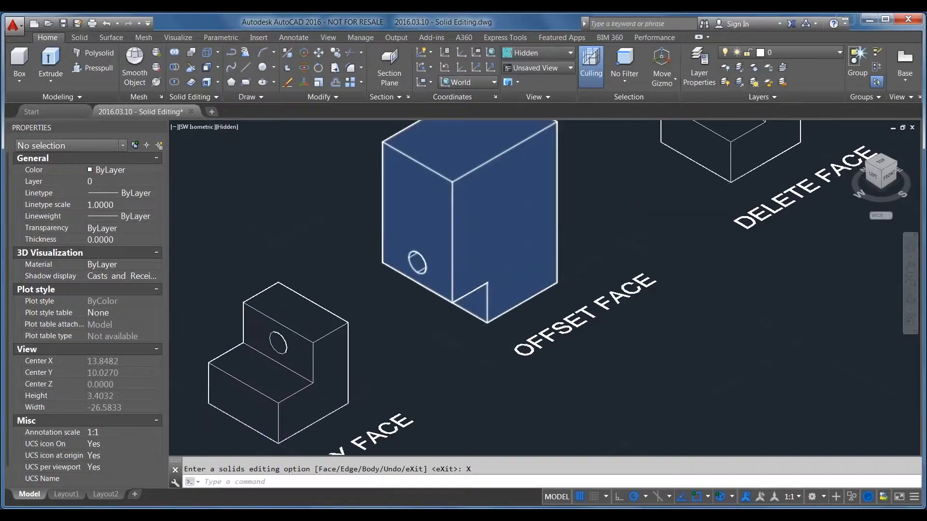
scroll(489, 279, "down", 2)
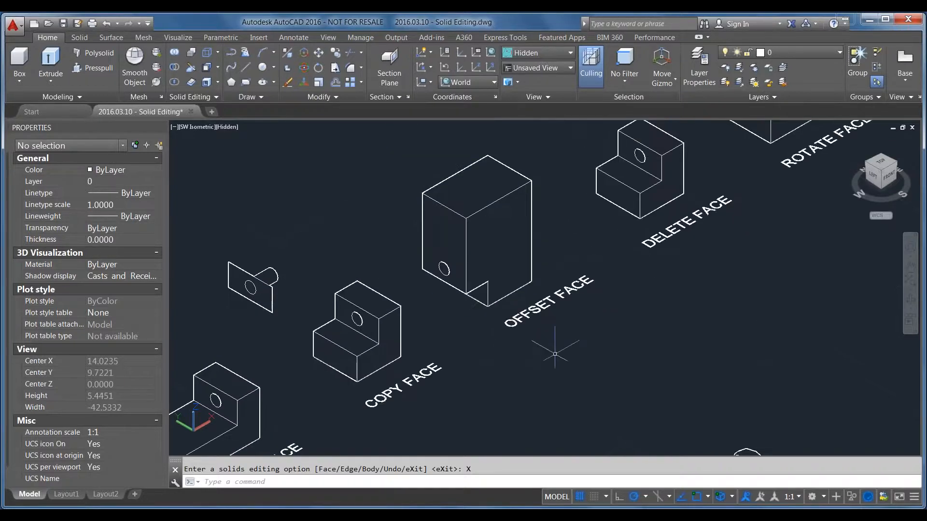
middle_click_drag(743, 230, 563, 352)
scroll(416, 298, "up", 5)
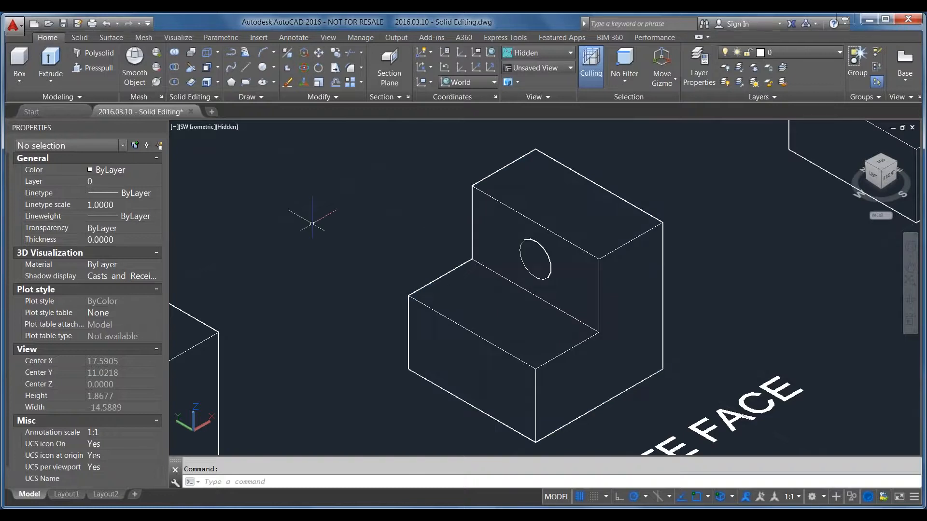
left_click(217, 68)
left_click(244, 208)
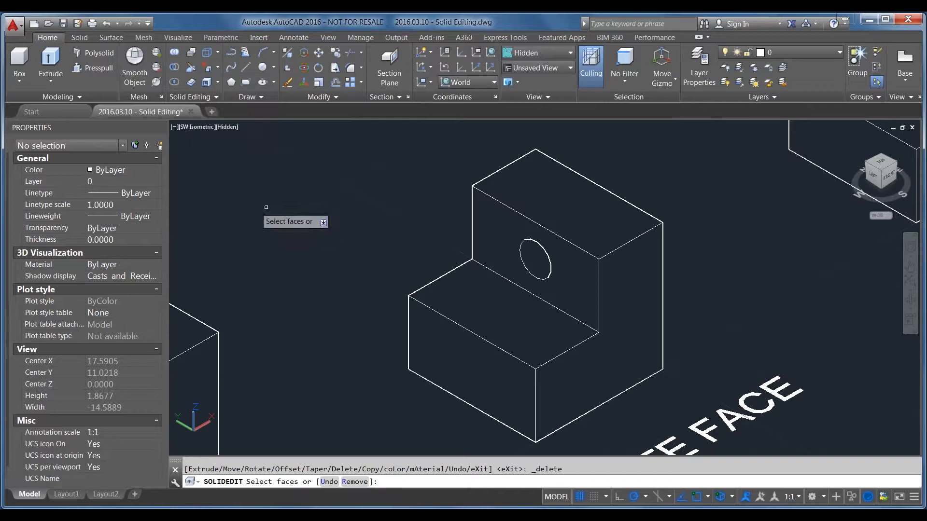
left_click(536, 252)
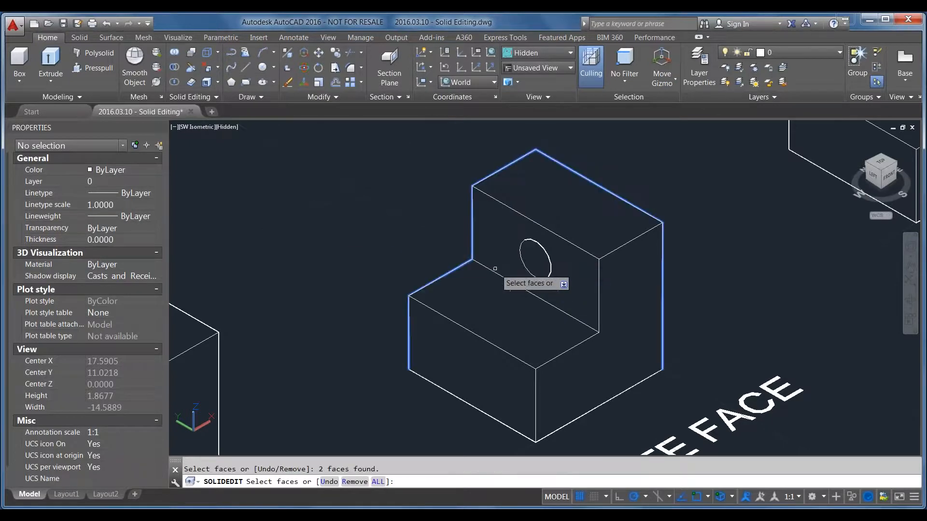
key("Escape")
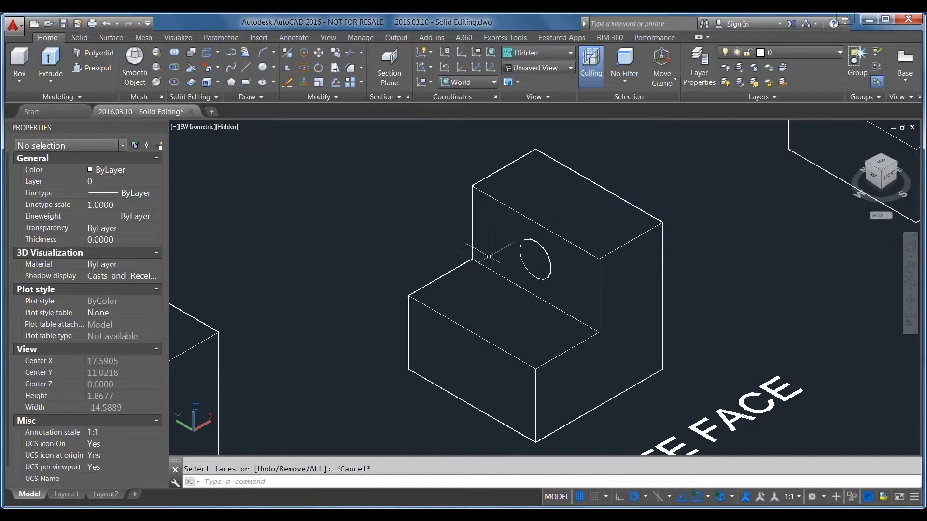
Delete the hole's cylindrical face from the DELETE FACE solid and finish the solid editing command
left_click(206, 68)
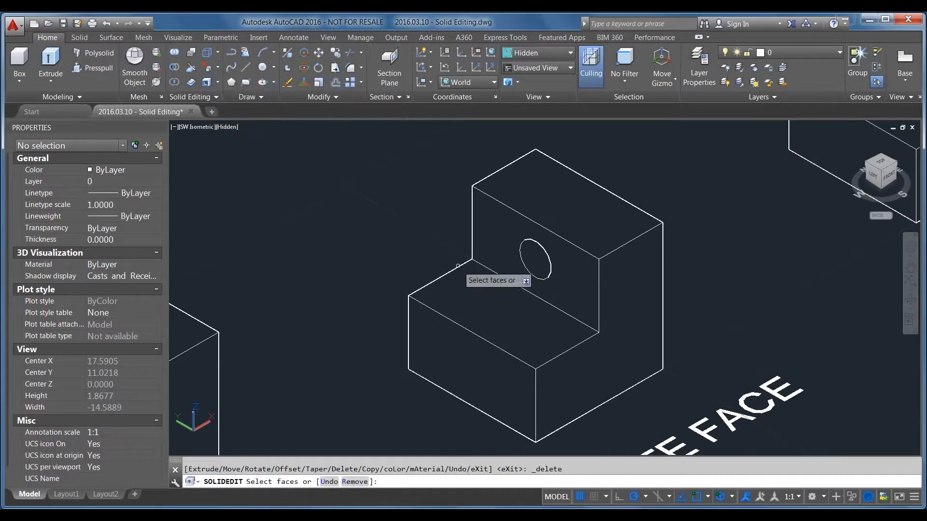
left_click(542, 259)
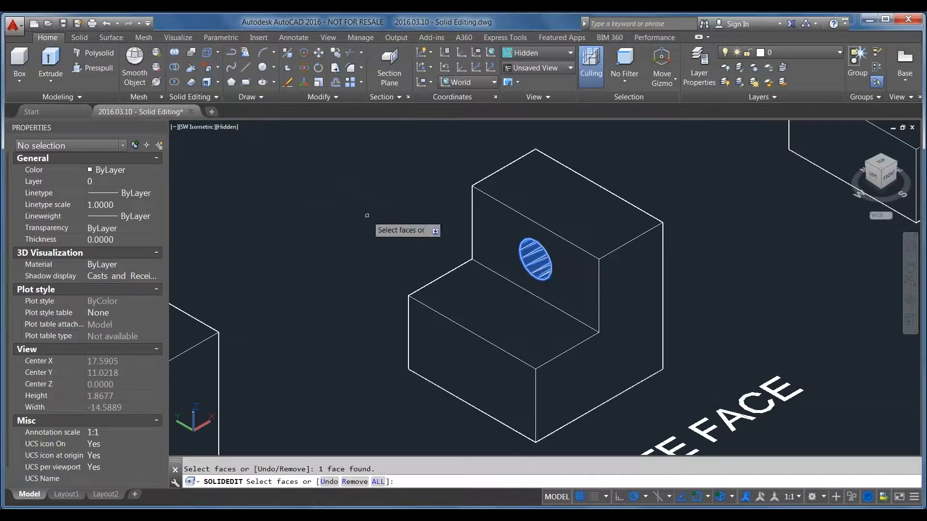
key("Return")
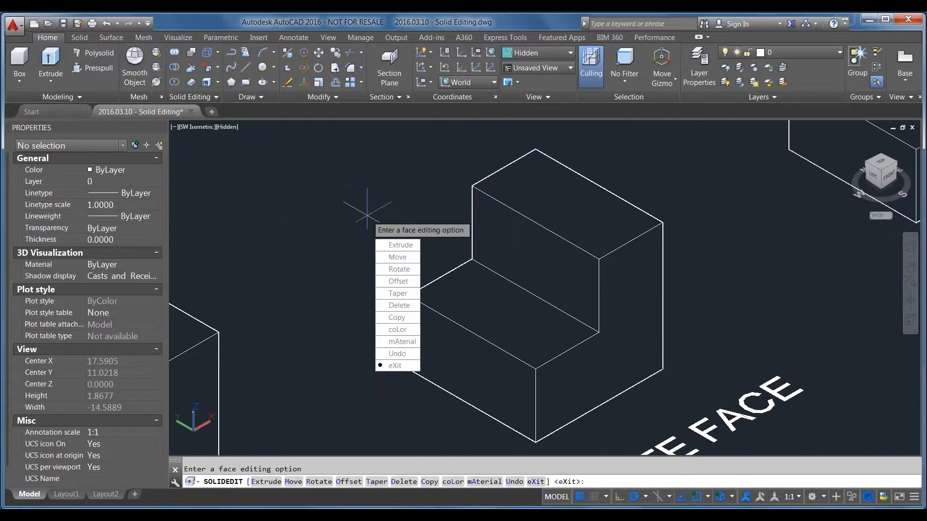
key("Return")
key("Return")
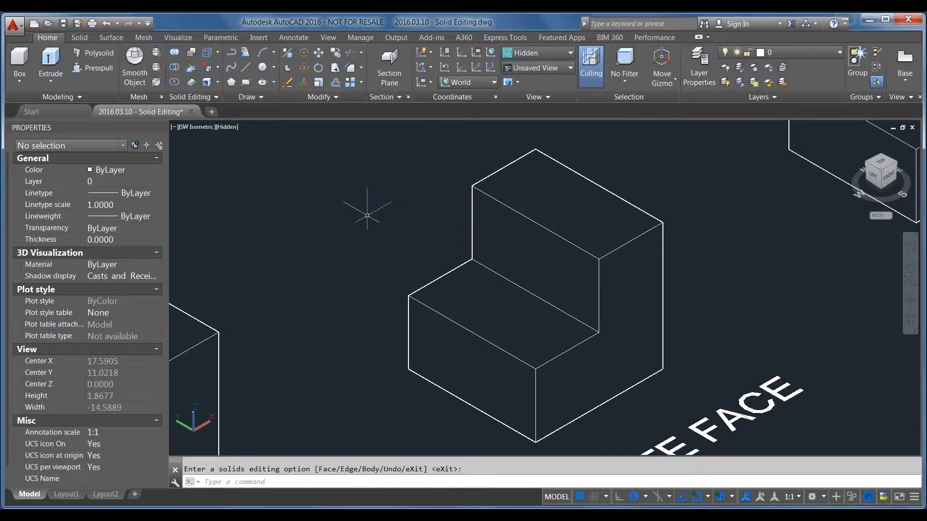
Rotate the ROTATE FACE solid's lower vertical front face by 15 degrees, picking two axis points at the middles of its bottom and top edges
scroll(538, 235, "down", 2)
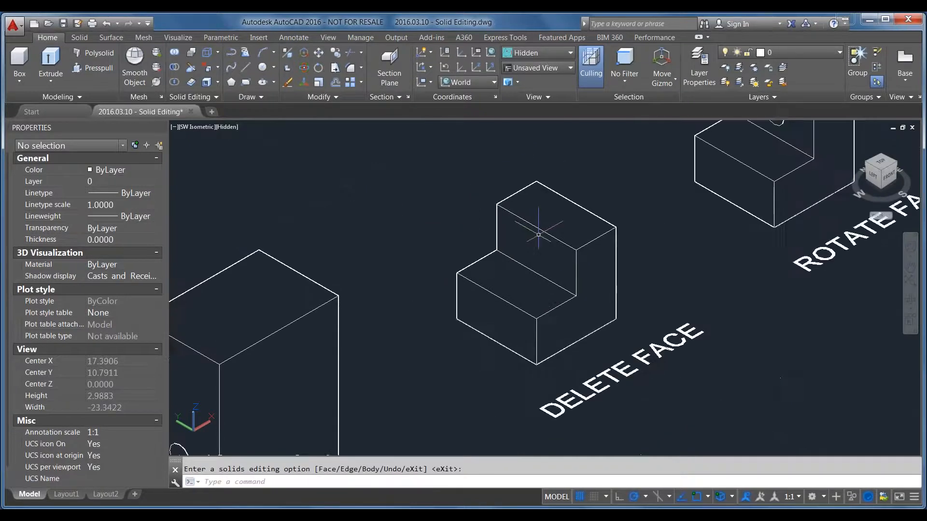
mouse_move(709, 263)
middle_mouse_down("shift")
mouse_move(553, 305)
mouse_move(538, 265)
mouse_move(662, 299)
mouse_move(708, 266)
middle_mouse_up("shift")
left_click(882, 167)
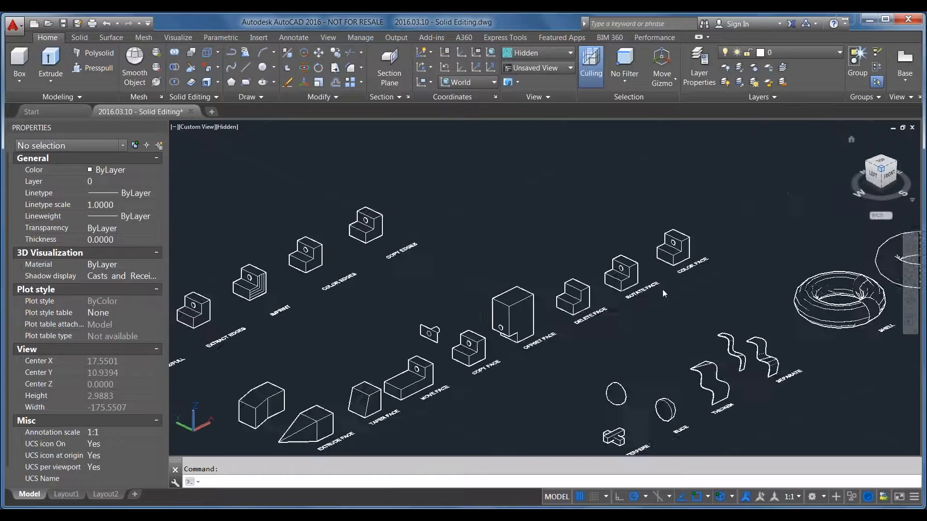
scroll(599, 292, "up", 8)
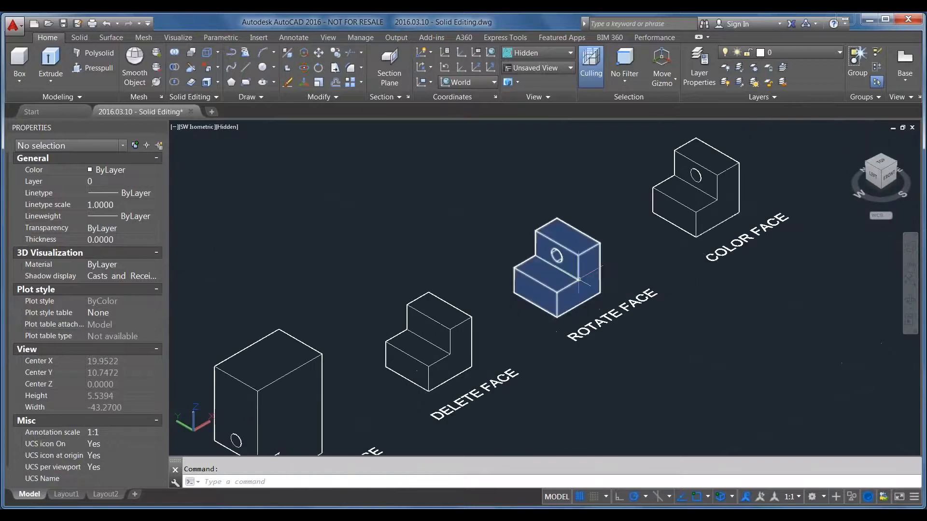
scroll(580, 280, "up", 4)
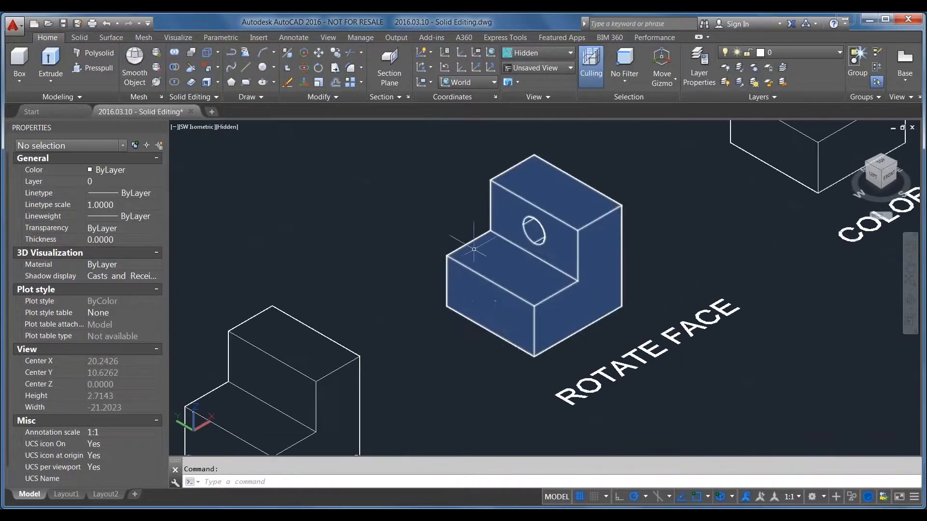
scroll(460, 203, "up", 2)
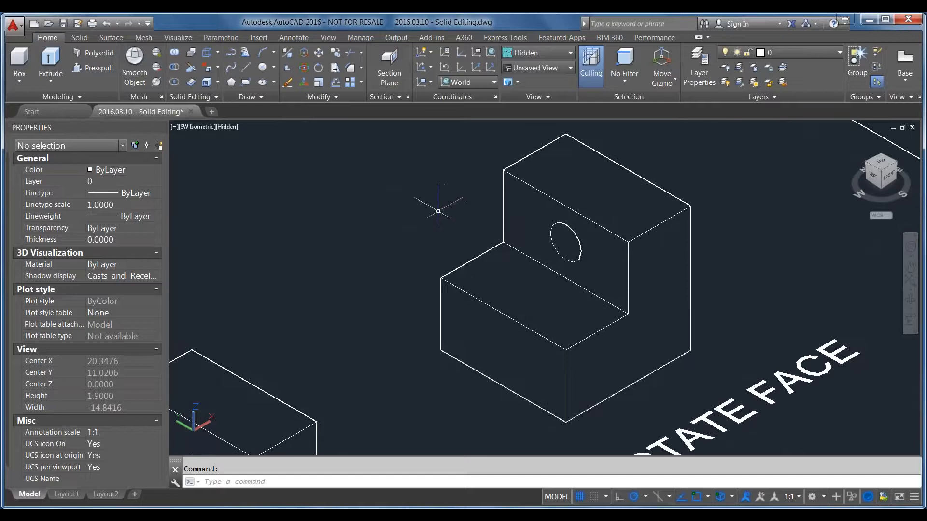
left_click(218, 70)
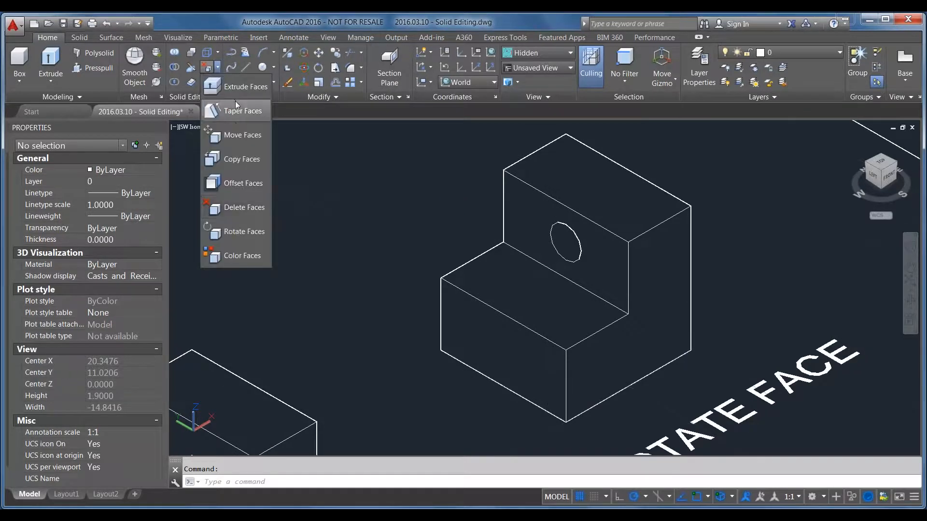
left_click(244, 232)
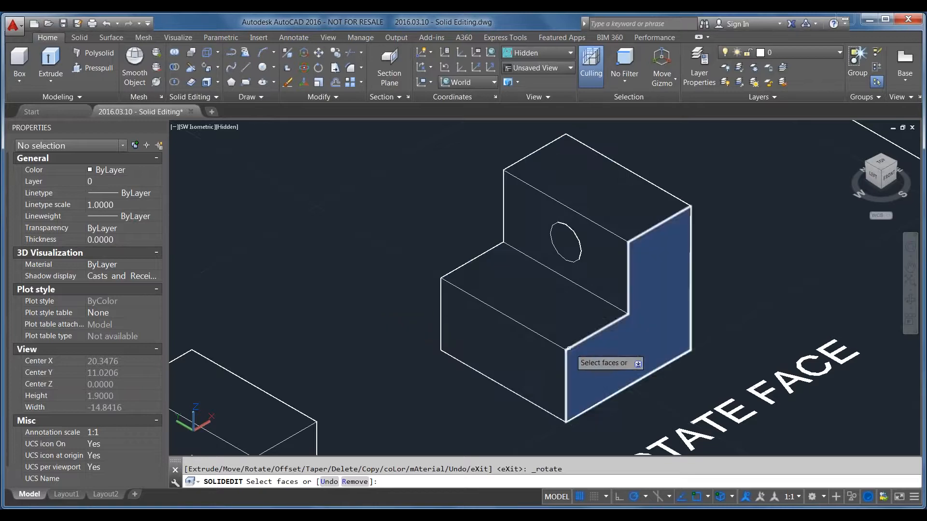
left_click(477, 336)
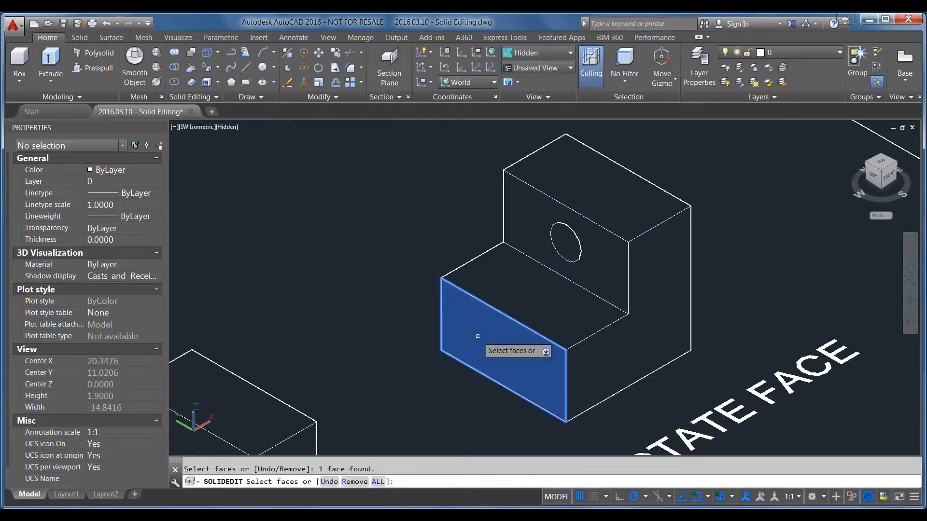
key("Return")
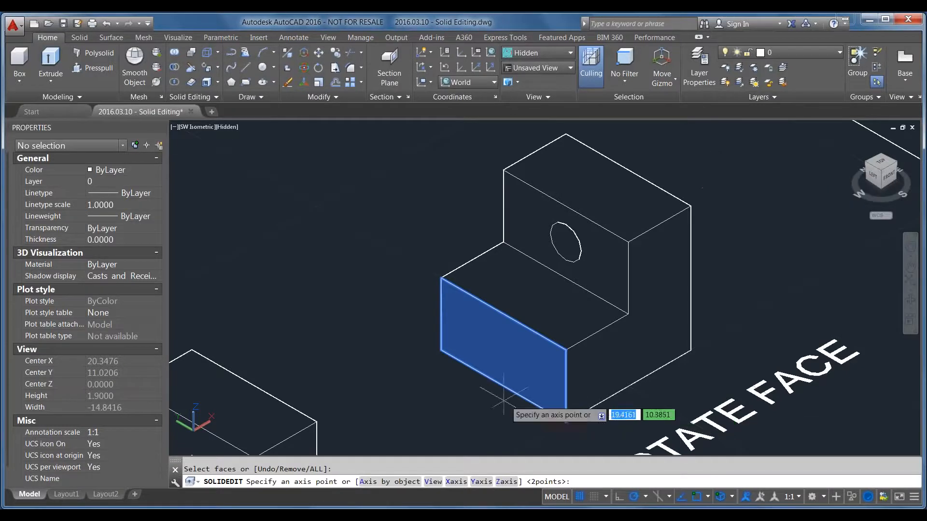
left_click(502, 386)
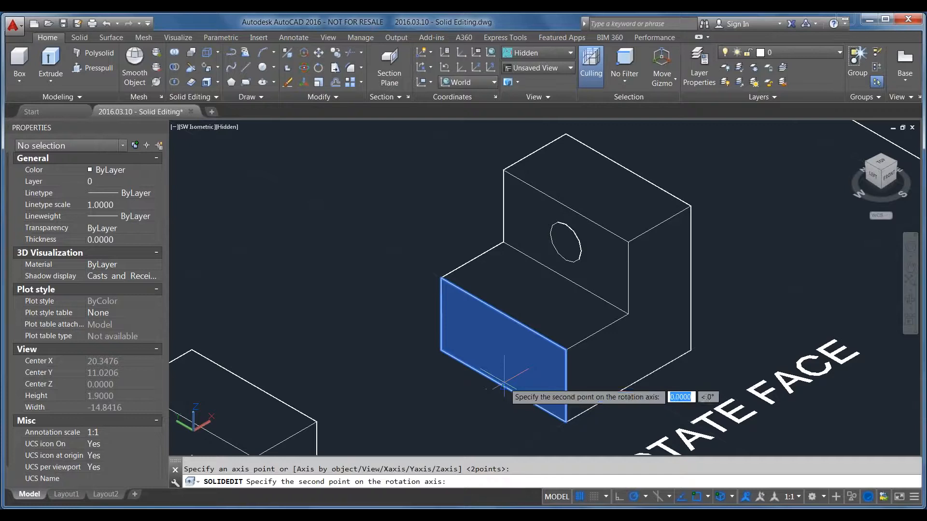
left_click(503, 313)
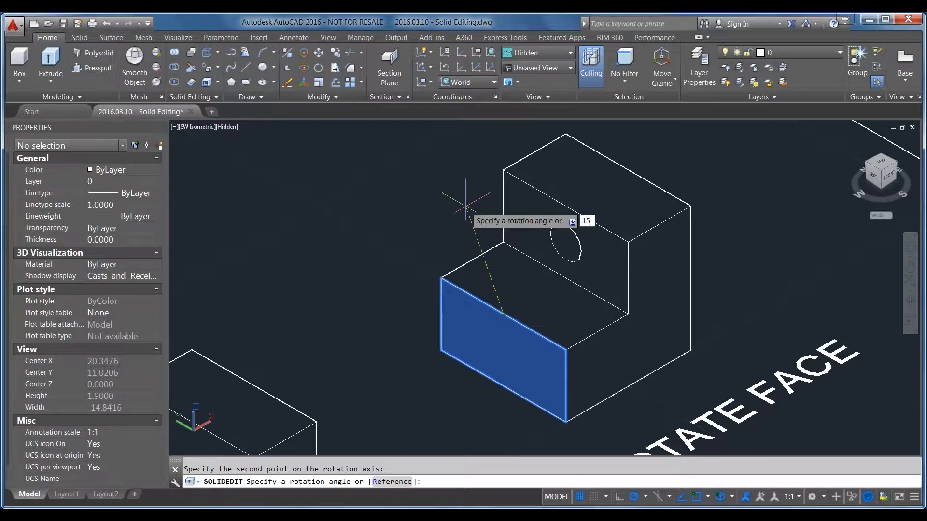
type("15")
key("Return")
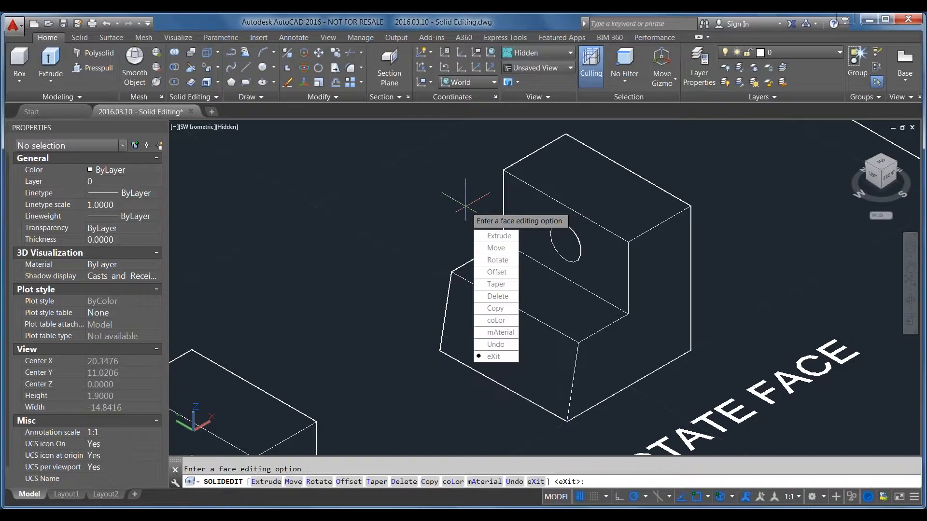
key("Return")
key("Return")
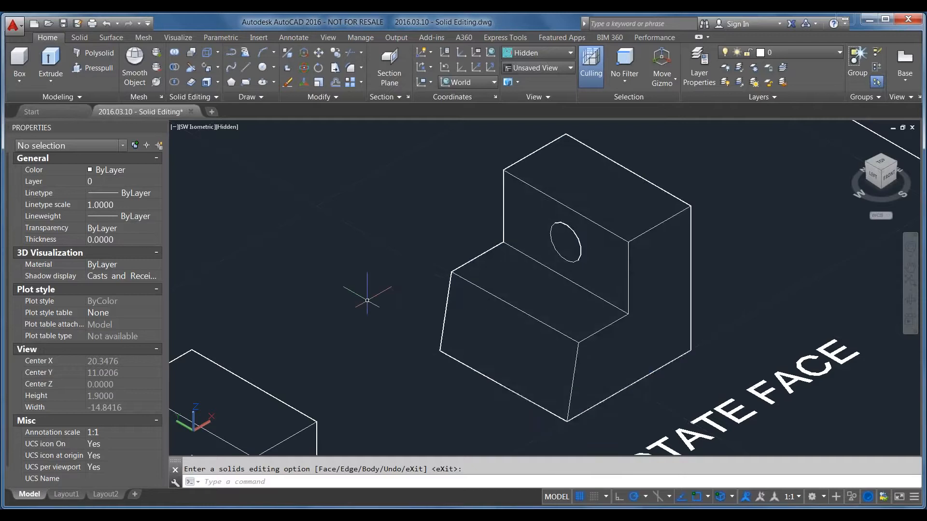
Color the vertical face with the hole on the COLOR FACE solid red and leave the solid editing command
scroll(367, 300, "down", 4)
scroll(509, 224, "up", 6)
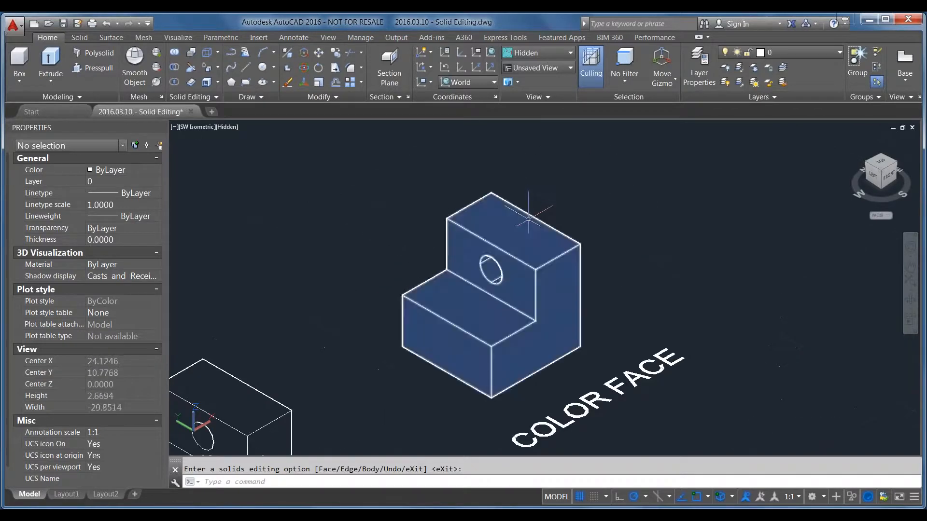
scroll(526, 207, "down", 4)
scroll(529, 254, "up", 2)
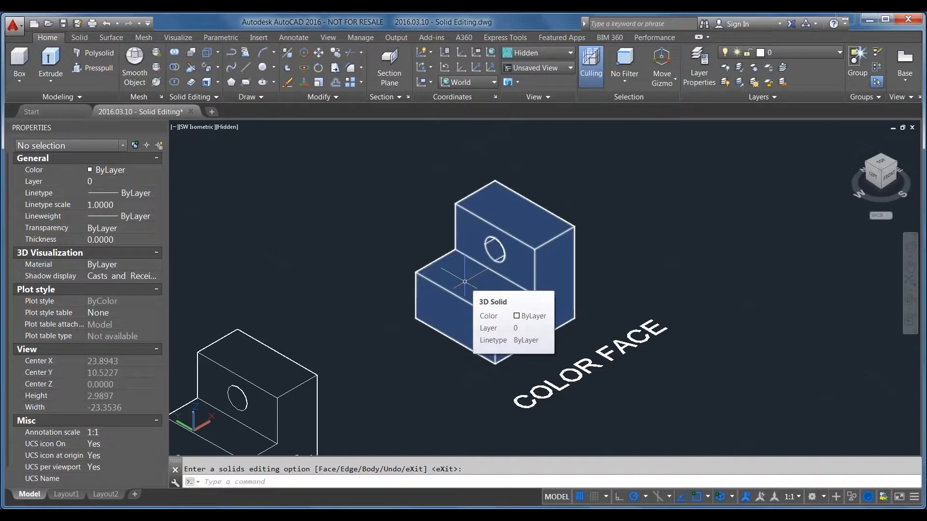
left_click(219, 69)
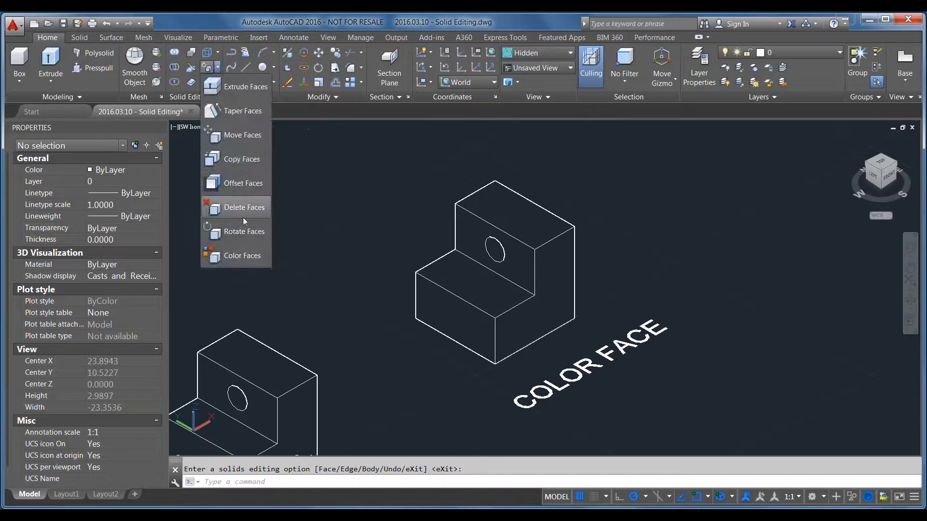
left_click(237, 257)
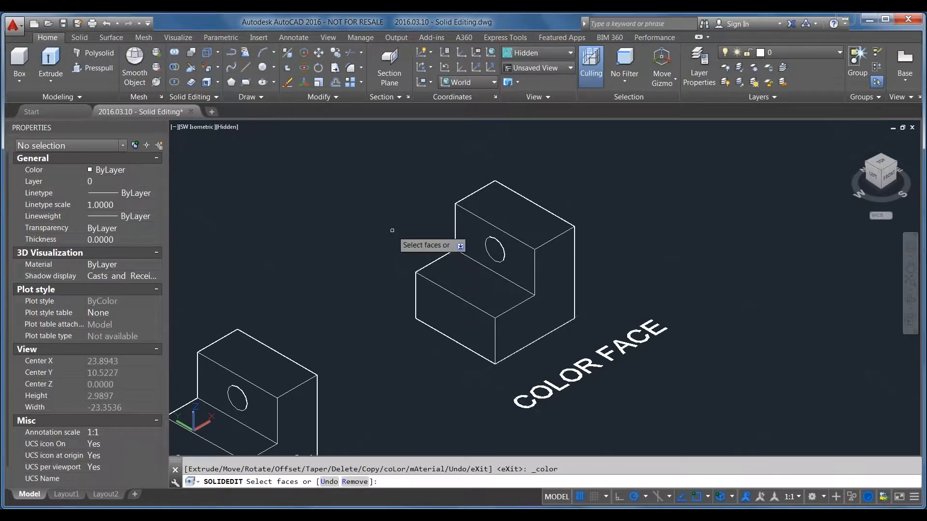
left_click(465, 233)
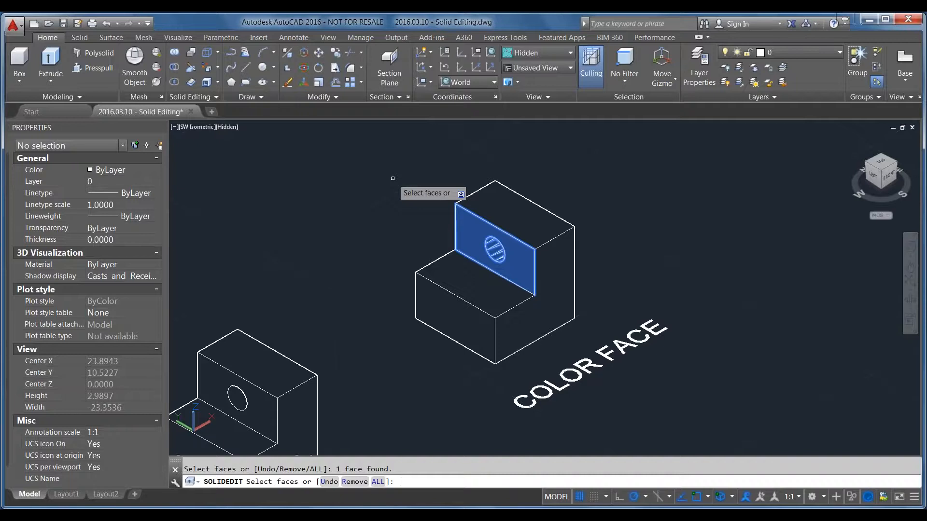
key("Return")
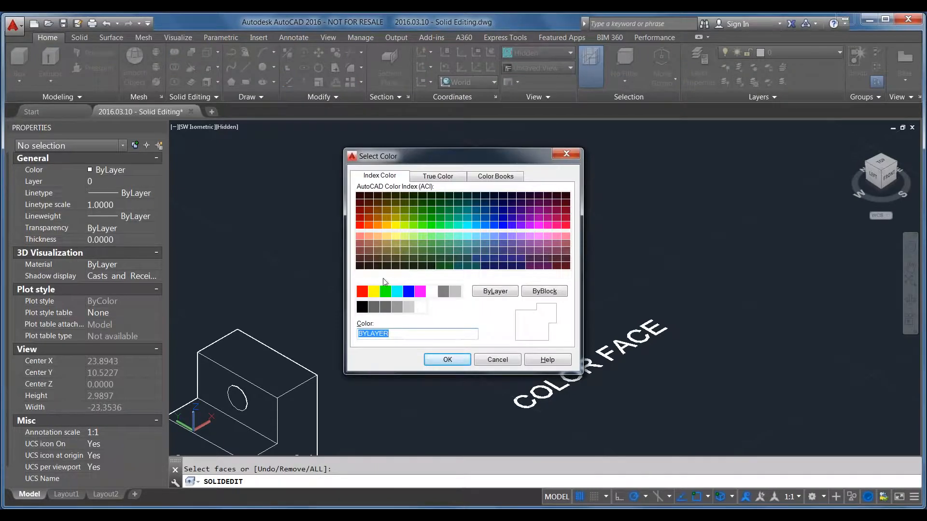
left_click(362, 291)
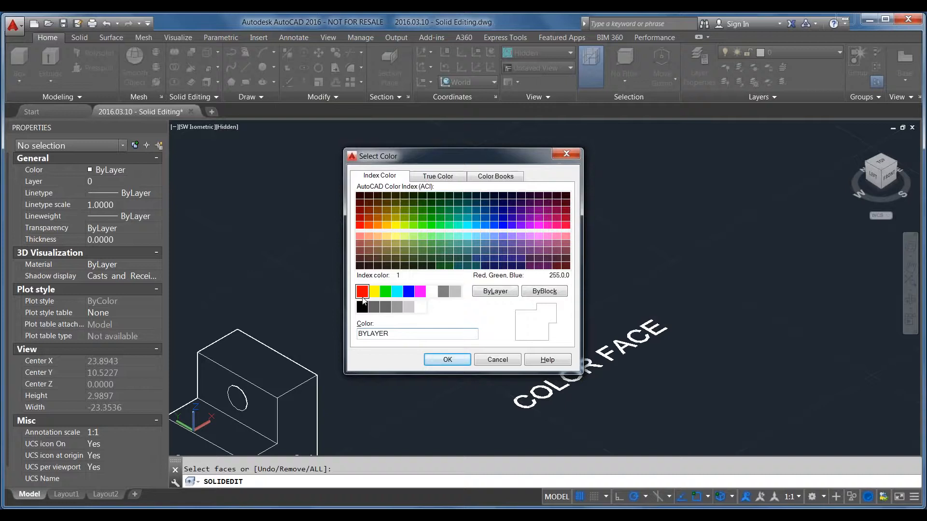
left_click(441, 361)
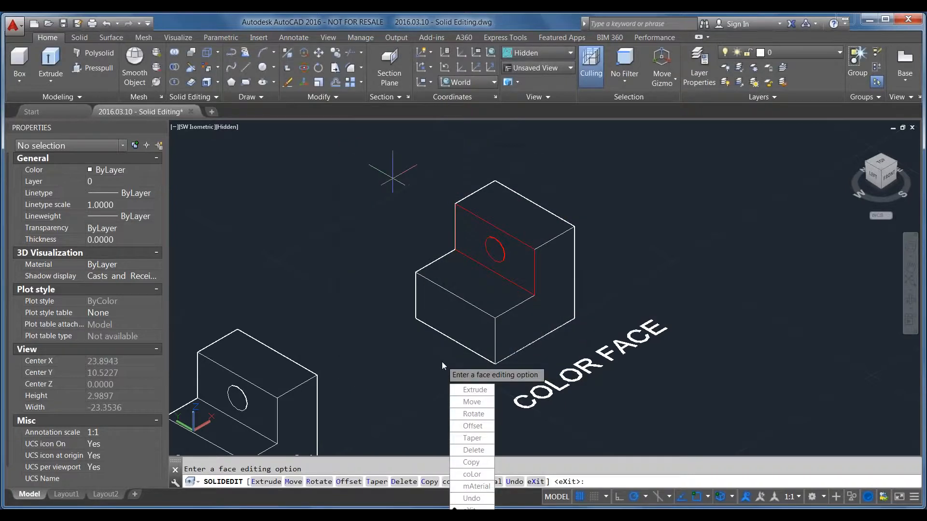
key("Escape")
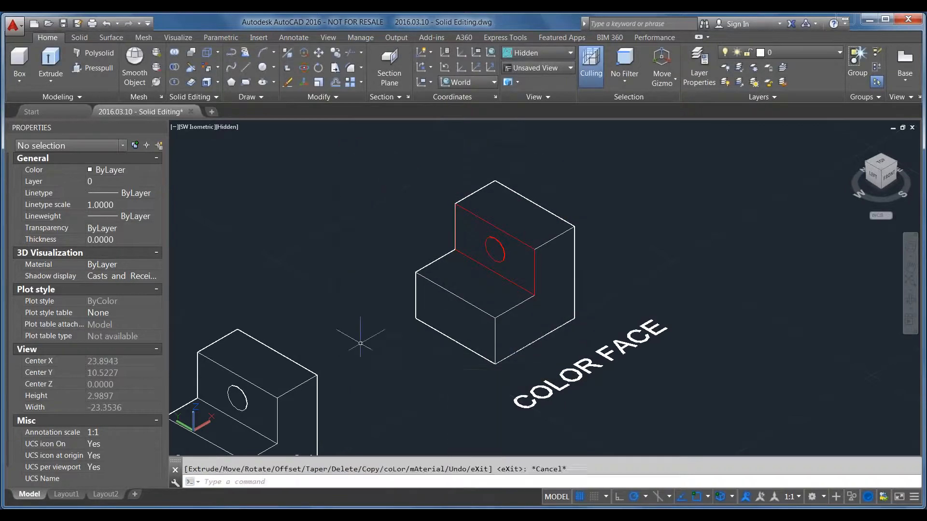
Switch to the Shaded visual style and examine the red face of the COLOR FACE solid
left_click(228, 128)
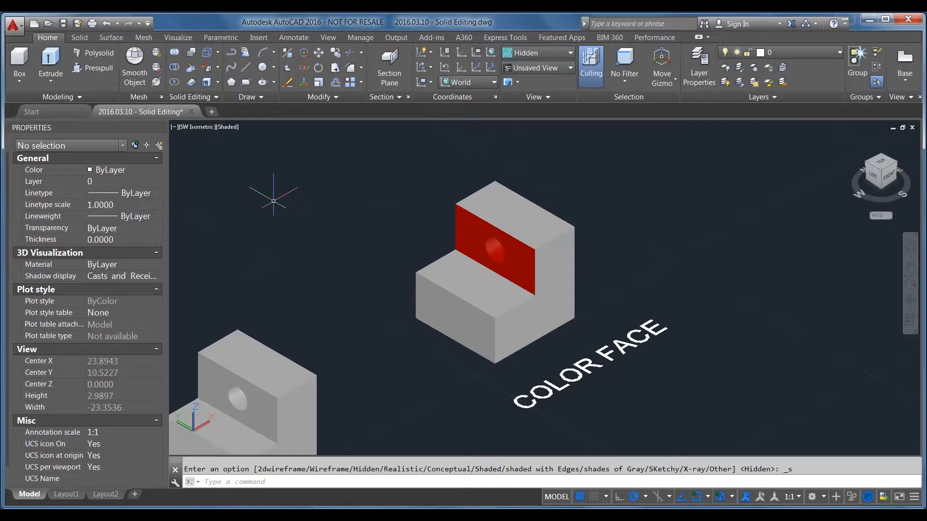
scroll(414, 232, "up", 2)
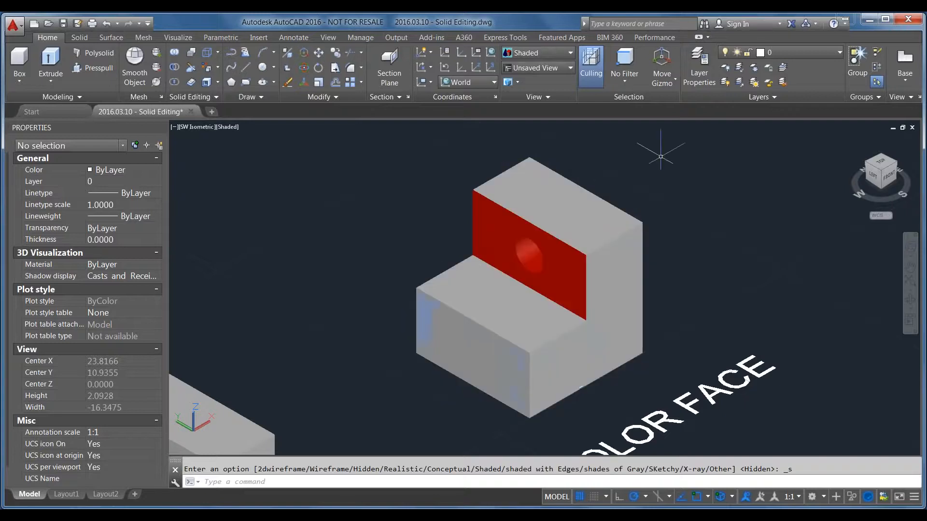
scroll(639, 225, "down", 4)
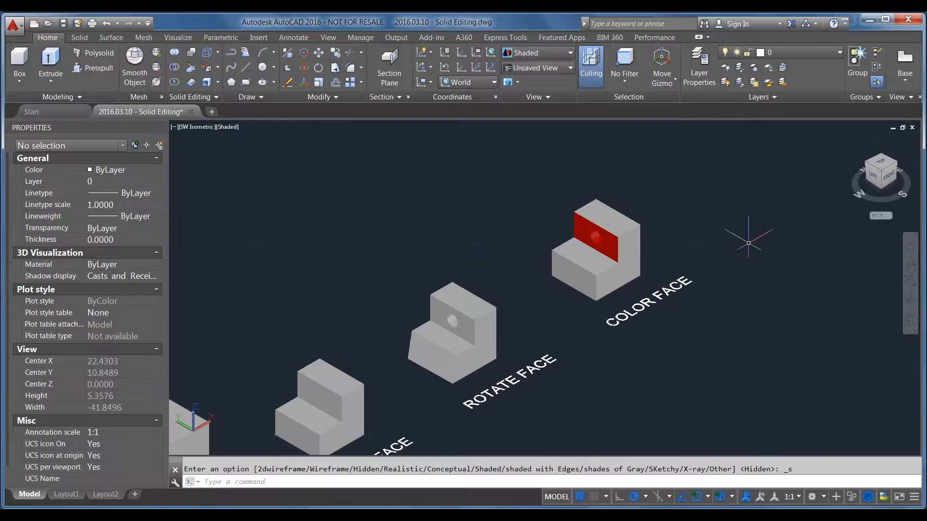
scroll(753, 260, "down", 6)
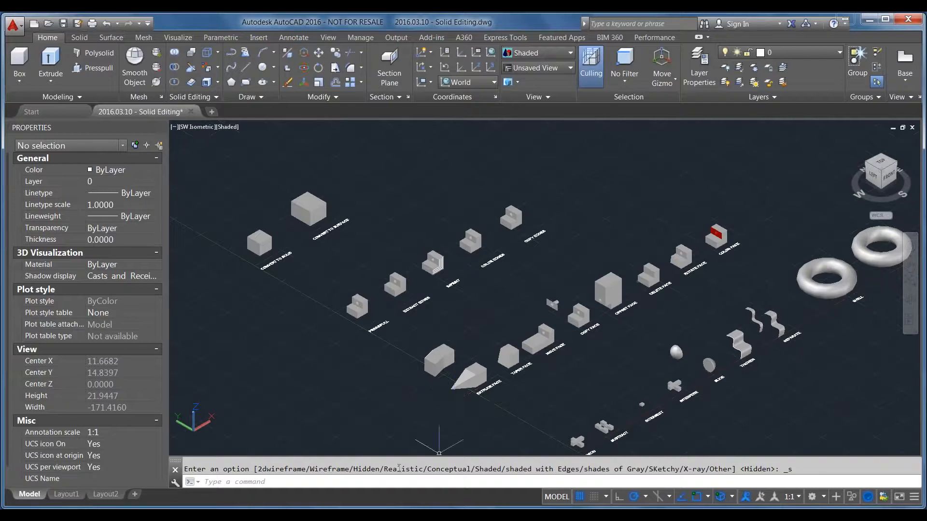
Go to the PRESS/PULL solid and set the visual style back to Hidden
middle_click_drag(400, 330, 467, 349)
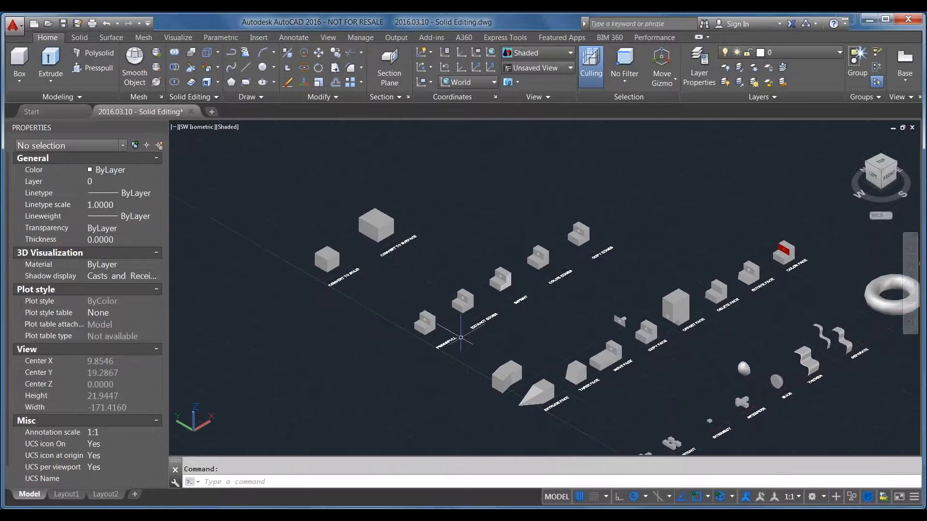
scroll(448, 335, "up", 2)
scroll(435, 331, "up", 3)
scroll(409, 347, "up", 2)
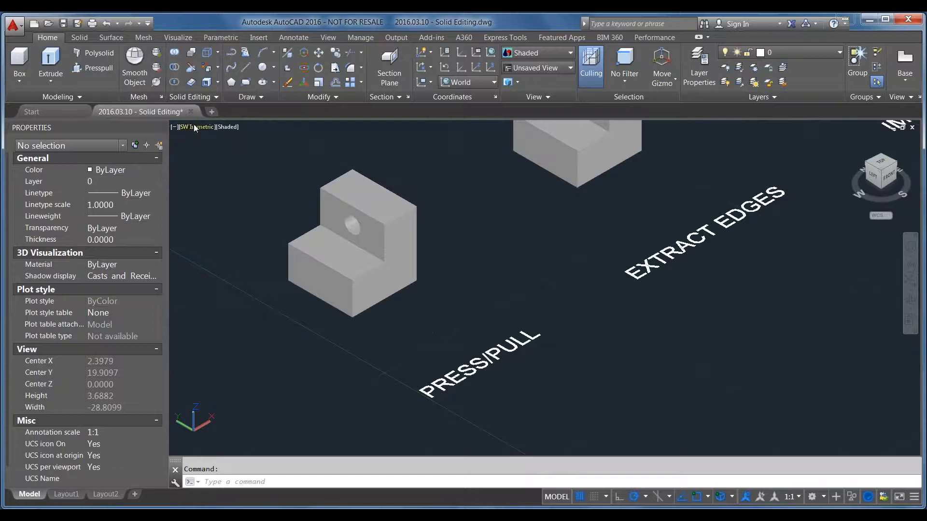
left_click(225, 129)
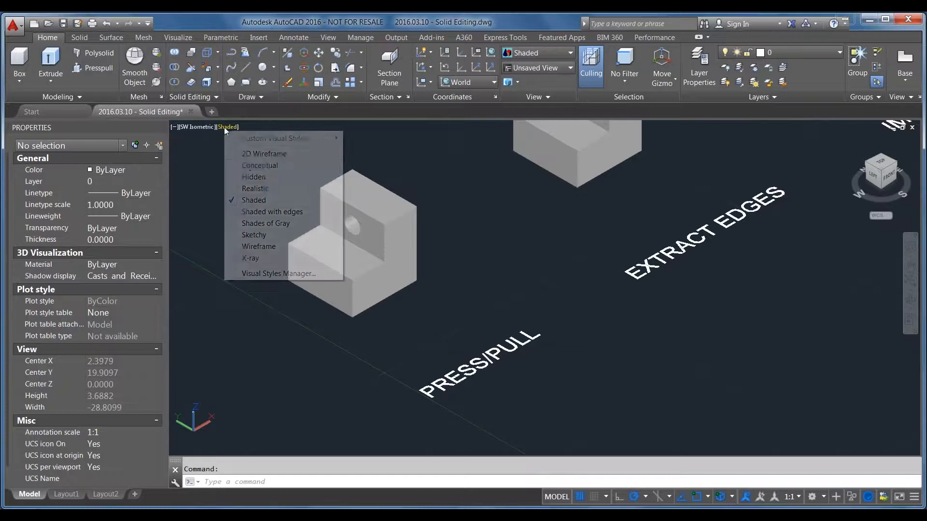
left_click(249, 177)
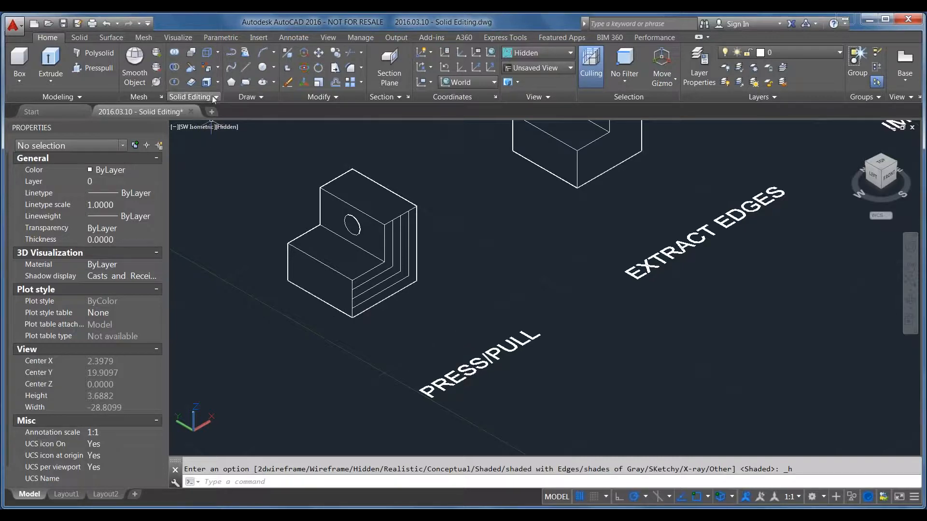
Press/pull the outermost L-shaped strip on the side of the PRESS/PULL solid outward by 1
left_click(84, 68)
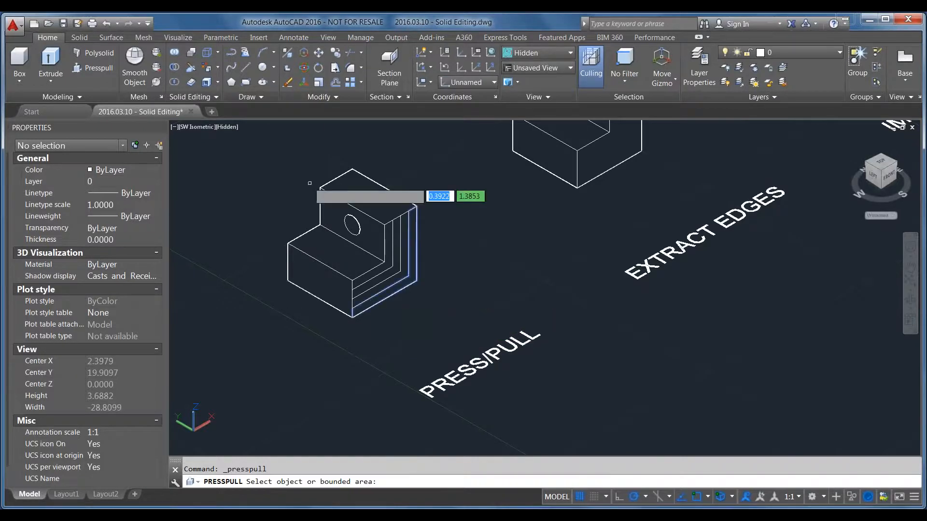
scroll(302, 189, "up", 3)
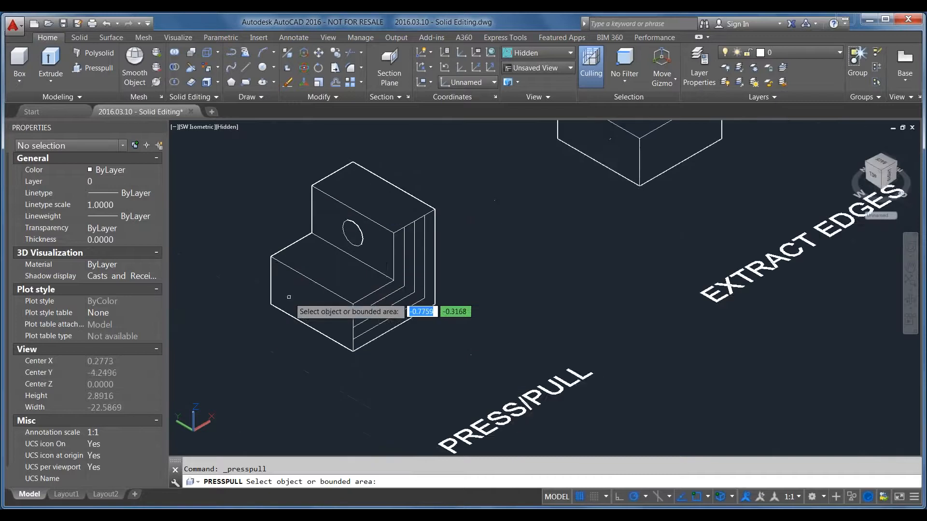
scroll(289, 296, "up", 2)
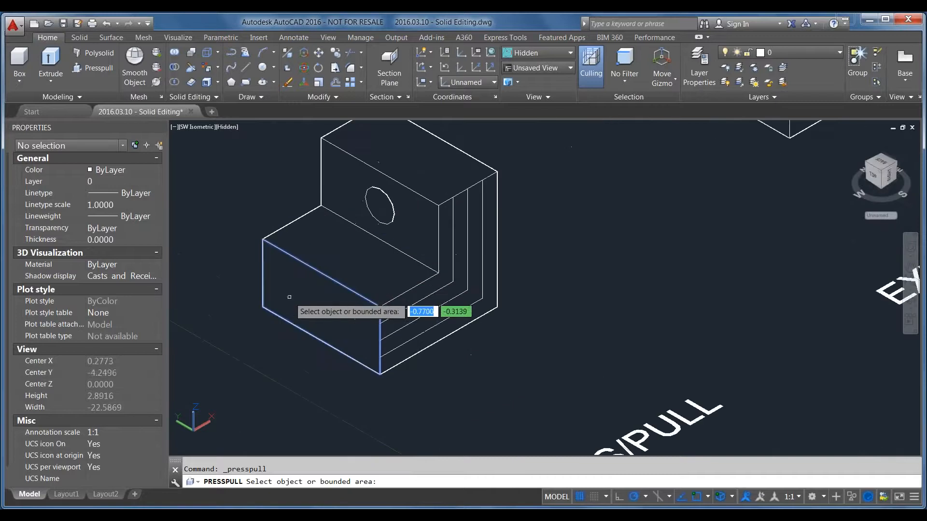
left_click(433, 341)
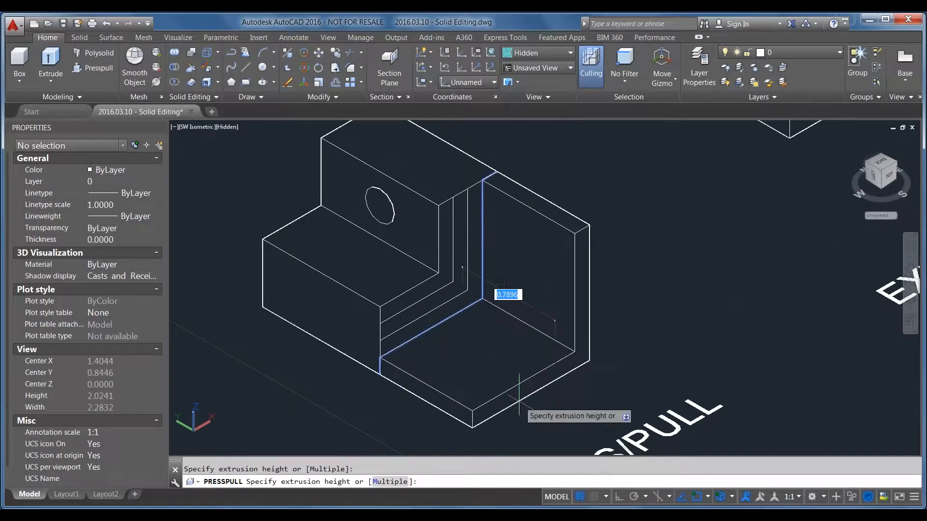
type("1")
key("Return")
Press/pull the middle L-shaped strip outward less far than the outermost one, and the neighbouring inner strip outward by 0.5
left_click(467, 328)
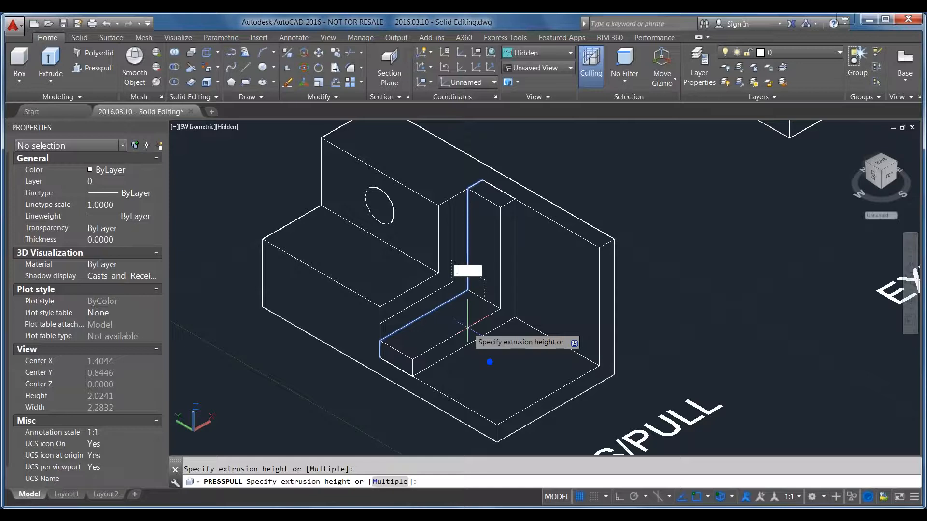
key("Return")
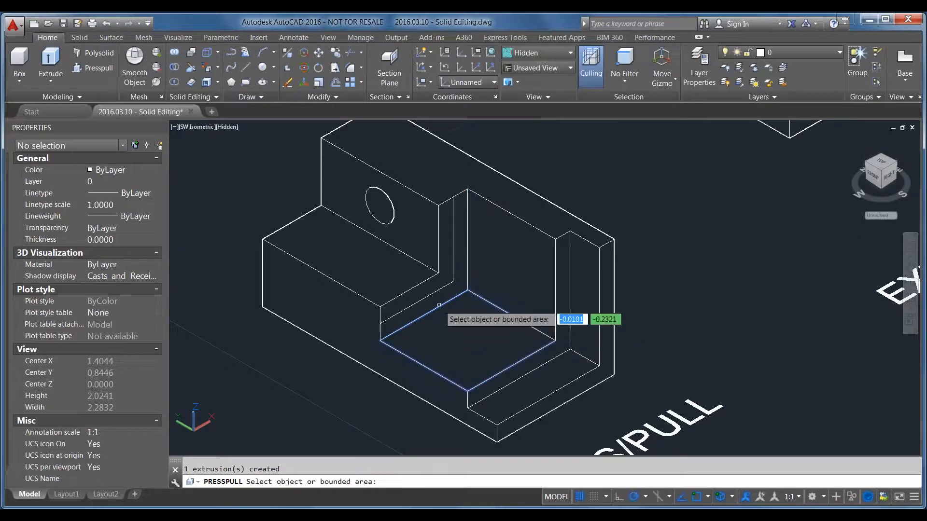
left_click(451, 265)
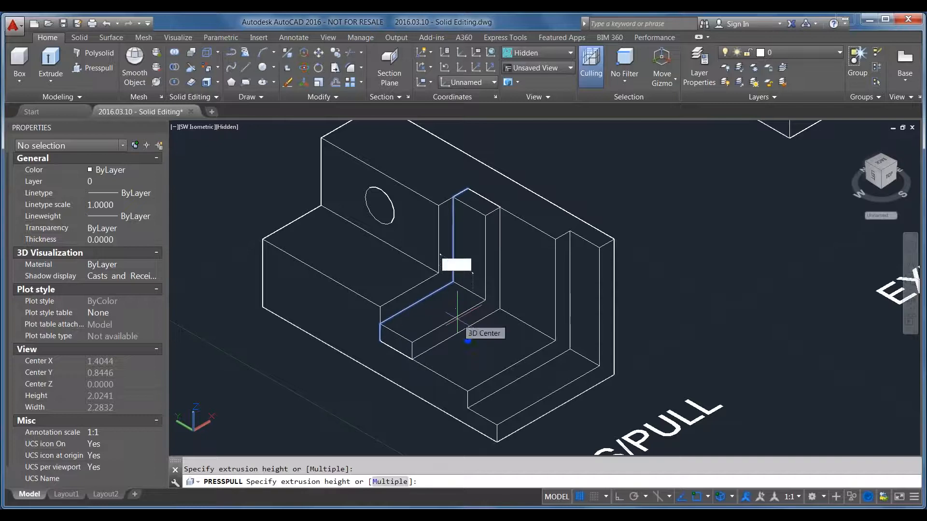
type(".5")
key("Return")
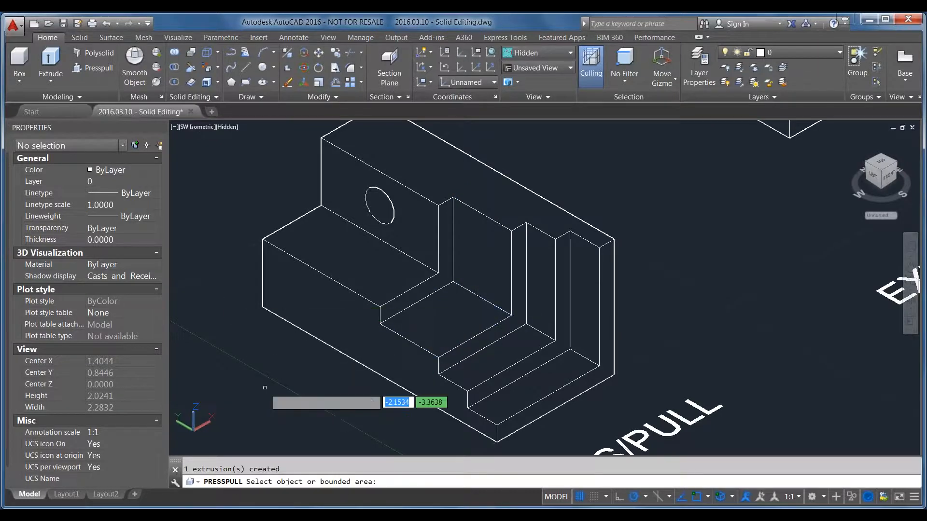
Press/pull the stepped front face below the ledge of the PRESS/PULL solid outward to lengthen the lower block
scroll(365, 235, "down", 2)
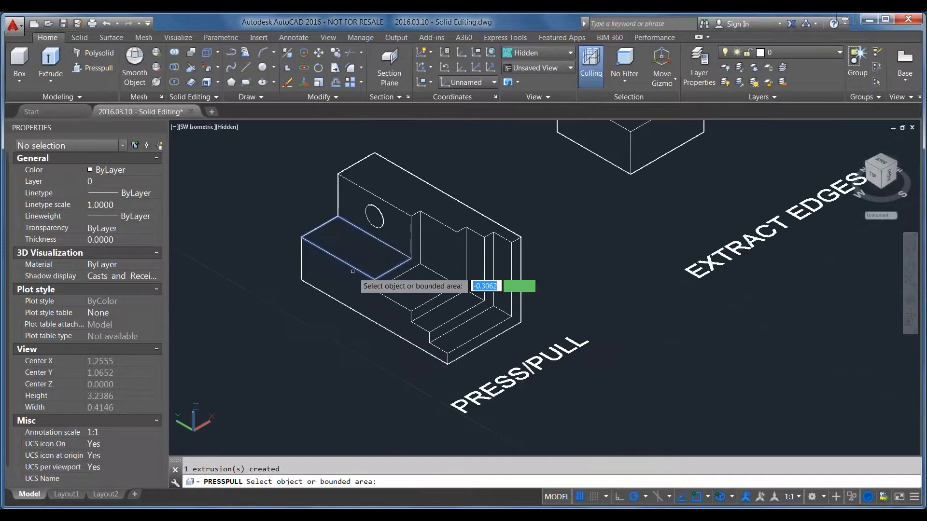
left_click(336, 289)
left_click(259, 342)
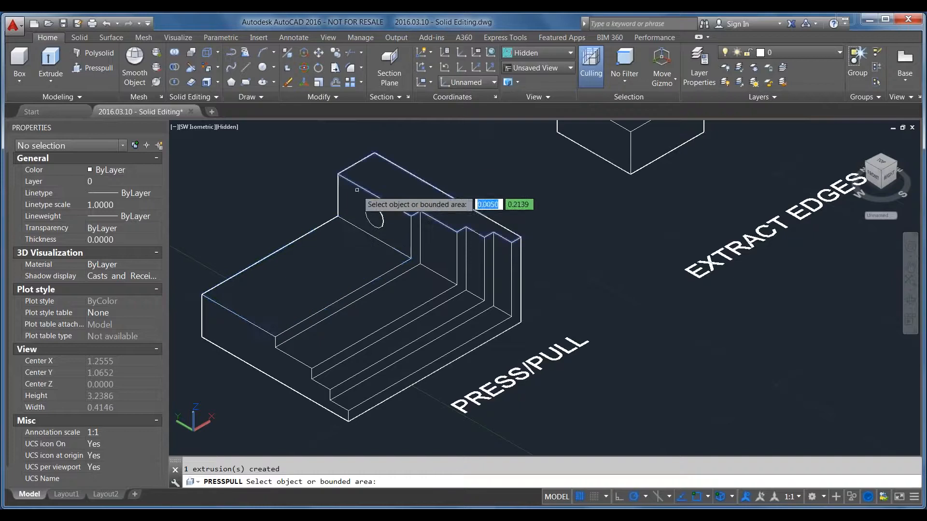
Try to press the ledge's top face down through the PRESS/PULL solid and leave the command
left_click(348, 267)
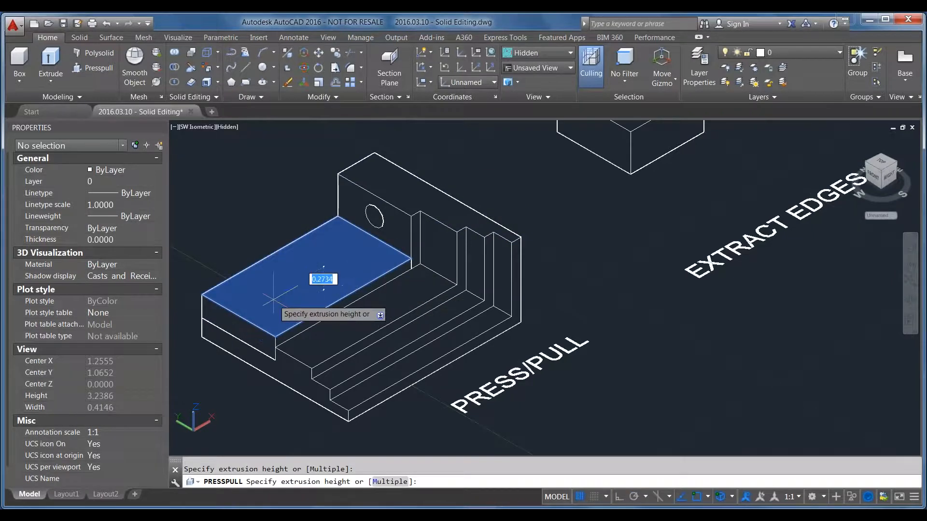
left_click(284, 324)
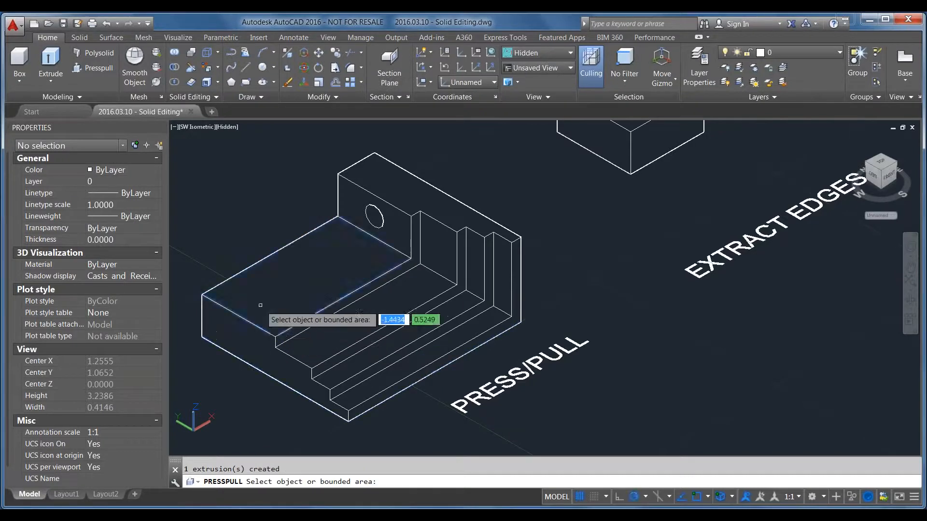
left_click(258, 308)
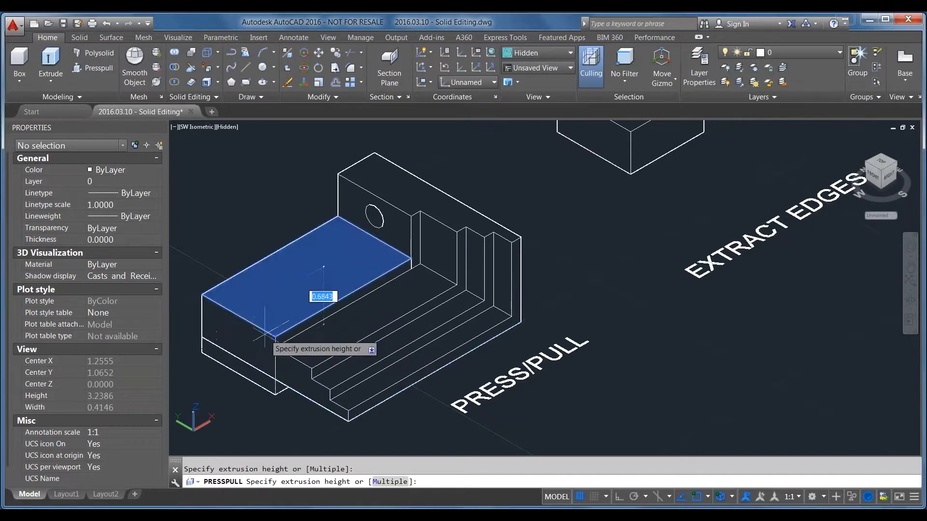
key("Escape")
key("Escape")
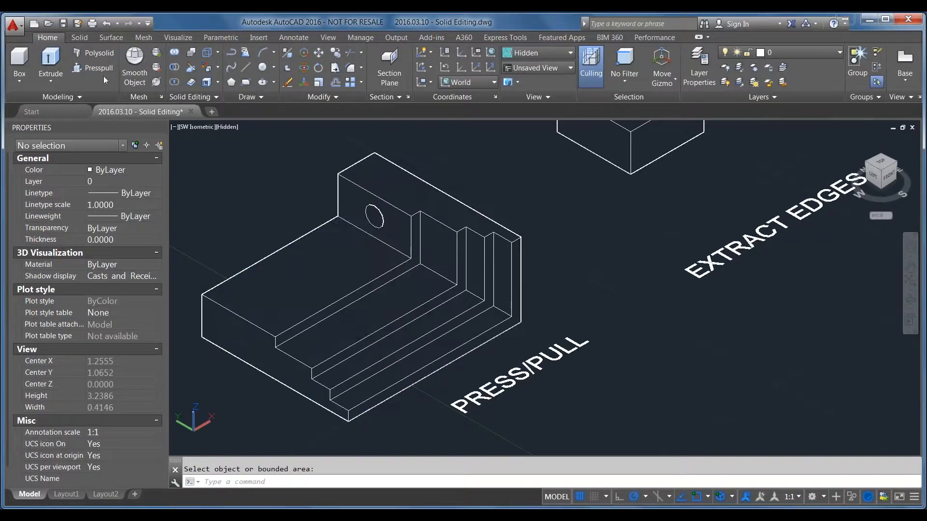
Press/pull the vertical face with the hole outward past the front end of the lower block
left_click(357, 203)
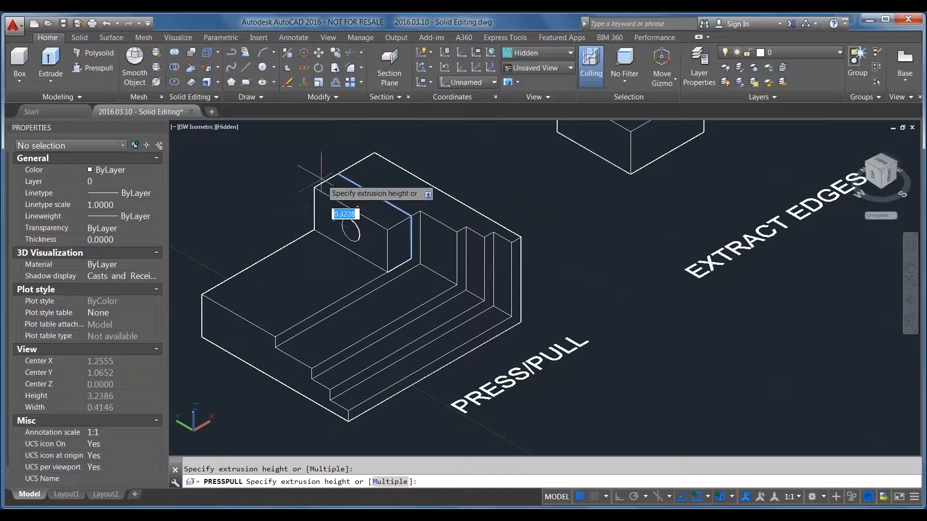
scroll(427, 172, "down", 3)
left_click(215, 231)
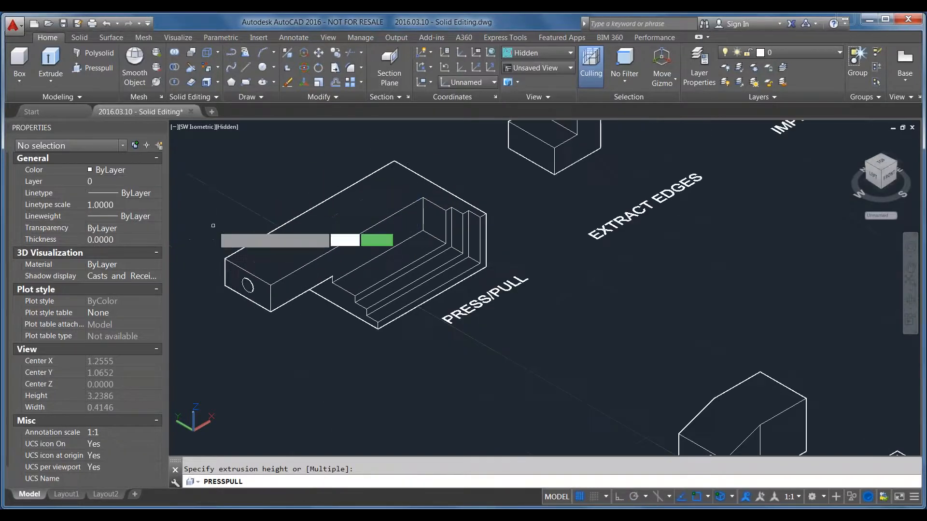
scroll(352, 357, "up", 3)
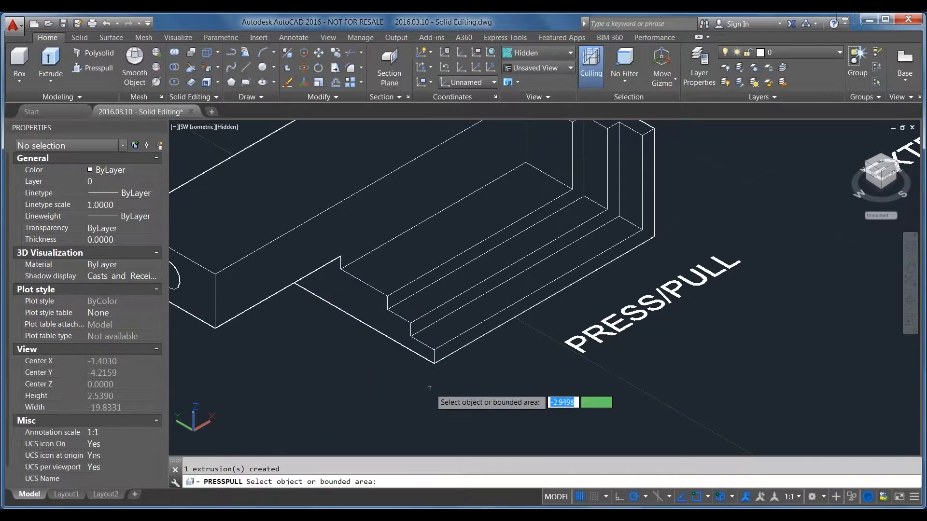
scroll(461, 401, "down", 2)
scroll(354, 363, "down", 2)
scroll(406, 330, "up", 2)
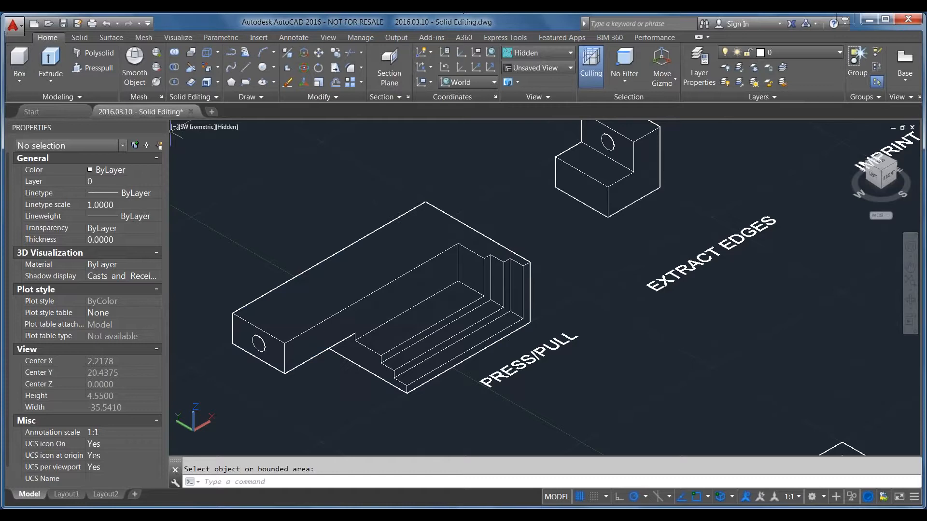
Extract the edges of the whole EXTRACT EDGES solid with the Extract Edges command
left_click(28, 81)
left_click(28, 81)
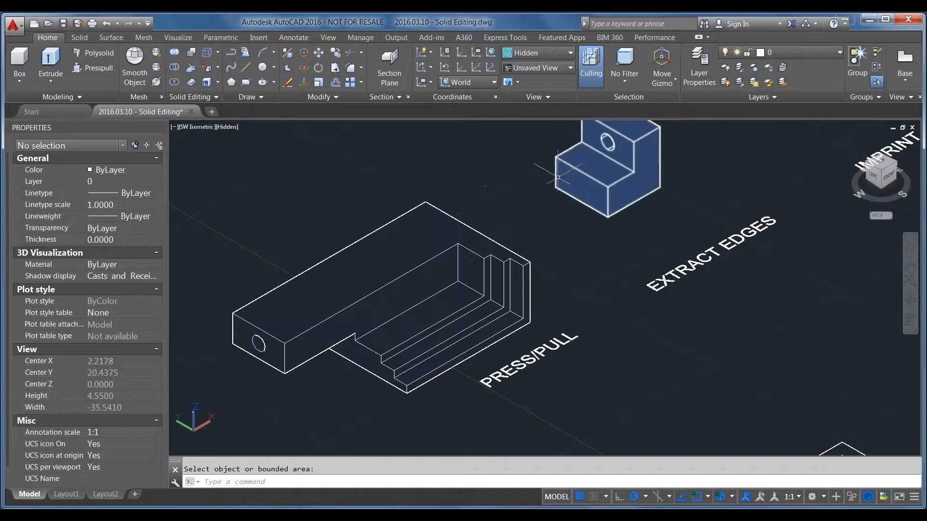
middle_click_drag(558, 180, 391, 292)
key("Escape")
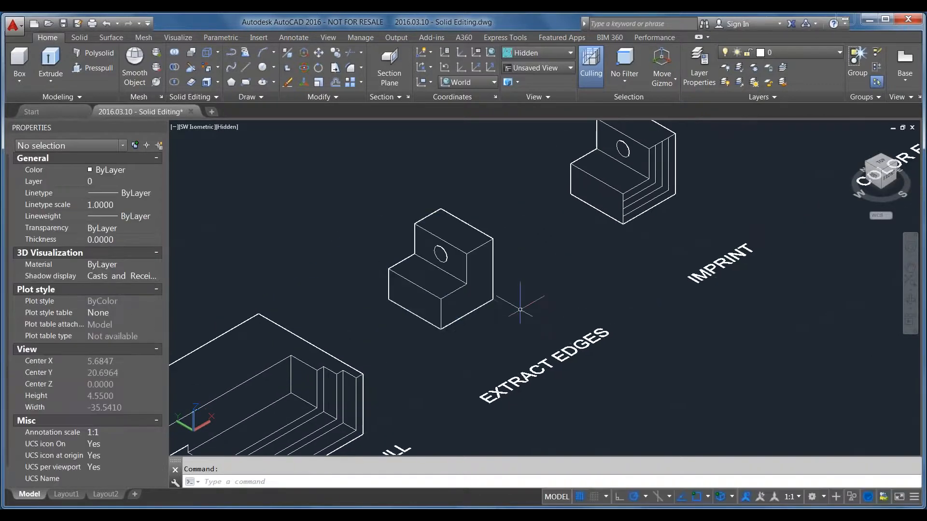
scroll(416, 287, "up", 2)
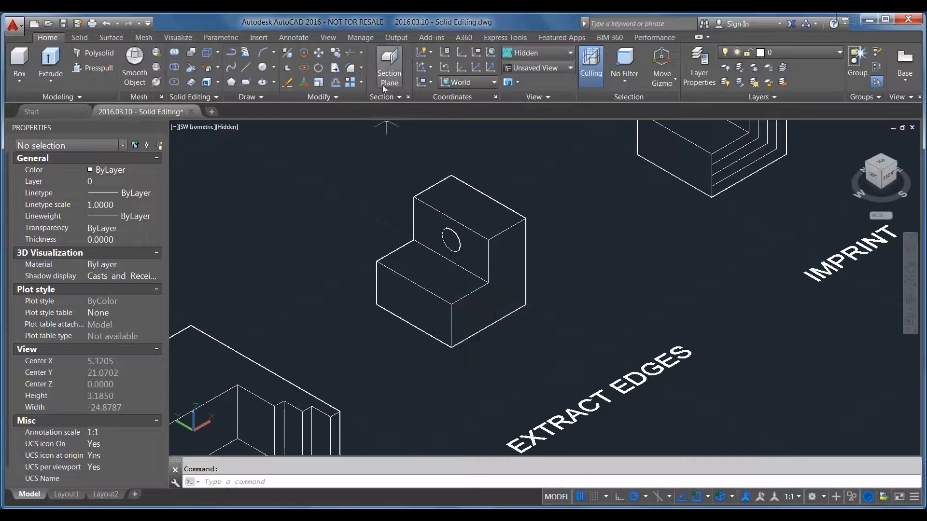
left_click(219, 51)
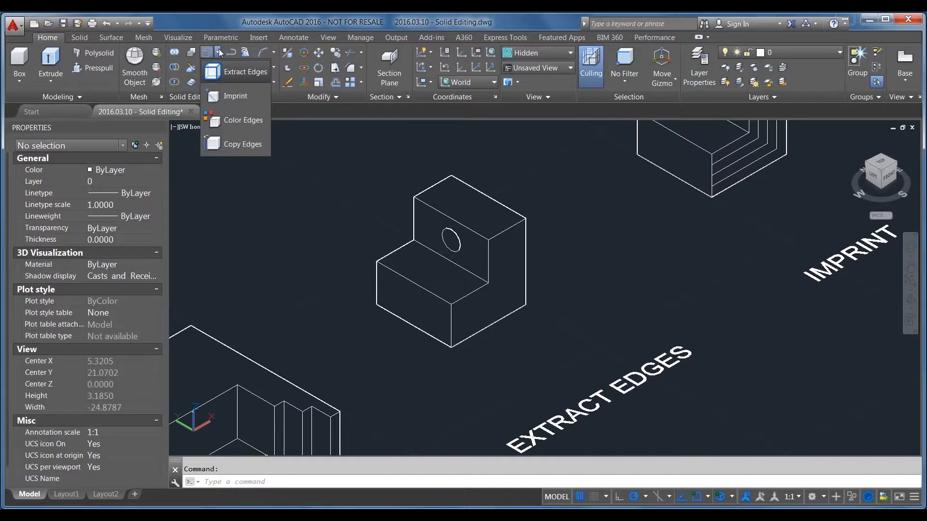
left_click(236, 71)
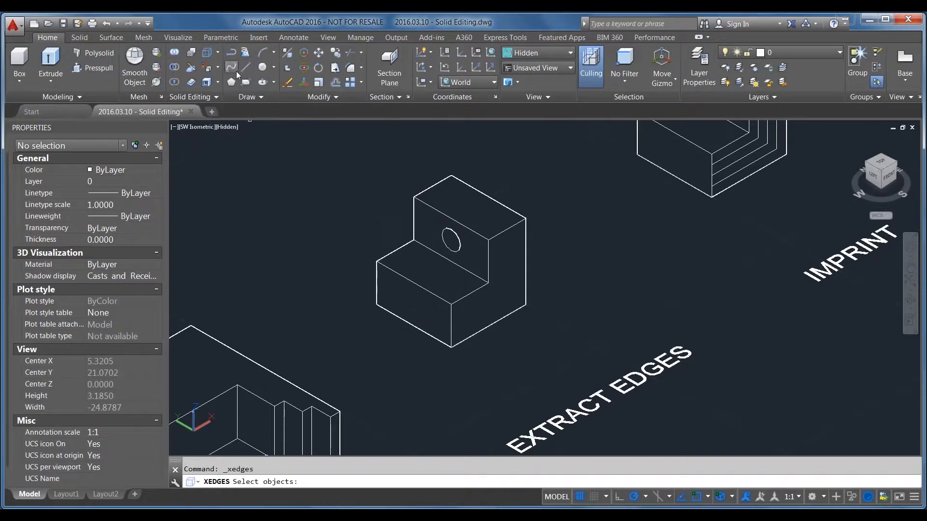
left_click(482, 313)
key("Return")
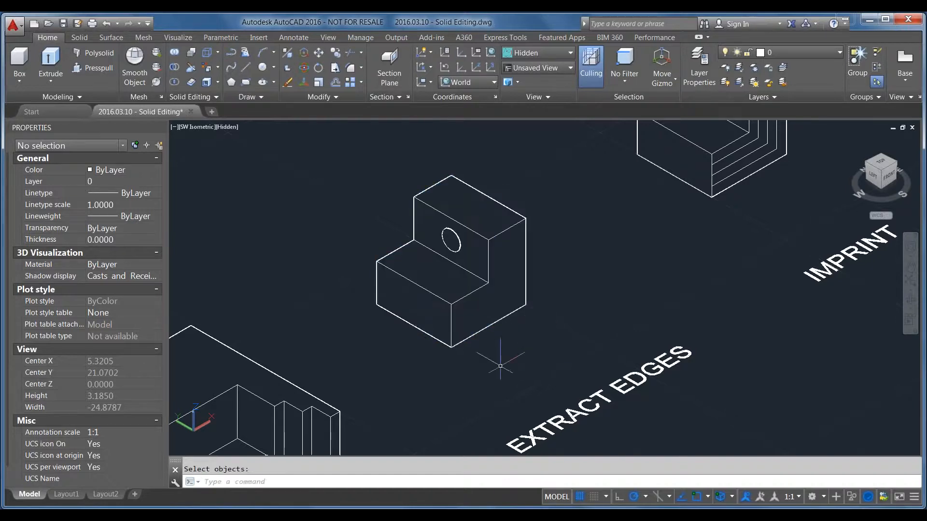
Move the EXTRACT EDGES solid about 3 units at 90° away from its extracted wireframe
left_click(494, 299)
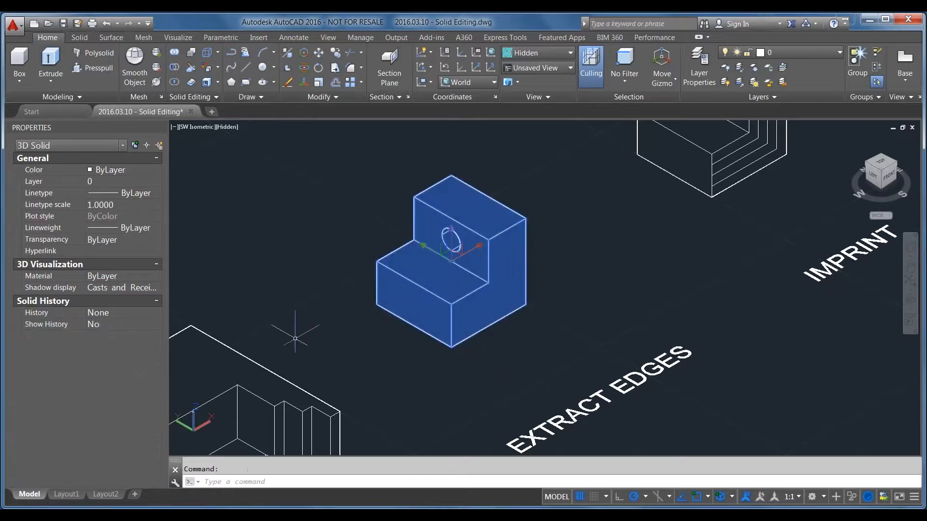
type("m")
key("Return")
scroll(513, 360, "down", 2)
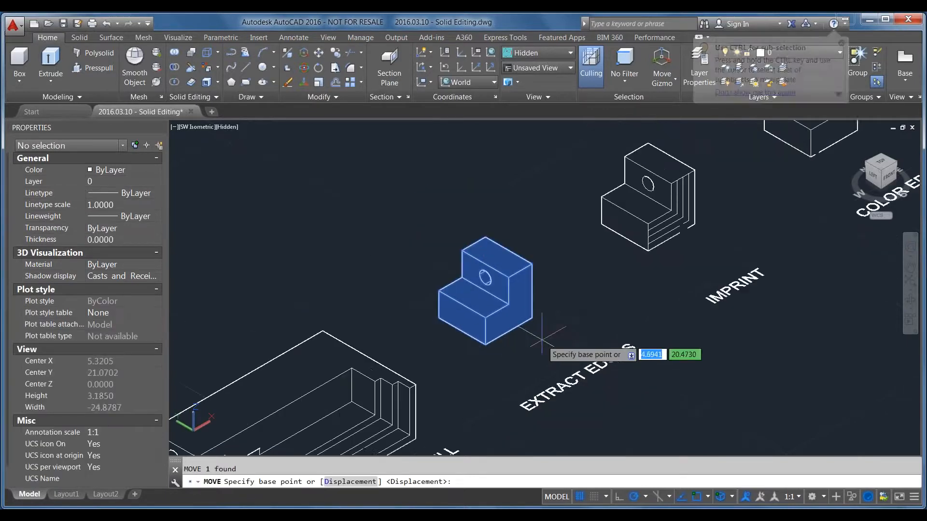
left_click(480, 372)
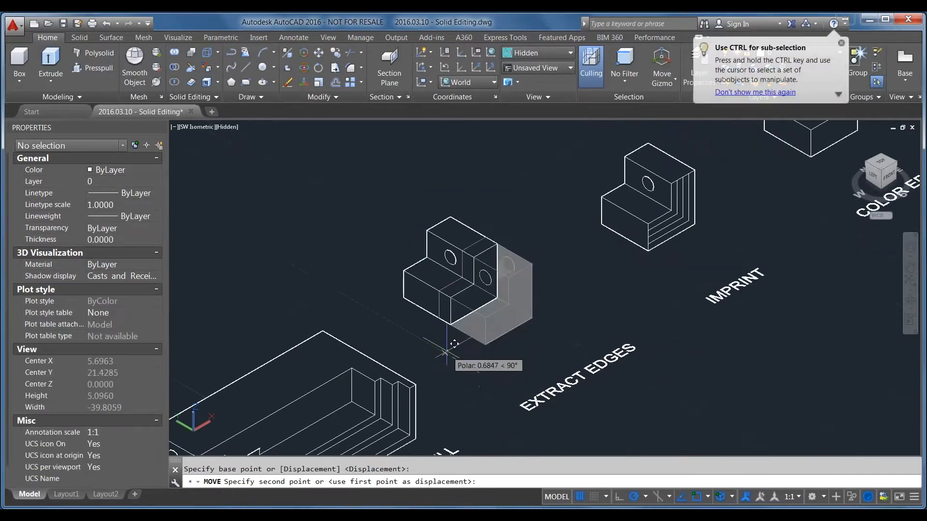
left_click(332, 288)
Inspect the extracted wireframe's objects by selecting all of them, a single bottom edge line and the hole's circle, leaving nothing selected
scroll(469, 282, "up", 2)
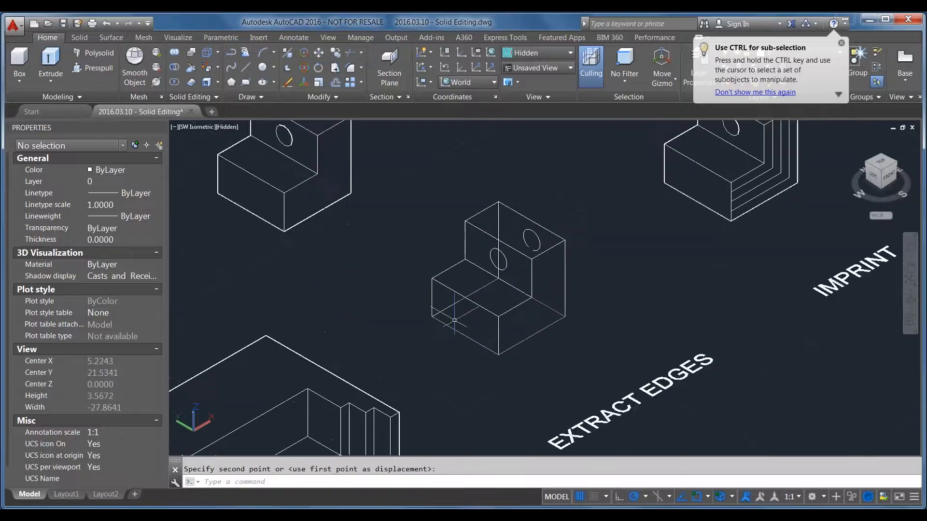
left_click(408, 169)
left_click(613, 376)
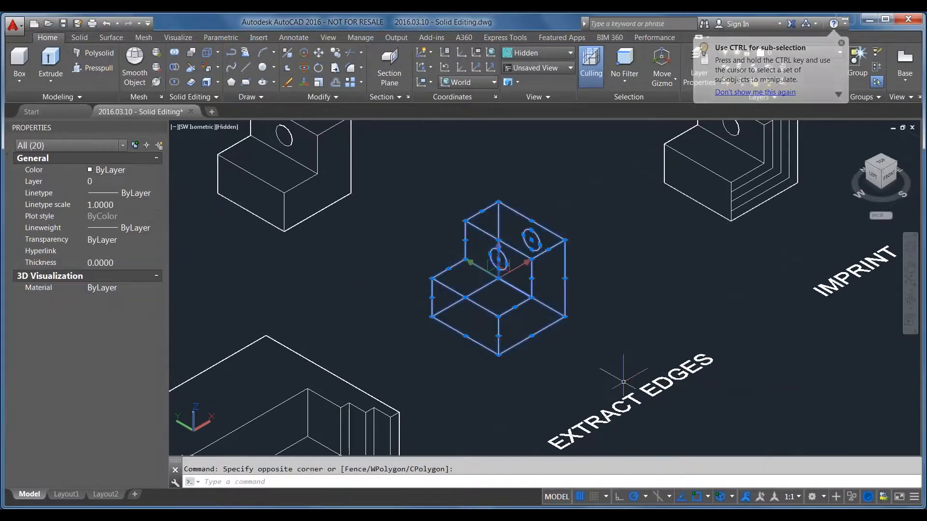
key("Escape")
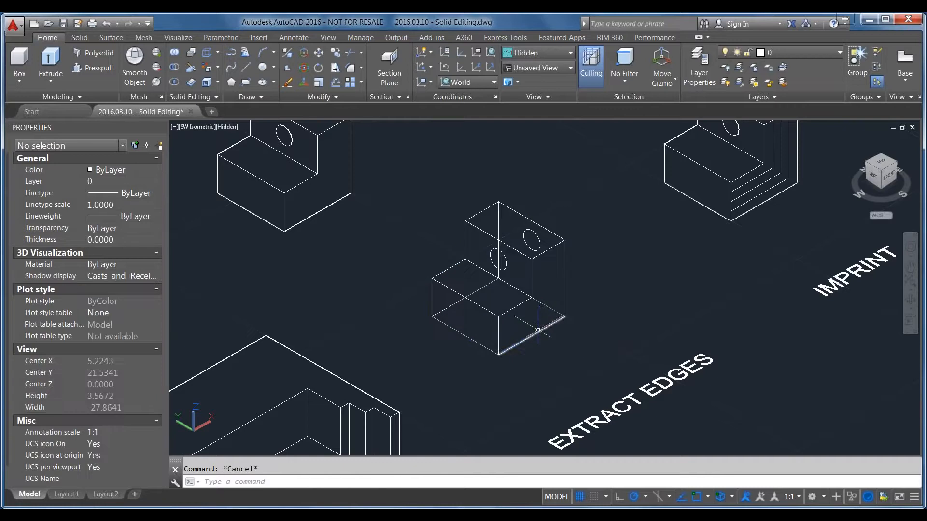
left_click(540, 334)
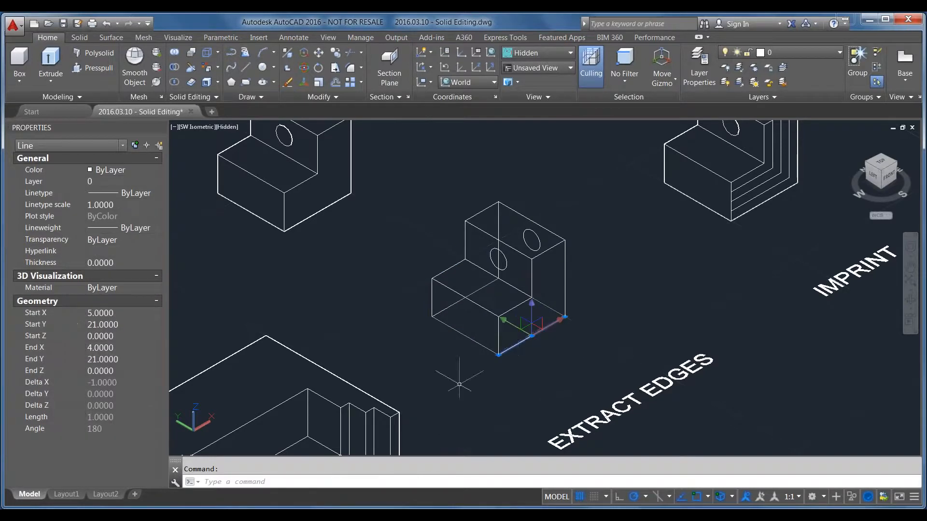
key("Escape")
left_click(585, 358)
left_click(401, 146)
key("Escape")
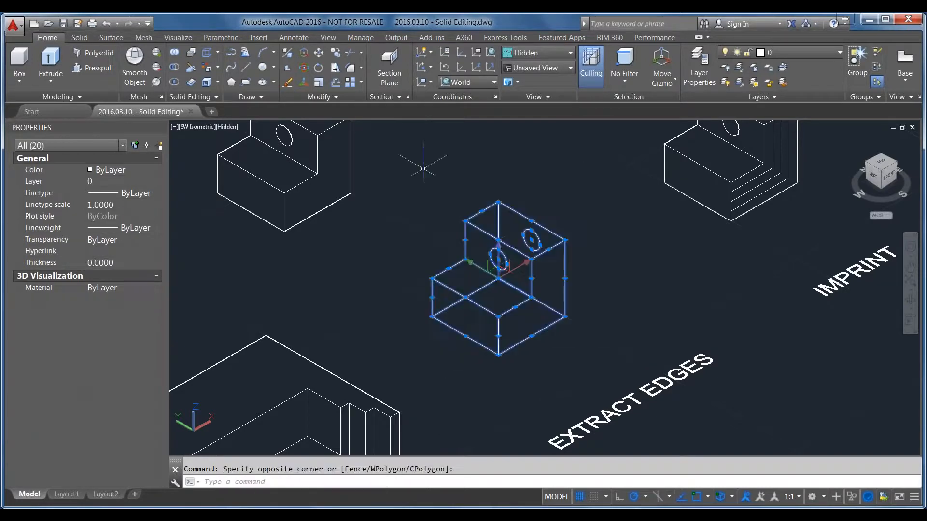
left_click(490, 258)
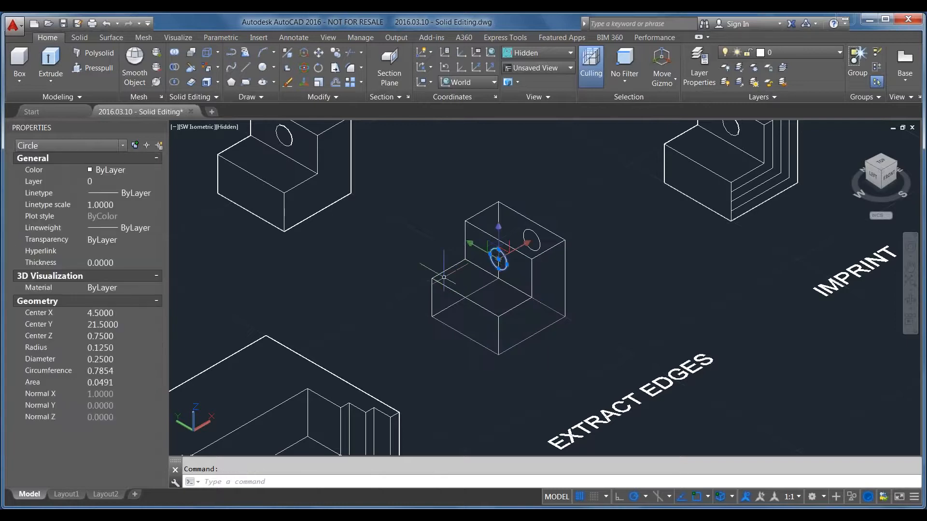
key("Escape")
Examine the extracted wireframe beside the moved solid, the IMPRINT solid, and an overview of the neighbouring samples
scroll(546, 332, "down", 2)
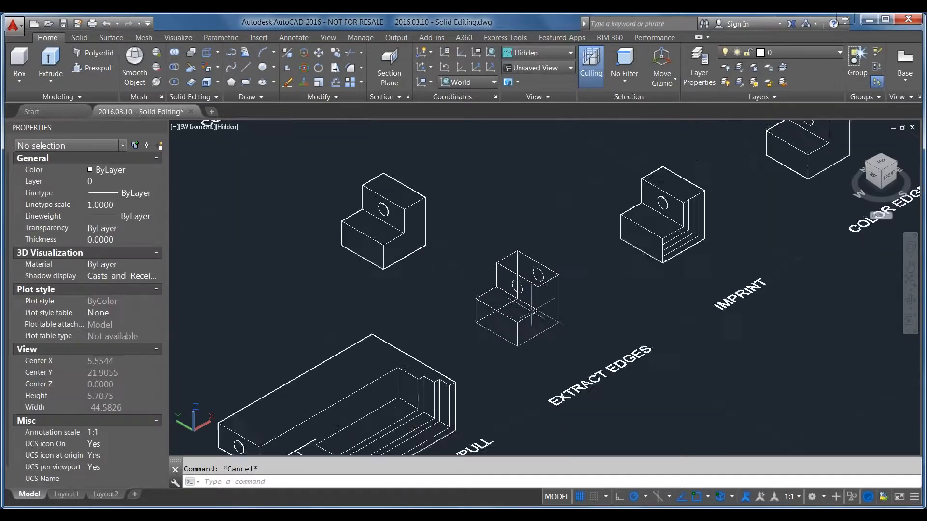
scroll(388, 206, "up", 1)
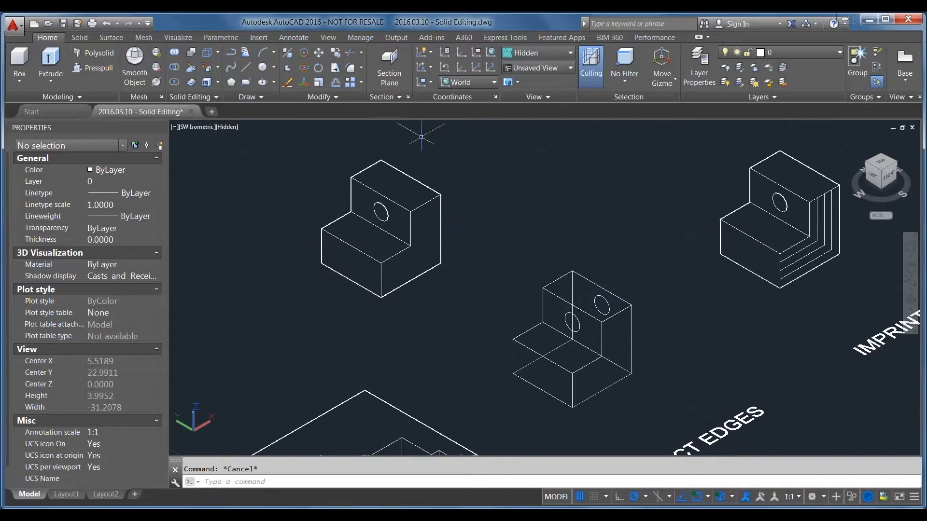
scroll(596, 401, "up", 1)
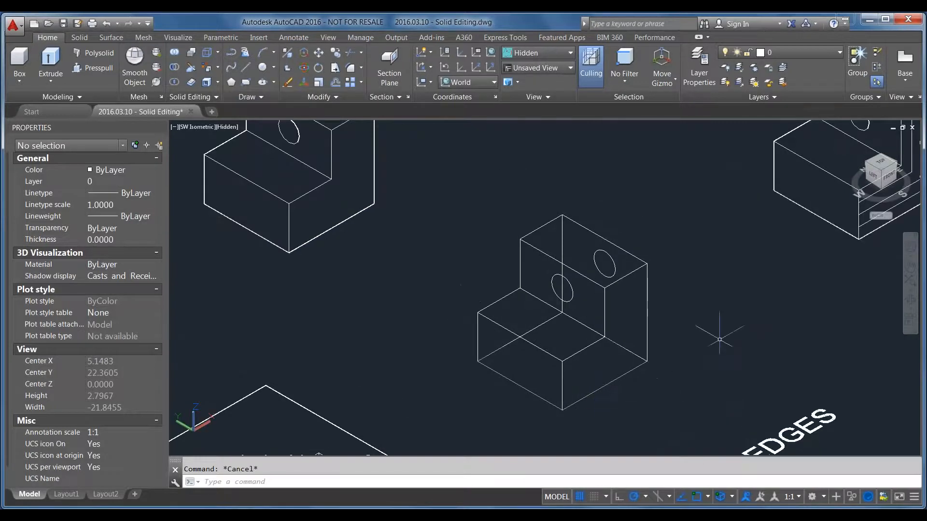
scroll(476, 321, "down", 1)
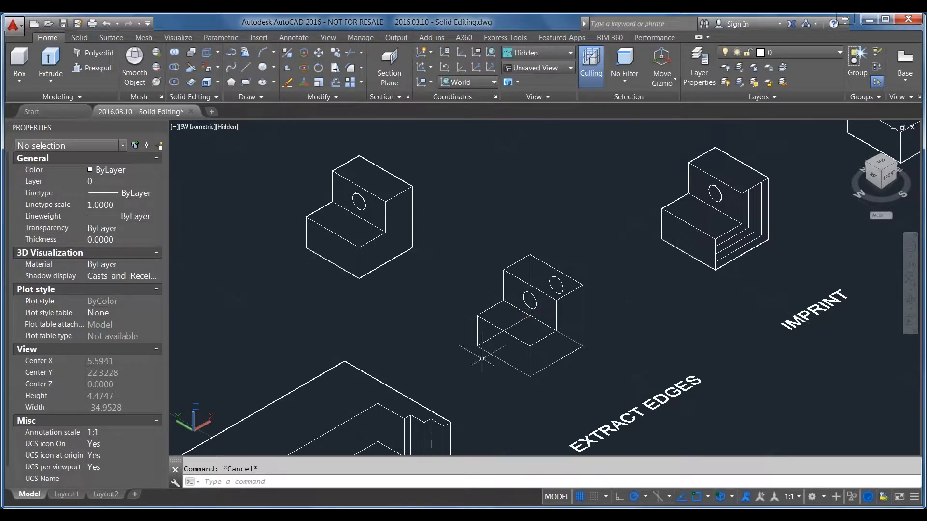
mouse_move(700, 384)
middle_mouse_down()
mouse_move(632, 322)
mouse_move(517, 353)
mouse_move(497, 378)
middle_mouse_up()
middle_click_drag(683, 280, 669, 335)
scroll(532, 334, "up", 1)
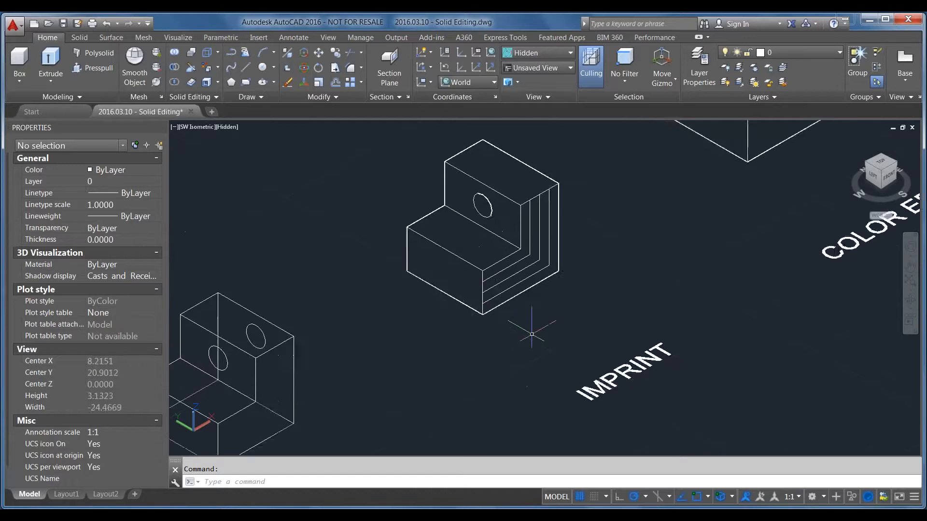
scroll(532, 334, "down", 5)
scroll(469, 338, "up", 2)
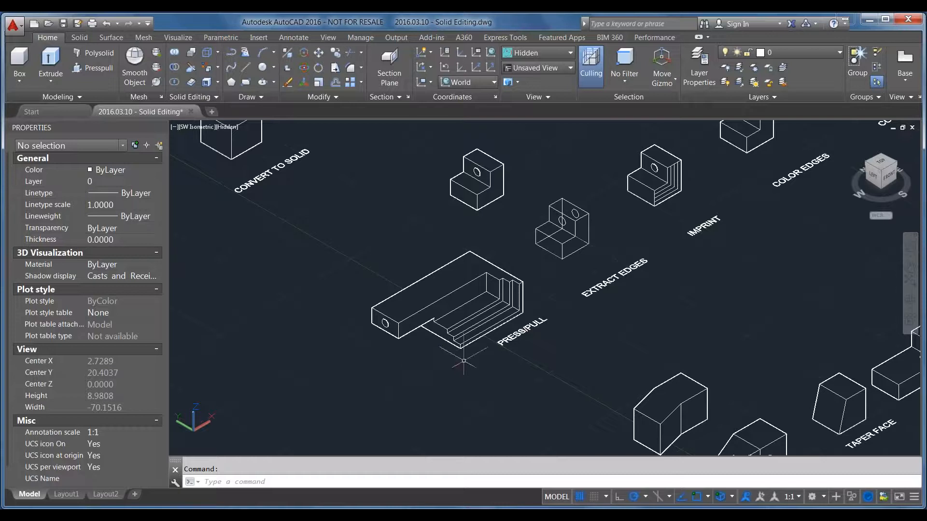
Inspect the L-shaped polylines on the IMPRINT solid's side face by window-selecting them, leaving nothing selected
scroll(666, 184, "up", 6)
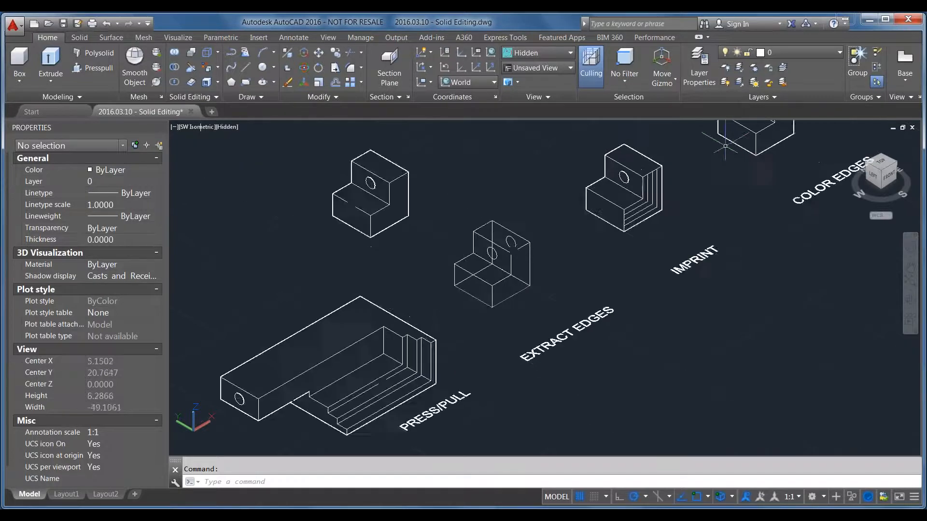
scroll(657, 195, "down", 2)
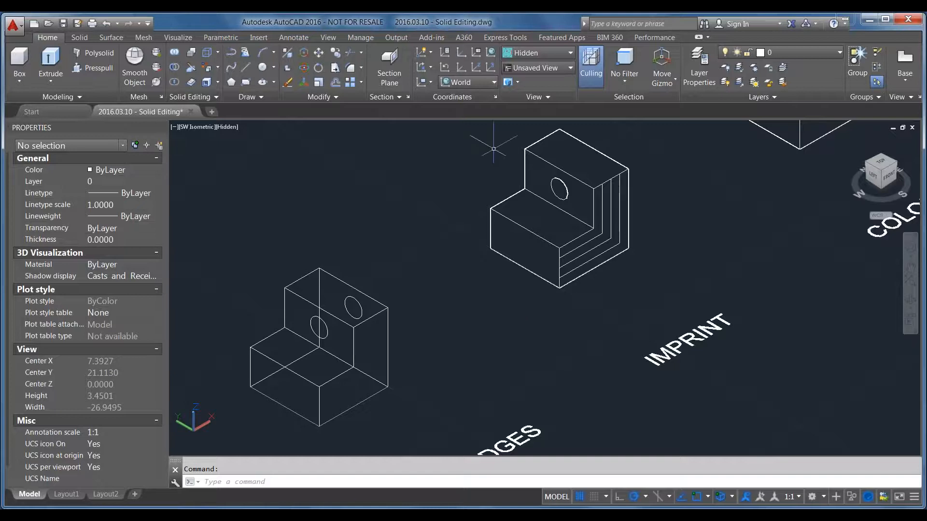
left_click(572, 143)
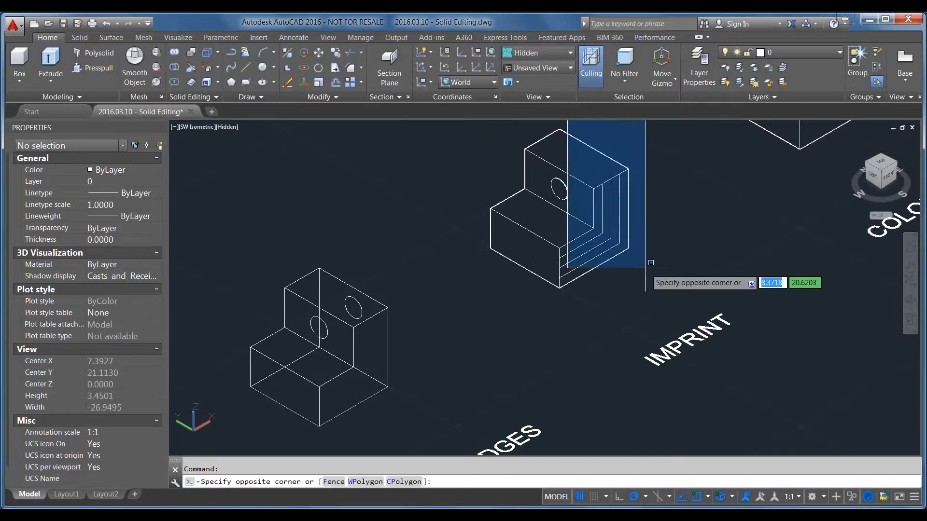
left_click(480, 151)
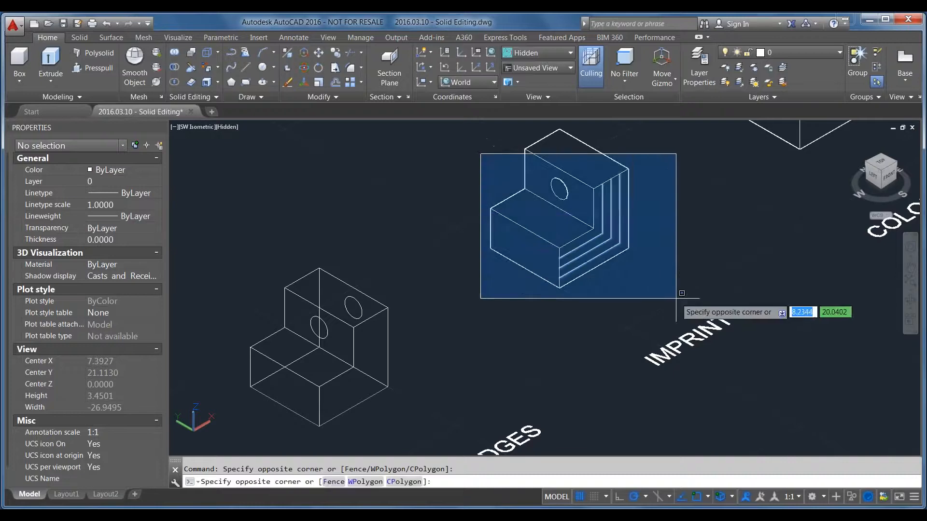
left_click(663, 305)
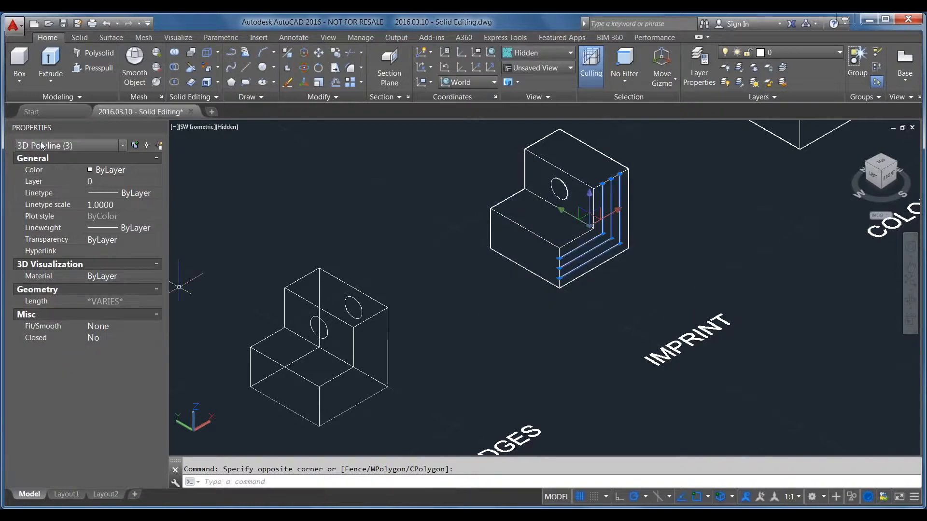
key("Escape")
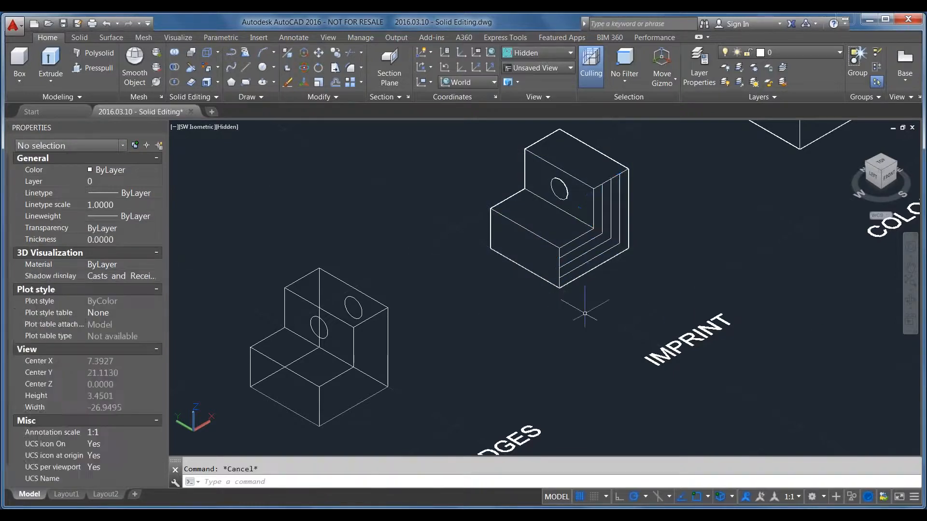
left_click(217, 53)
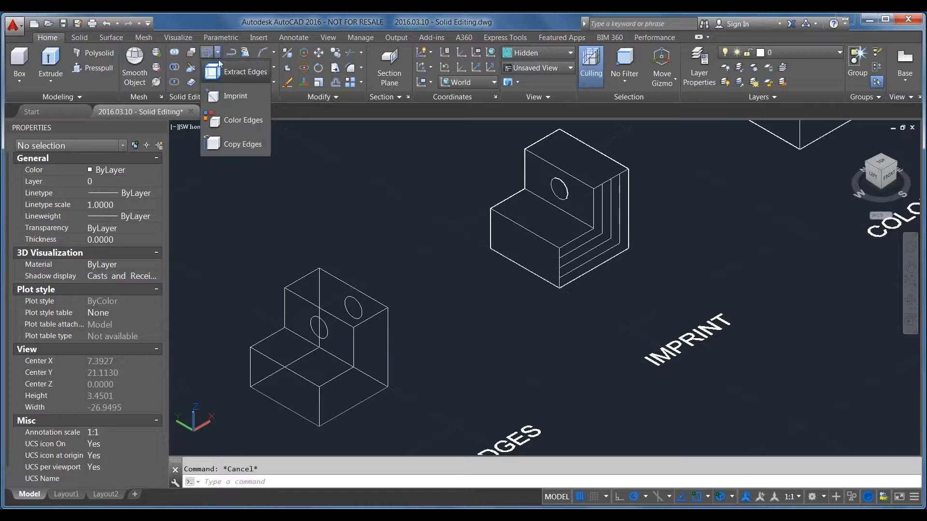
left_click(230, 99)
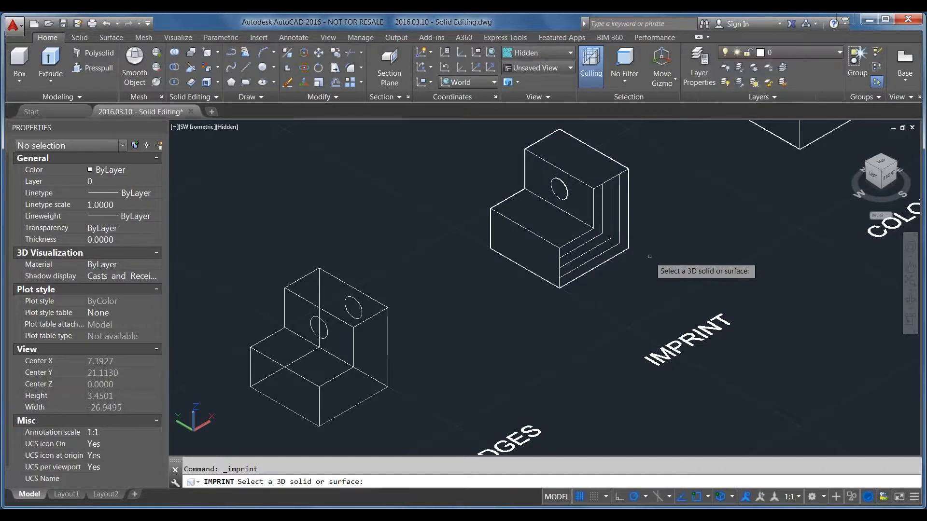
left_click(586, 232)
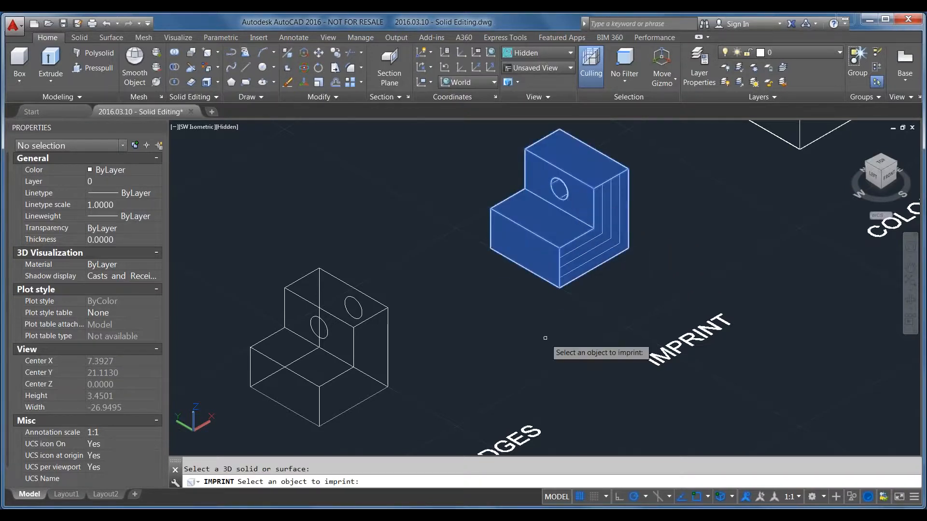
key("Return")
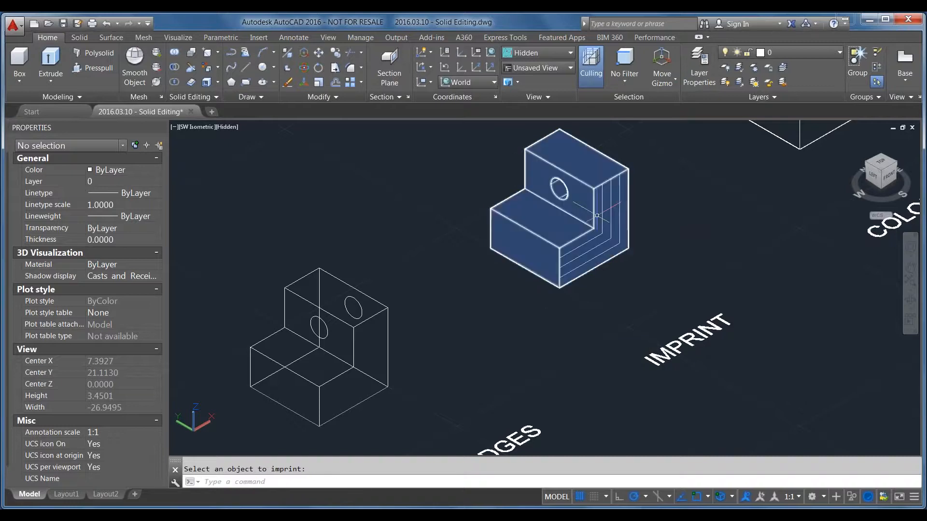
Imprint the innermost L-shaped polyline onto the IMPRINT solid, deleting the source object
key("Return")
left_click(536, 228)
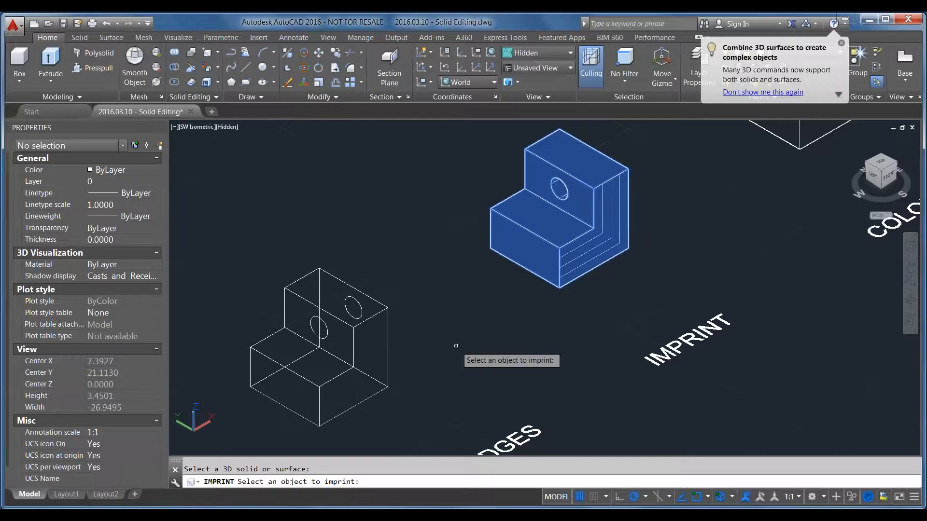
left_click(590, 239)
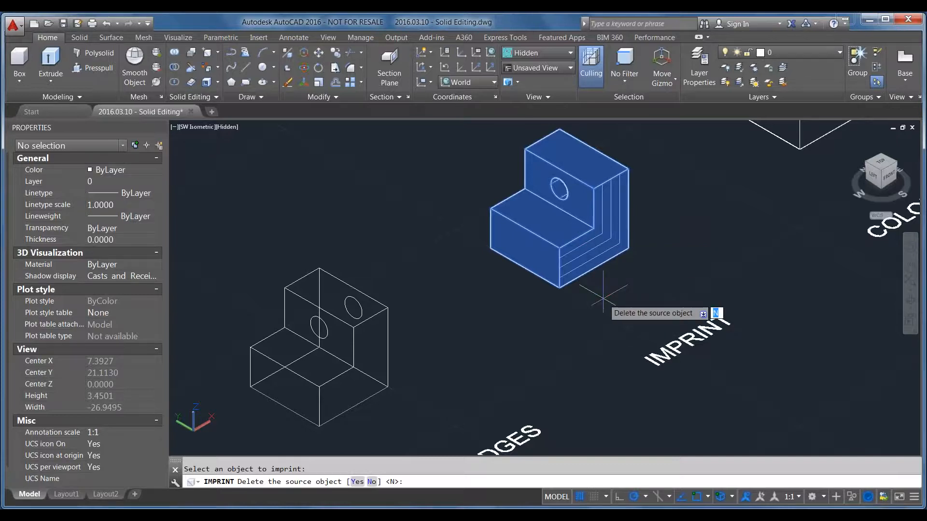
type("y")
key("Return")
Imprint the two remaining L-shaped polylines onto the IMPRINT solid, deleting both source objects, and check the solid by selecting it
left_click(584, 253)
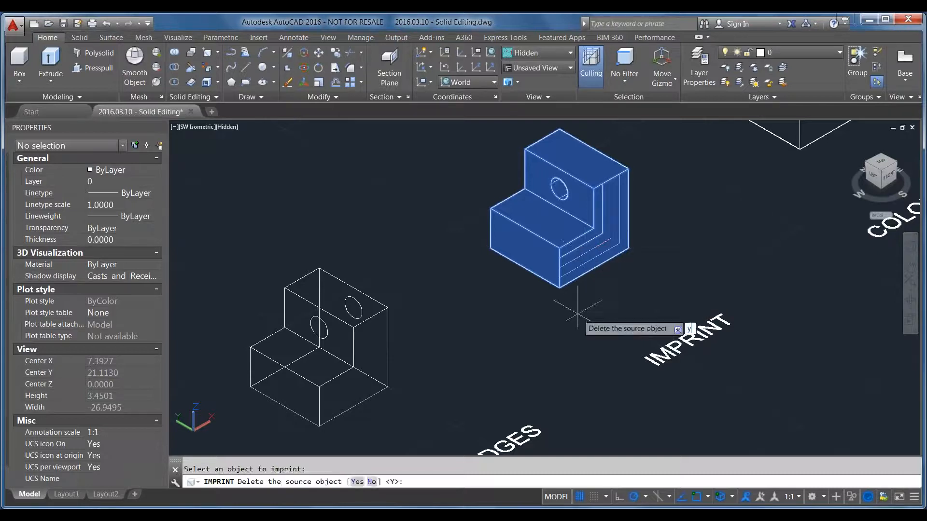
key("Return")
left_click(581, 260)
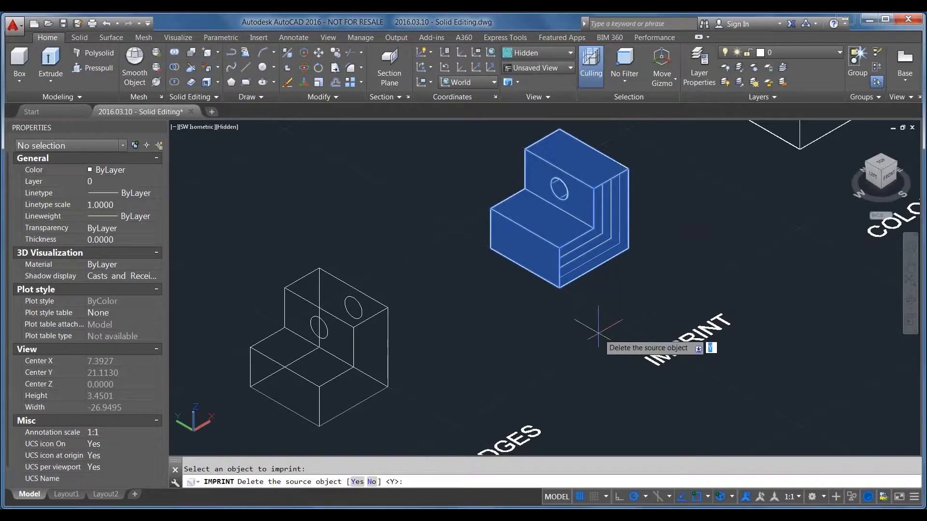
type("y")
key("Return")
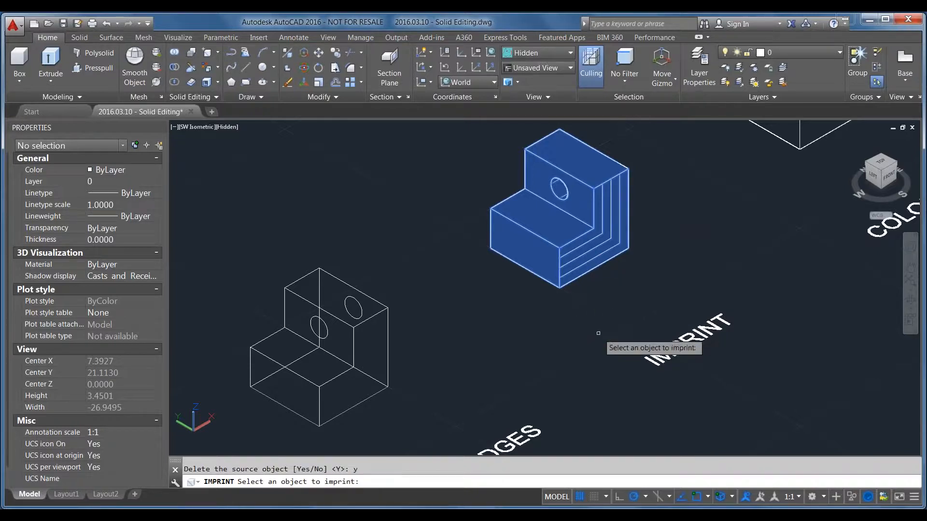
key("Return")
left_click(541, 279)
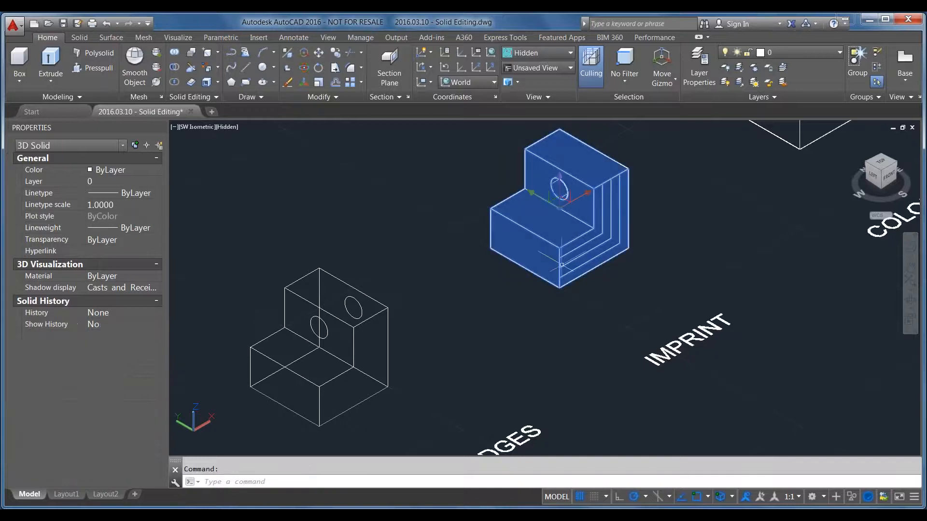
scroll(621, 206, "up", 3)
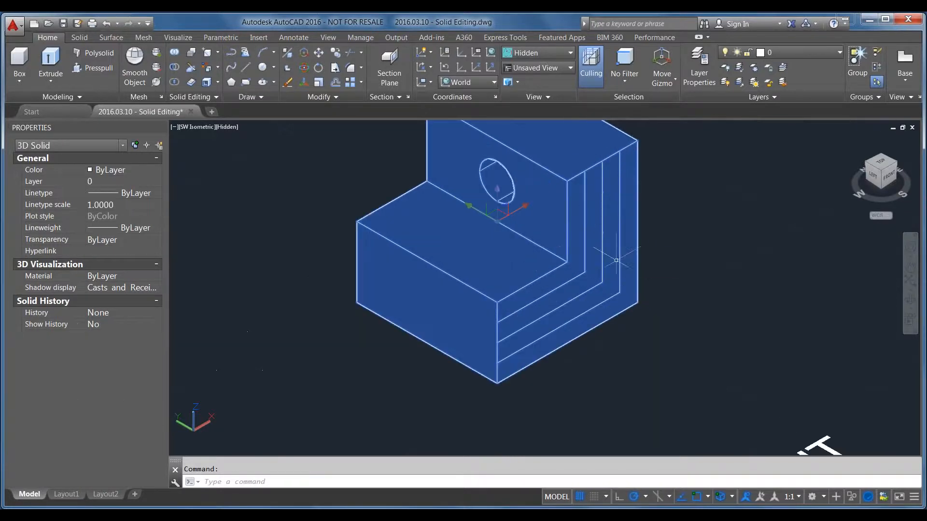
key("Escape")
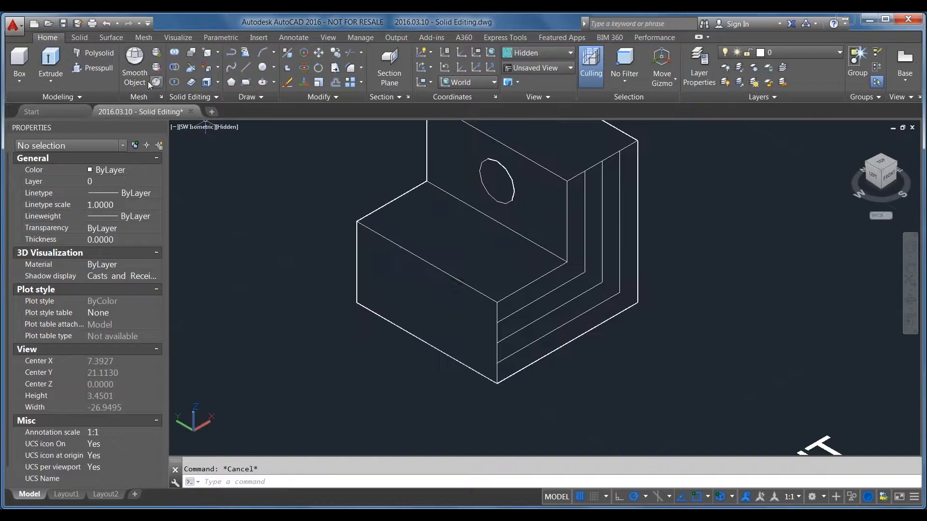
Press/Pull the IMPRINT solid's imprinted bands outward as steps, extending the outermost band about 0.54 units
left_click(92, 67)
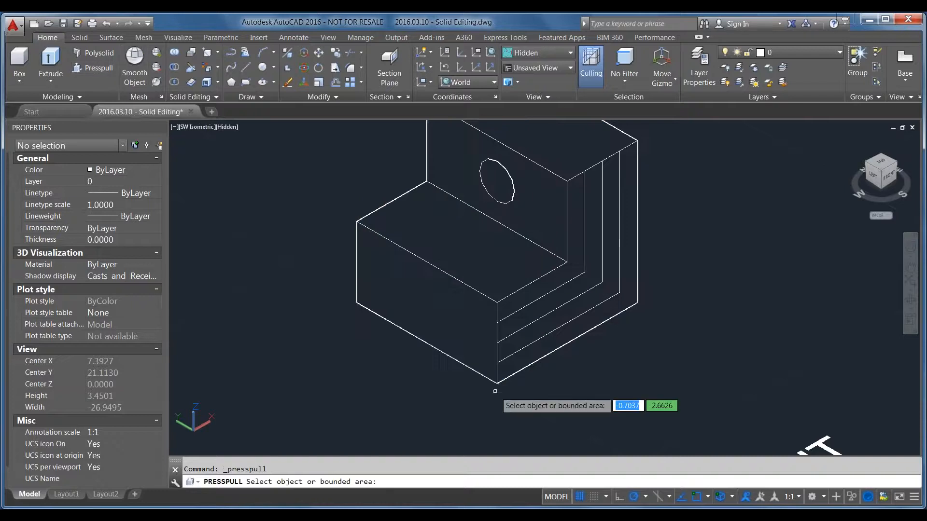
left_click(528, 355)
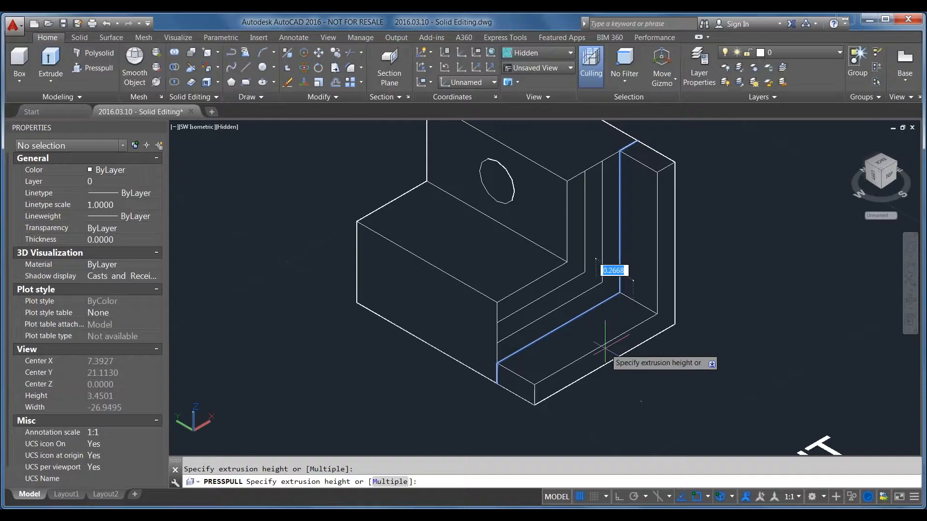
left_click(644, 367)
scroll(539, 295, "down", 2)
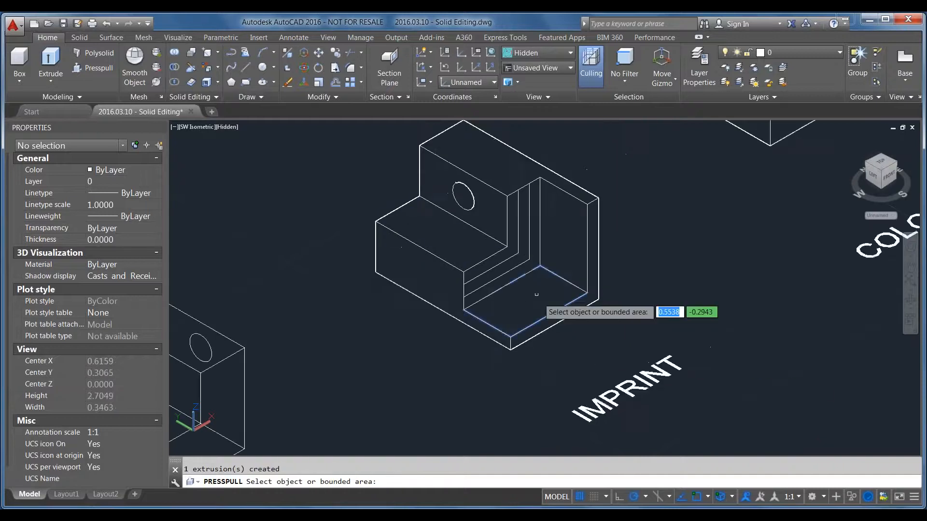
left_click(511, 267)
left_click(510, 266)
left_click(505, 249)
left_click(513, 259)
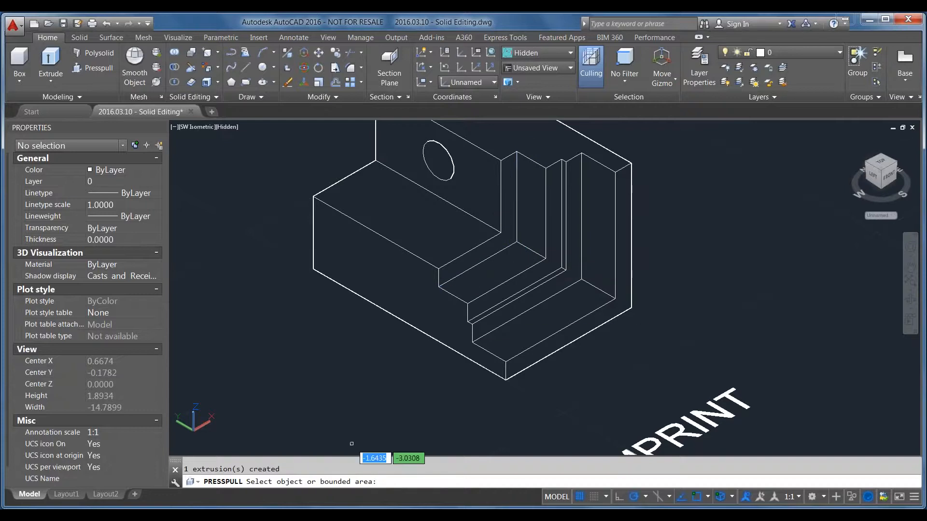
key("Escape")
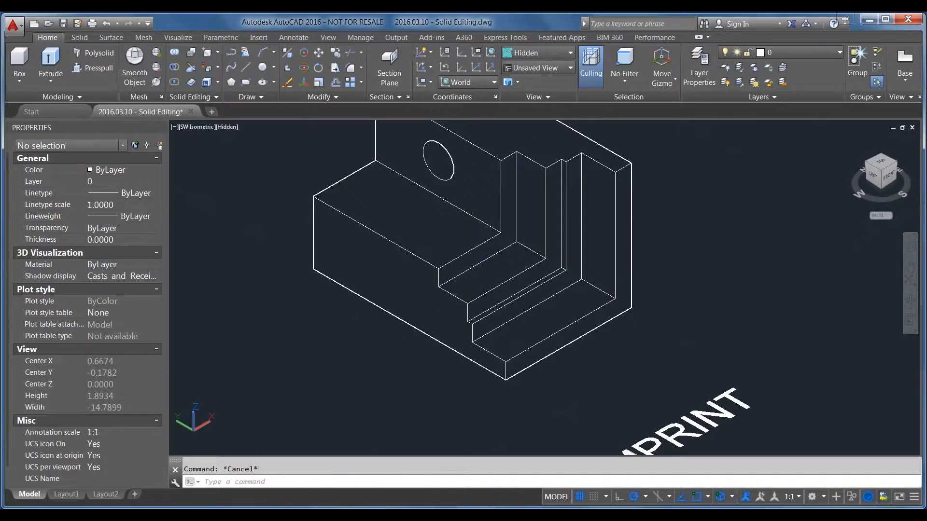
Undo the Press/Pull extrusions on the IMPRINT solid, keeping its imprinted edges
key("ctrl+z")
key("ctrl+z")
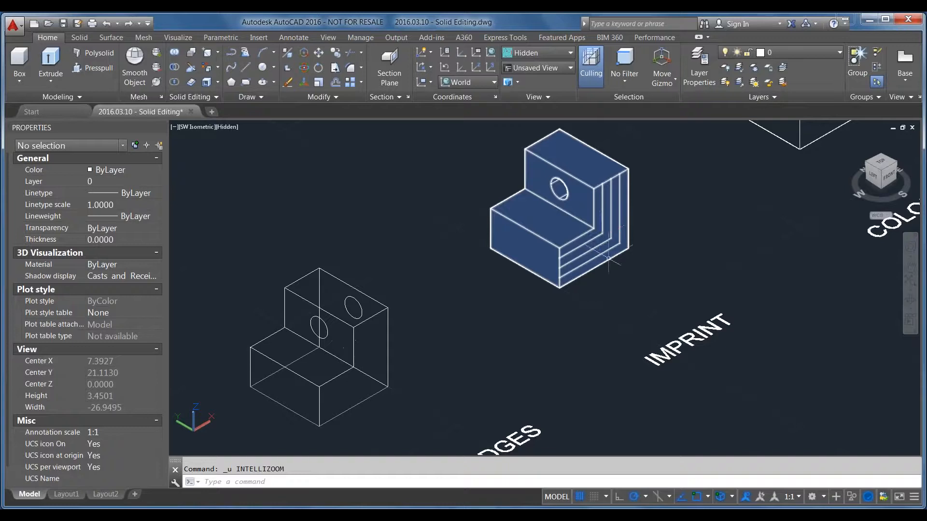
scroll(445, 289, "down", 1)
scroll(474, 333, "down", 1)
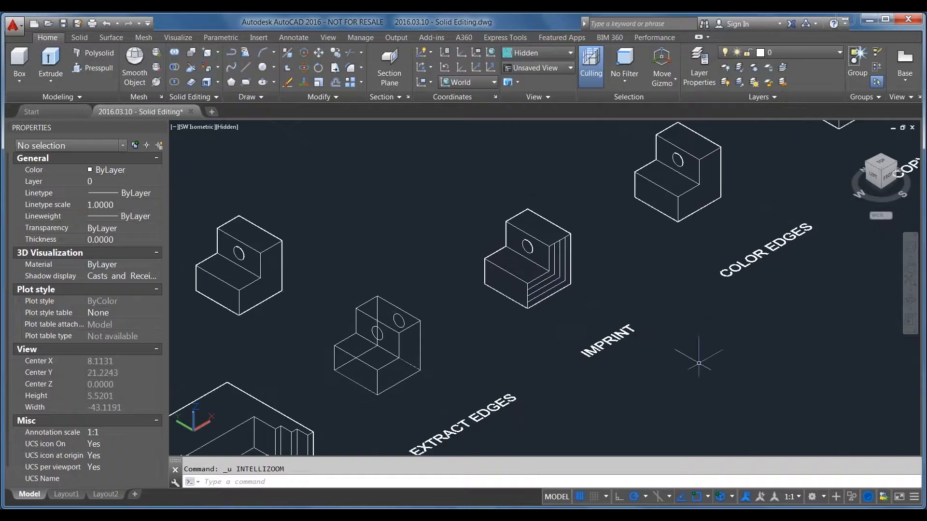
Color the COLOR EDGES solid's lower step front edge, three upper top edges, tall vertical side edge and bottom side edge with index color 130
middle_click_drag(709, 279, 438, 414)
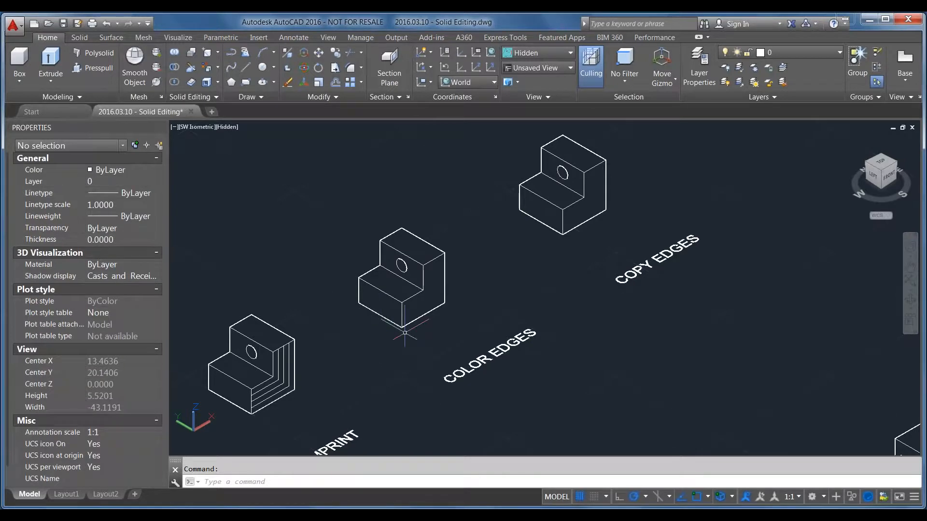
left_click(219, 68)
left_click(218, 52)
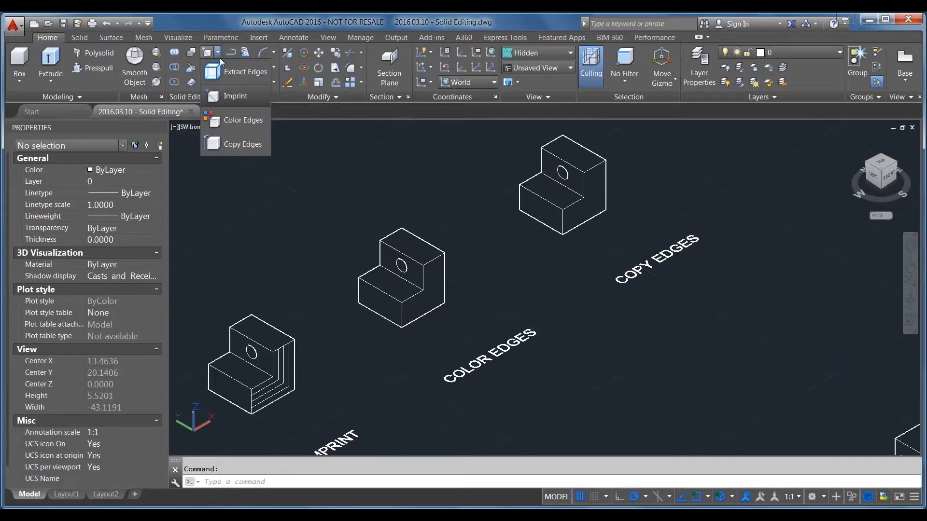
left_click(232, 127)
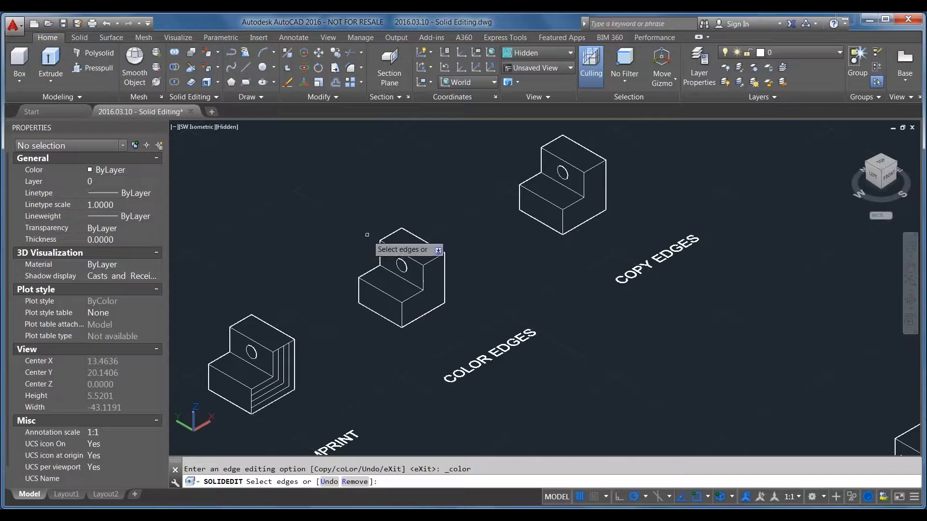
left_click(385, 293)
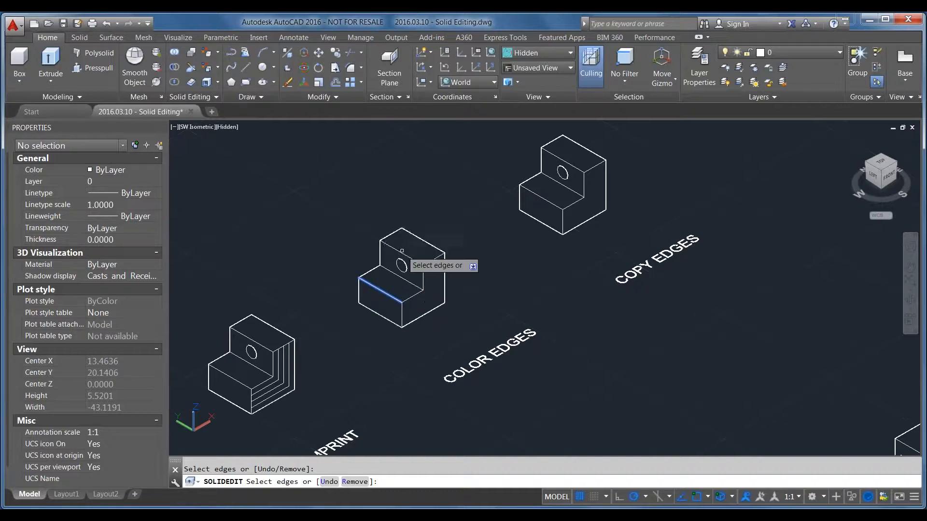
left_click(392, 235)
scroll(400, 241, "up", 2)
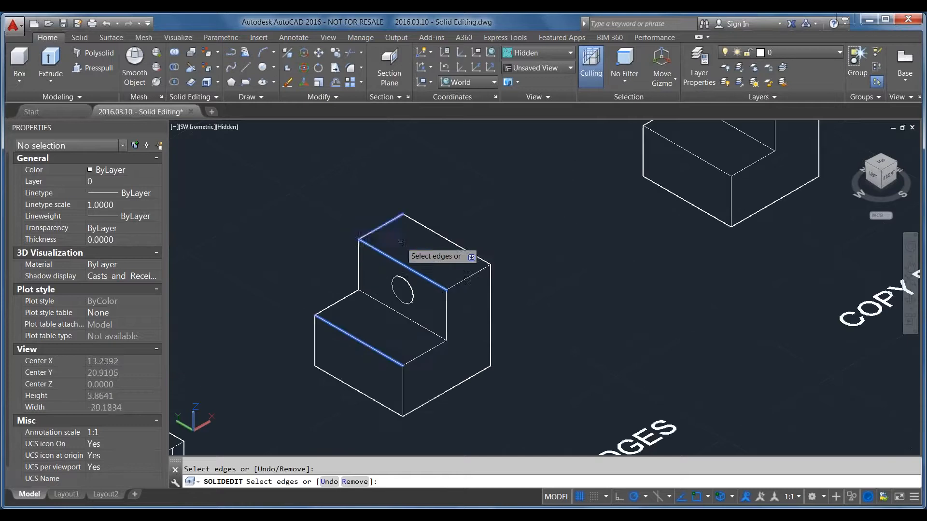
left_click(426, 226)
left_click(490, 291)
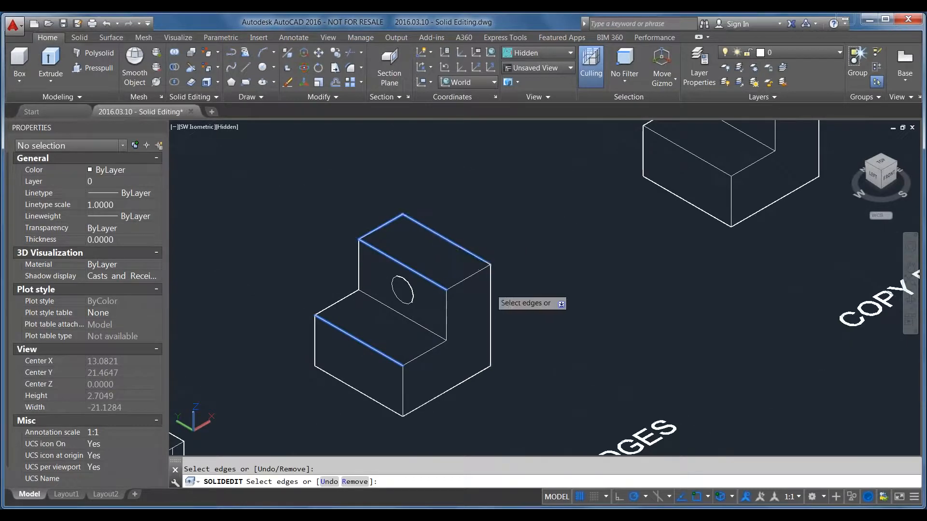
left_click(464, 381)
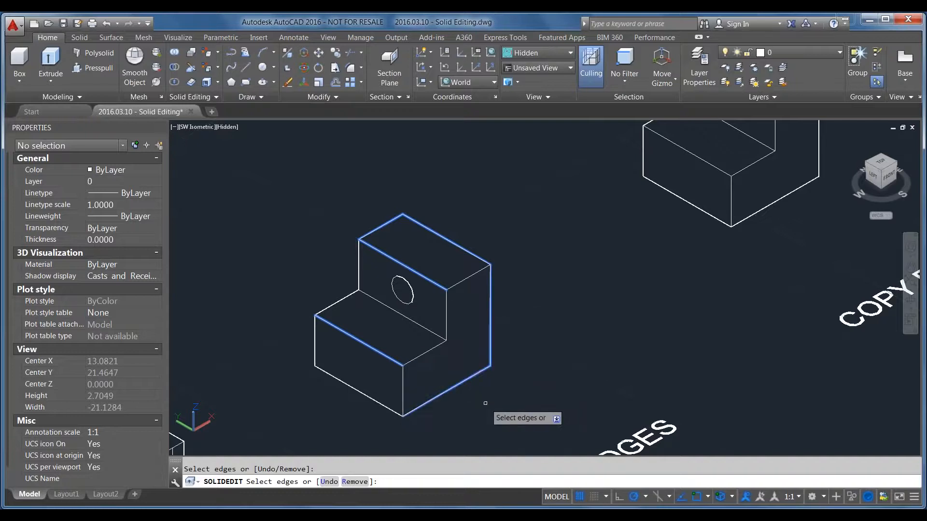
key("Return")
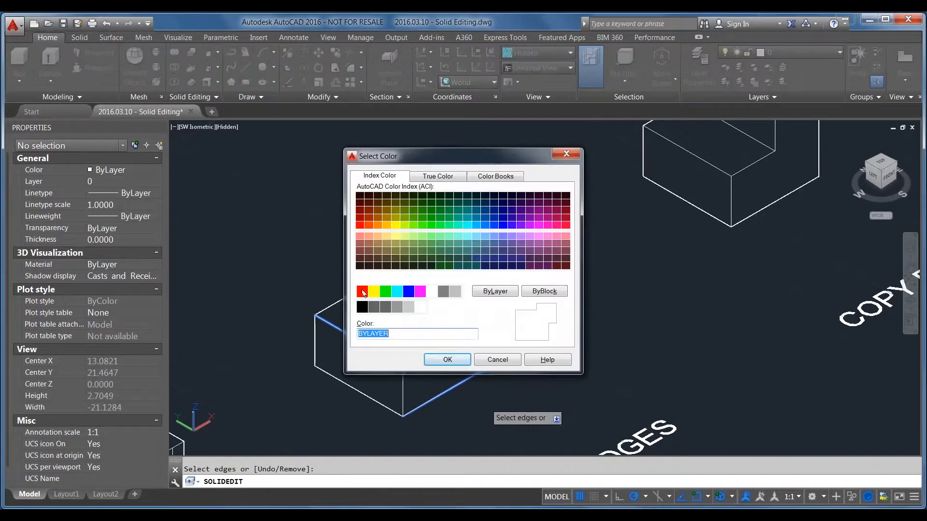
left_click(467, 227)
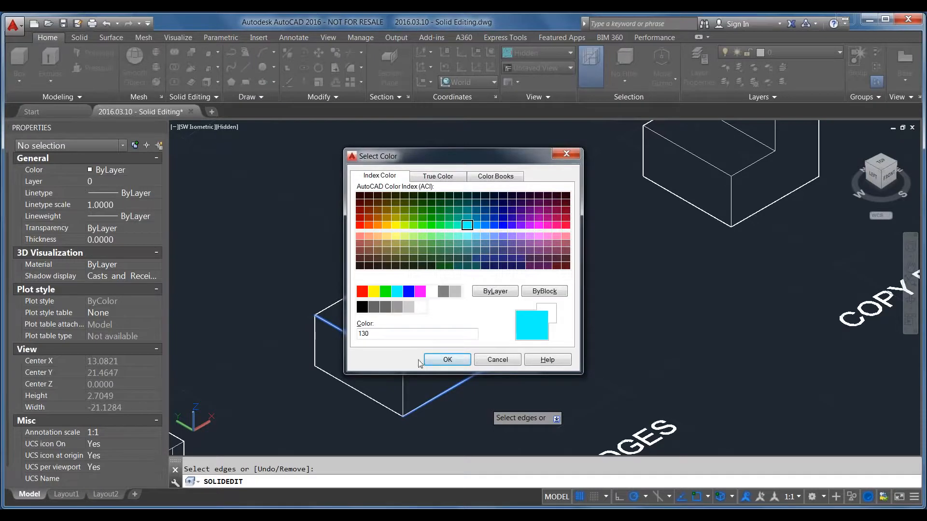
left_click(458, 360)
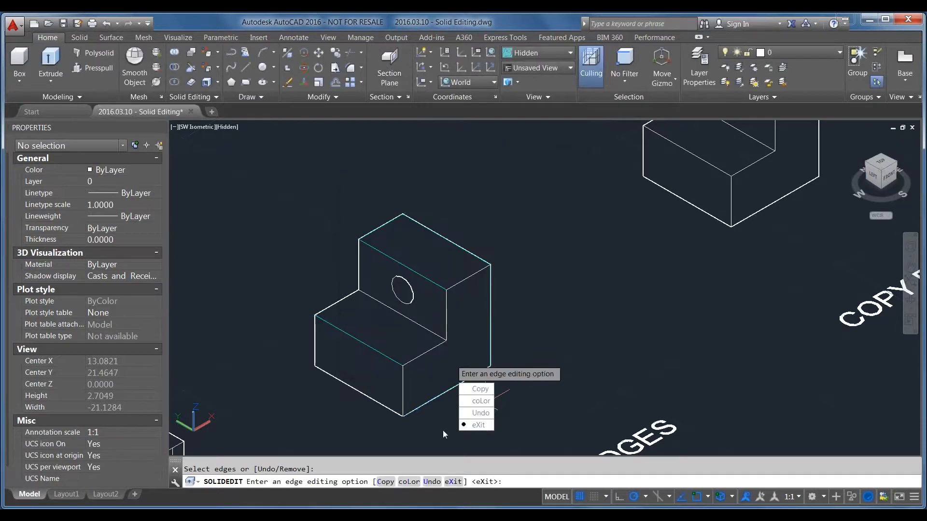
Color the COLOR EDGES solid's circular hole edge and lower step front edge red
left_click(478, 424)
left_click(478, 436)
scroll(342, 349, "up", 2)
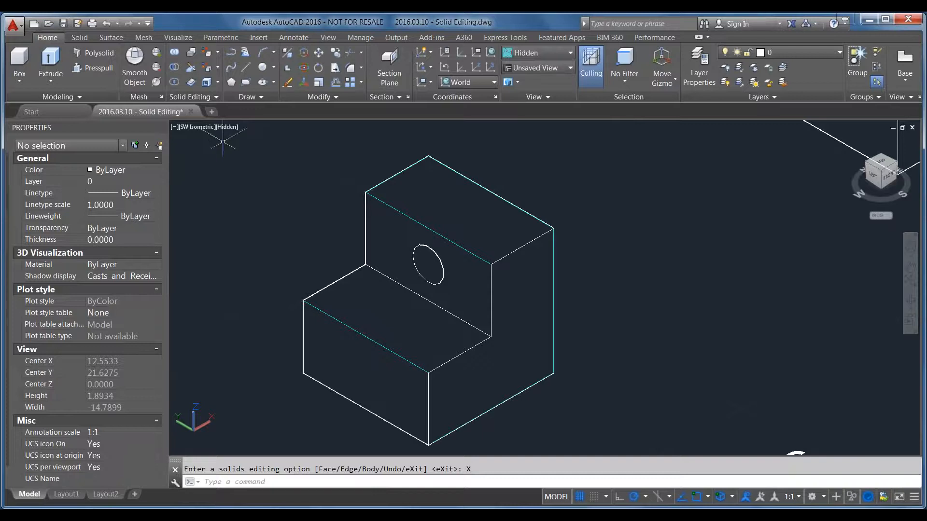
key("Return")
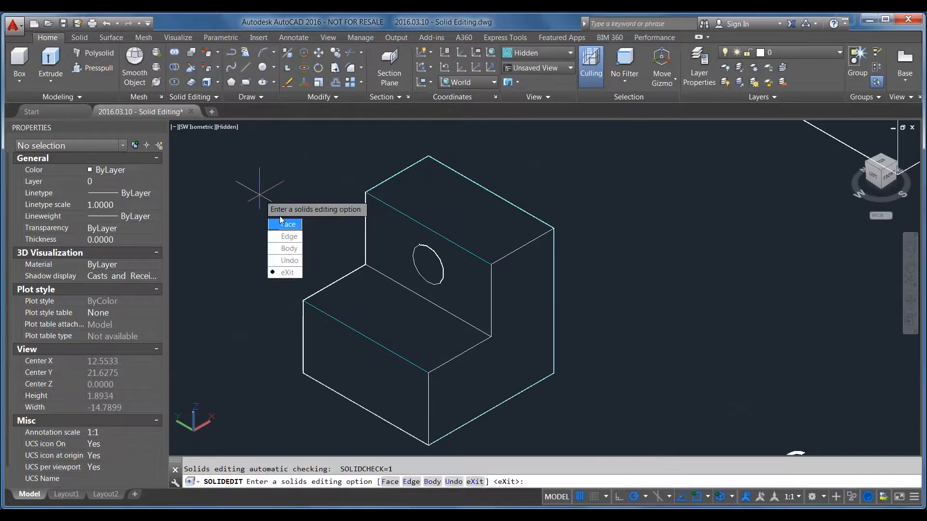
key("Escape")
left_click(219, 69)
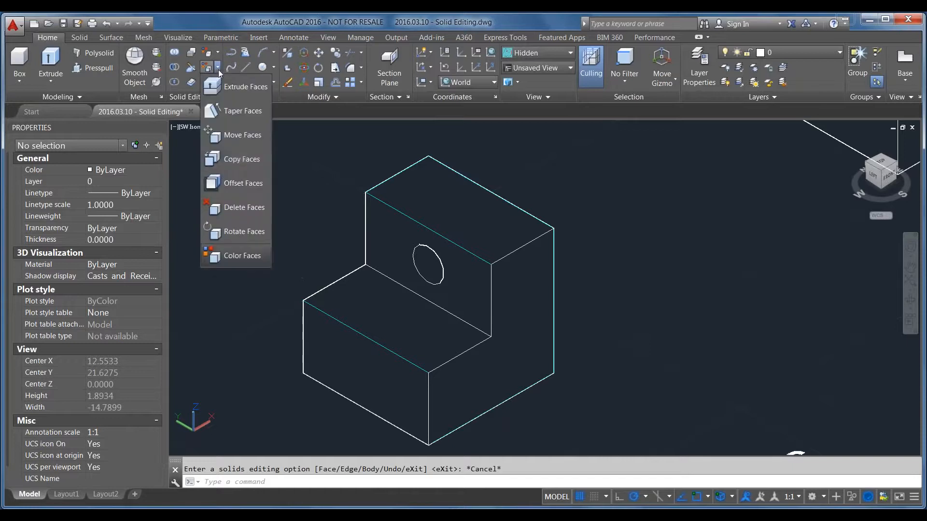
left_click(209, 53)
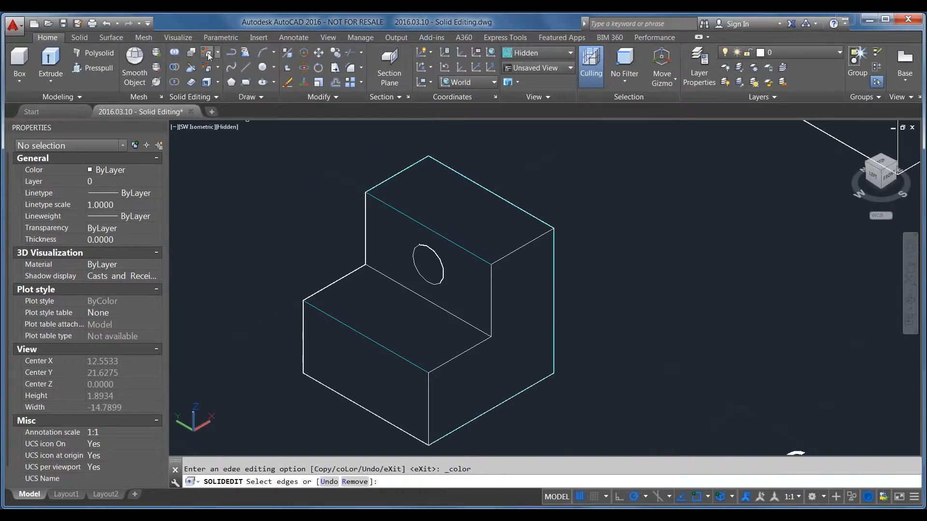
left_click(330, 314)
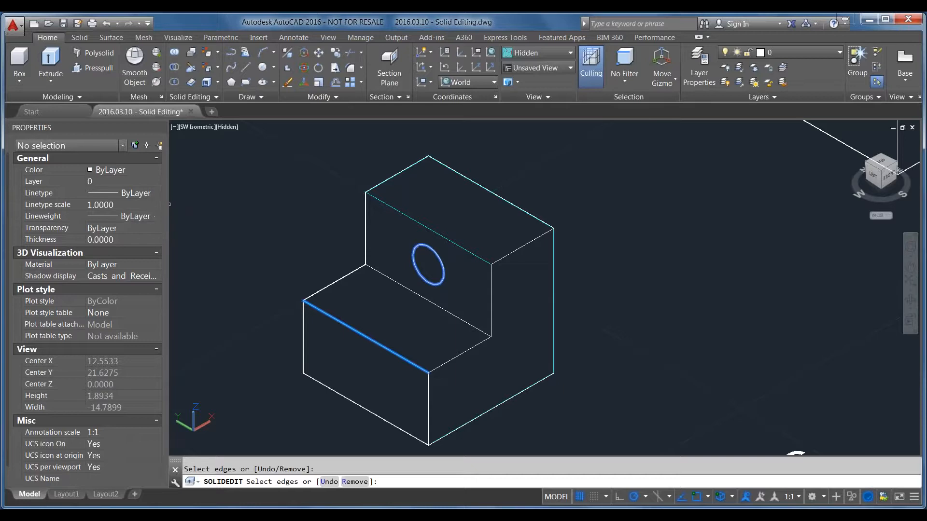
key("Return")
left_click(362, 291)
left_click(448, 360)
key("Return")
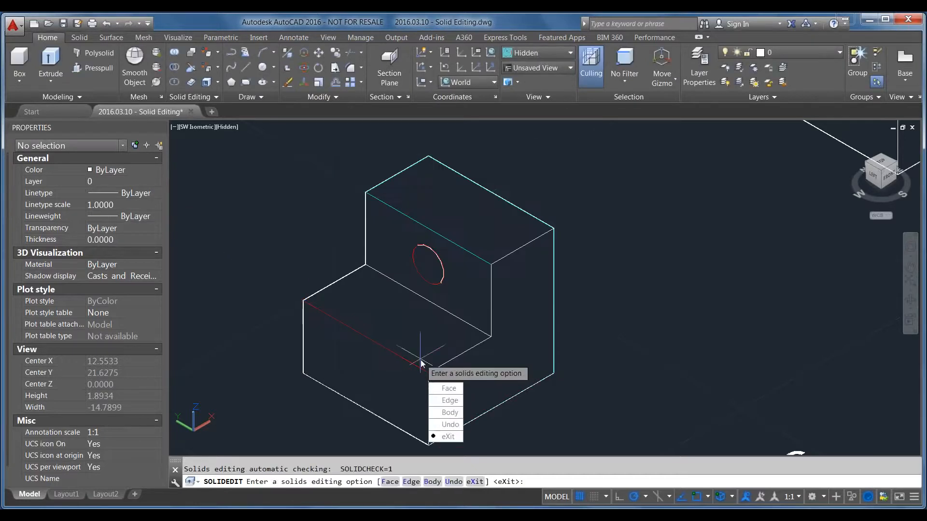
left_click(448, 436)
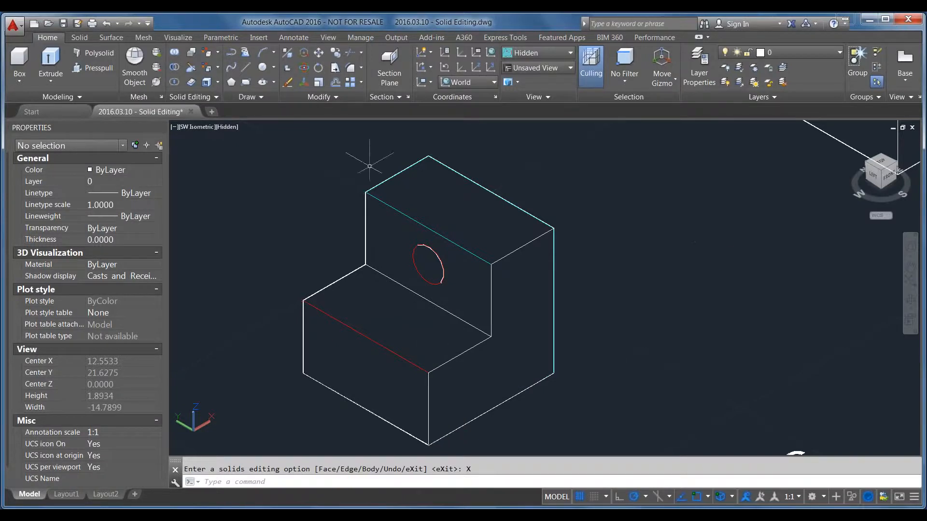
Copy the COPY EDGES solid's eight outer silhouette edges into the empty space behind the solid
scroll(524, 300, "down", 2)
scroll(382, 375, "down", 2)
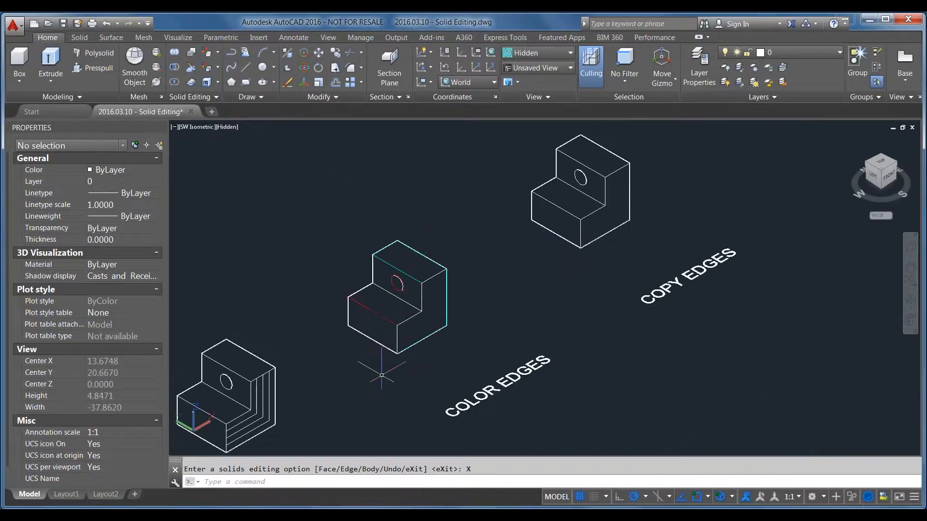
middle_click_drag(660, 266, 569, 331)
scroll(547, 280, "up", 2)
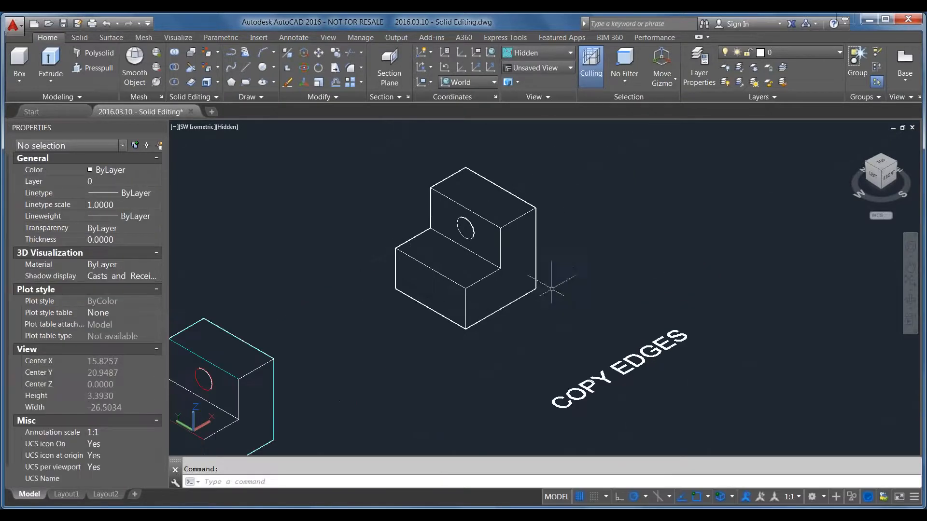
left_click(218, 51)
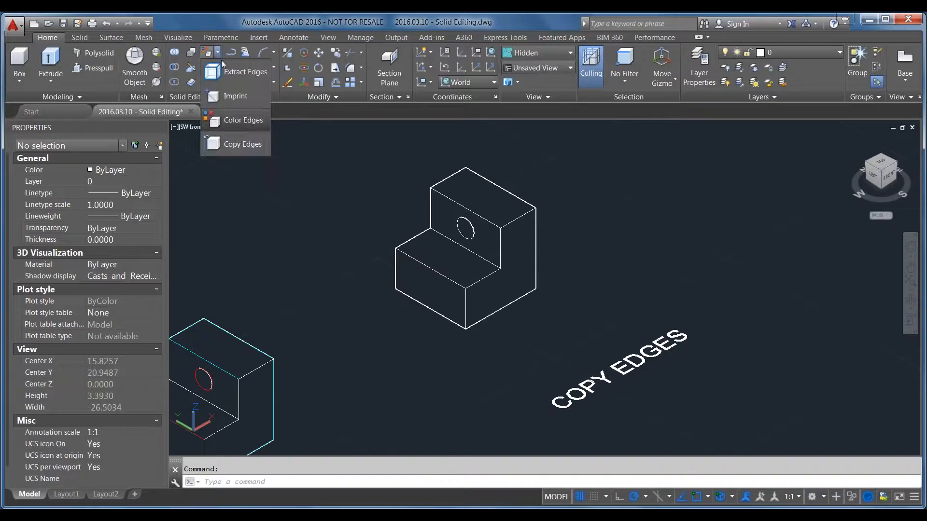
left_click(241, 144)
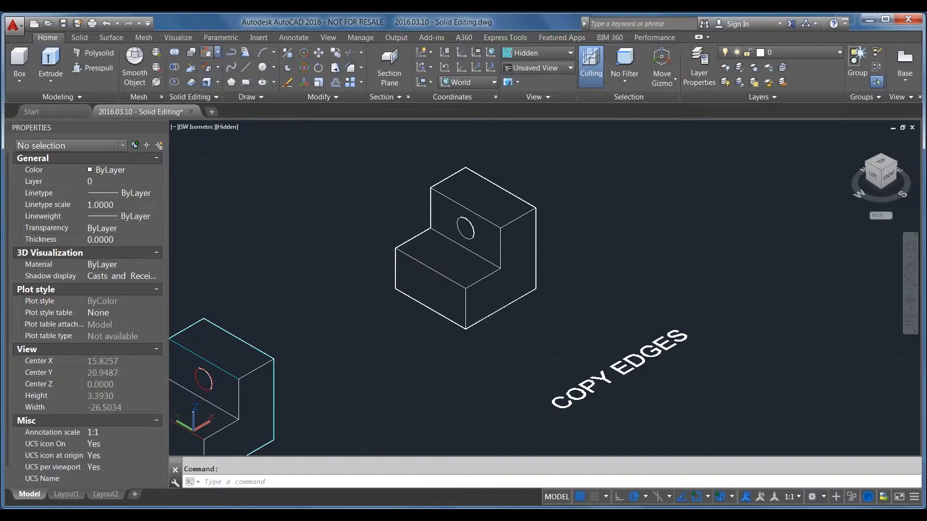
left_click(536, 248)
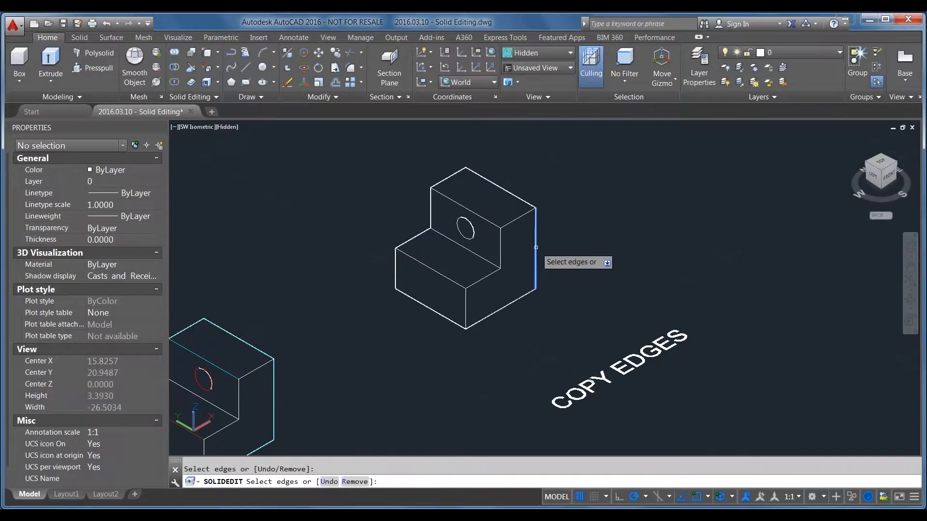
left_click(513, 194)
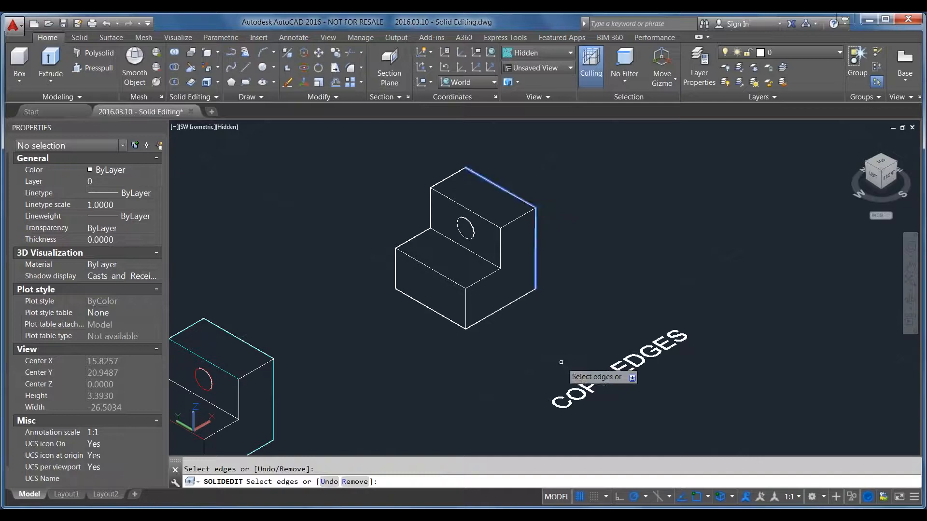
left_click(513, 300)
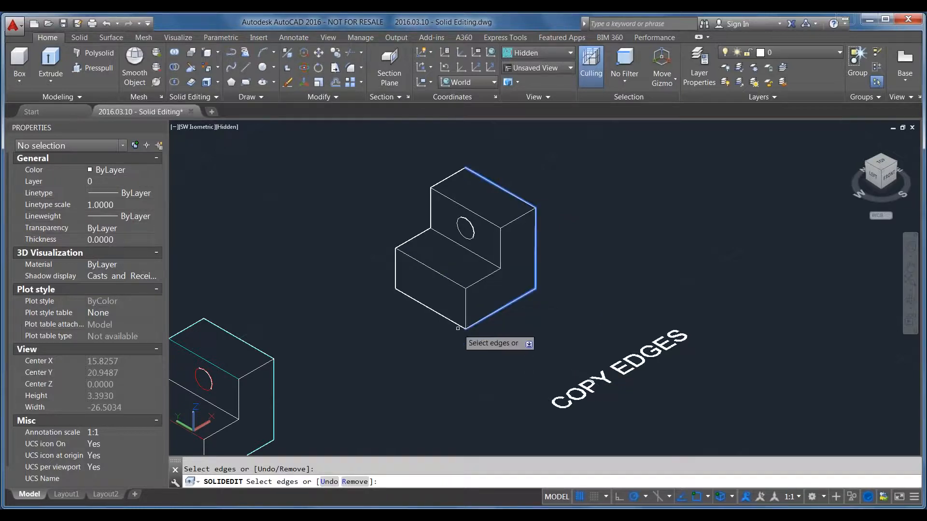
left_click(450, 323)
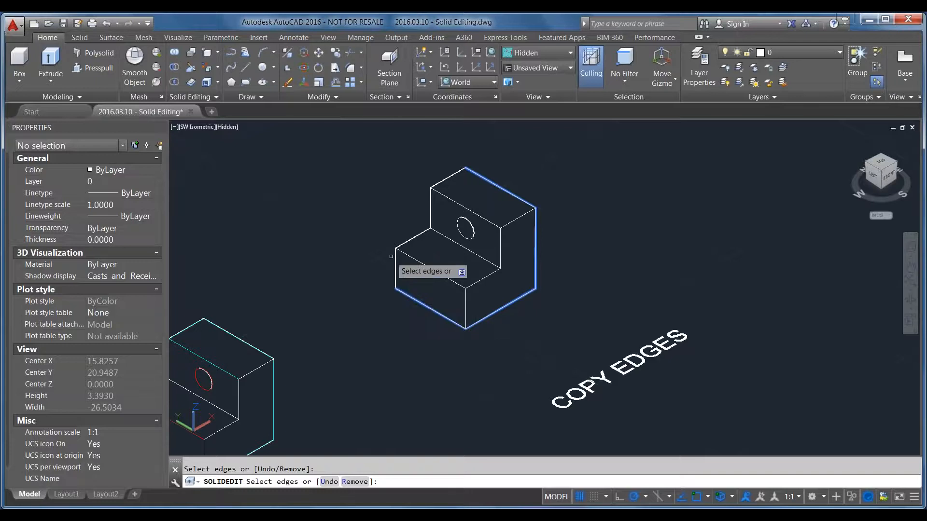
left_click(395, 254)
left_click(415, 235)
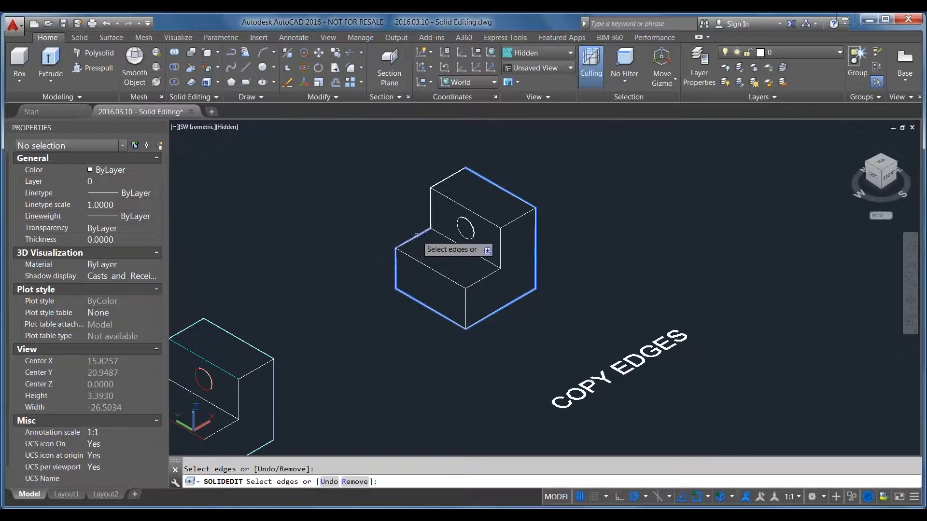
left_click(430, 206)
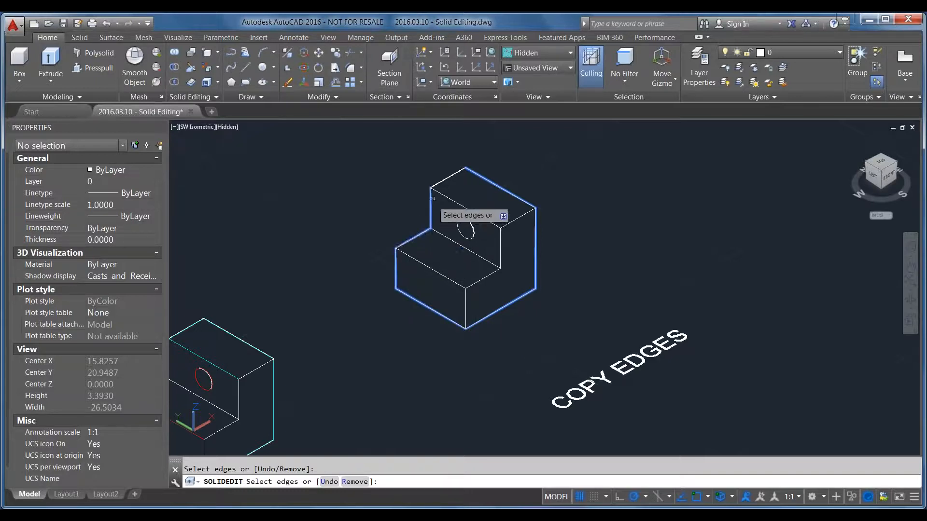
left_click(453, 177)
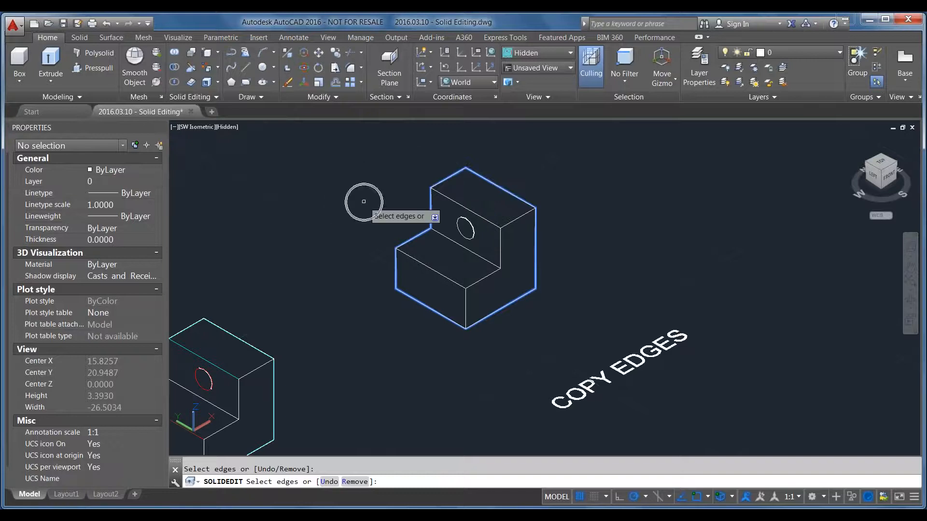
key("Return")
left_click(375, 305)
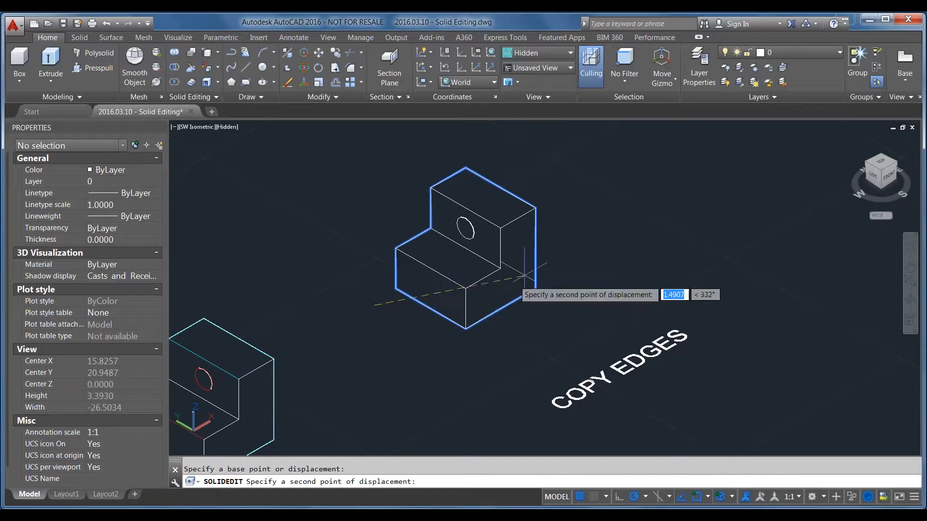
left_click(594, 179)
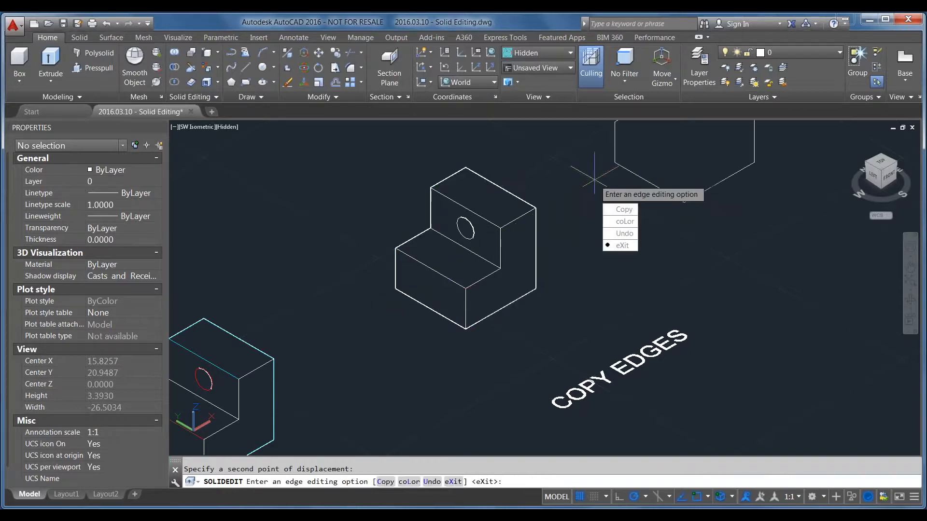
key("Return")
key("Return")
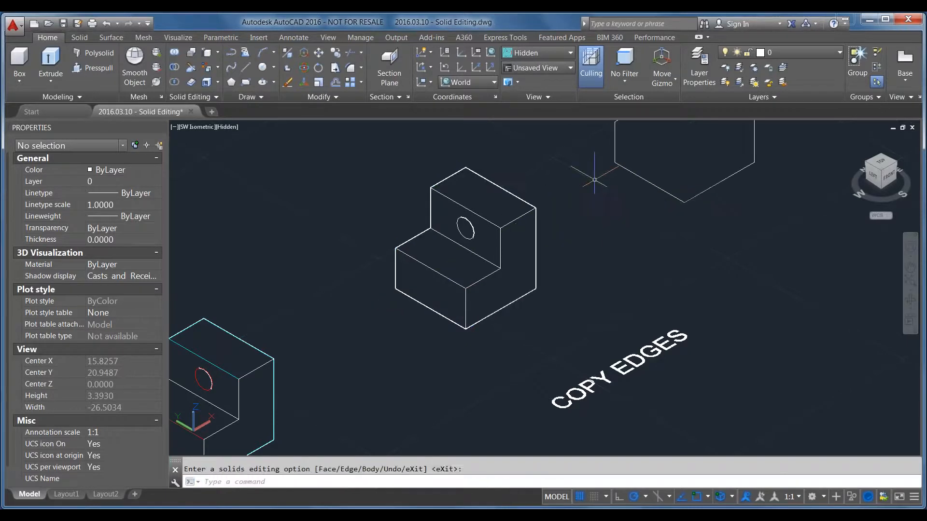
scroll(534, 340, "down", 4)
scroll(623, 234, "up", 3)
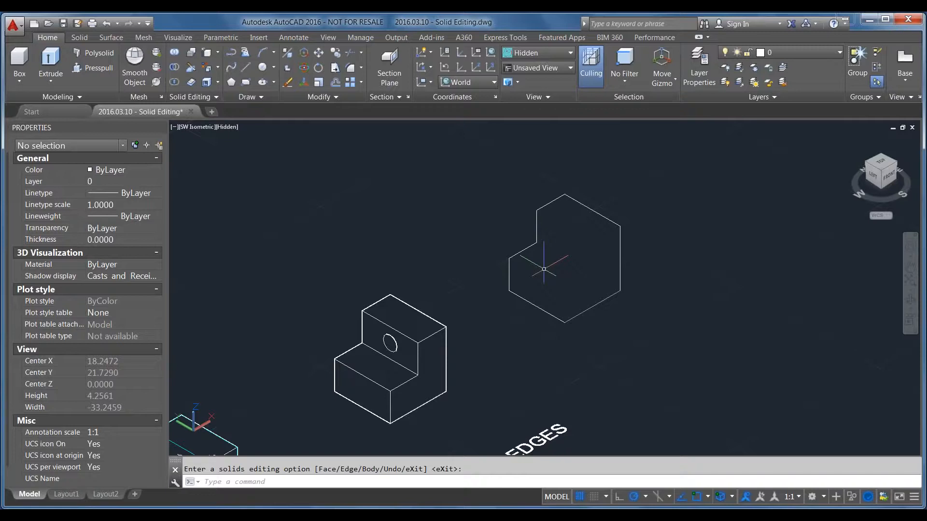
Select the box labelled CONVERT TO SOLID and examine its object type and geometry properties
scroll(620, 200, "down", 1)
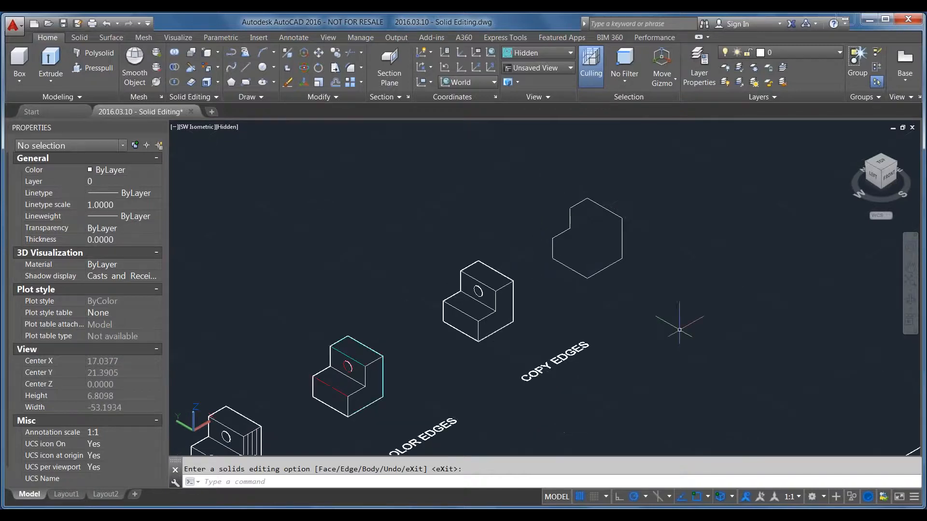
scroll(679, 330, "down", 4)
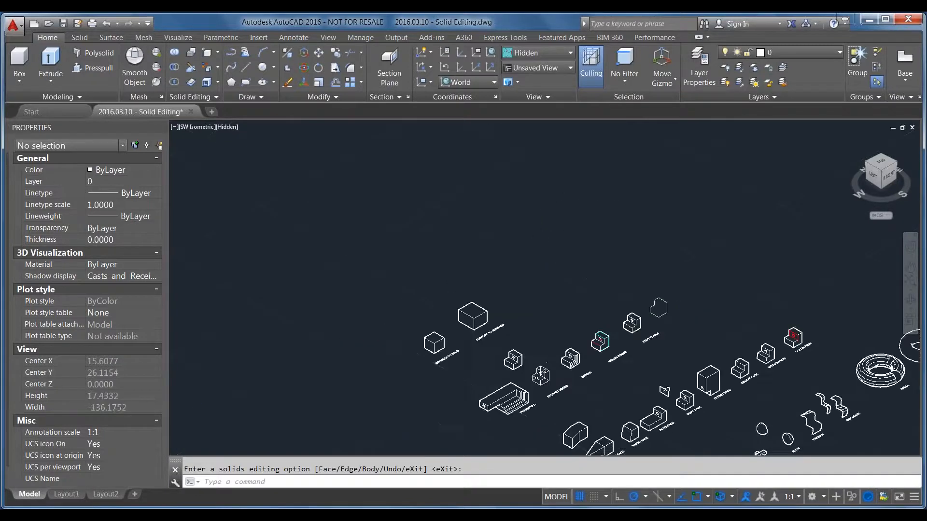
scroll(537, 341, "up", 6)
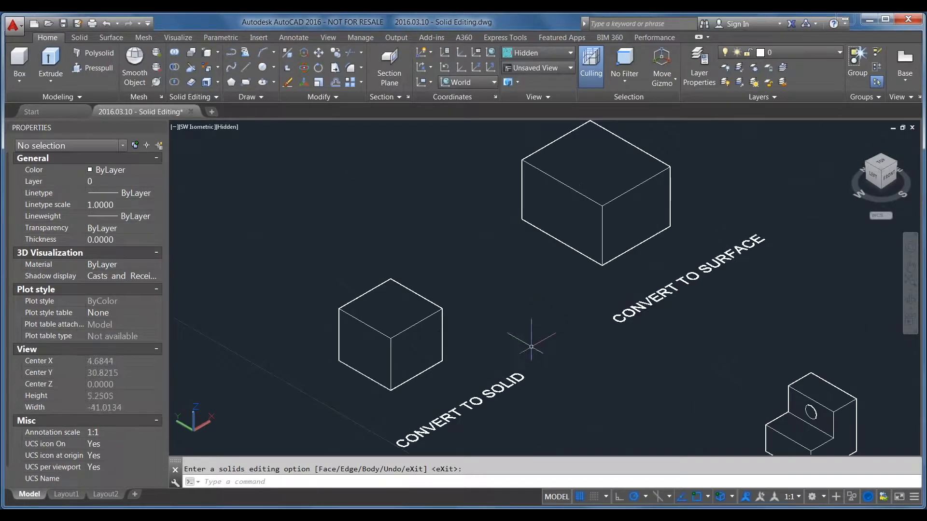
middle_click_drag(537, 327, 703, 351)
key("Escape")
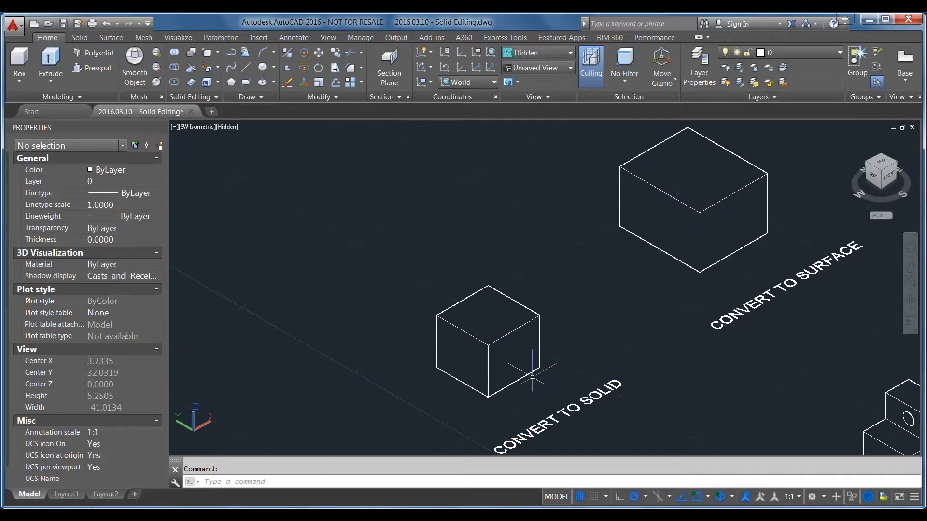
left_click(517, 354)
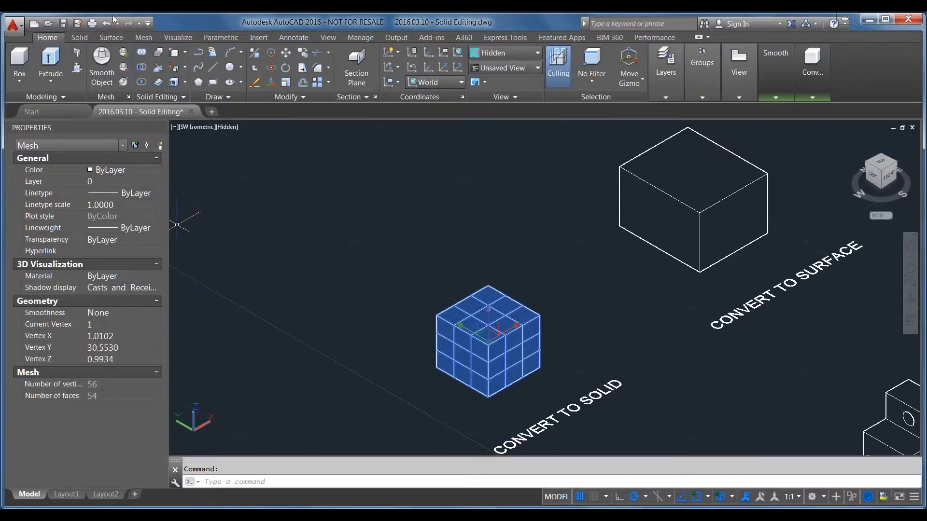
Review the available mesh primitive types and return to the main modeling tools
left_click(144, 38)
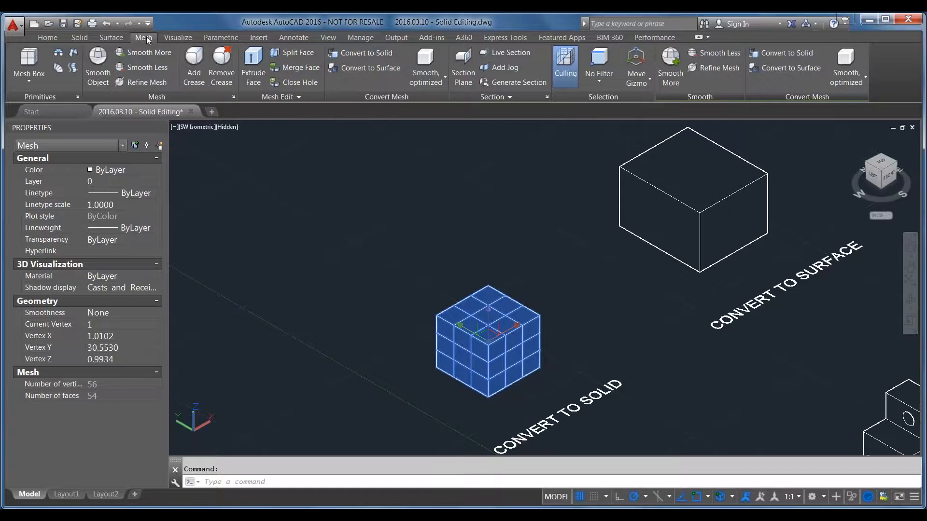
left_click(36, 85)
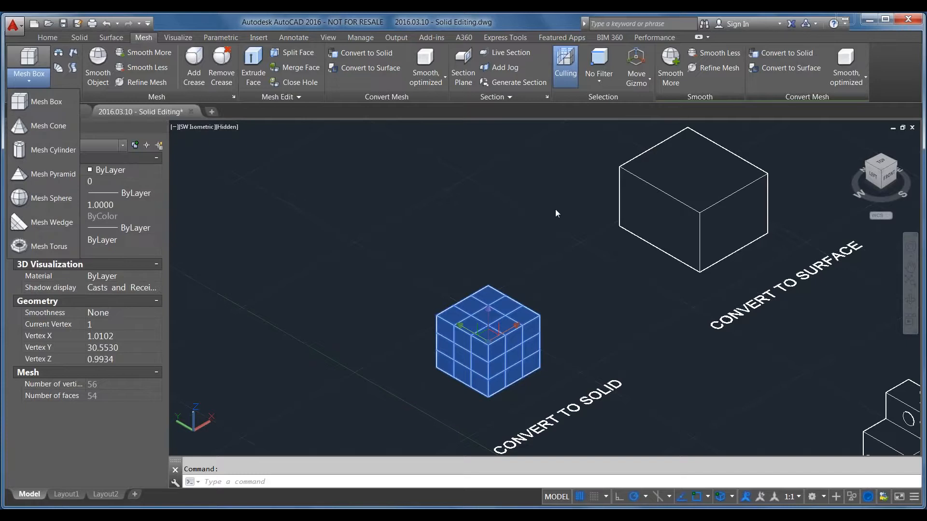
left_click(462, 183)
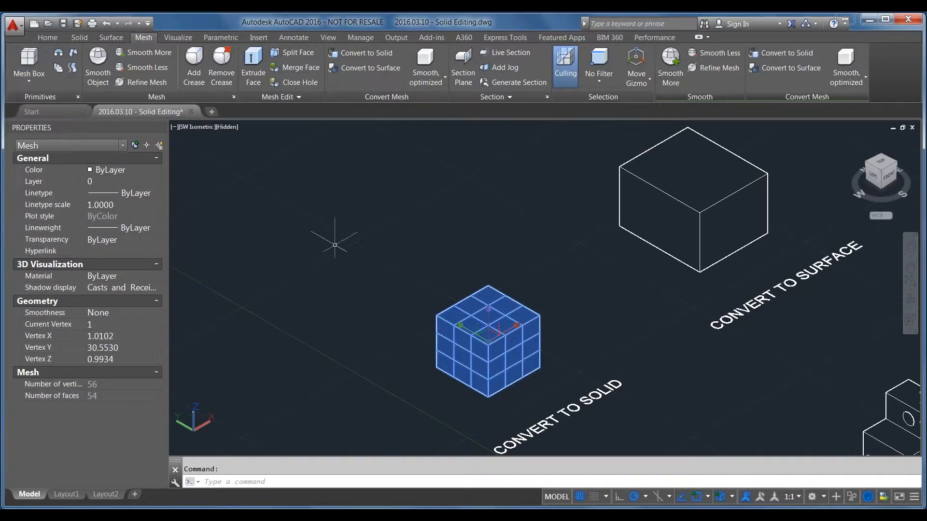
left_click(47, 37)
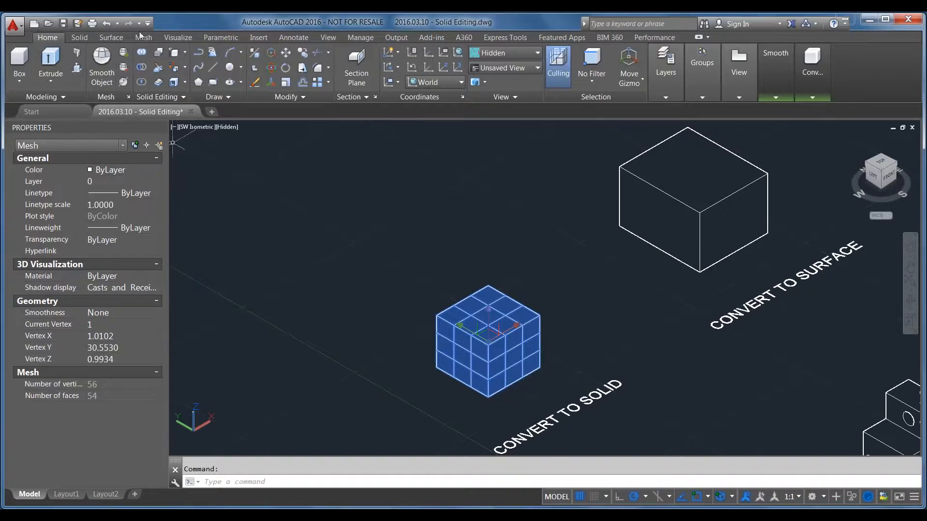
Try to apply Smooth Object to the mesh box labelled CONVERT TO SOLID
left_click(102, 63)
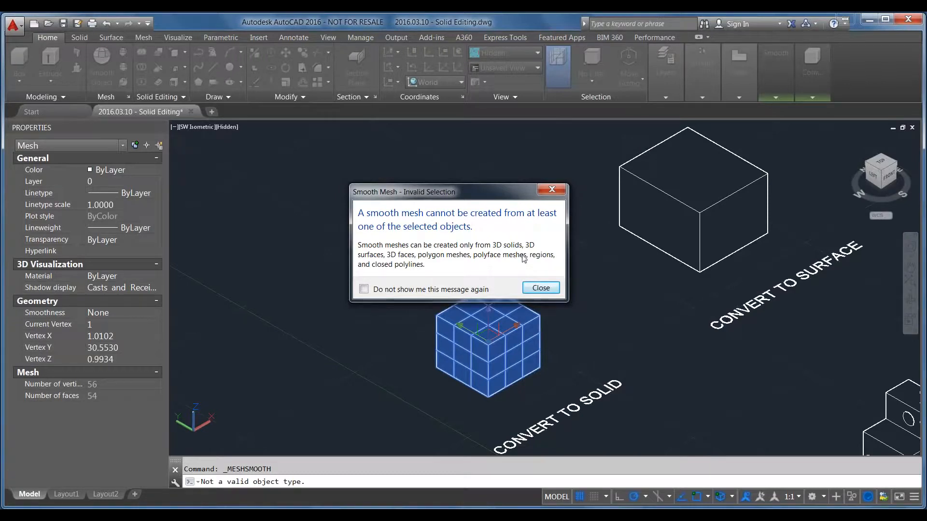
left_click(535, 290)
left_click(512, 311)
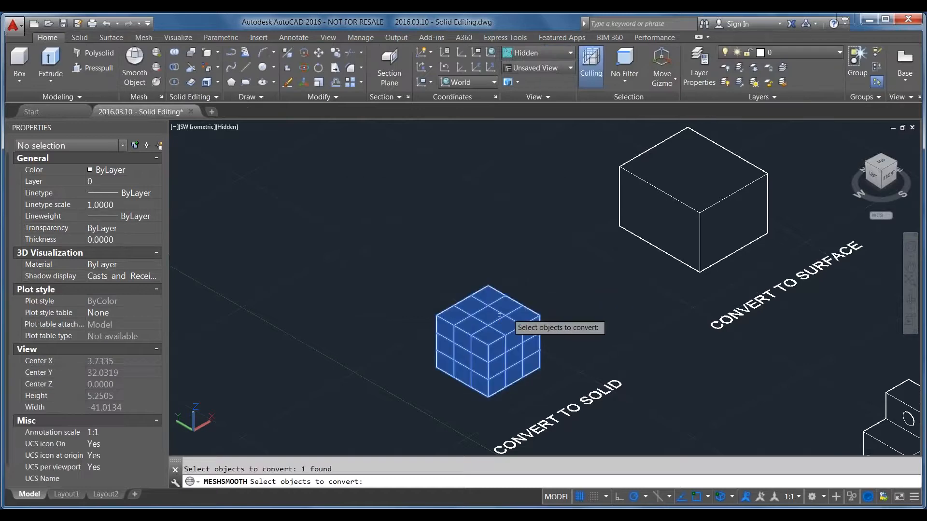
key("Return")
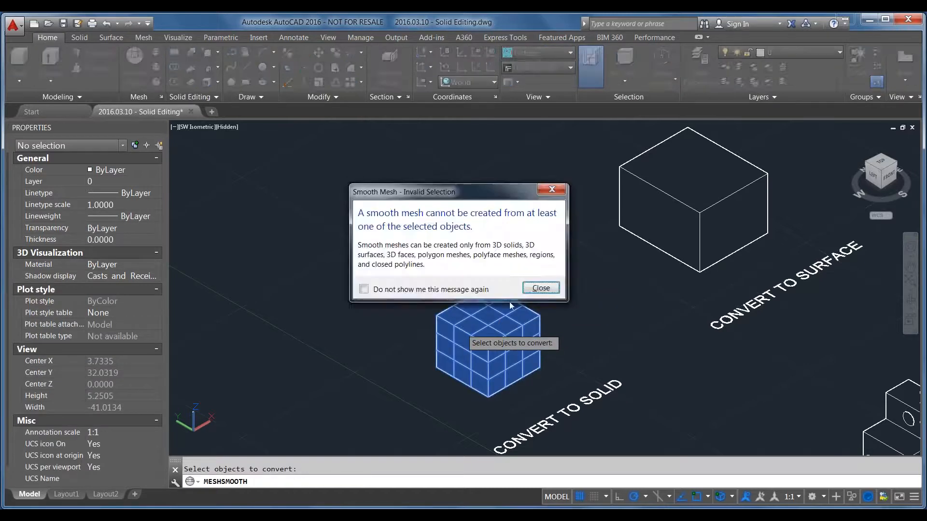
left_click(536, 290)
key("Escape")
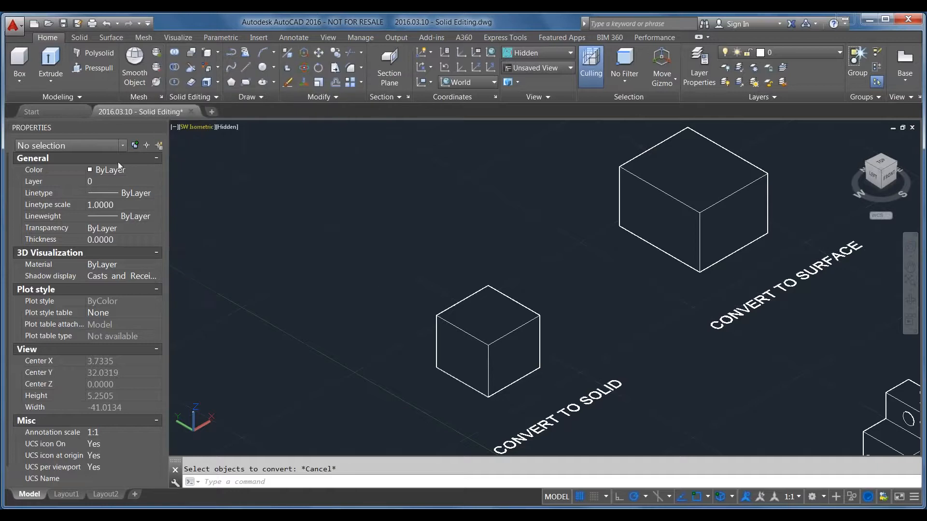
Draw a solid box in the empty space behind the CONVERT TO SOLID box and convert it to a smooth mesh
left_click(19, 59)
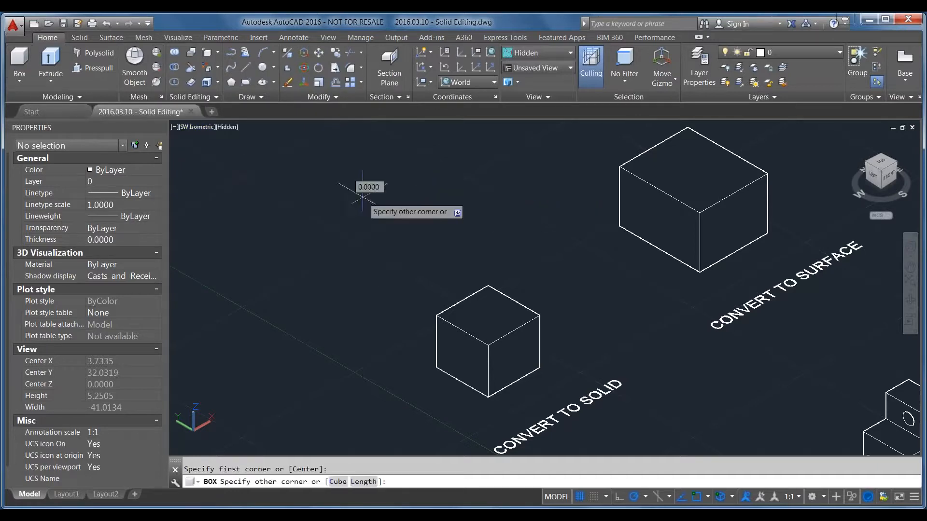
left_click(263, 205)
left_click(236, 175)
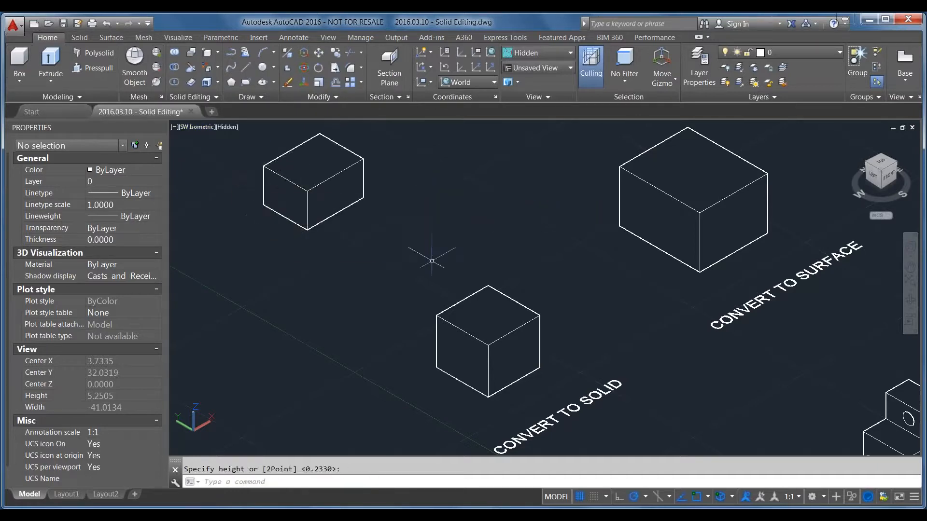
left_click(128, 60)
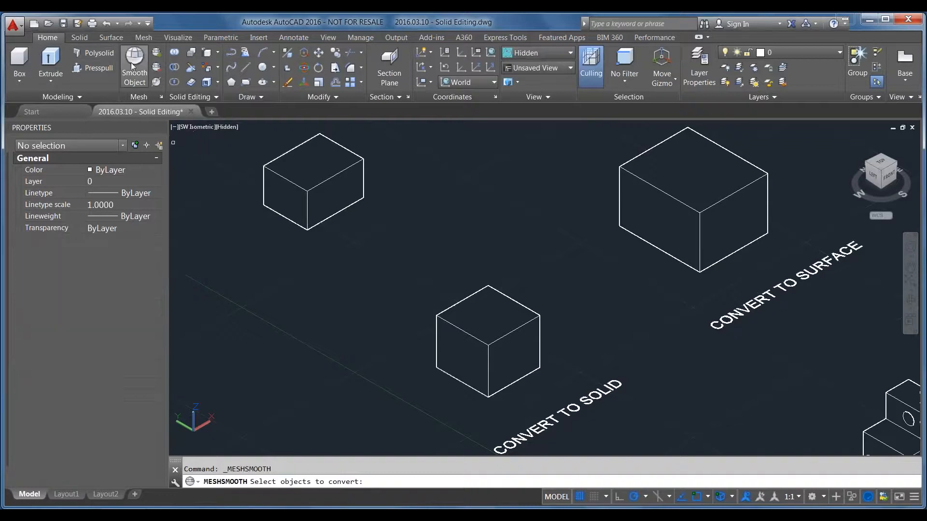
left_click(300, 177)
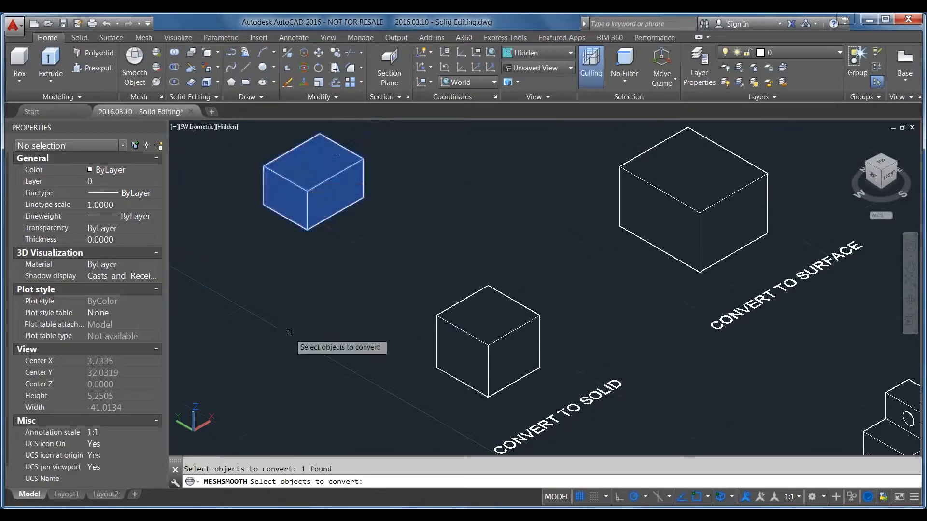
key("Return")
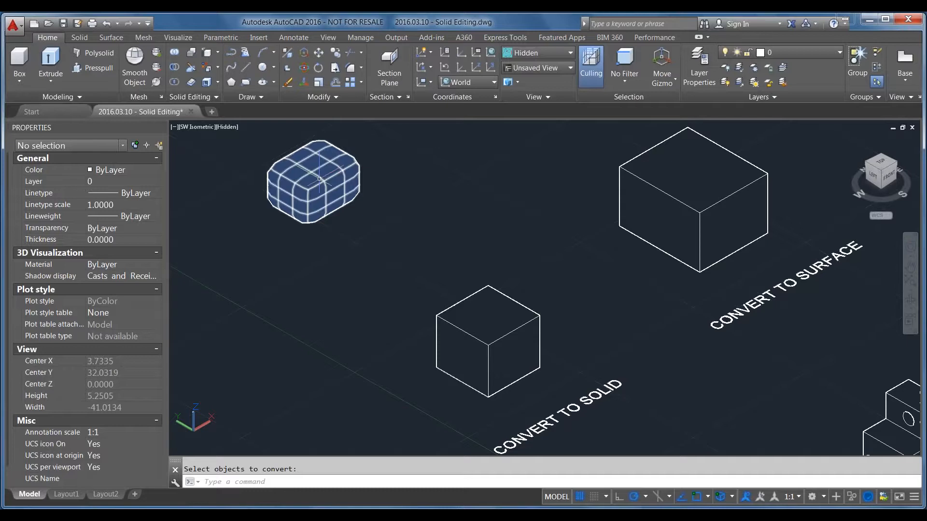
Increase the smoothness of the CONVERT TO SOLID mesh box to Level 4
left_click(511, 337)
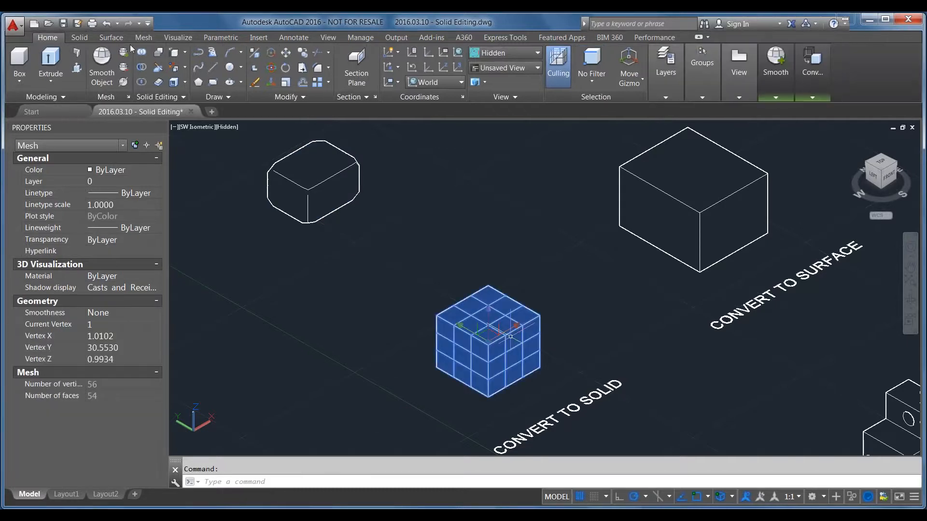
left_click(124, 52)
left_click(125, 53)
left_click(124, 52)
left_click(124, 54)
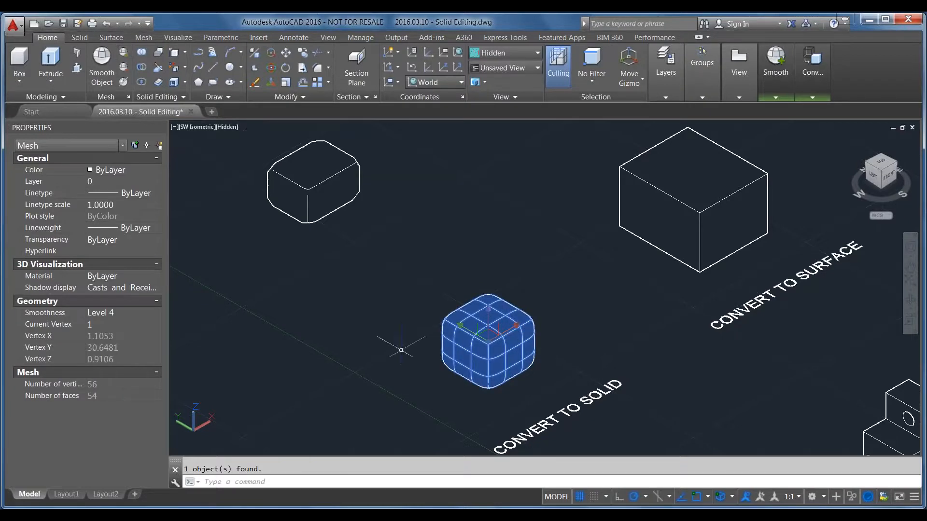
key("Escape")
Inspect the smoothed mesh box up close and set the viewport's visual style to Conceptual
scroll(508, 320, "up", 3)
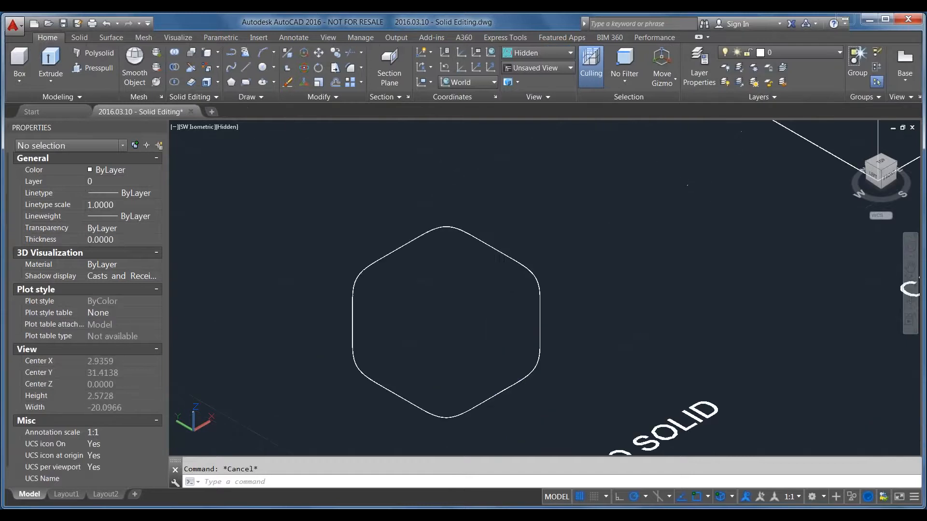
left_click(508, 319)
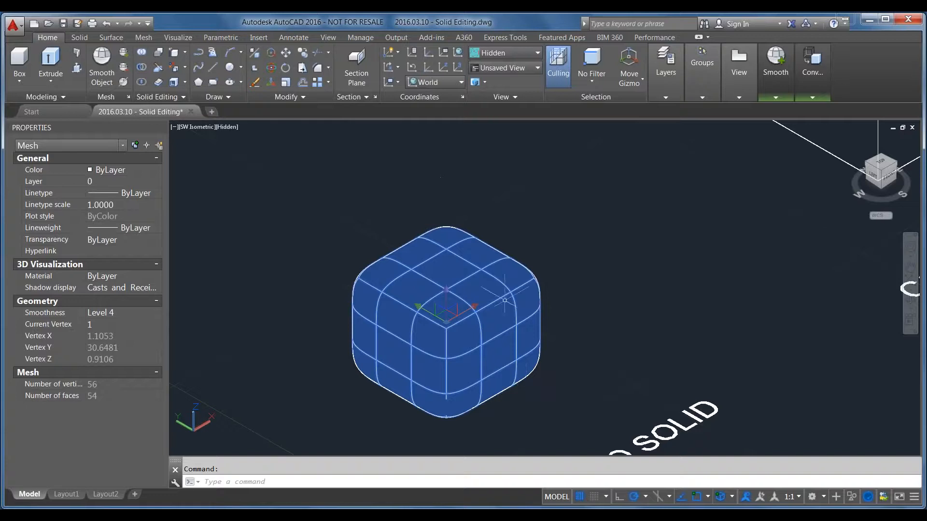
key("Escape")
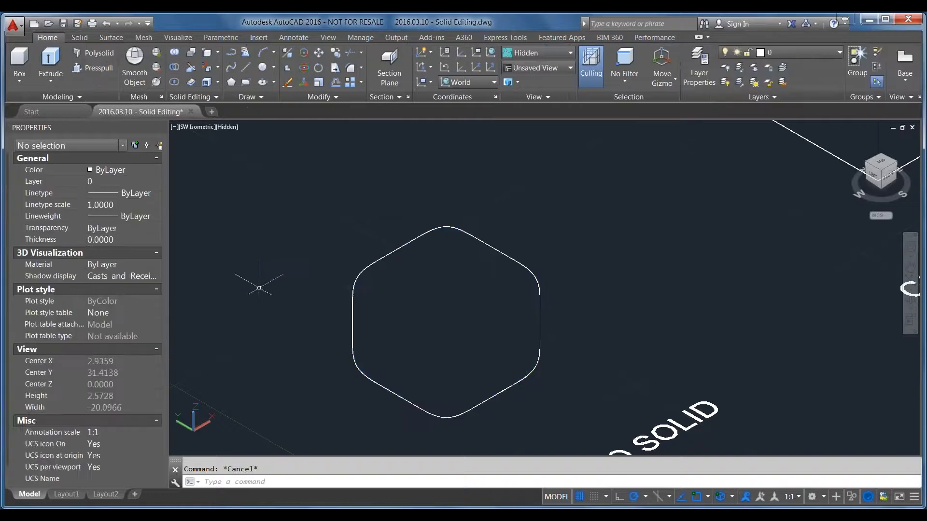
left_click(229, 127)
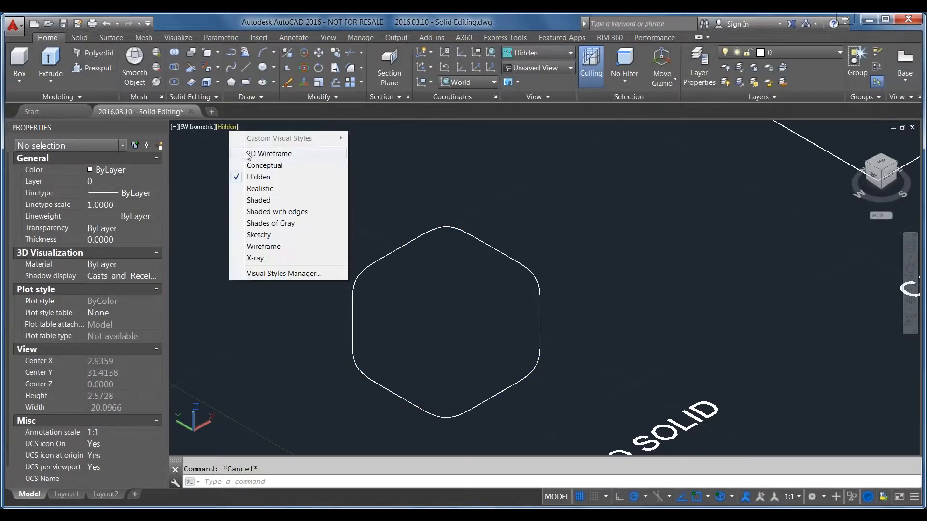
left_click(253, 166)
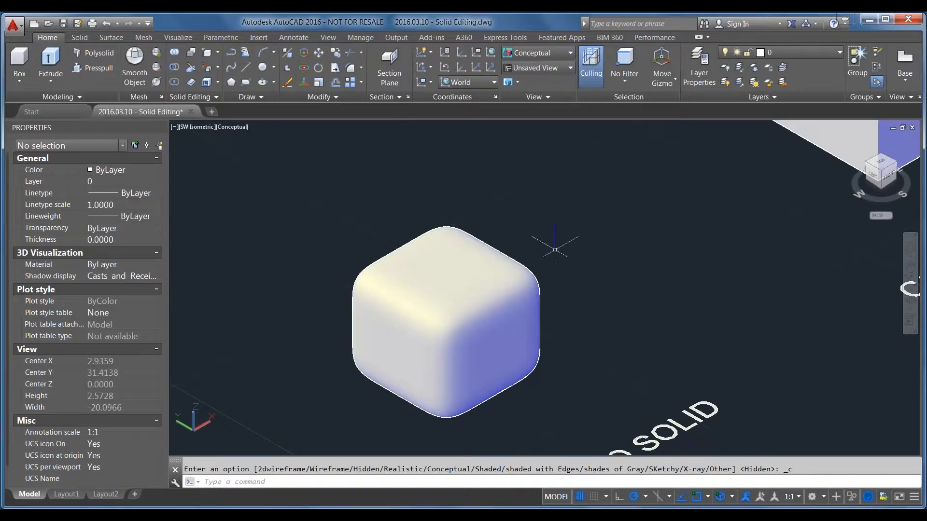
Convert the smoothed CONVERT TO SOLID mesh box to a 3D solid and check its object type
left_click(449, 252)
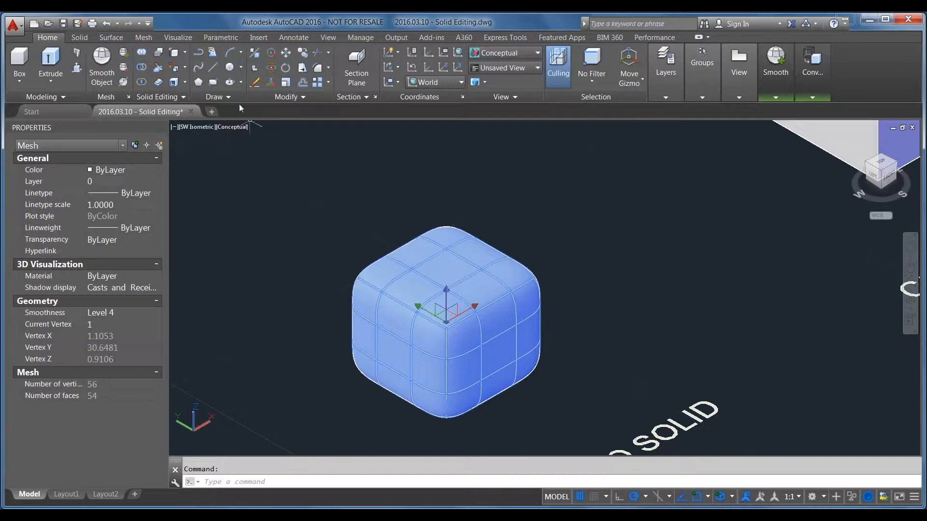
left_click(157, 96)
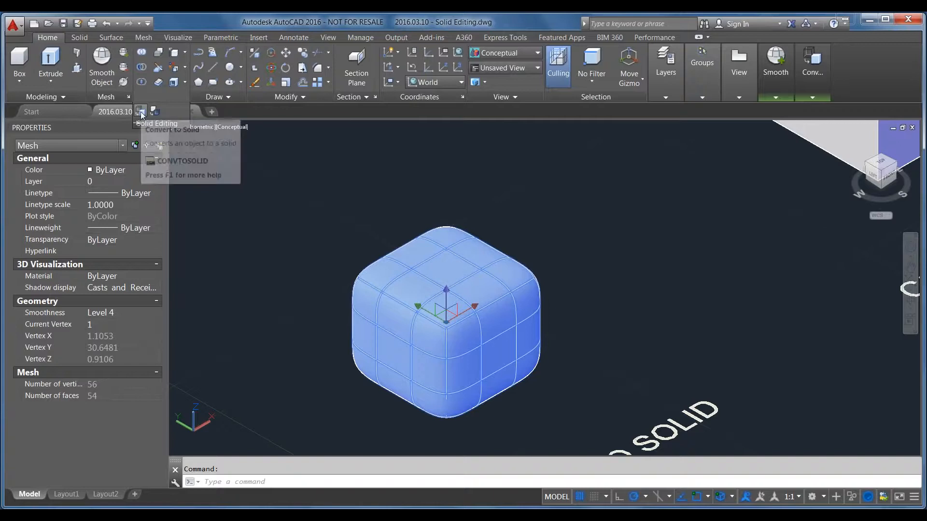
left_click(142, 114)
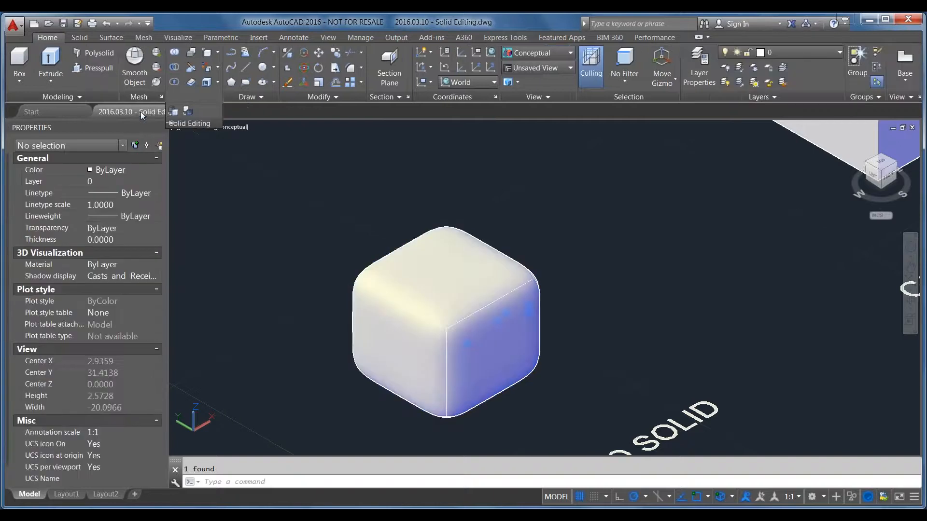
left_click(406, 305)
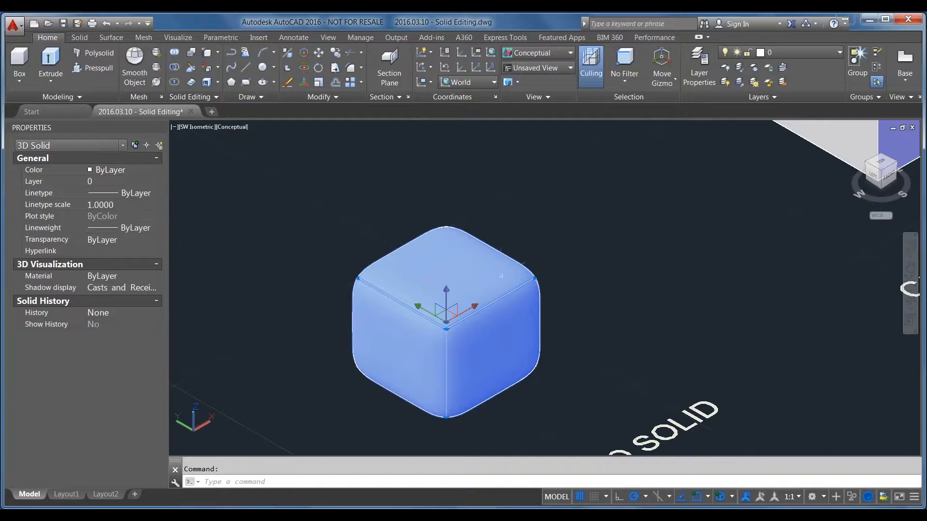
scroll(404, 279, "down", 3)
scroll(378, 368, "up", 2)
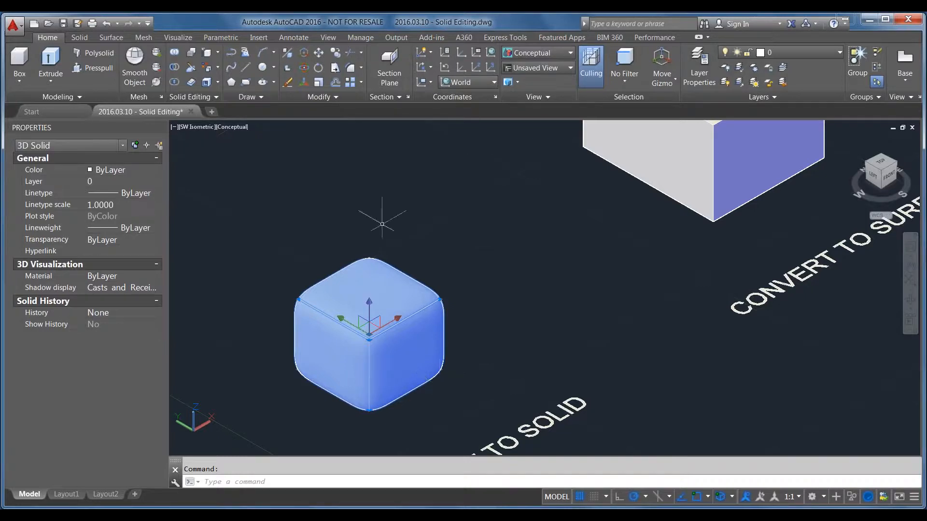
scroll(333, 224, "down", 3)
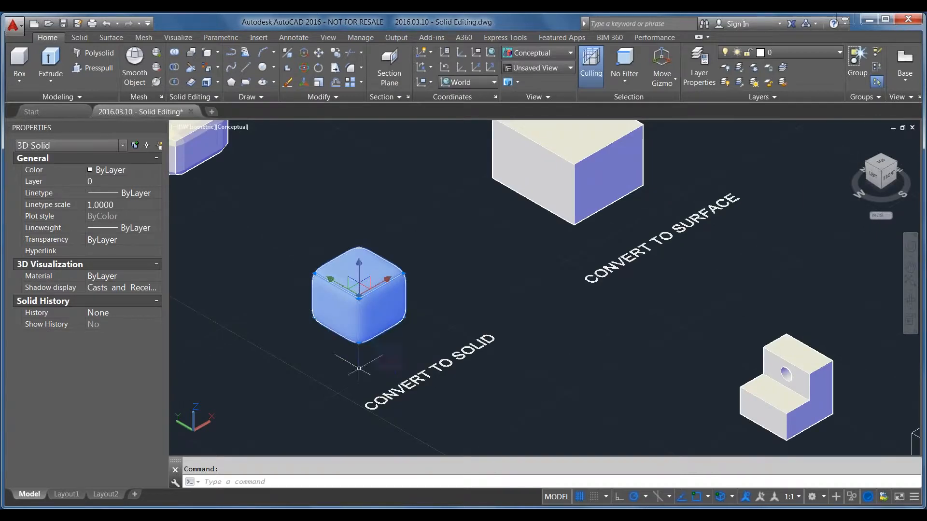
key("Escape")
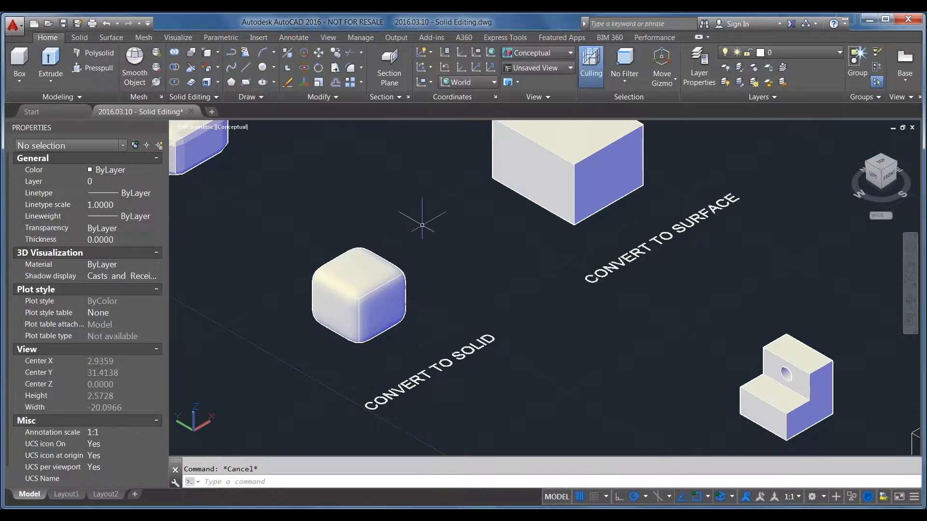
Convert the solid box labelled CONVERT TO SURFACE to a surface and check its object type
middle_click_drag(427, 225, 321, 342)
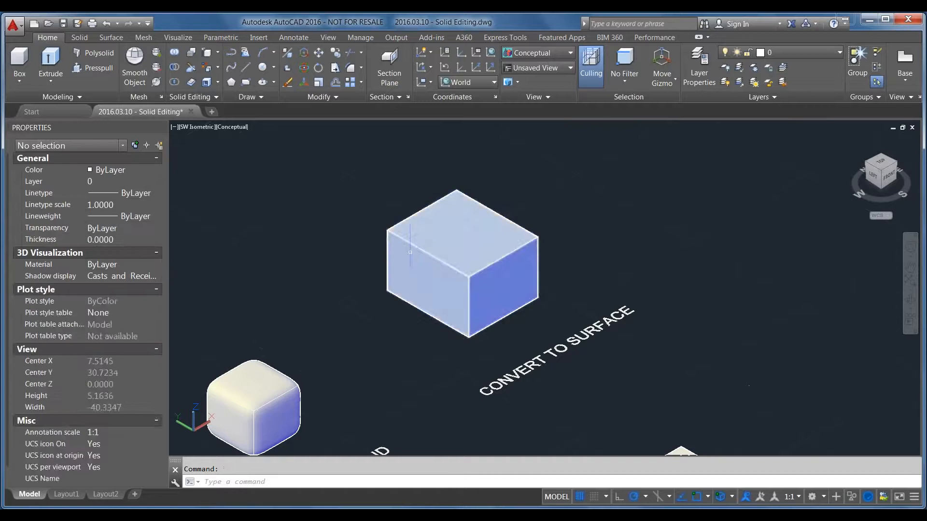
scroll(411, 251, "up", 2)
left_click(489, 230)
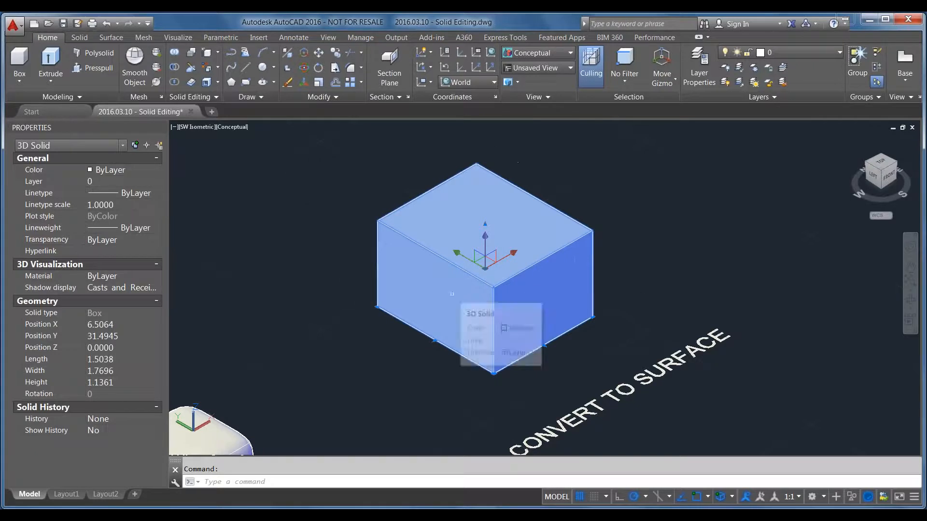
mouse_move(544, 305)
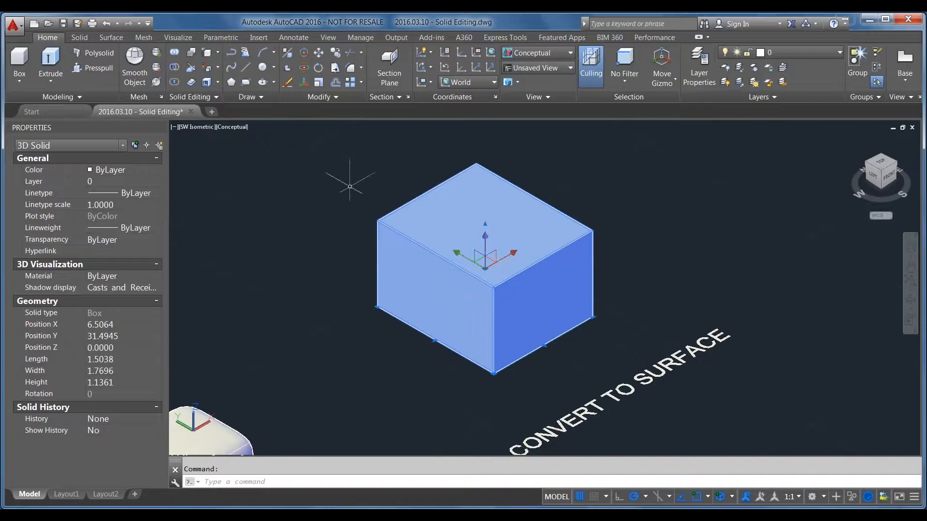
left_click(207, 97)
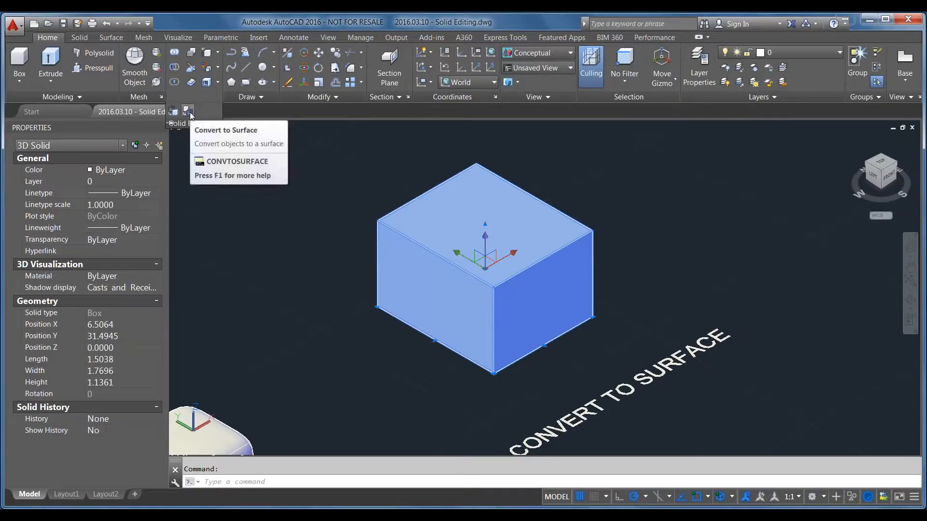
left_click(190, 112)
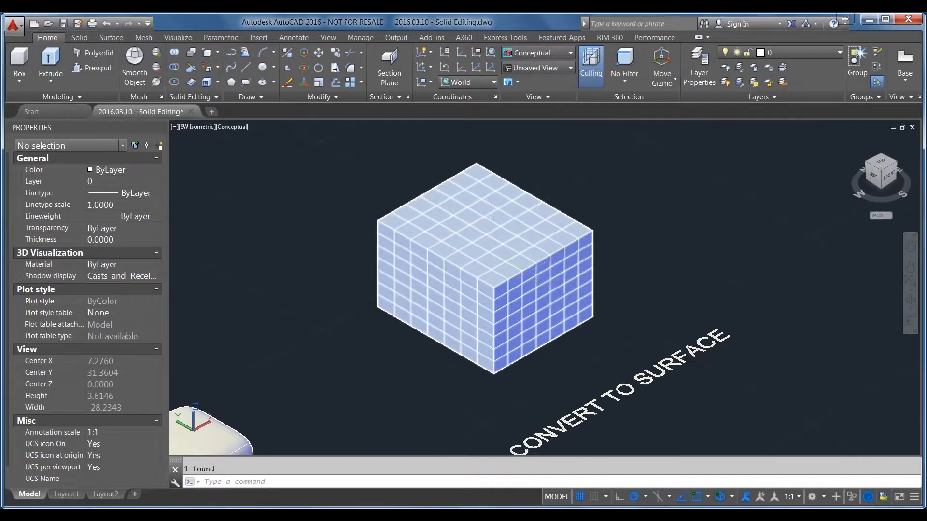
left_click(535, 228)
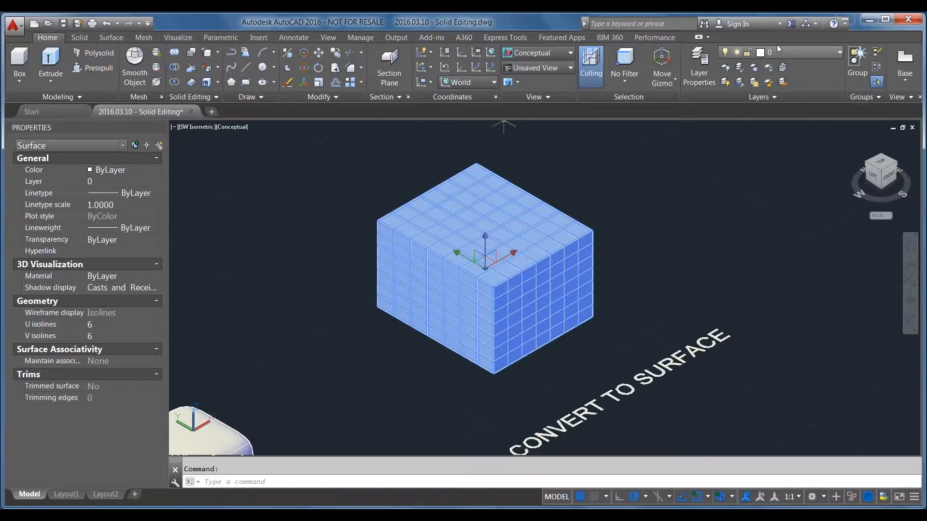
Try a section plane that starts on the CONVERT TO SURFACE box's side face, and undo it
left_click(389, 68)
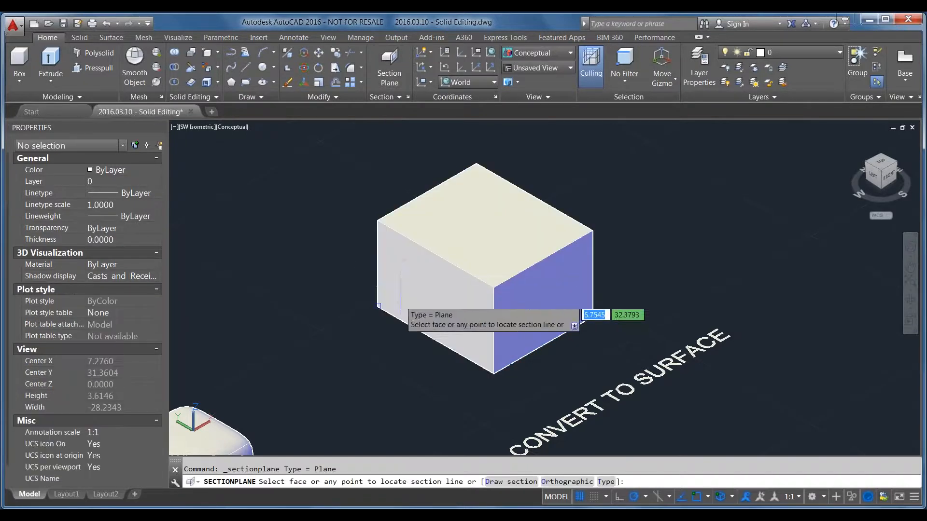
left_click(444, 261)
left_click(579, 157)
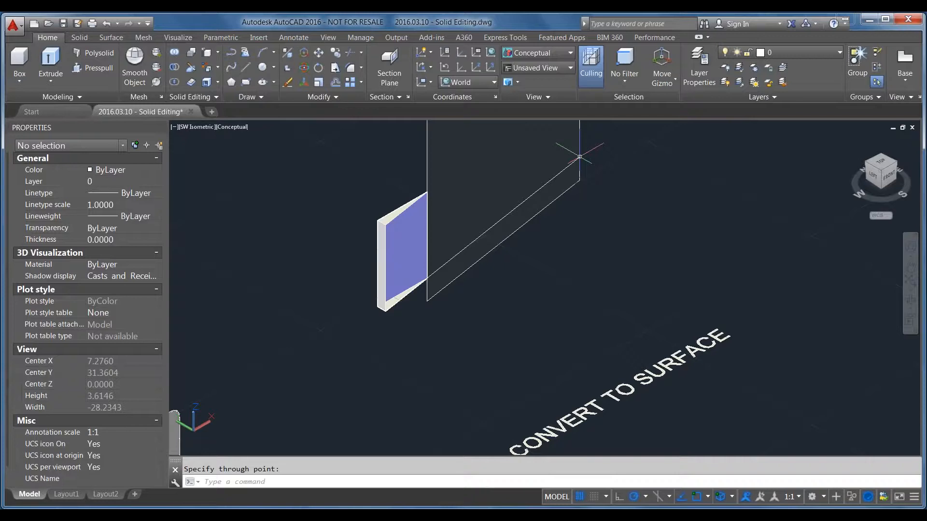
key("Escape")
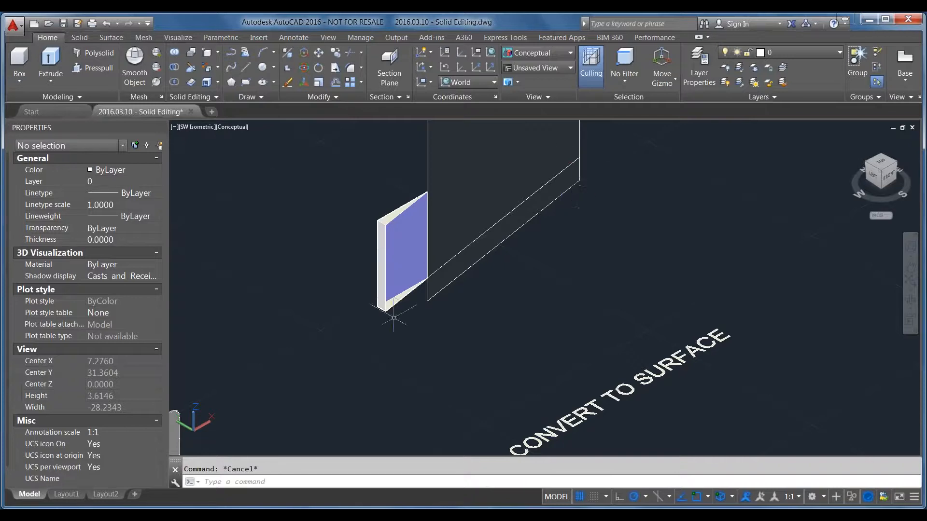
key("ctrl+z")
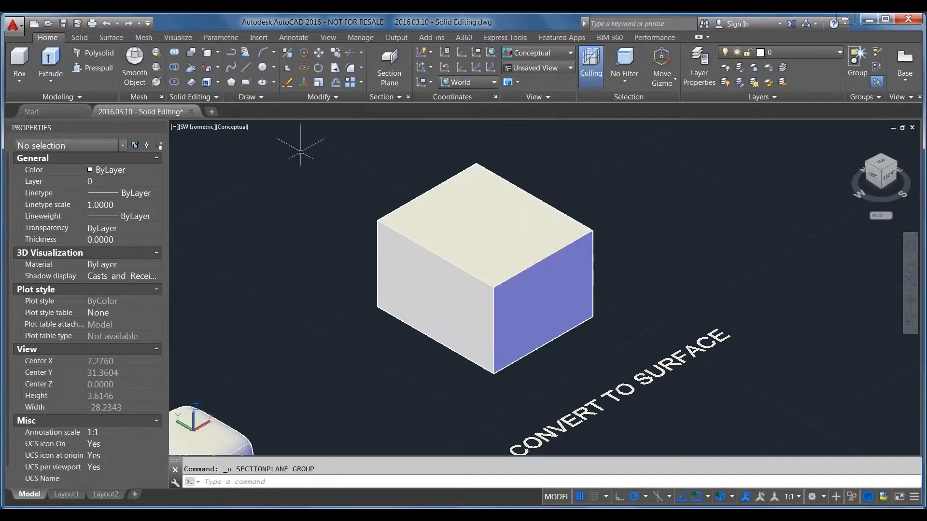
Place a section plane lengthwise through the CONVERT TO SURFACE box, using two points outside the box on opposite sides
left_click(378, 69)
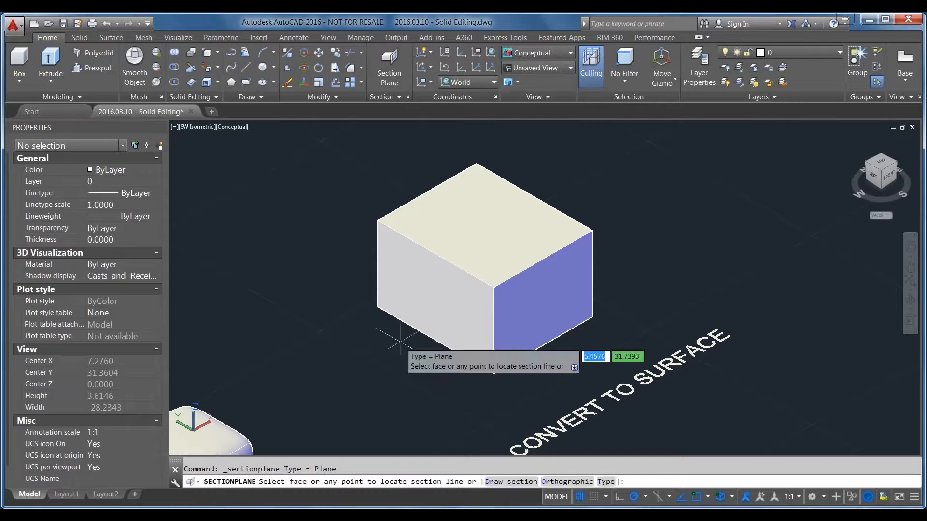
left_click(420, 357)
left_click(724, 180)
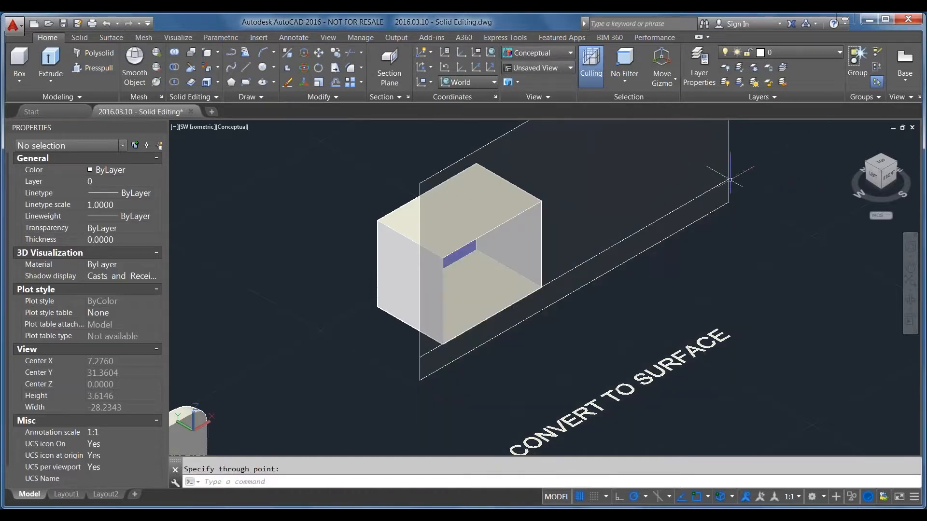
Inspect the hollow interior of the sectioned CONVERT TO SURFACE box from a lower angle and check its object type
key("Escape")
middle_click_drag(536, 379, 555, 351, "shift")
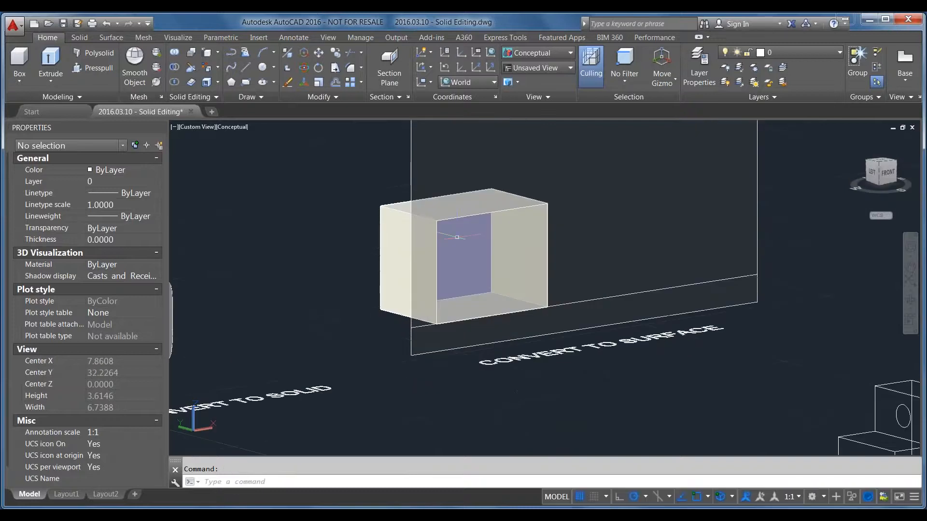
scroll(457, 236, "up", 3)
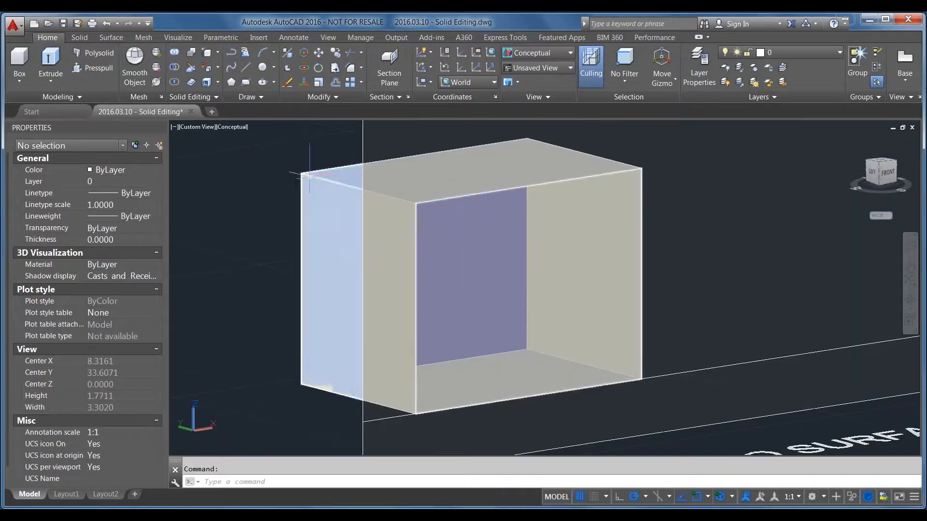
left_click(304, 295)
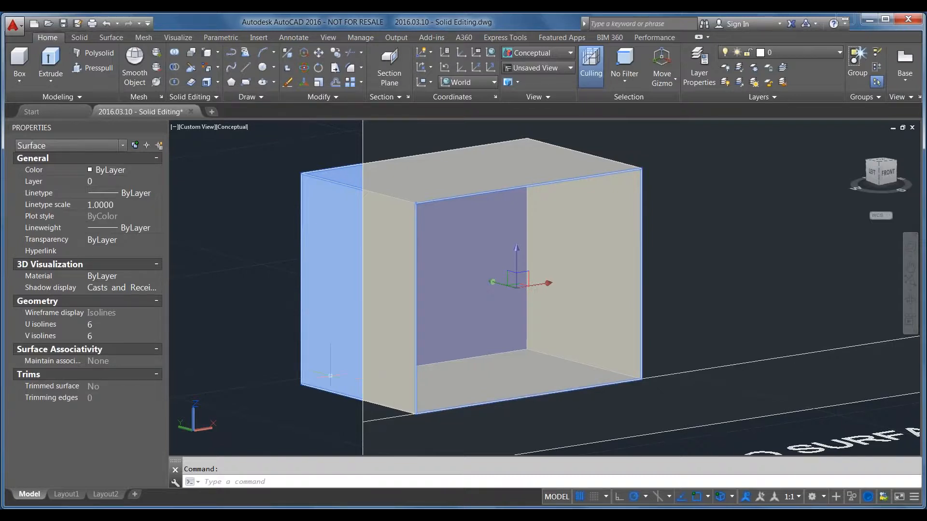
Erase the section plane together with the selected CONVERT TO SURFACE box, and undo the erasure
scroll(304, 295, "down", 4)
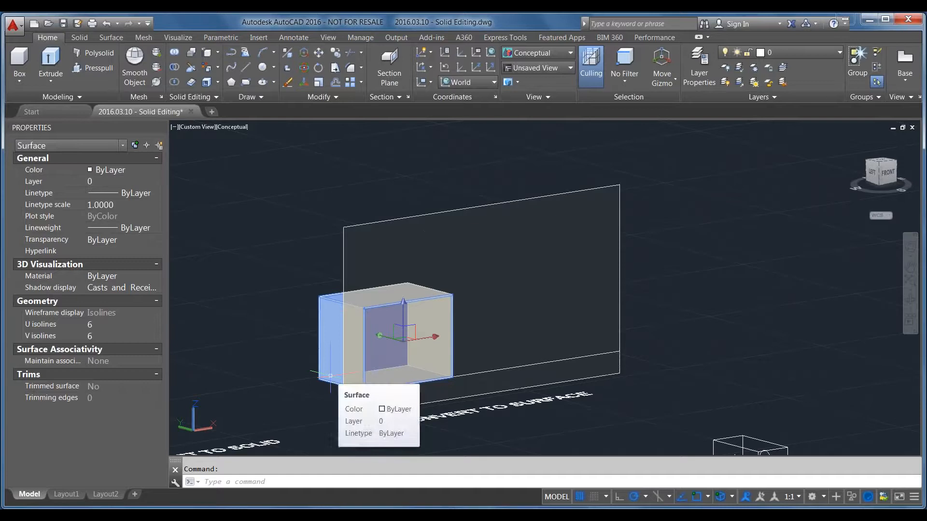
left_click(344, 251)
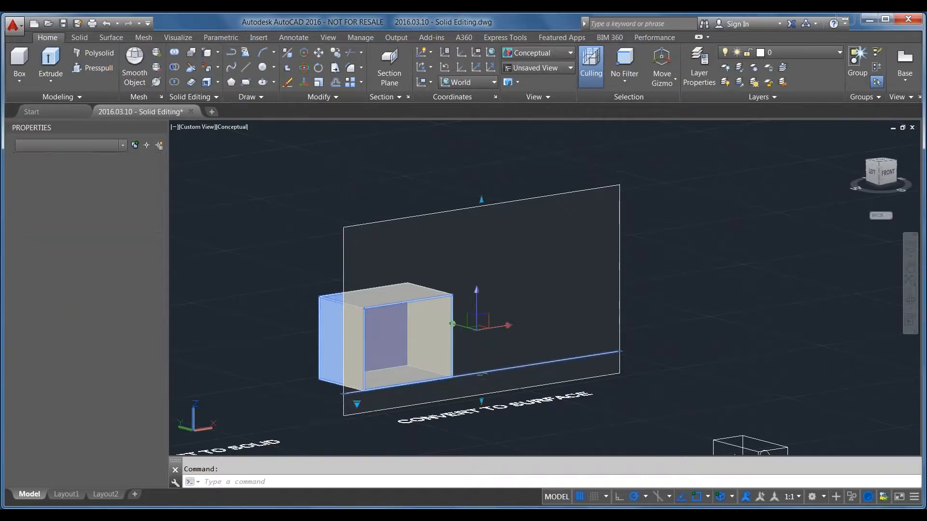
key("Delete")
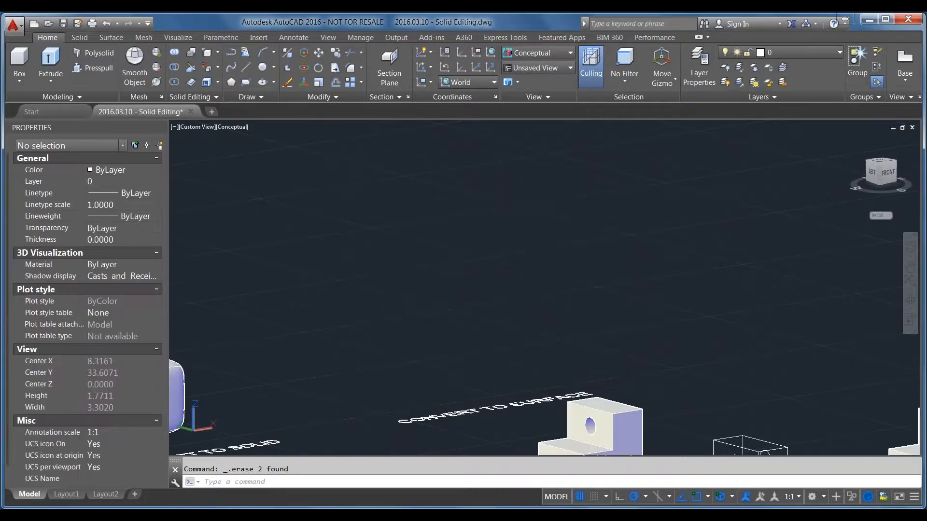
key("ctrl+z")
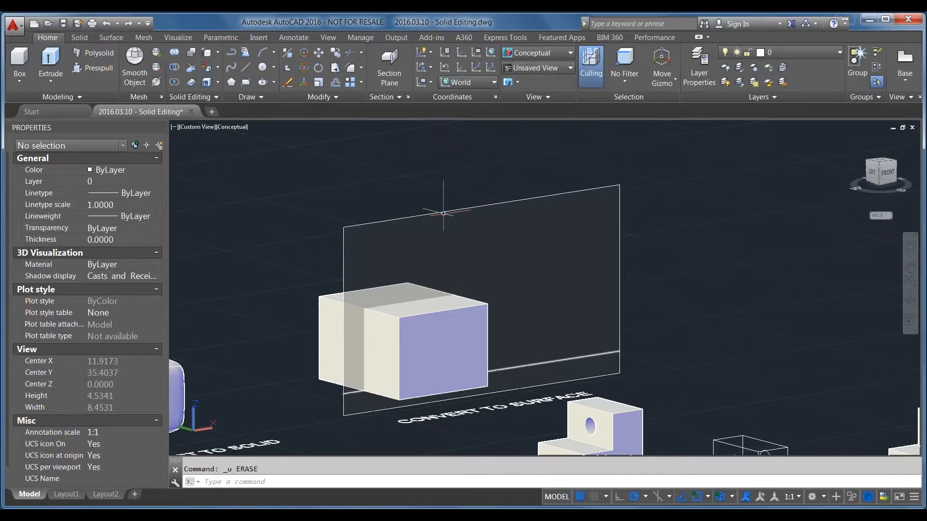
Erase only the section plane through the CONVERT TO SURFACE box and return to the SW isometric view of the whole model
left_click(442, 212)
key("Delete")
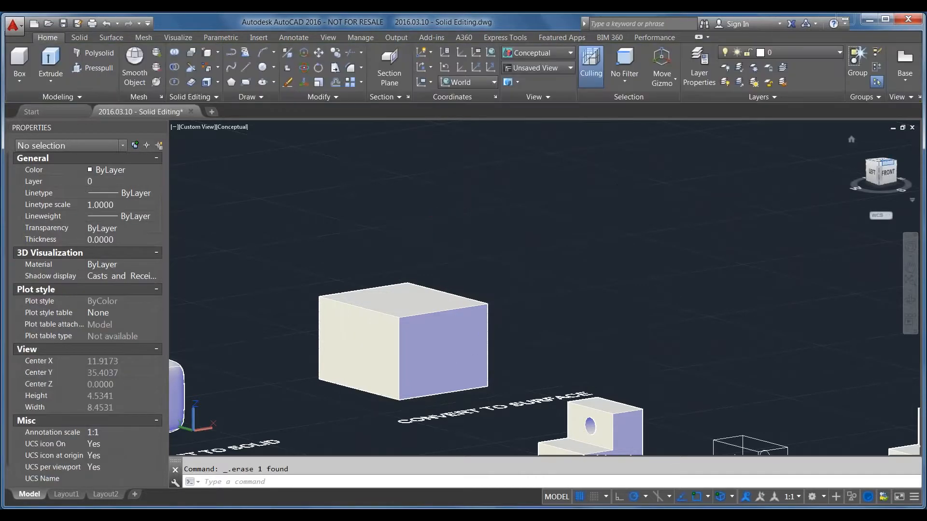
left_click(880, 164)
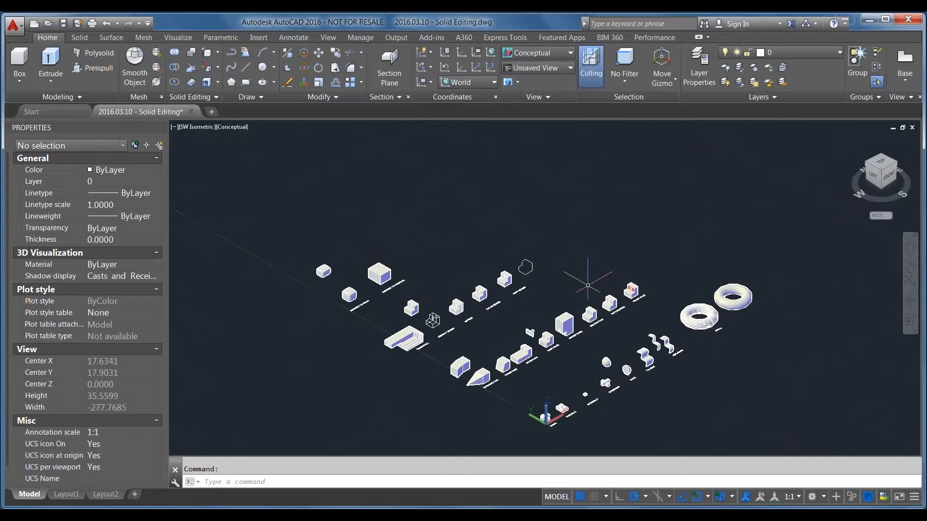
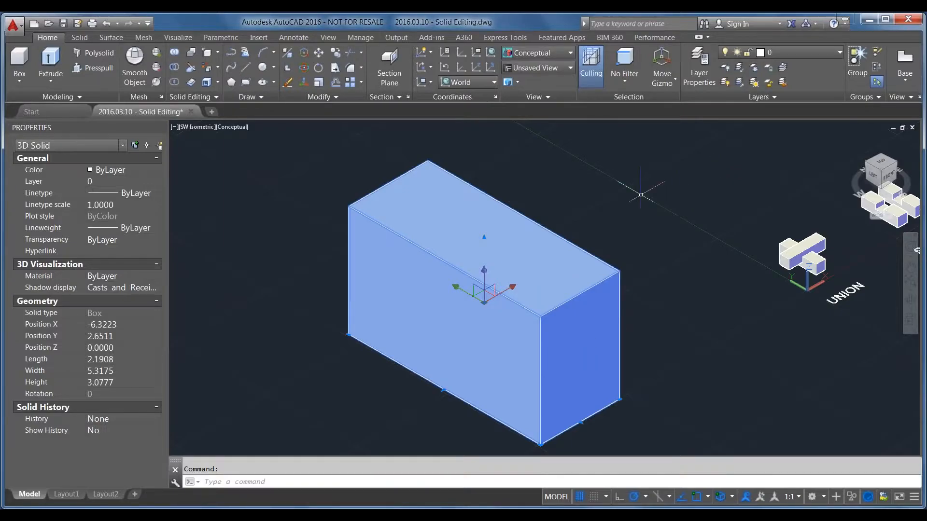
Deselect the solid box and create a mesh box about 3.77 high in the empty area beside it
left_click(336, 243)
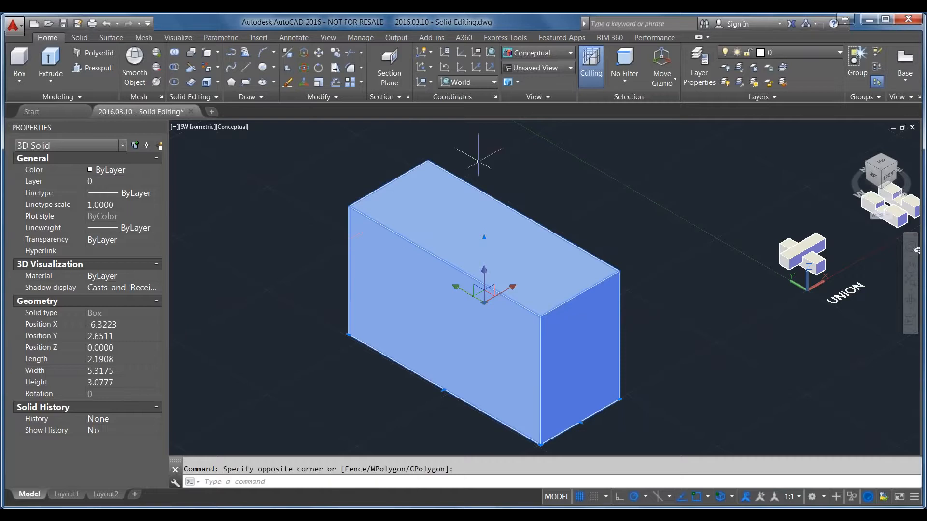
scroll(527, 231, "down", 3)
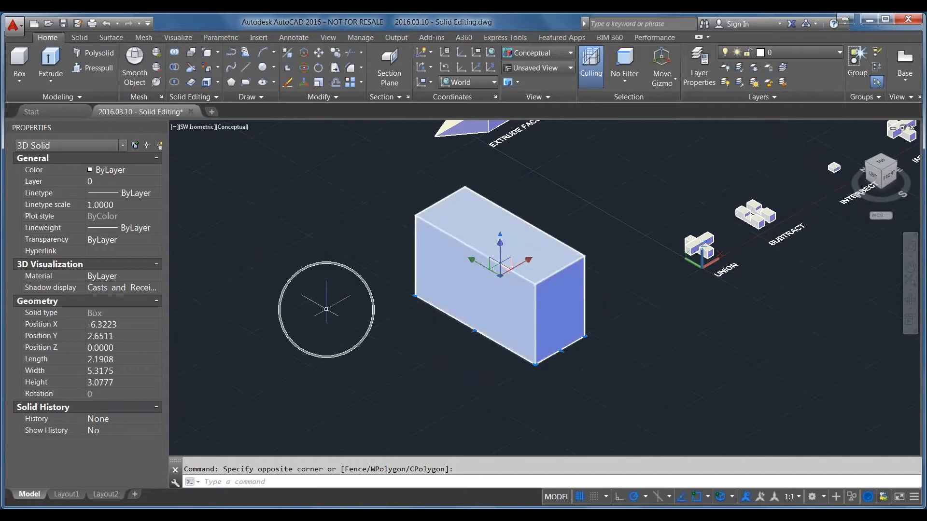
scroll(584, 397, "down", 3)
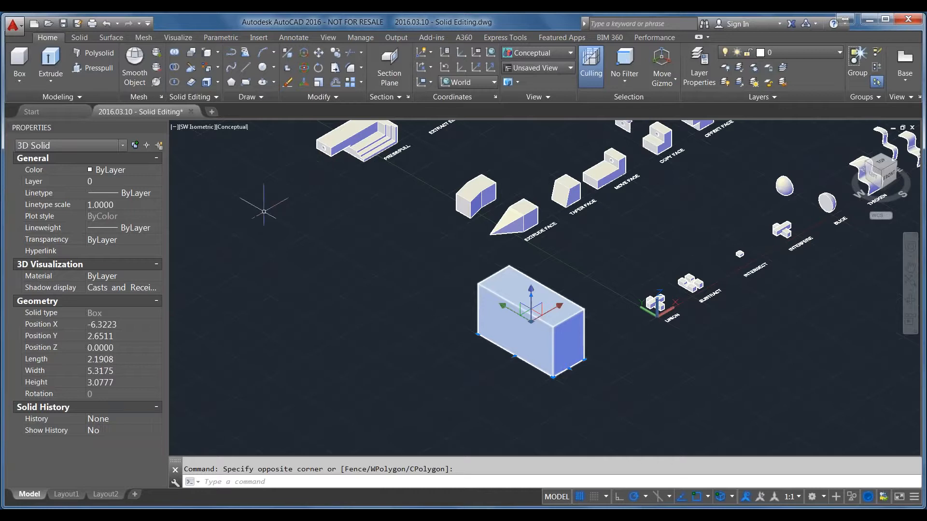
key("Escape")
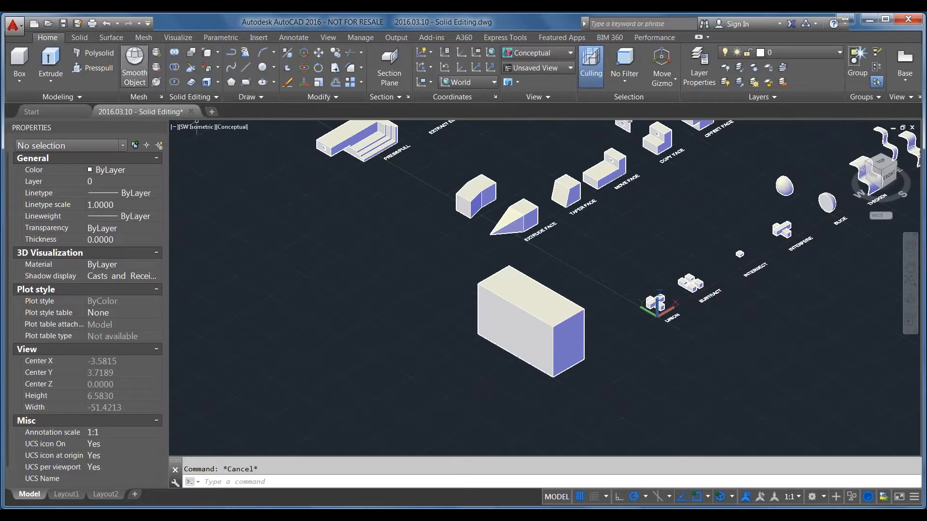
left_click(143, 37)
left_click(29, 58)
left_click(248, 257)
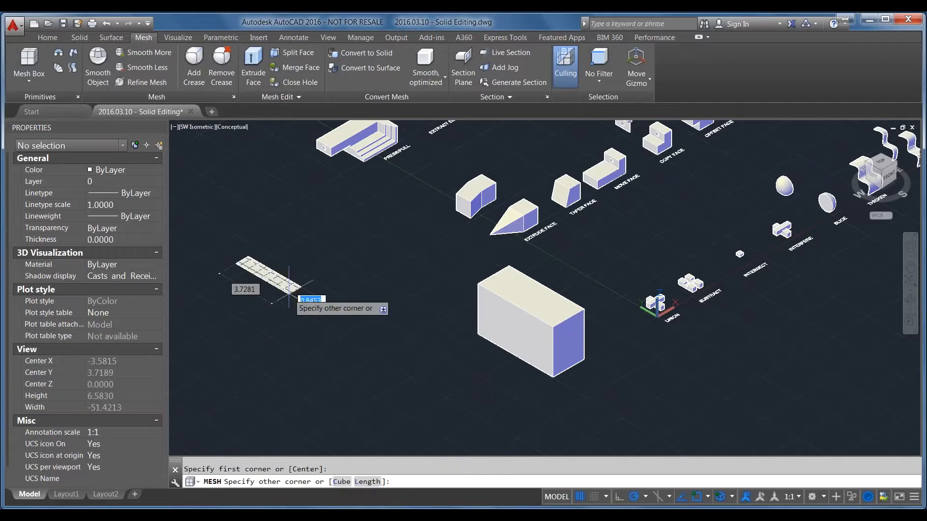
left_click(289, 343)
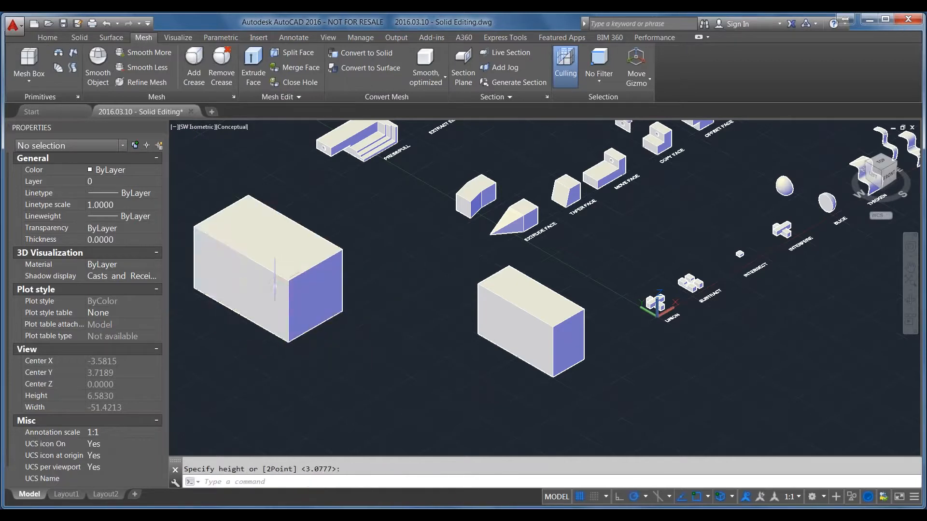
Smooth the new mesh box to the maximum smoothness, Level 4
left_click(247, 297)
left_click(247, 298)
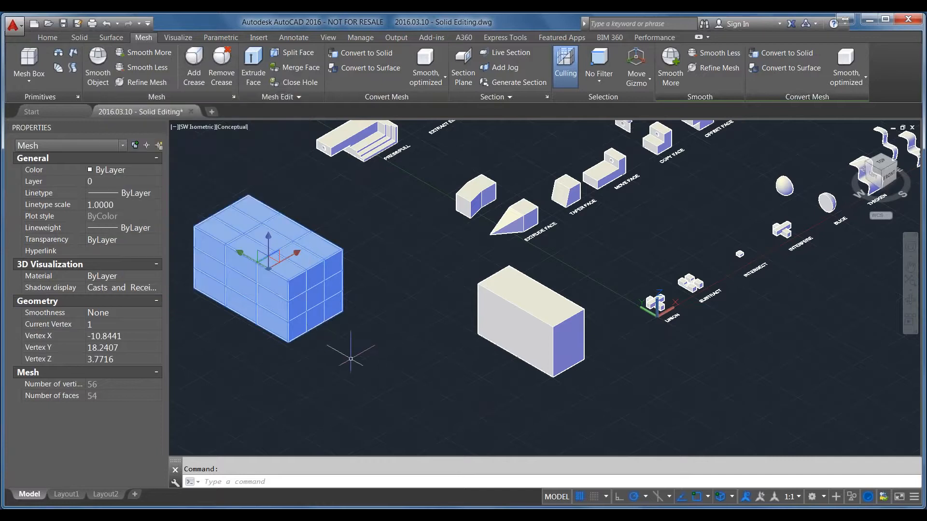
middle_click_drag(352, 361, 453, 377)
scroll(327, 260, "up", 2)
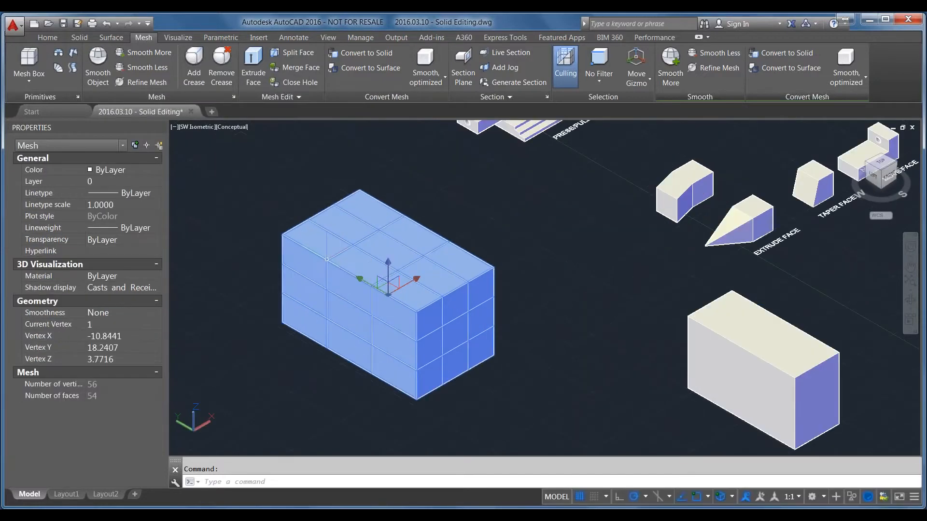
left_click(131, 53)
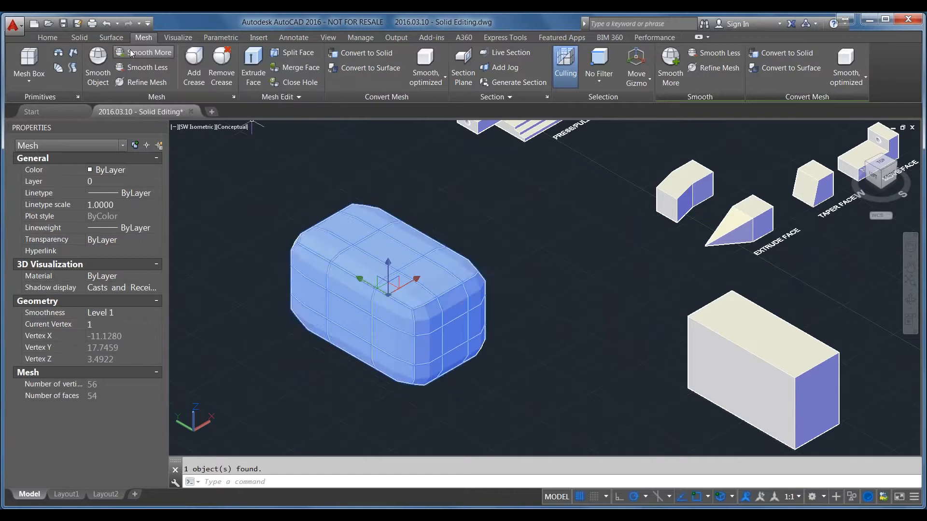
left_click(130, 53)
left_click(130, 53)
left_click(131, 53)
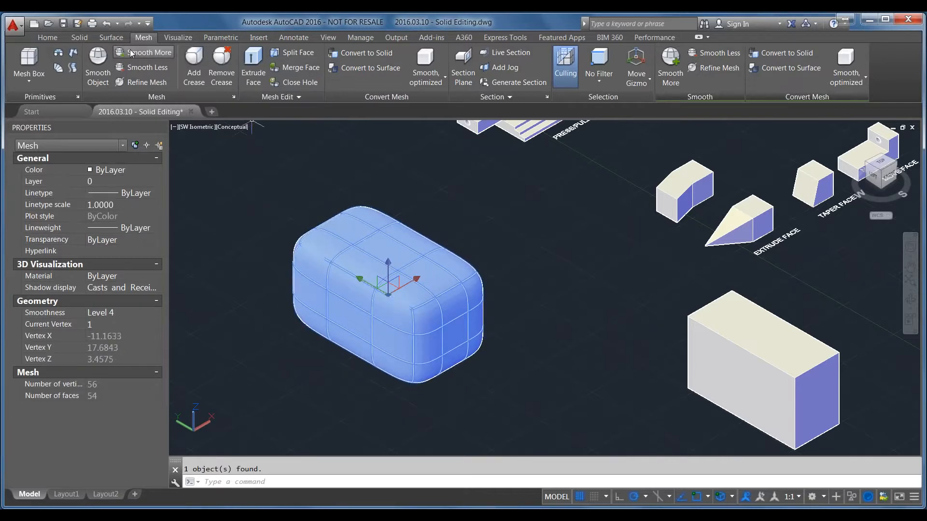
left_click(130, 53)
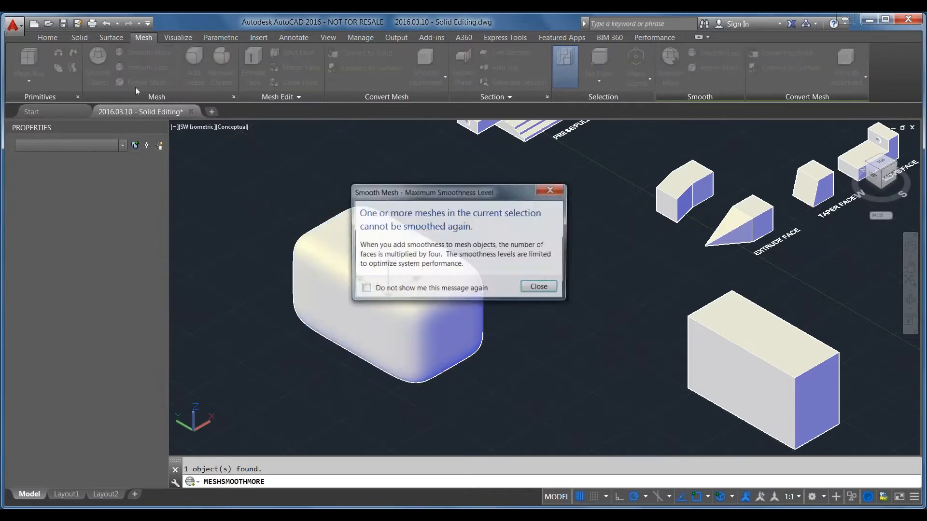
left_click(539, 287)
Examine the smoothed mesh's rounded corners up close and from above, and return to the SW isometric view with the mesh deselected
scroll(444, 164, "up", 3)
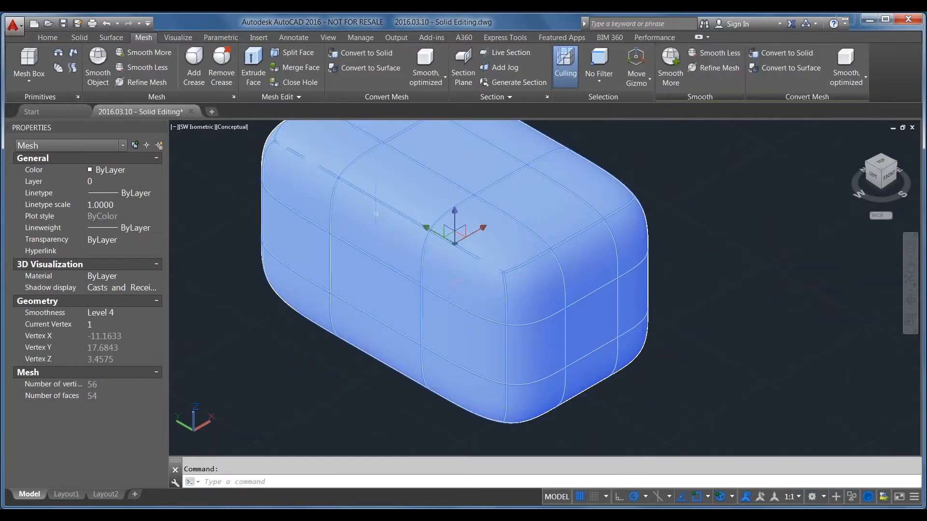
scroll(555, 260, "up", 2)
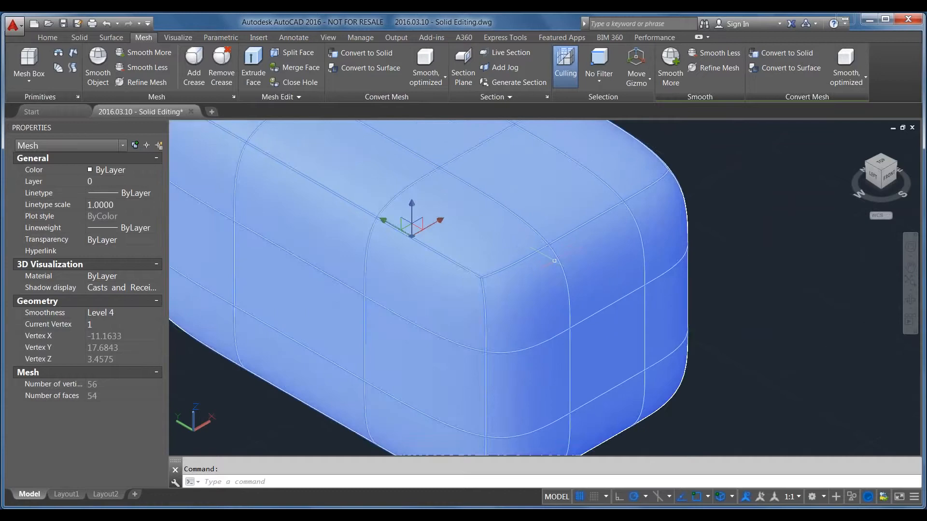
middle_click_drag(559, 264, 548, 295, "shift")
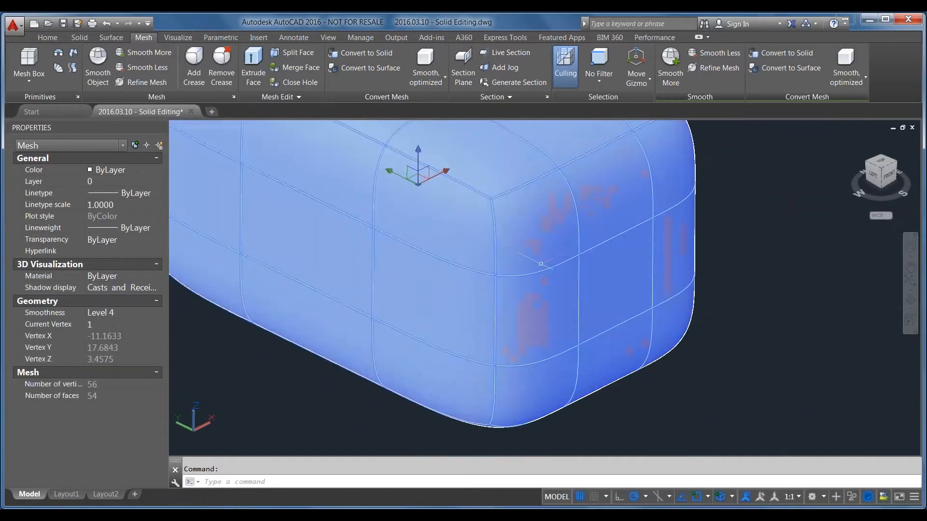
middle_click_drag(542, 263, 517, 325, "shift")
scroll(517, 320, "down", 5)
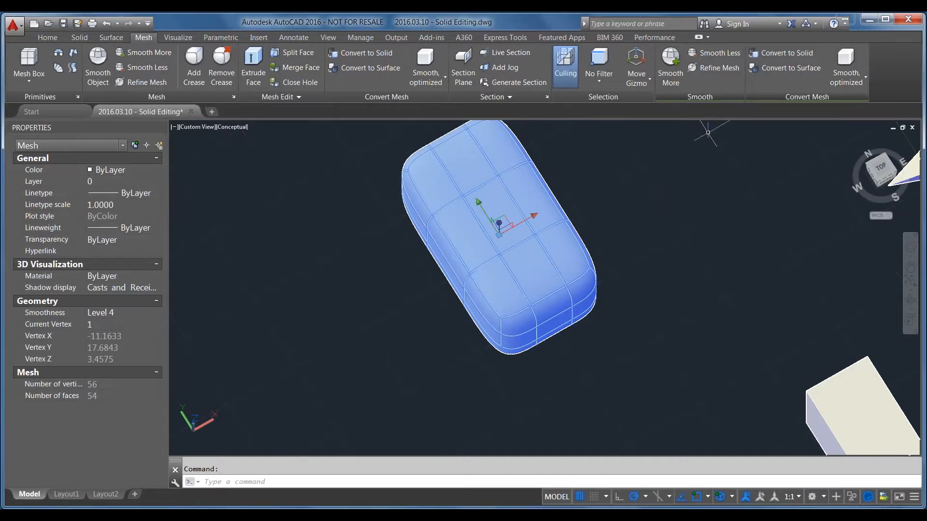
left_click(878, 180)
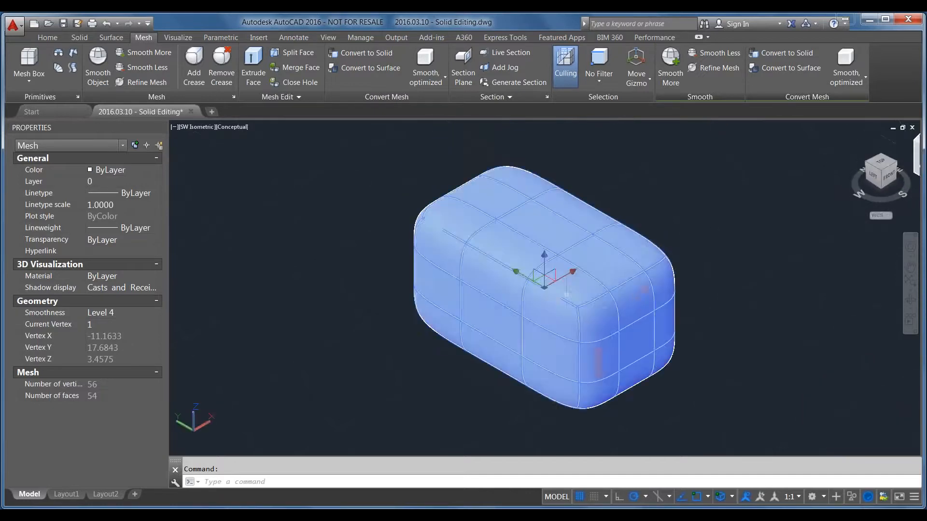
scroll(365, 227, "down", 5)
scroll(550, 241, "up", 2)
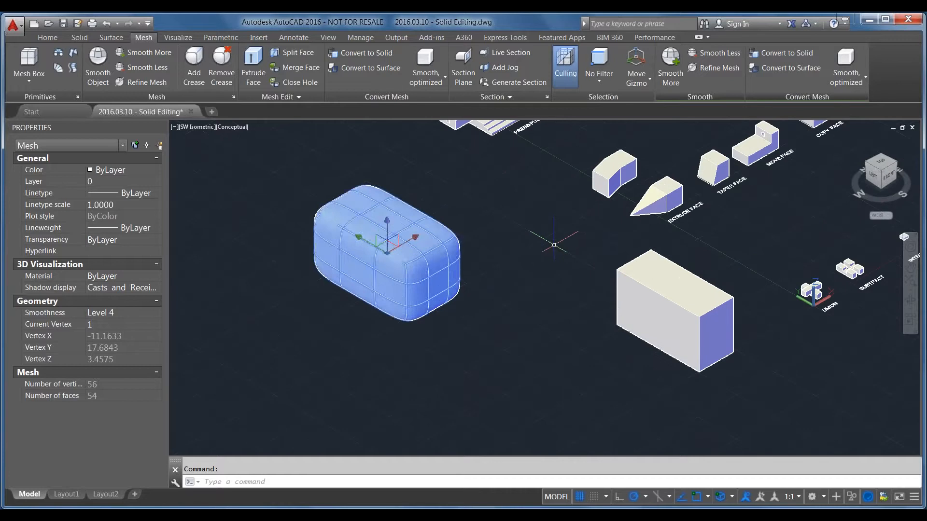
key("Escape")
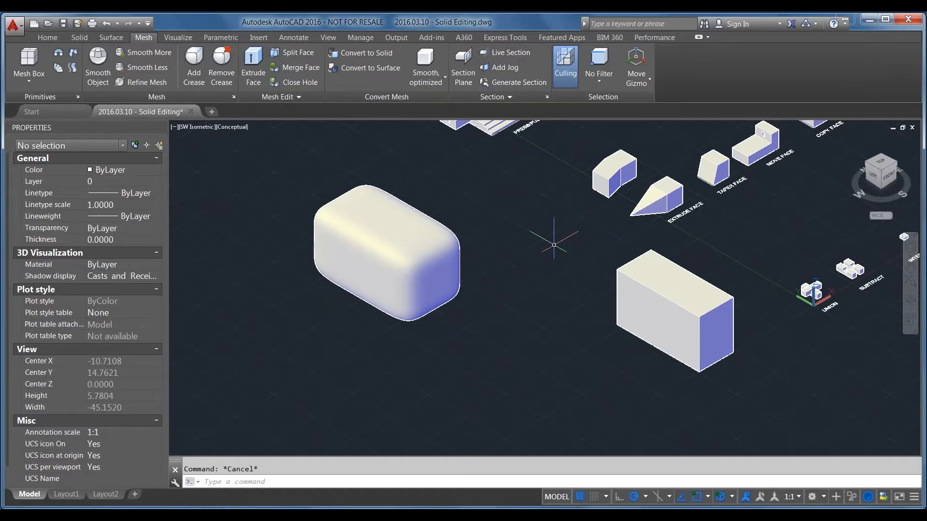
Try to stretch the solid box with the grips on its end face and top face, cancelling both stretches
left_click(652, 305)
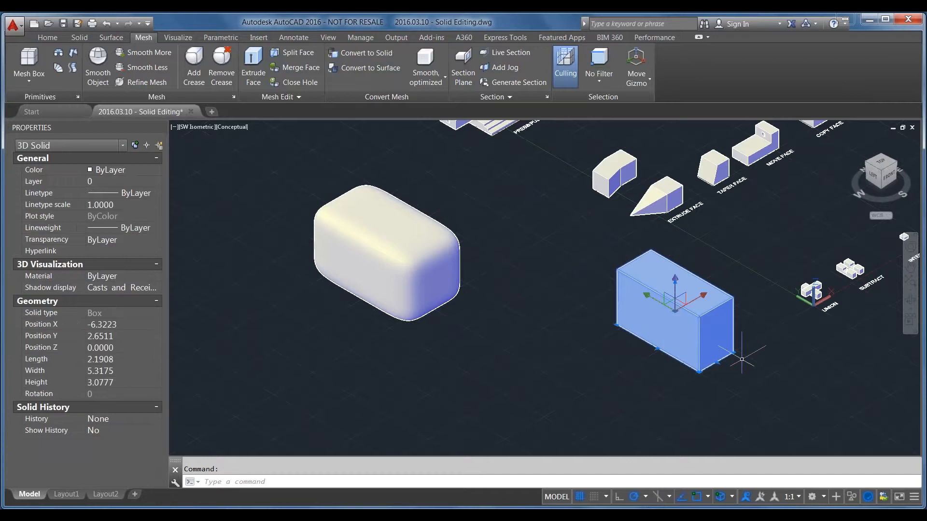
scroll(764, 341, "up", 5)
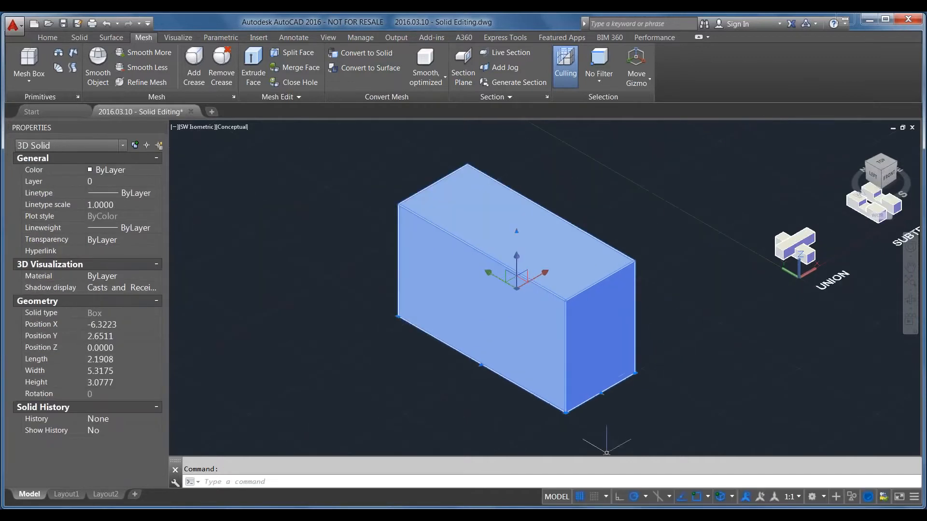
left_click(600, 392)
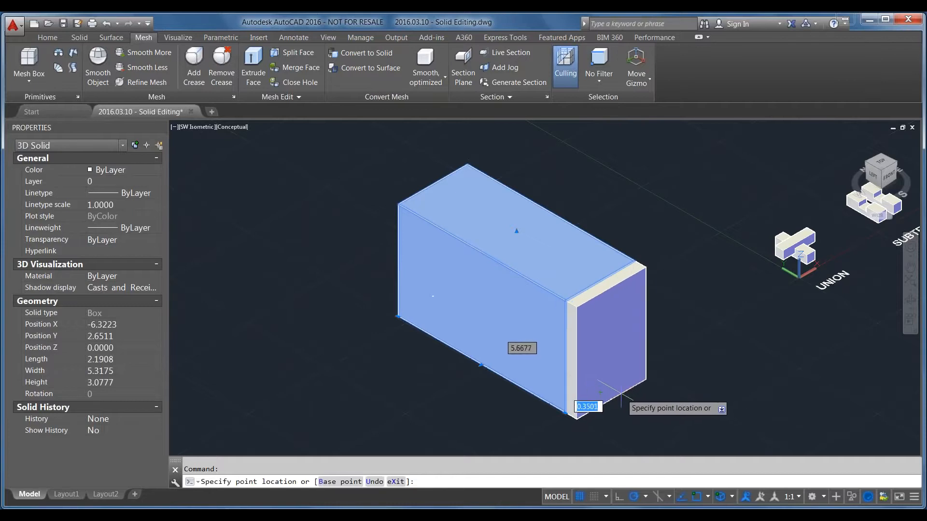
key("Escape")
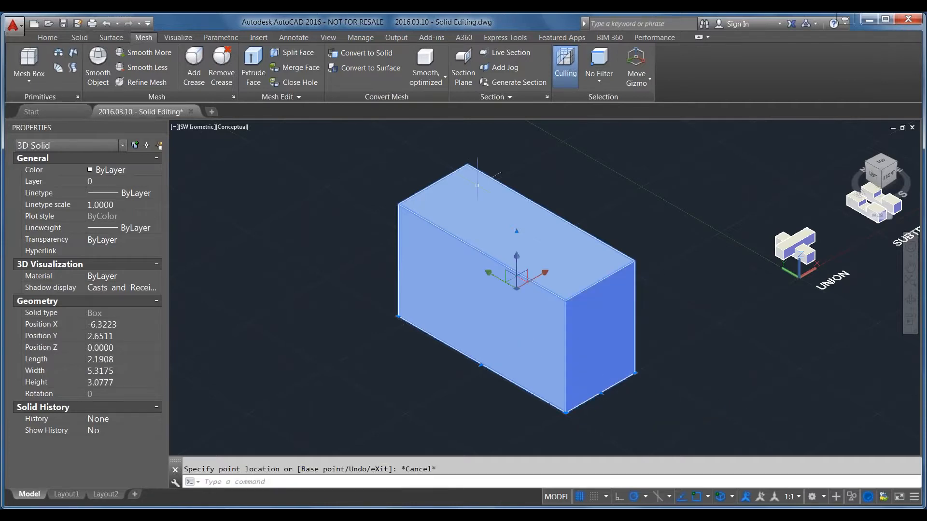
left_click(519, 230)
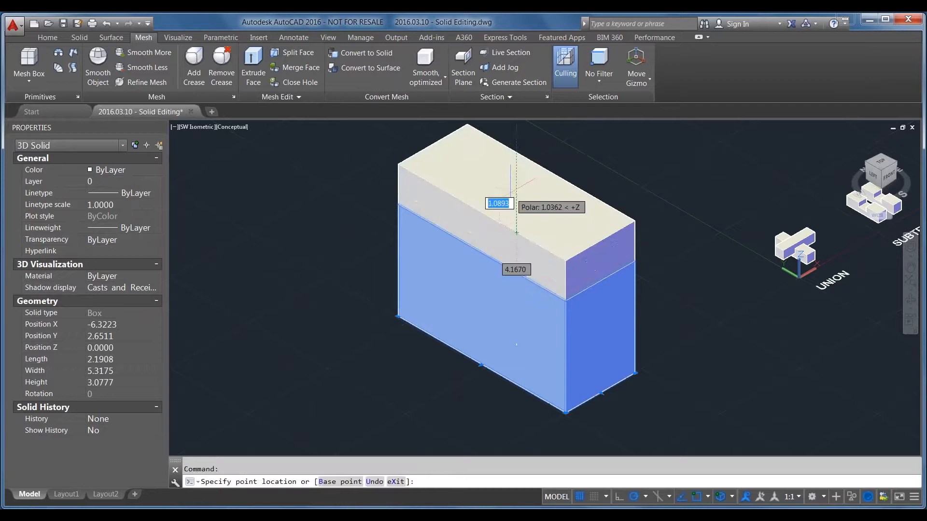
key("Escape")
key("Escape")
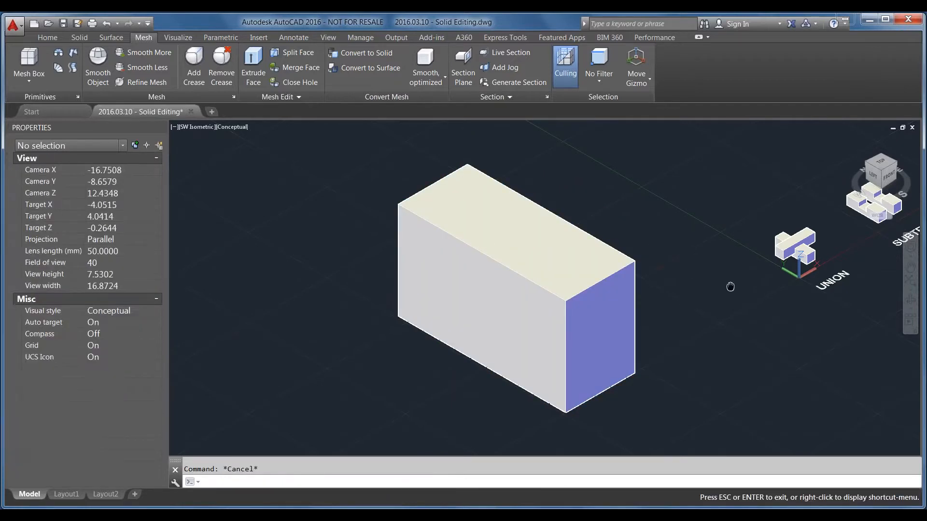
Compare the grips and geometry properties of the SUBTRACT solid with those of the plain solid box
middle_click_drag(730, 287, 465, 316)
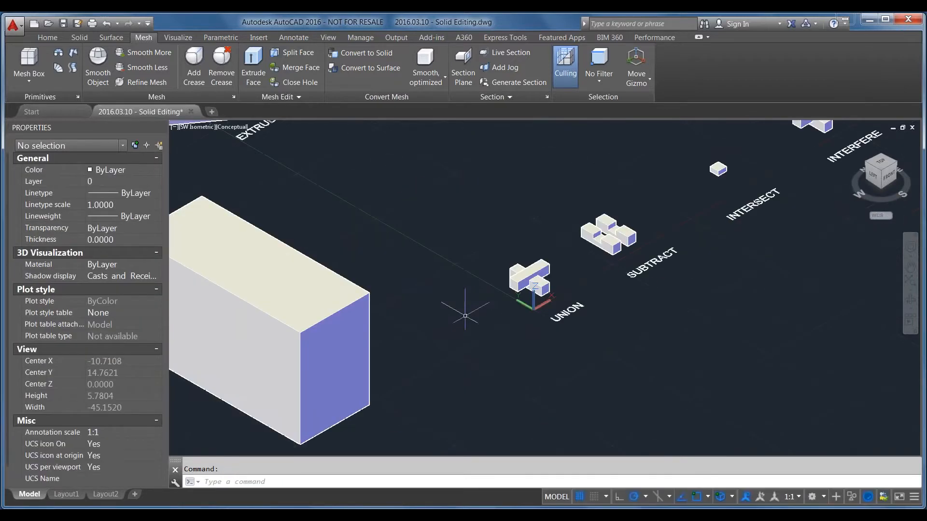
left_click(594, 234)
scroll(599, 208, "up", 10)
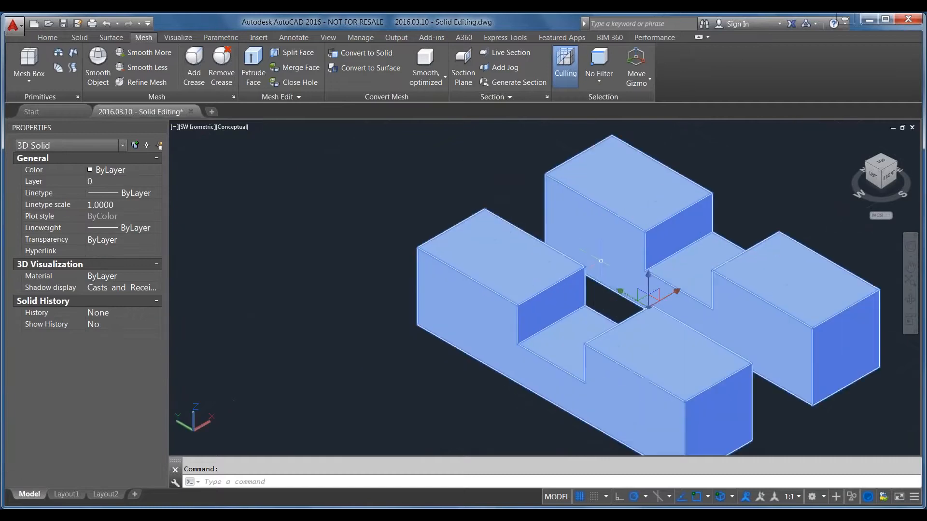
scroll(590, 265, "down", 10)
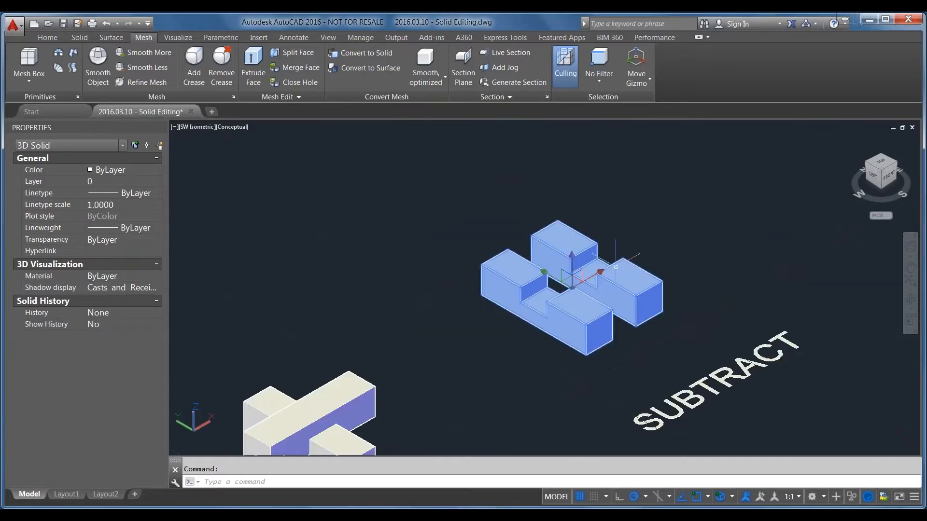
scroll(712, 269, "down", 10)
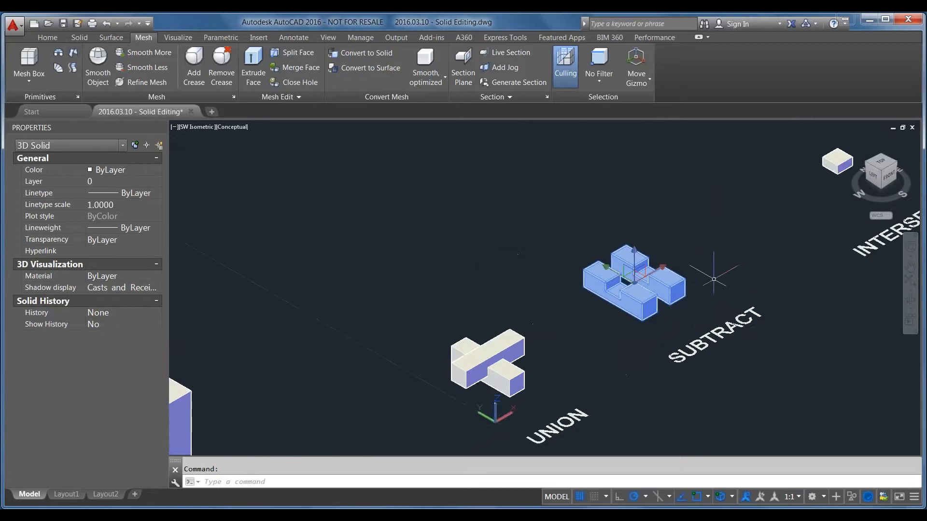
key("Escape")
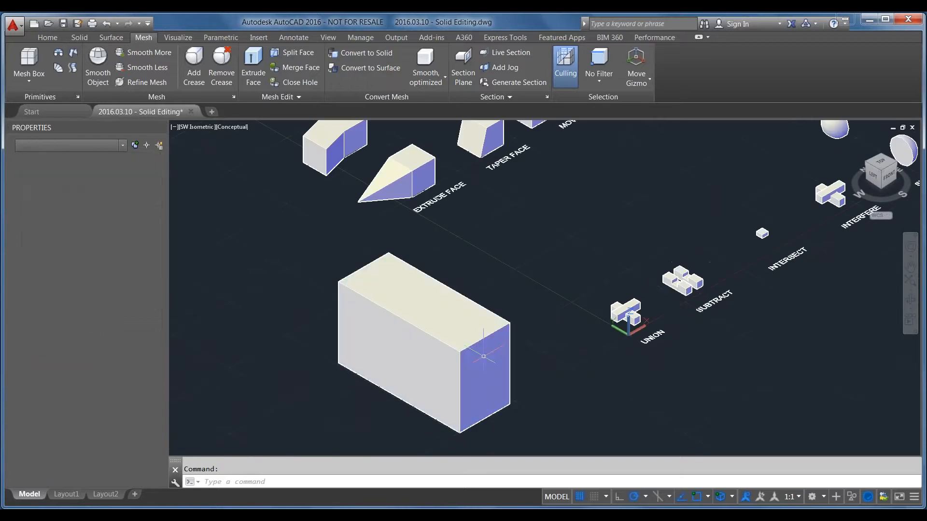
left_click(483, 350)
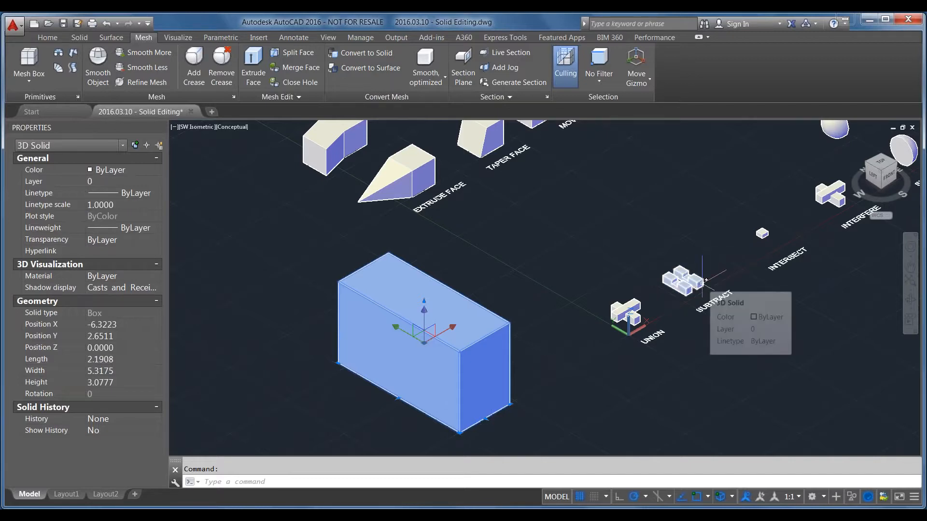
key("Escape")
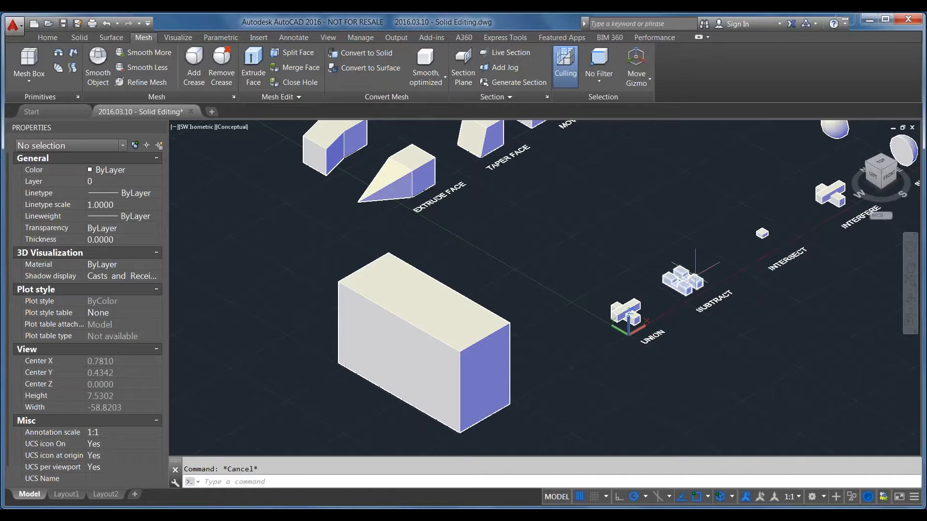
Set the subobject selection filter to Face for working on the SUBTRACT solid
scroll(693, 277, "up", 4)
scroll(695, 278, "up", 2)
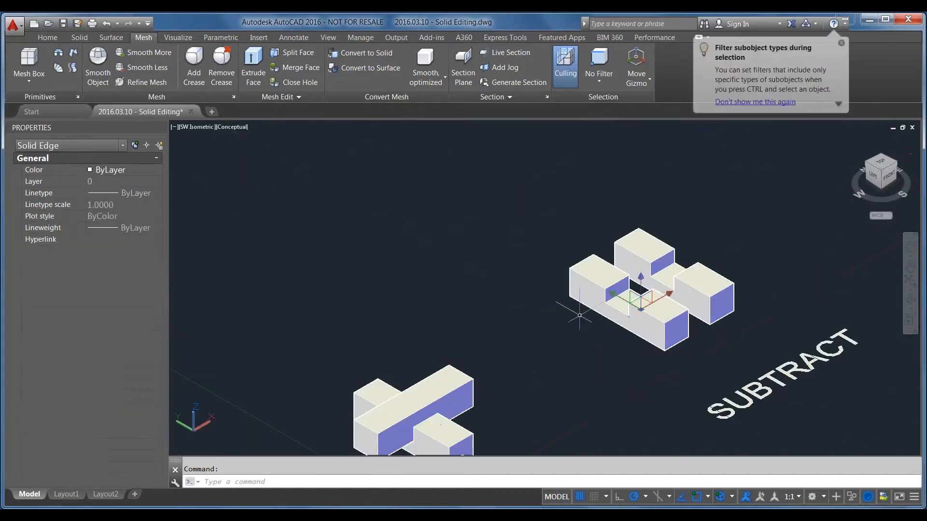
left_click(599, 79)
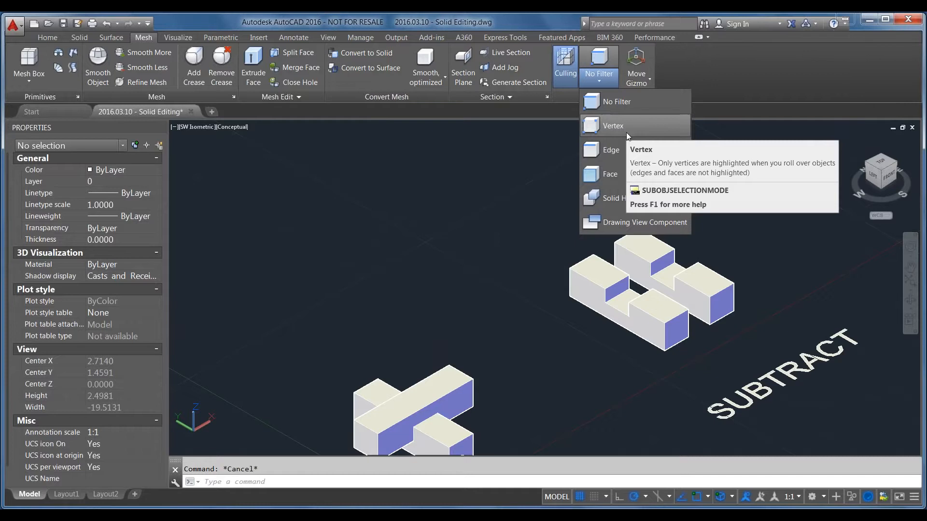
left_click(631, 173)
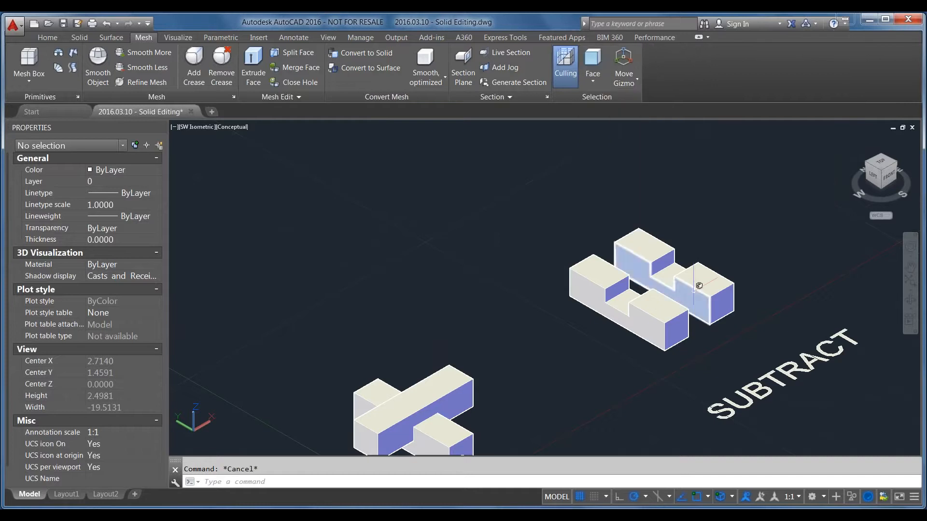
Try to stretch the top face of the raised block nearest the SUBTRACT label with its grip, then cancel and deselect
left_click(706, 273)
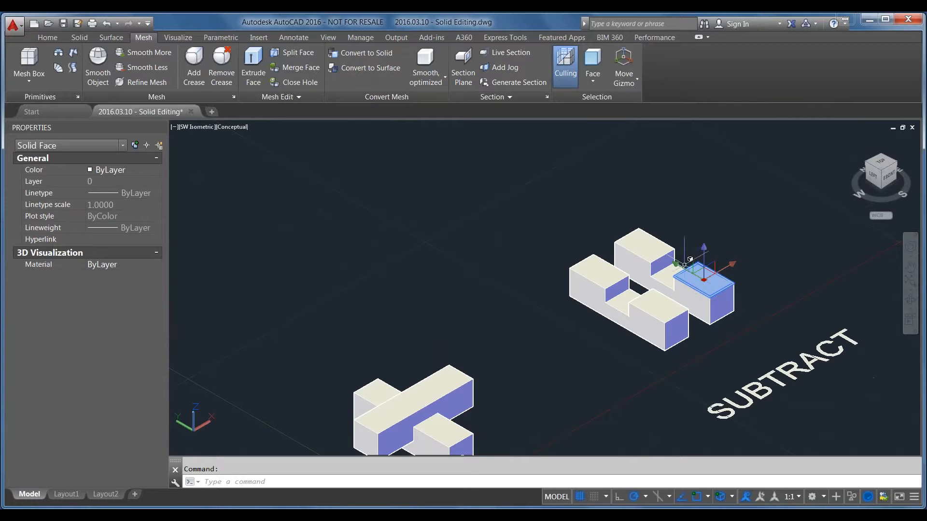
left_click(704, 279)
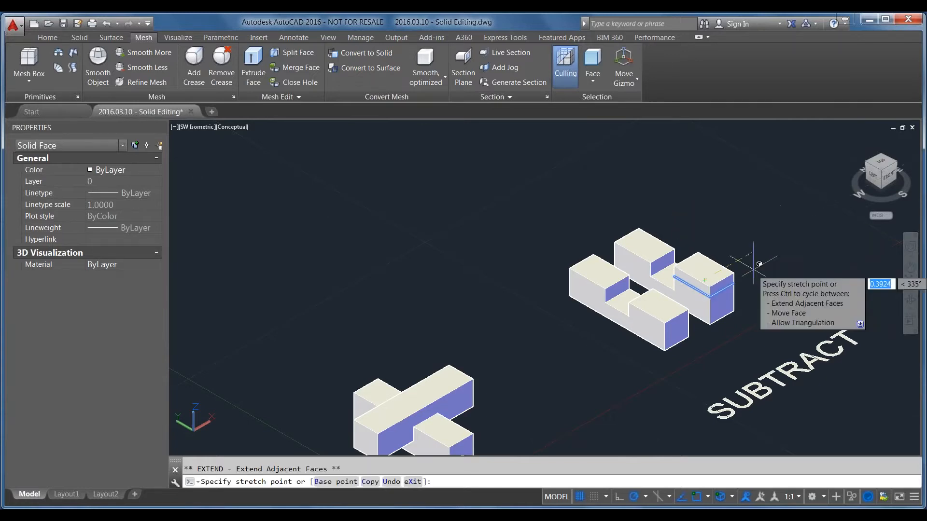
key("Escape")
key("Escape")
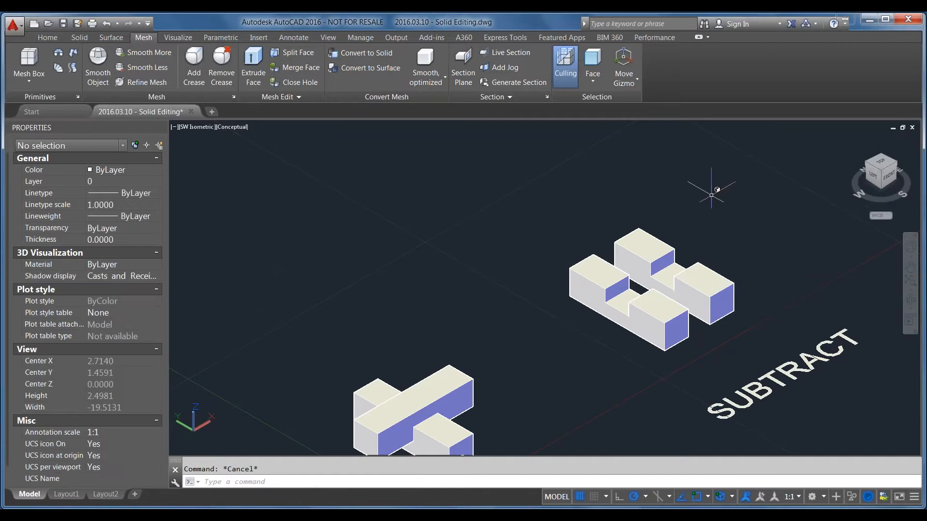
Reapply the Face filter and try to stretch the SUBTRACT solid's rearmost top face upward with its grip, cancelling the stretch
left_click(593, 82)
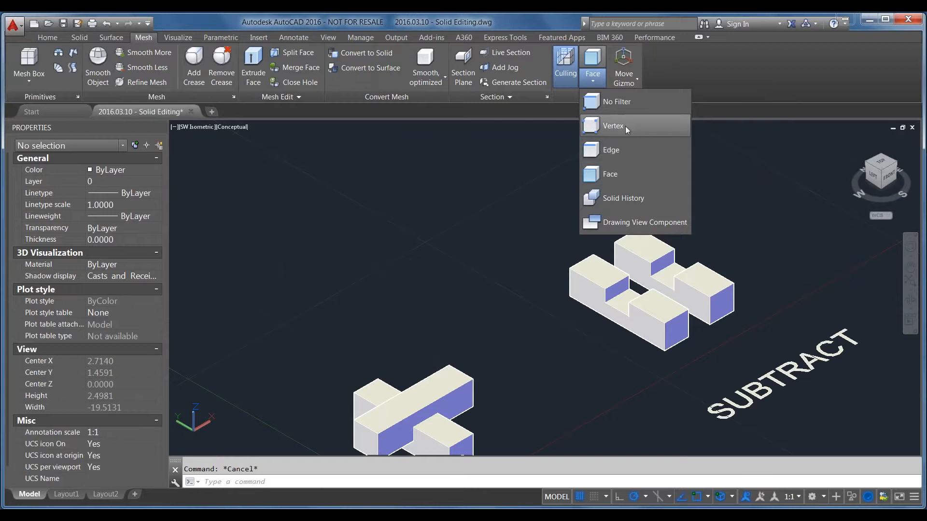
left_click(635, 178)
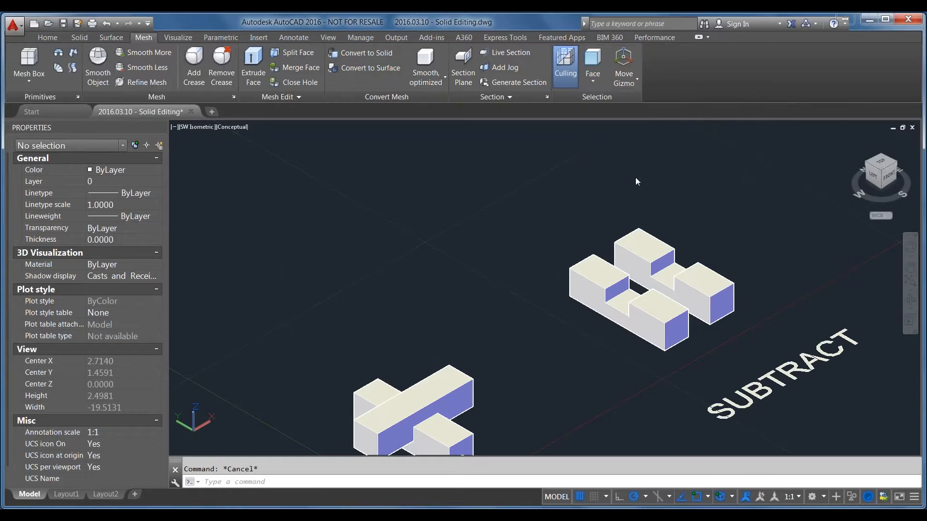
left_click(640, 241)
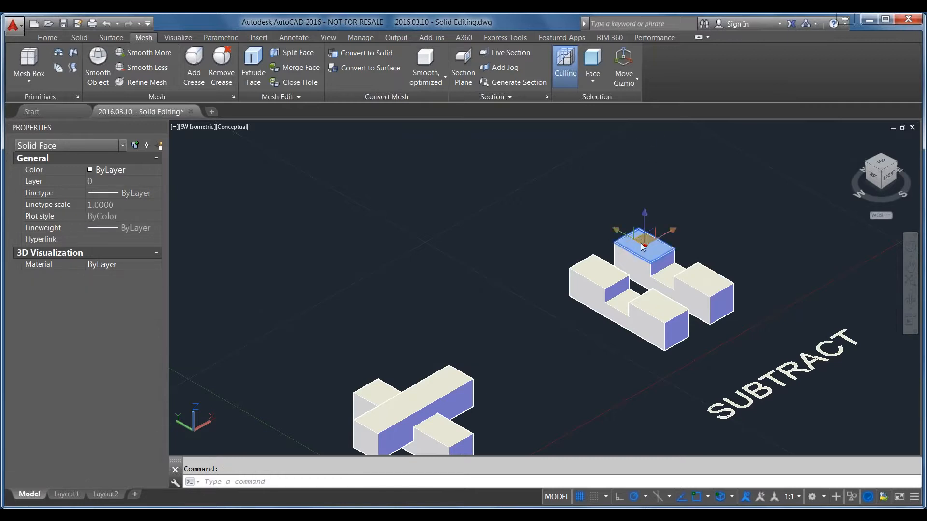
left_click(650, 240)
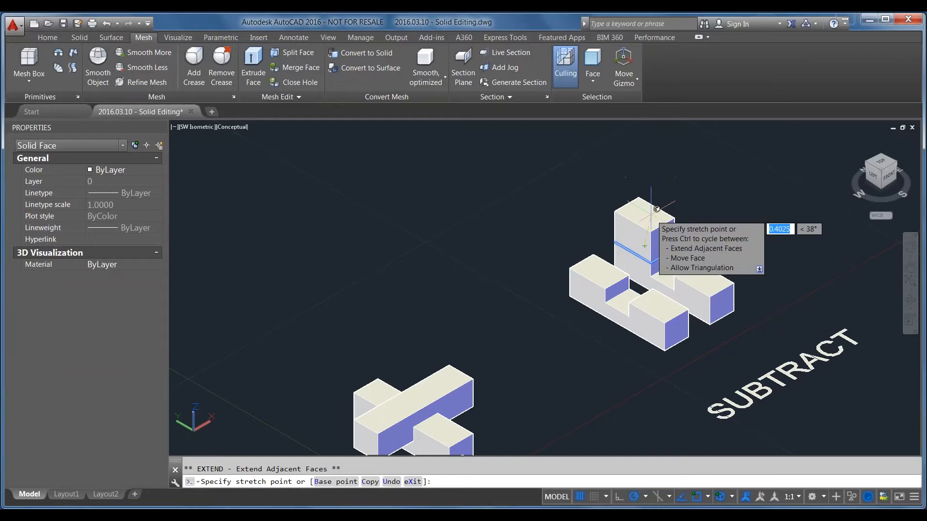
key("Escape")
Extend the long notched side face of the SUBTRACT solid's front bar outward with its grip and clear the face selection
scroll(650, 244, "up", 3)
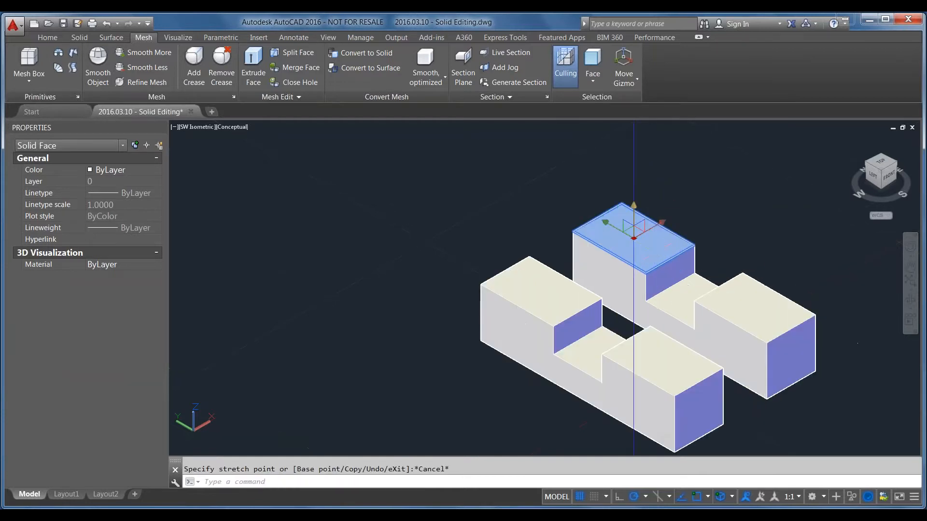
left_click(533, 351)
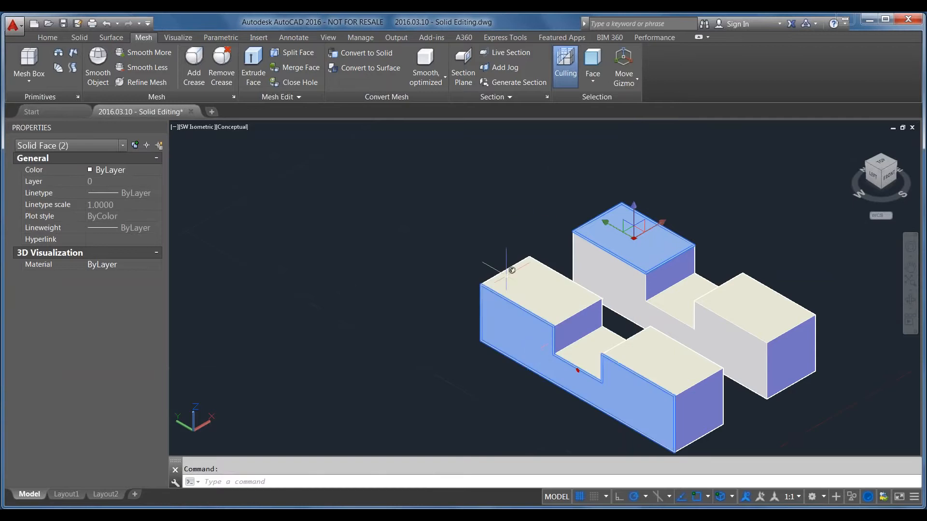
left_click(578, 370)
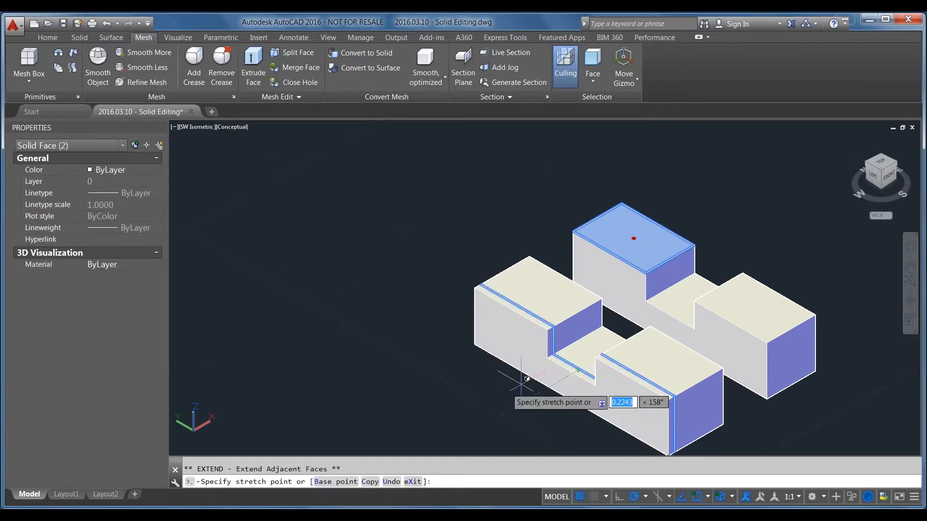
left_click(521, 379)
scroll(566, 307, "down", 4)
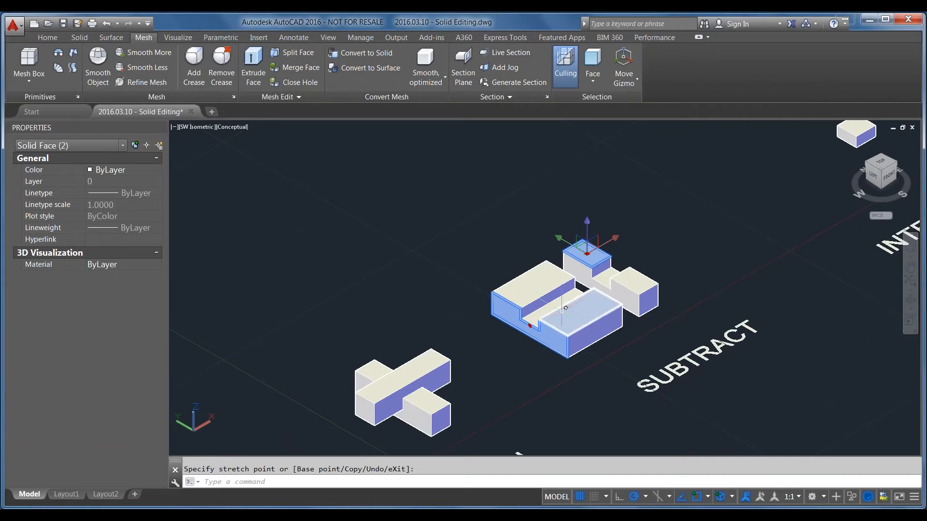
key("Escape")
key("Escape")
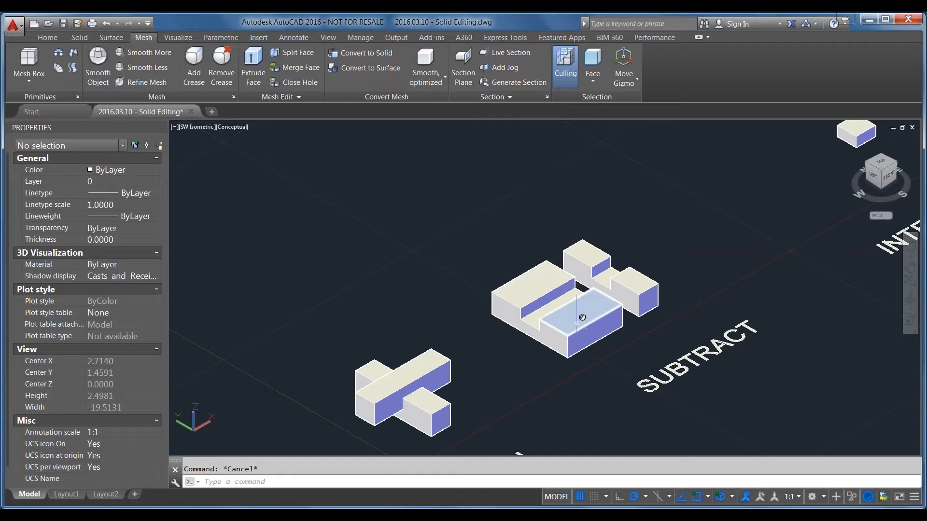
Set the subobject selection filter back to No Filter and select the whole SUBTRACT solid
left_click(592, 82)
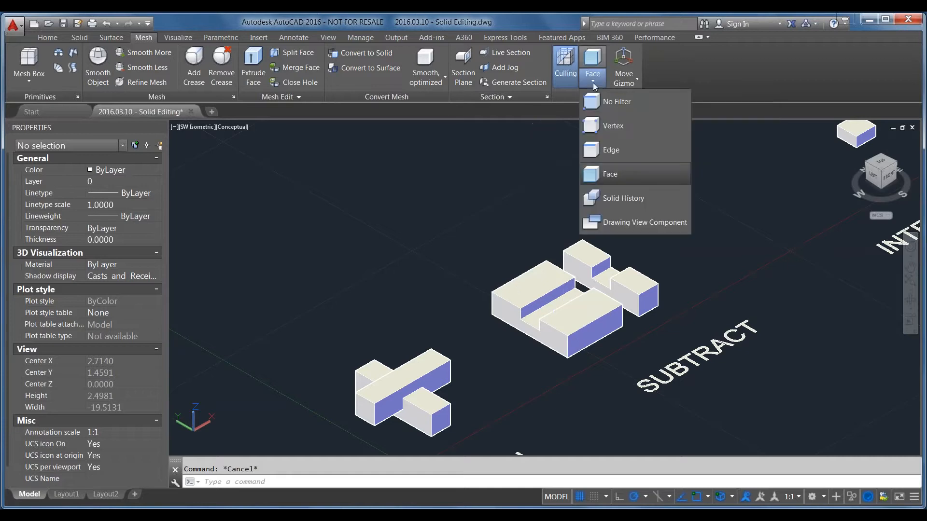
left_click(604, 99)
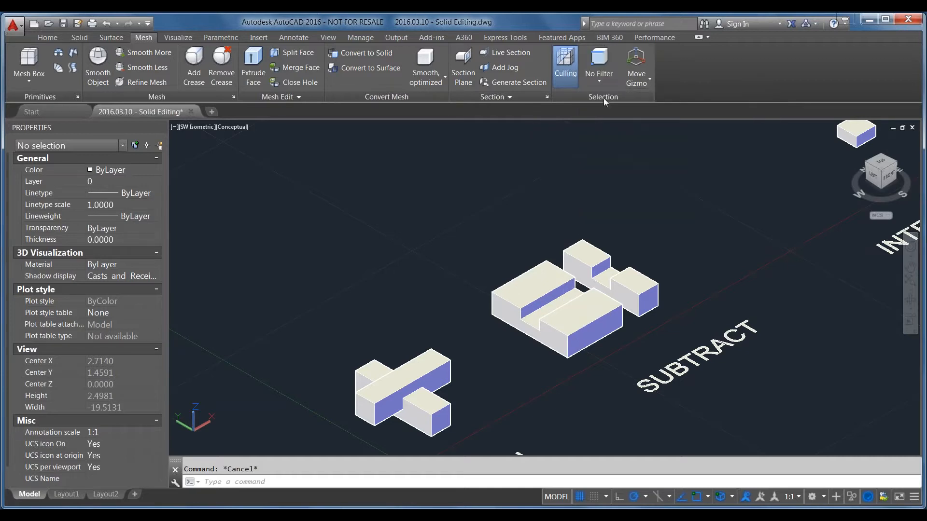
left_click(601, 320)
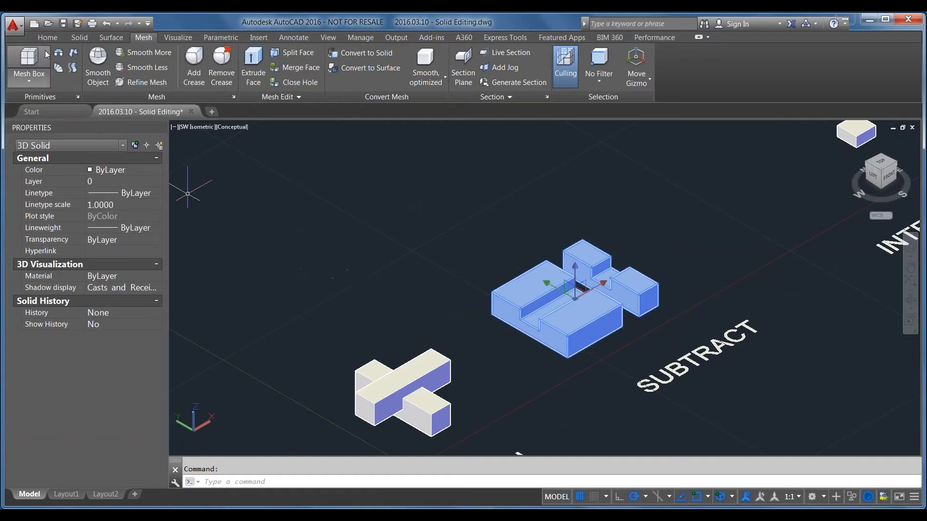
Bring all the example solids and meshes into view with the Home tools shown, and switch to the PowerPoint slide show
left_click(41, 38)
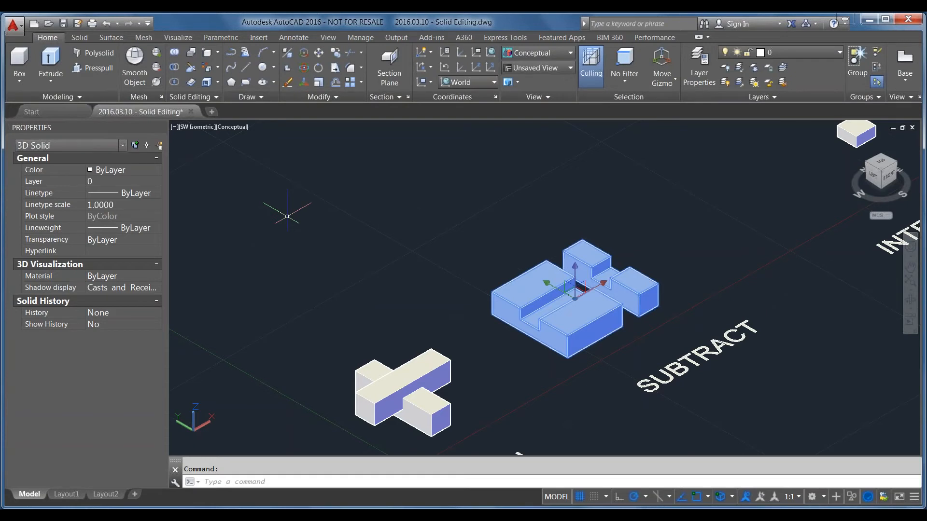
scroll(431, 343, "down", 6)
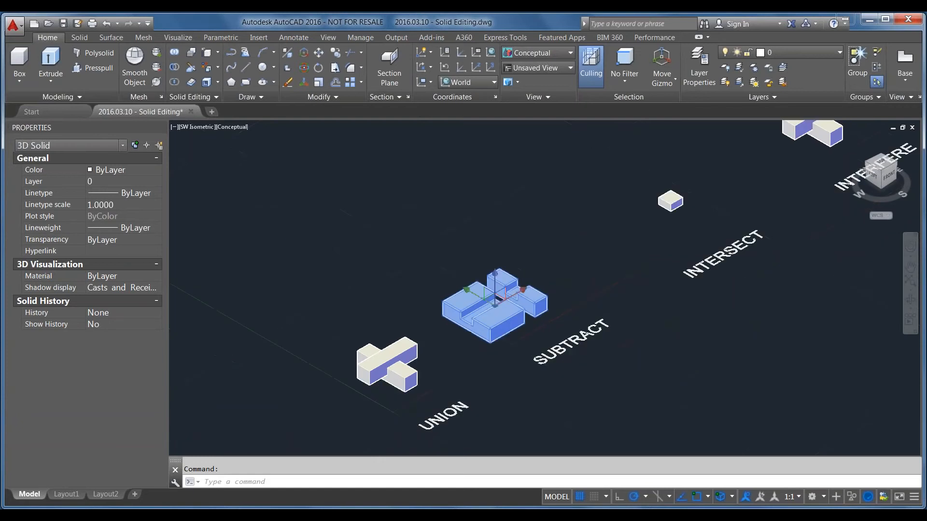
scroll(508, 355, "down", 5)
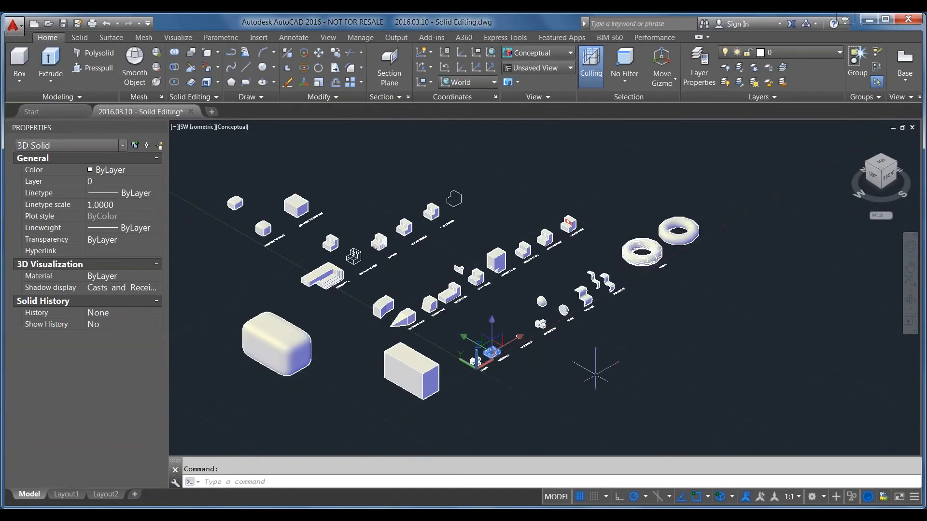
middle_click_drag(634, 352, 703, 388)
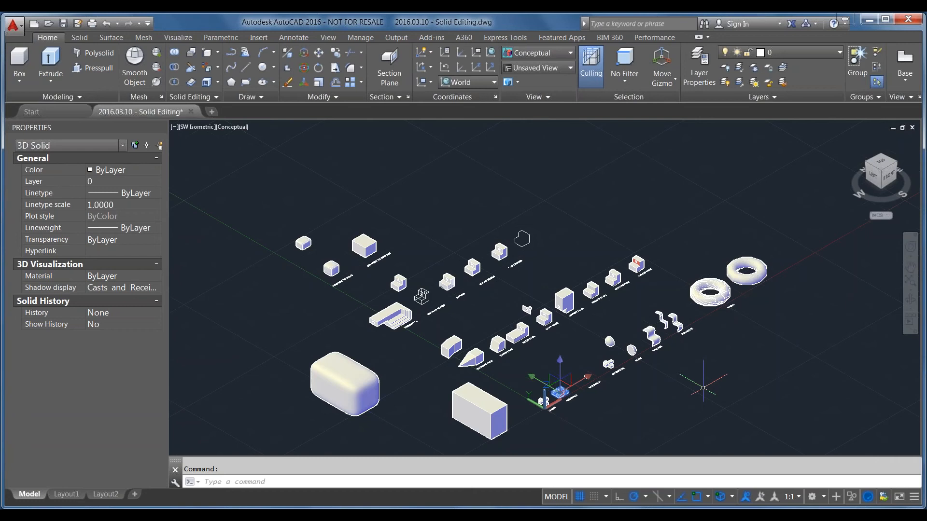
key("alt+Tab")
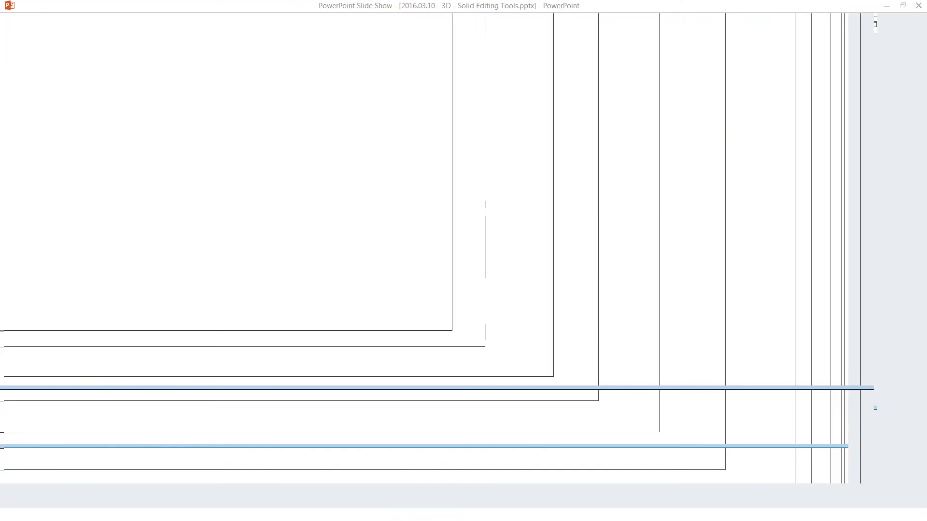